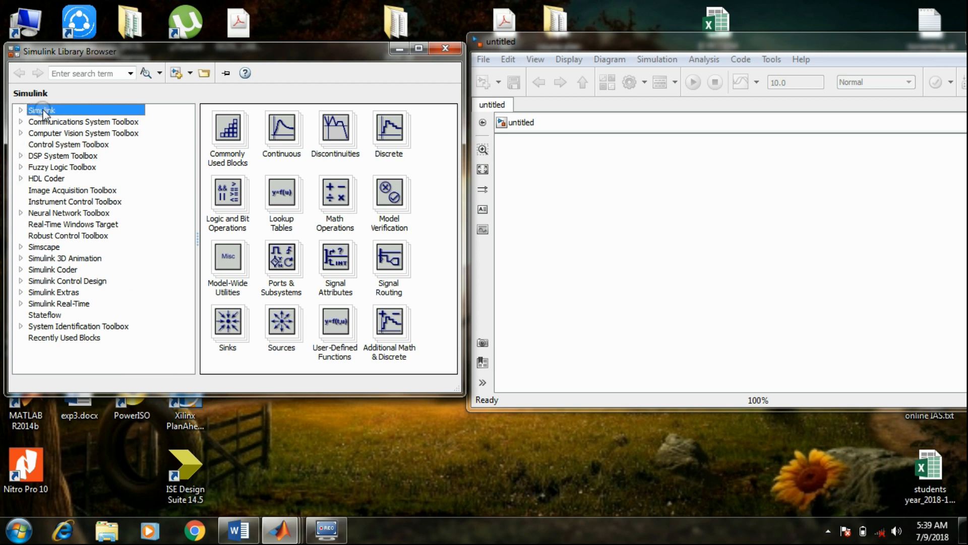
Add a powergui block from the SimPowerSystems Specialized Technology library near the upper-left corner of the empty model
{"action": "left_click", "coordinate": [21, 247]}
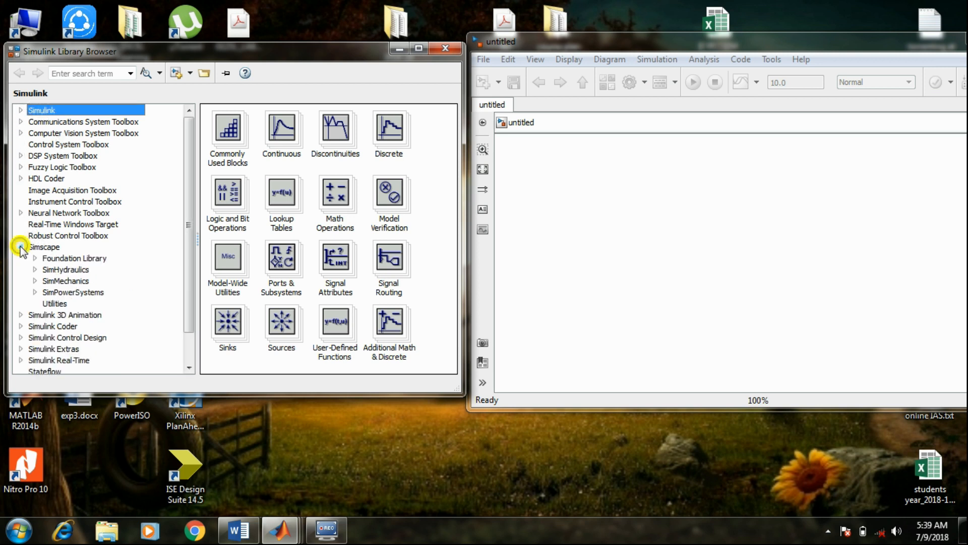
{"action": "left_click", "coordinate": [35, 292]}
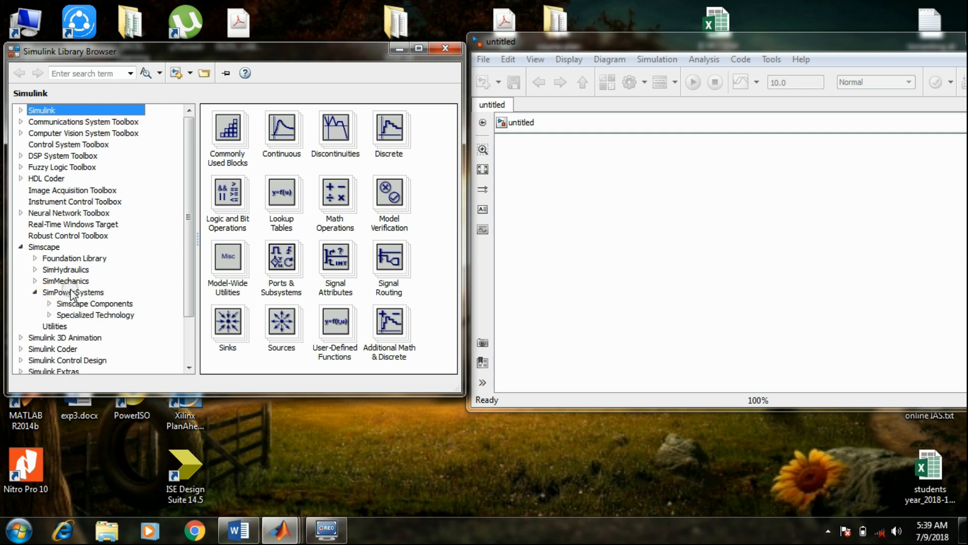
{"action": "left_click", "coordinate": [79, 314]}
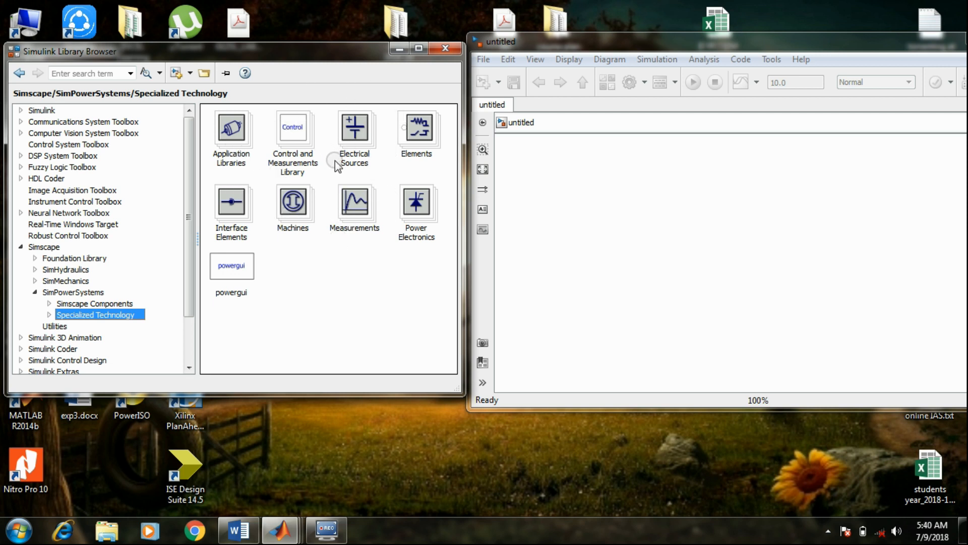
{"action": "left_click", "coordinate": [228, 270]}
{"action": "left_click_drag", "start_coordinate": [236, 271], "coordinate": [560, 169]}
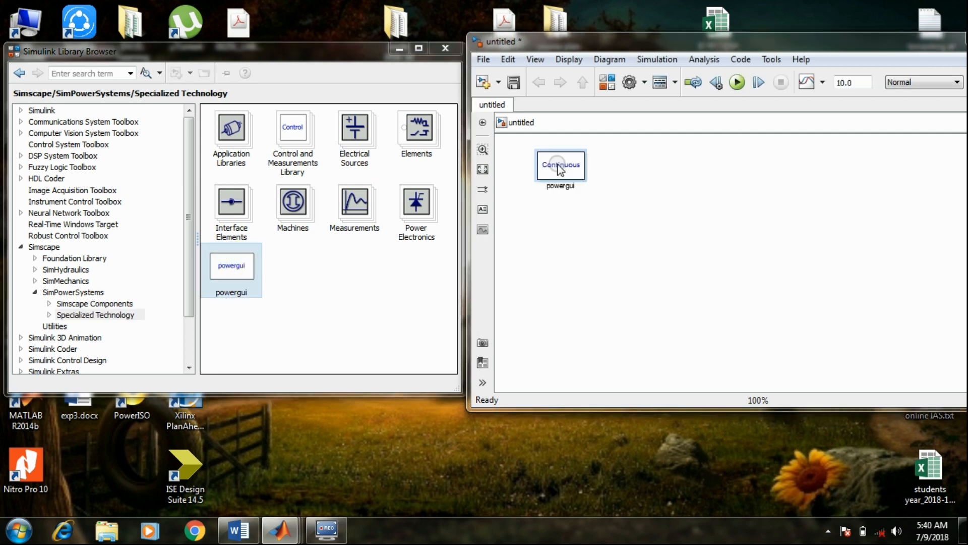
{"action": "left_click", "coordinate": [404, 285]}
Add a Diode and a Thyristor block from the Power Electronics library, stacked below the powergui block
{"action": "double_click", "coordinate": [419, 207]}
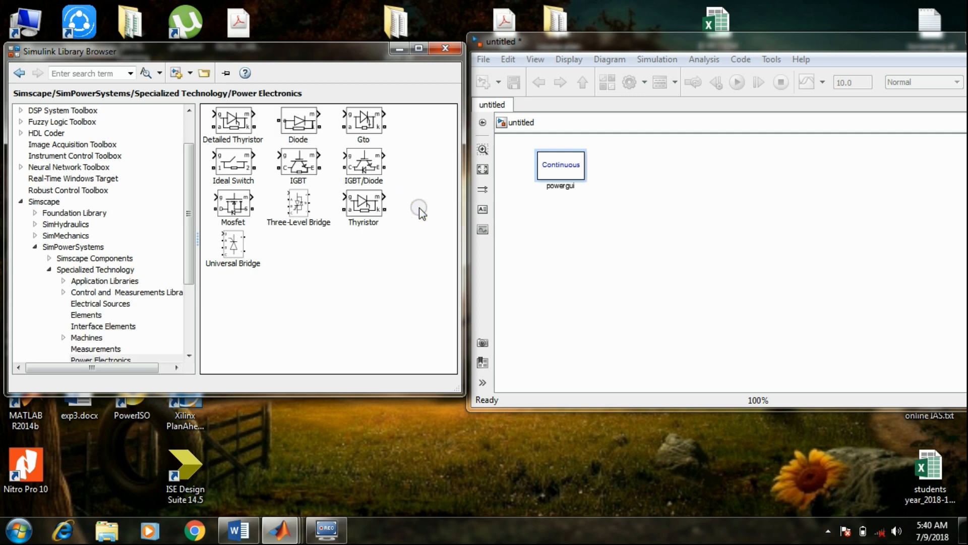
{"action": "left_click_drag", "start_coordinate": [308, 143], "coordinate": [564, 223]}
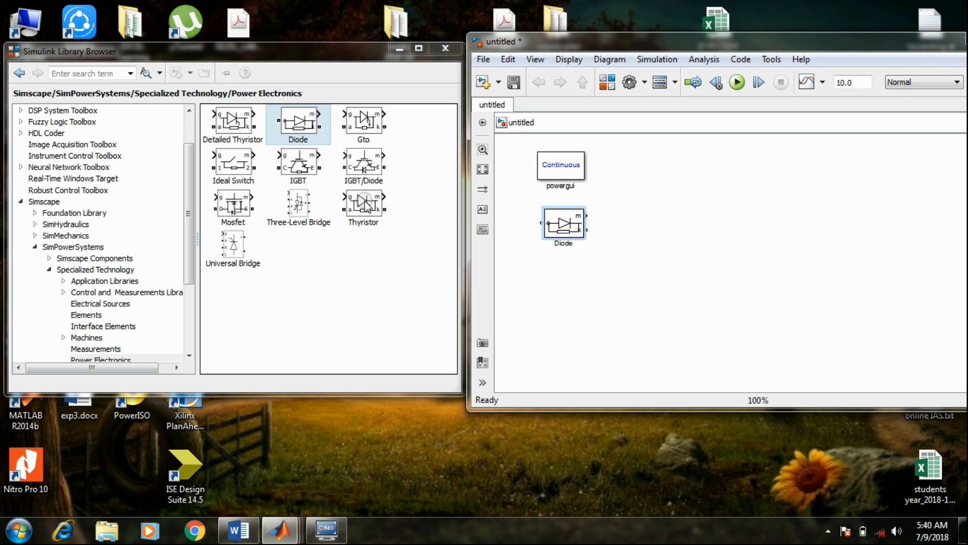
{"action": "left_click_drag", "start_coordinate": [365, 201], "coordinate": [571, 282]}
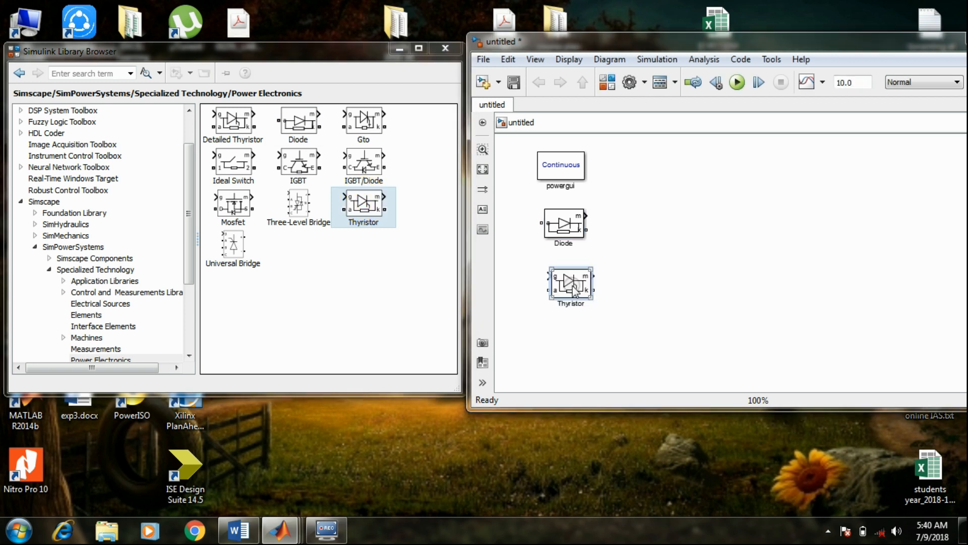
{"action": "left_click", "coordinate": [319, 299]}
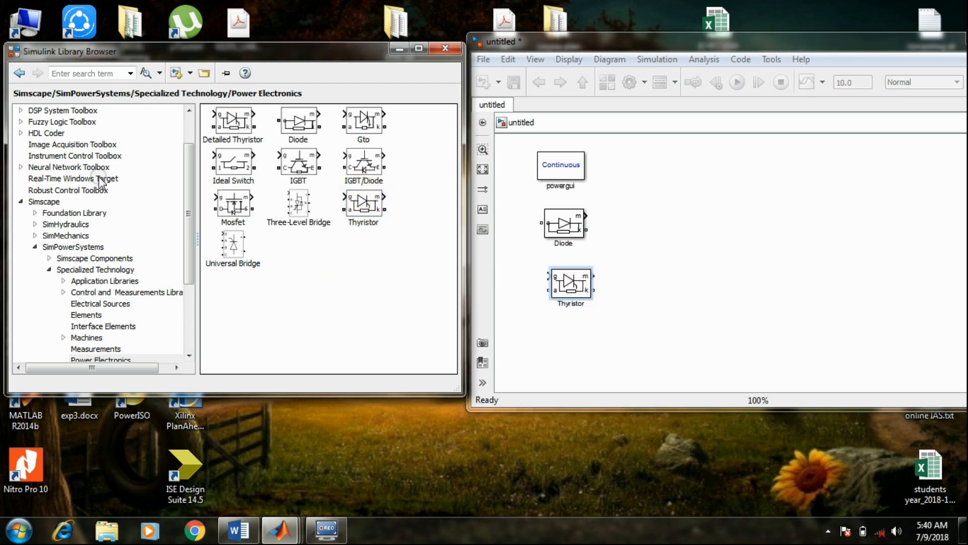
Add Current Measurement and Voltage Measurement blocks from the Specialized Technology Measurements library, beside the powergui and Diode blocks
{"action": "left_click", "coordinate": [19, 73]}
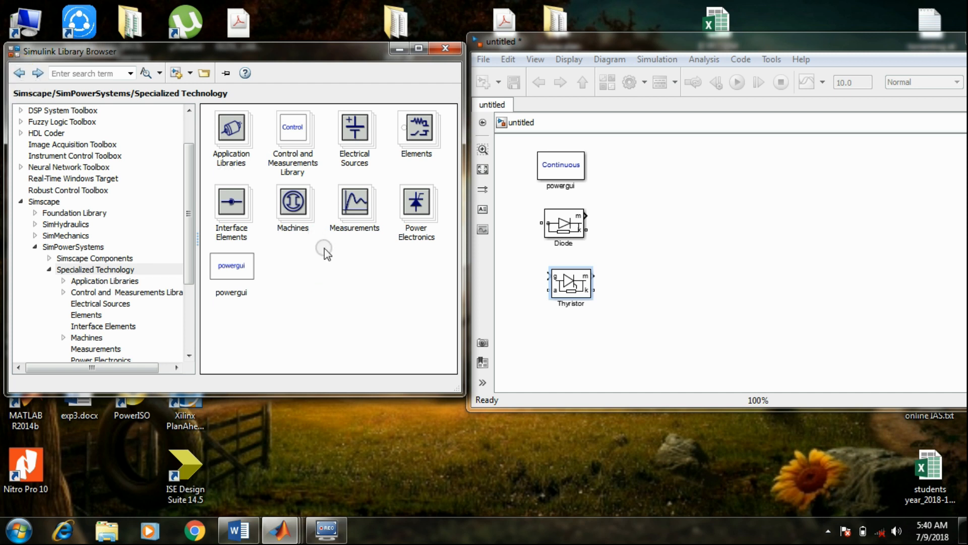
{"action": "double_click", "coordinate": [364, 211]}
{"action": "left_click_drag", "start_coordinate": [243, 125], "coordinate": [628, 174]}
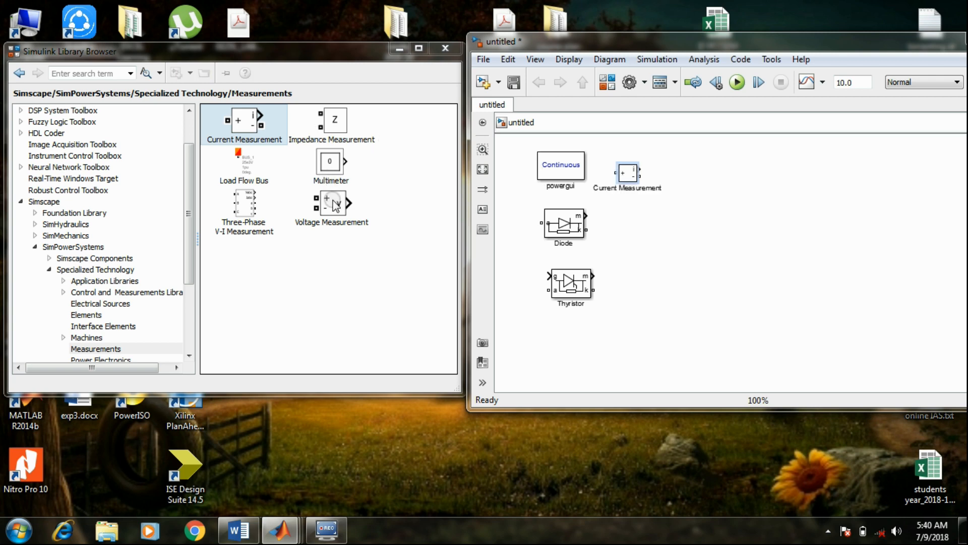
{"action": "left_click_drag", "start_coordinate": [335, 206], "coordinate": [634, 227]}
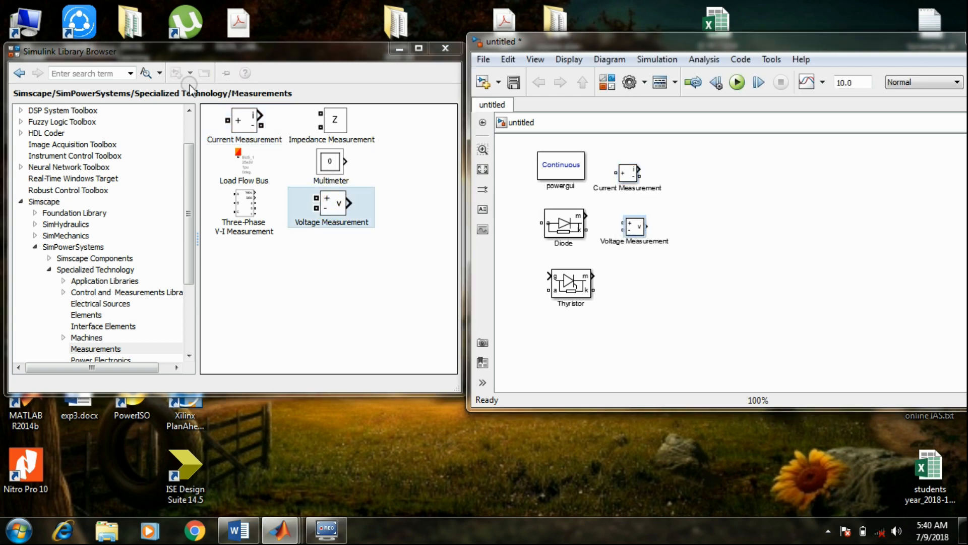
Add a Series RLC Branch block from the Elements library beside the Thyristor, below the Voltage Measurement block
{"action": "left_click", "coordinate": [19, 73]}
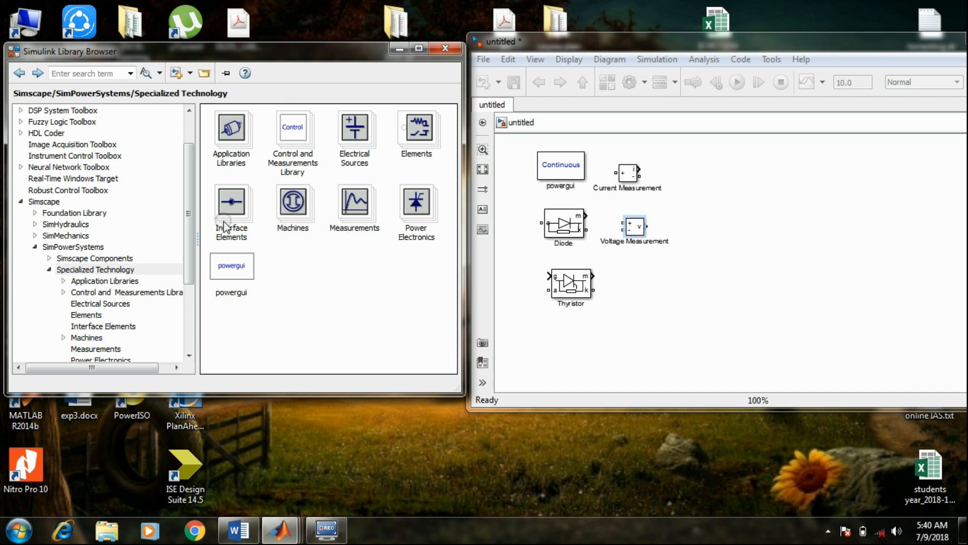
{"action": "left_click", "coordinate": [425, 130]}
{"action": "double_click", "coordinate": [427, 130]}
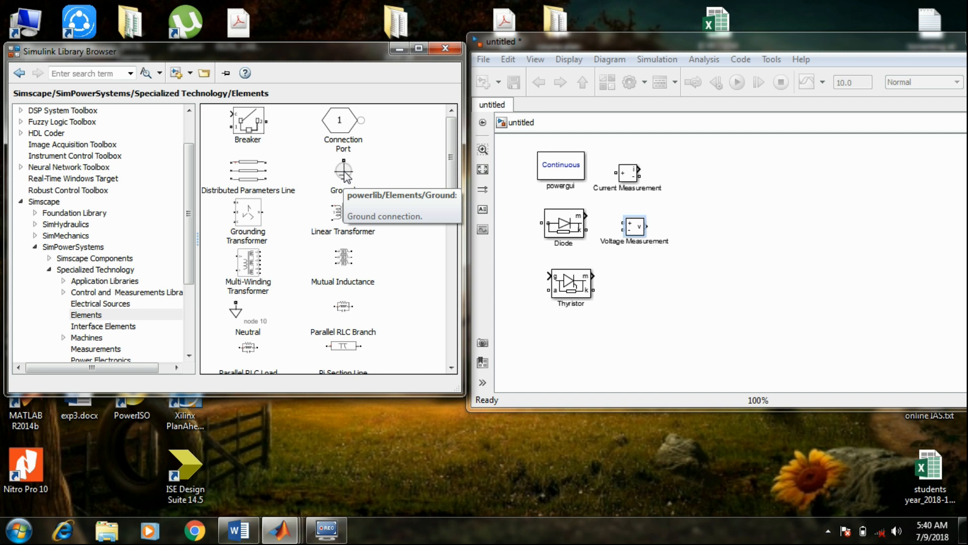
{"action": "left_click_drag", "start_coordinate": [450, 181], "coordinate": [451, 222]}
{"action": "left_click", "coordinate": [334, 256]}
{"action": "left_click_drag", "start_coordinate": [334, 257], "coordinate": [637, 284]}
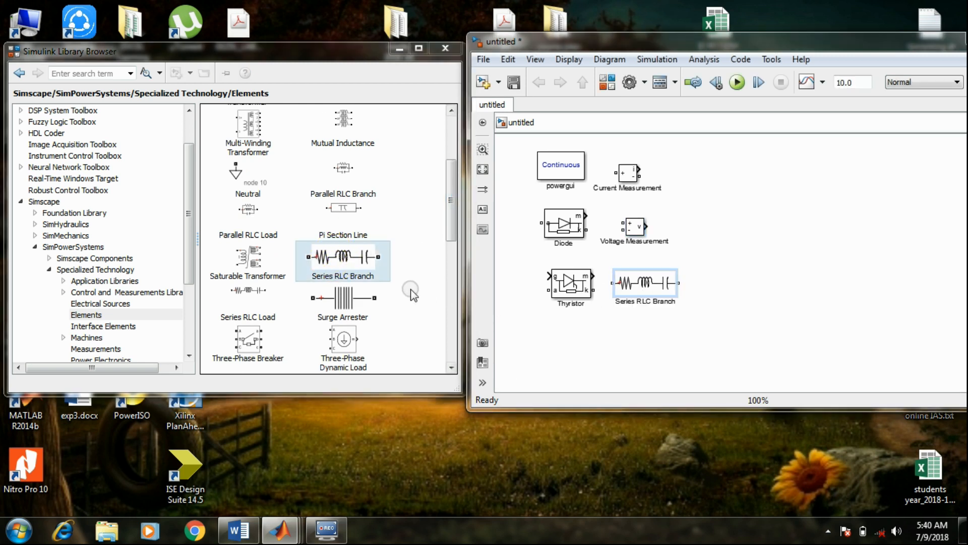
{"action": "left_click", "coordinate": [646, 289]}
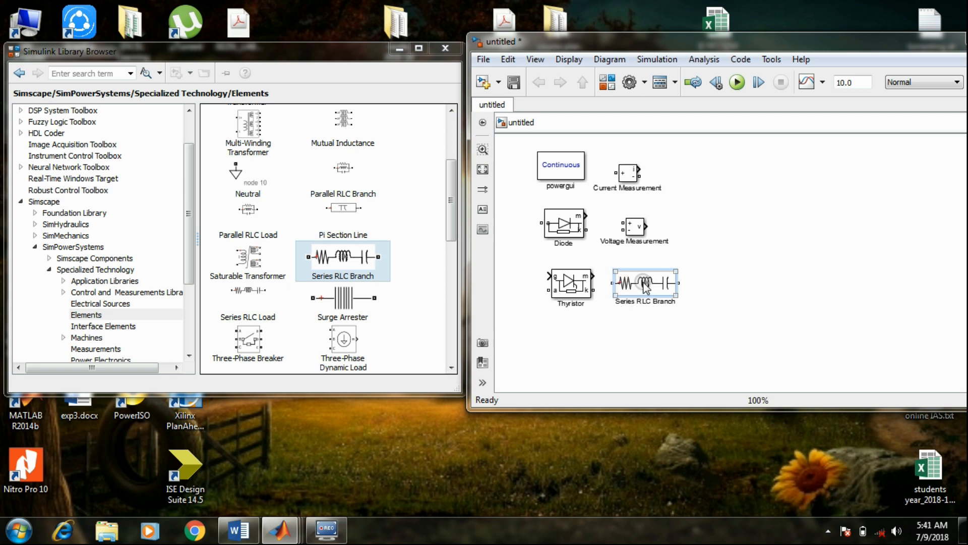
{"action": "left_click", "coordinate": [676, 299]}
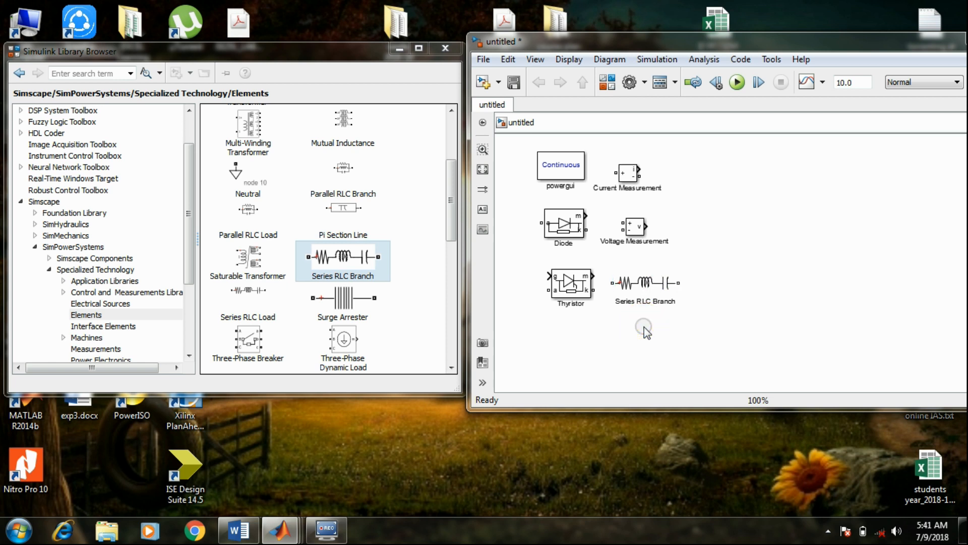
{"action": "left_click", "coordinate": [644, 287]}
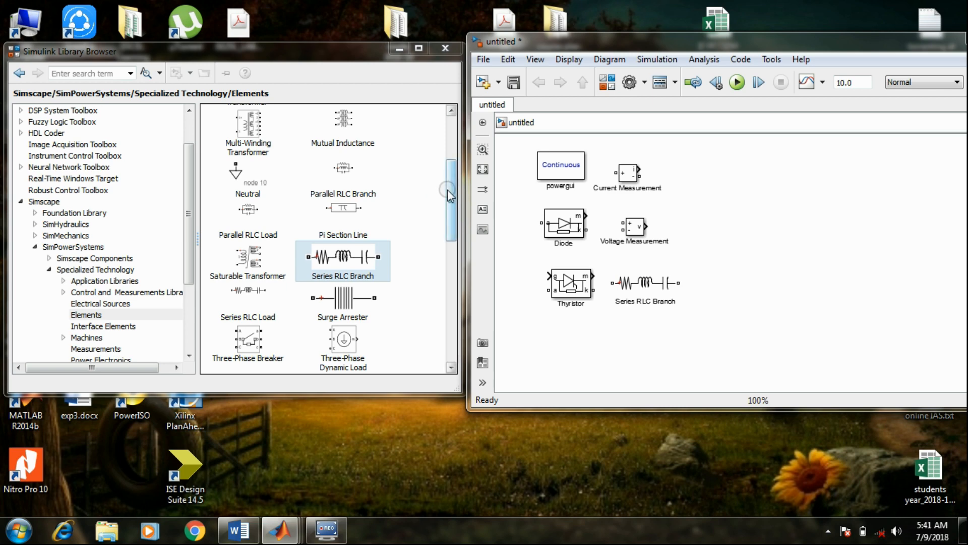
Add an AC Voltage Source and a DC Voltage Source from the Electrical Sources library in a row below the other blocks
{"action": "left_click_drag", "start_coordinate": [450, 191], "coordinate": [461, 325]}
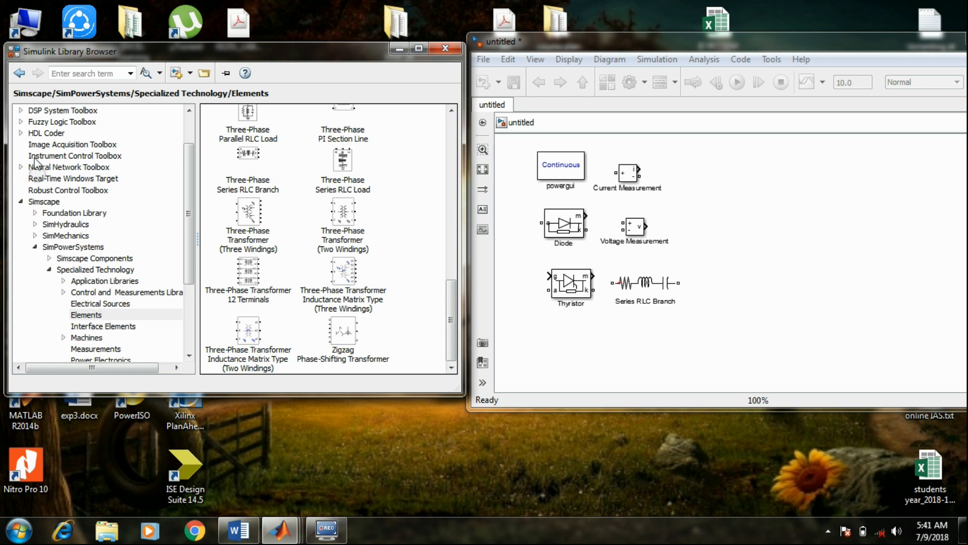
{"action": "left_click", "coordinate": [20, 74]}
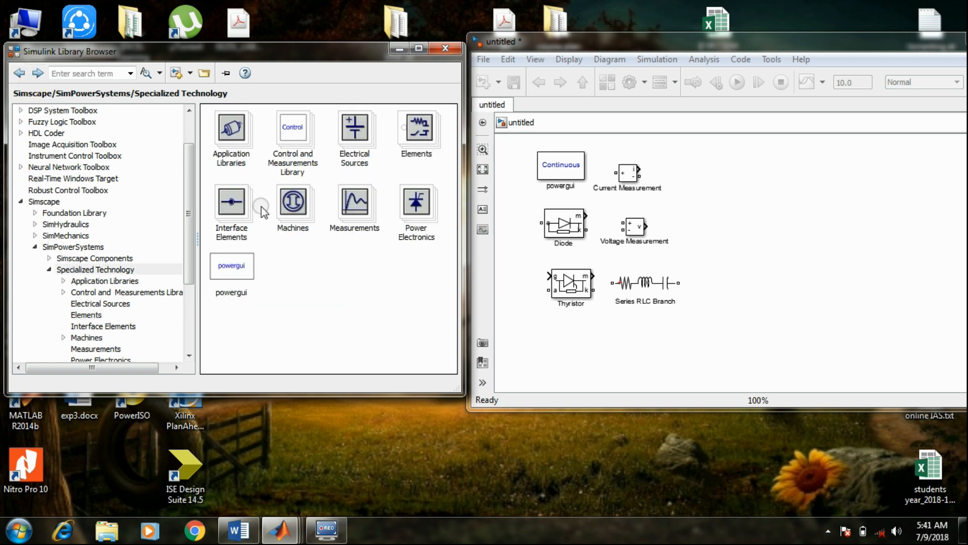
{"action": "double_click", "coordinate": [360, 142]}
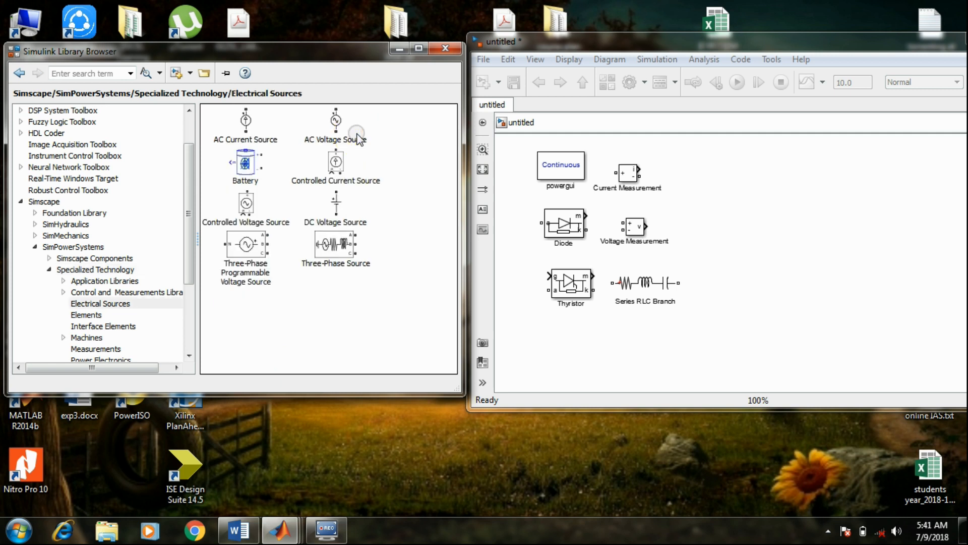
{"action": "left_click", "coordinate": [333, 123]}
{"action": "left_click_drag", "start_coordinate": [334, 124], "coordinate": [579, 353]}
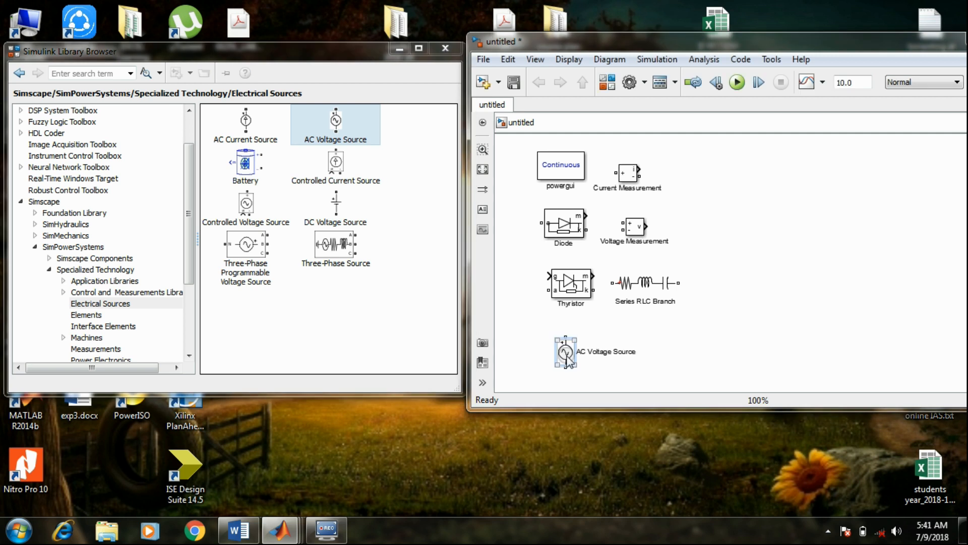
{"action": "left_click", "coordinate": [424, 168]}
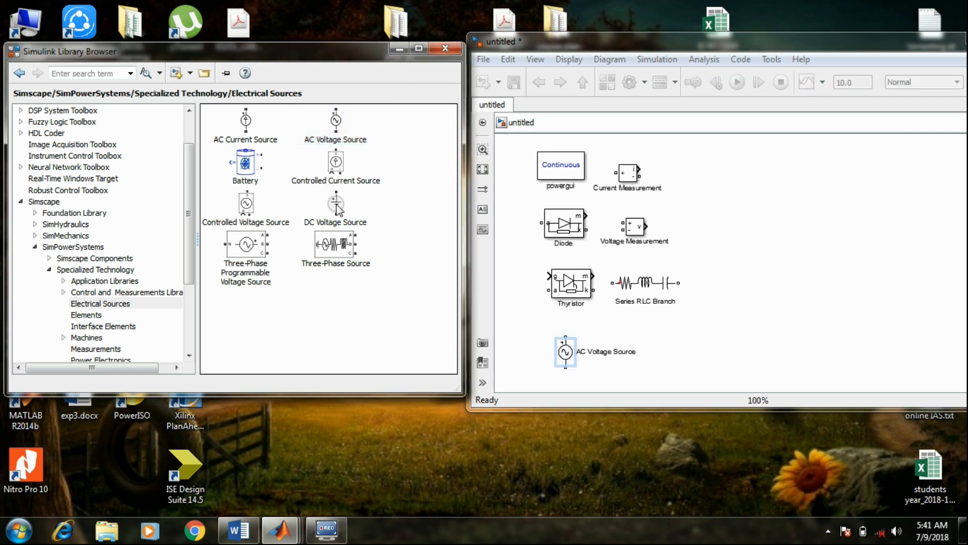
{"action": "left_click_drag", "start_coordinate": [336, 204], "coordinate": [691, 349]}
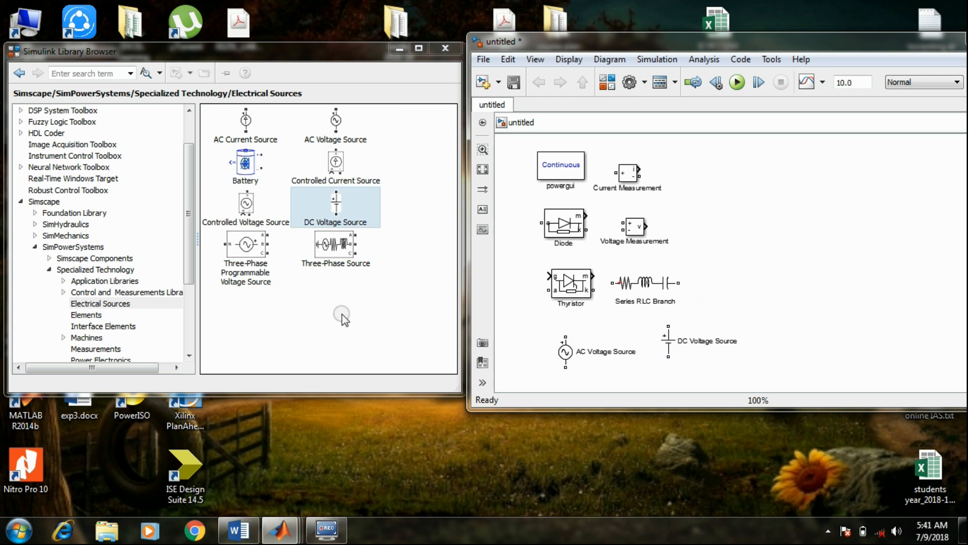
Add RMS and Mean blocks from the Control and Measurements Library's Measurements group, beside the current and voltage measurement blocks
{"action": "left_click", "coordinate": [19, 73]}
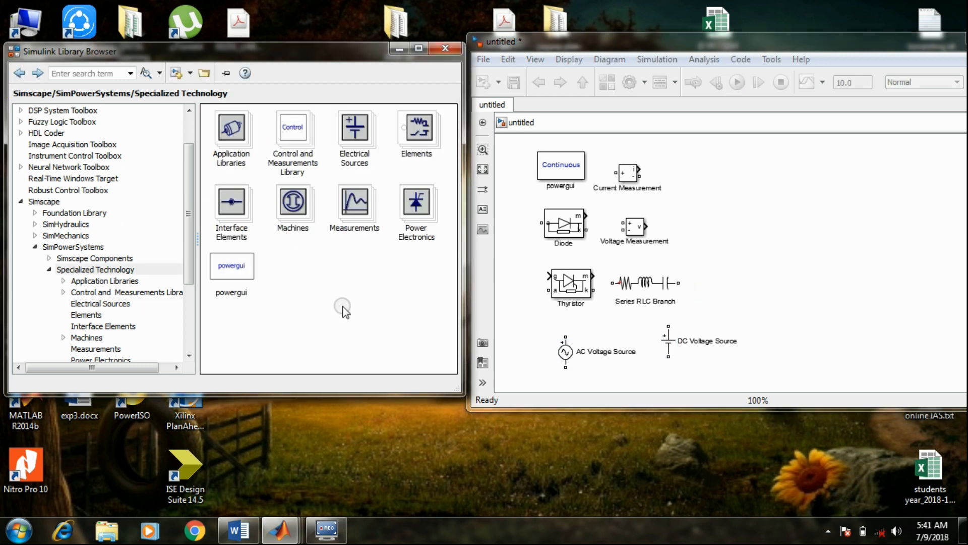
{"action": "left_click", "coordinate": [294, 134]}
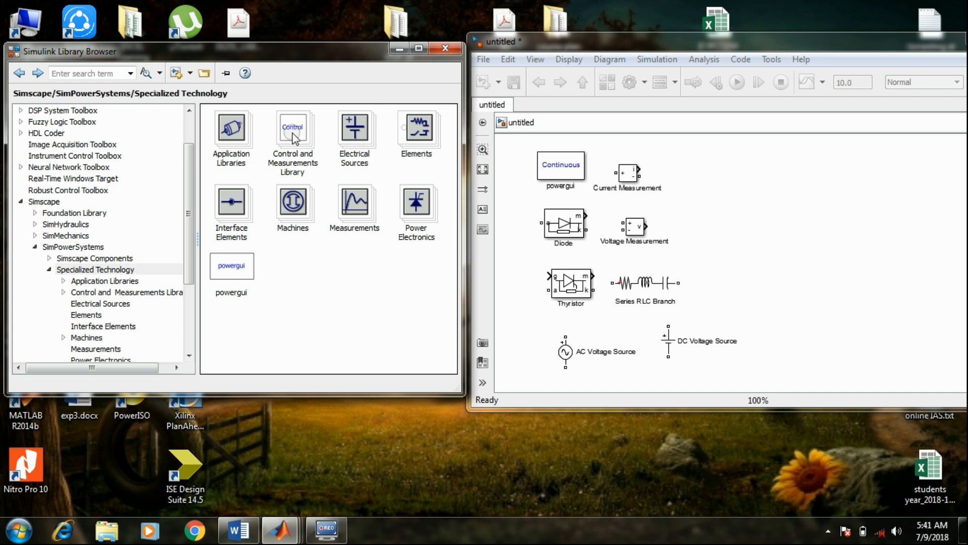
{"action": "double_click", "coordinate": [293, 134]}
{"action": "left_click", "coordinate": [322, 177]}
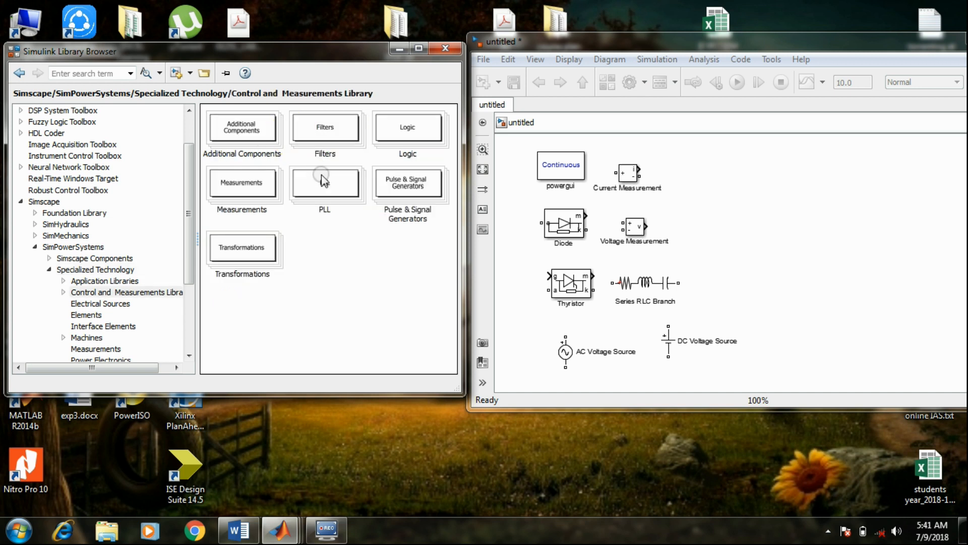
{"action": "double_click", "coordinate": [241, 183]}
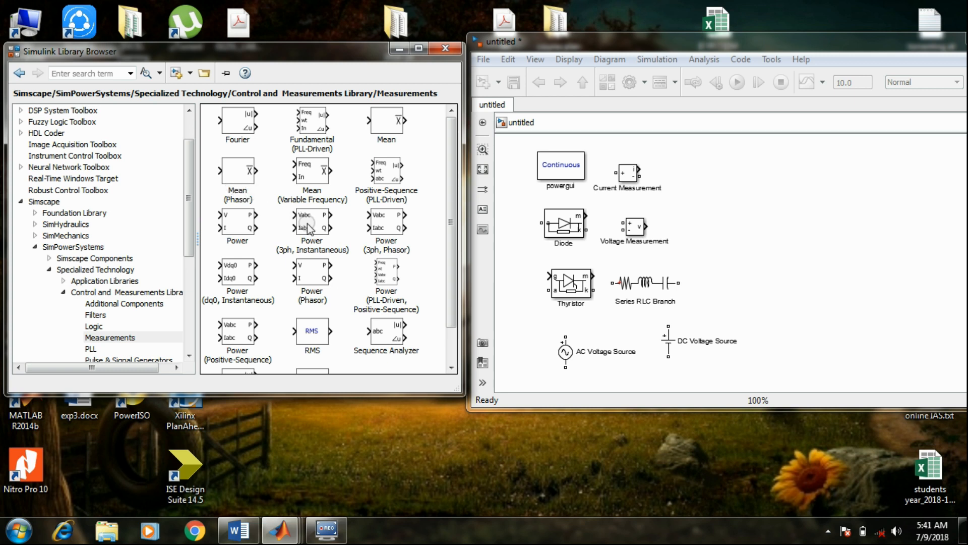
{"action": "left_click_drag", "start_coordinate": [311, 330], "coordinate": [711, 188]}
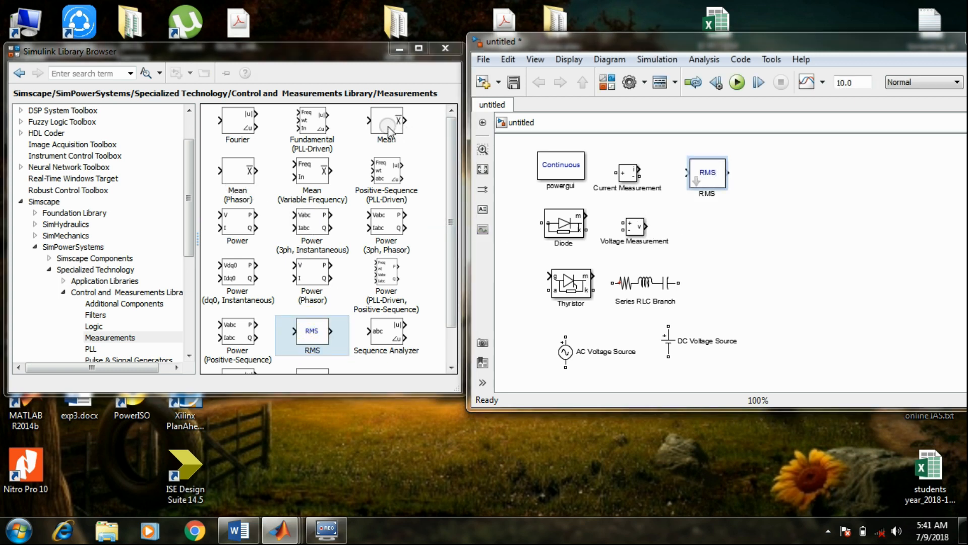
{"action": "left_click_drag", "start_coordinate": [389, 132], "coordinate": [706, 232]}
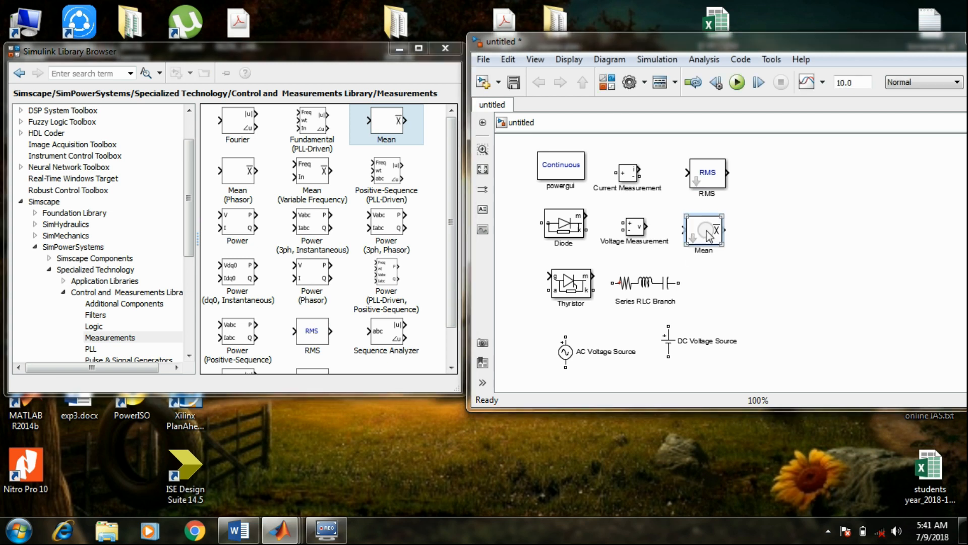
{"action": "left_click", "coordinate": [784, 290]}
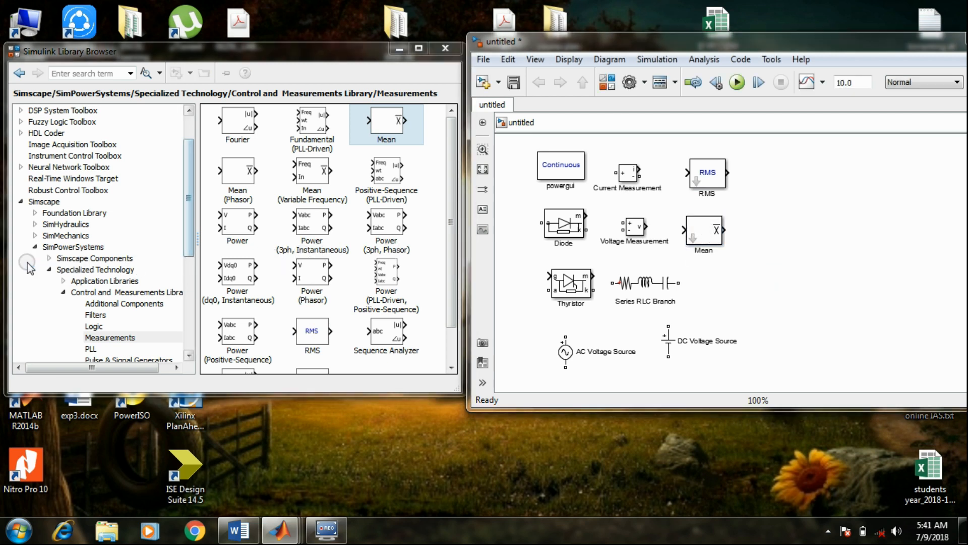
Add a Constant block from the Simulink Sources library to the model, beside the RMS block
{"action": "left_click", "coordinate": [66, 296]}
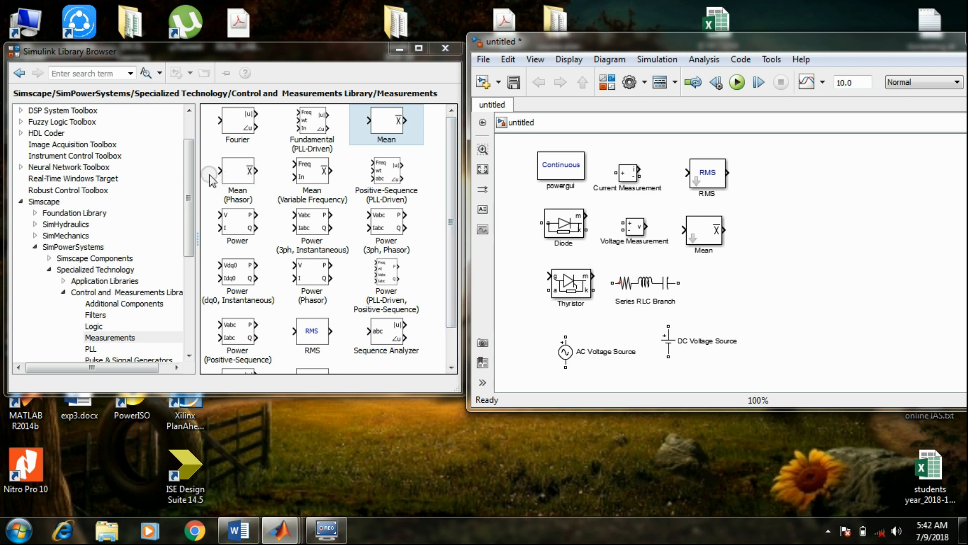
{"action": "left_click_drag", "start_coordinate": [189, 174], "coordinate": [194, 141]}
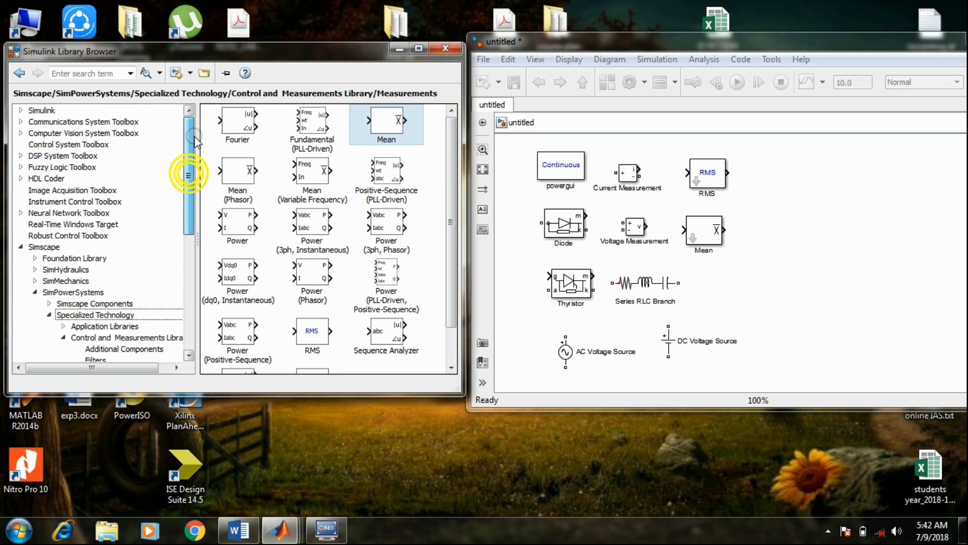
{"action": "left_click", "coordinate": [21, 110]}
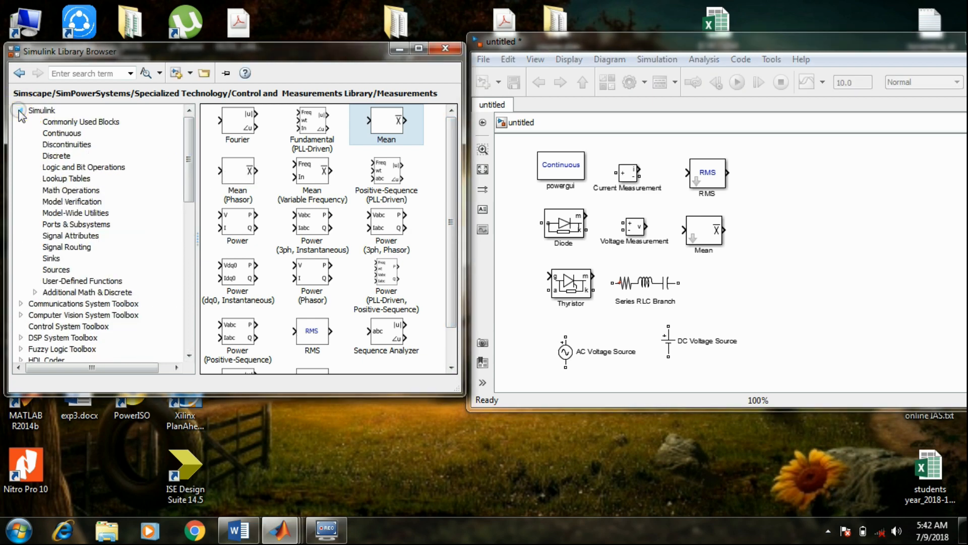
{"action": "left_click", "coordinate": [56, 269]}
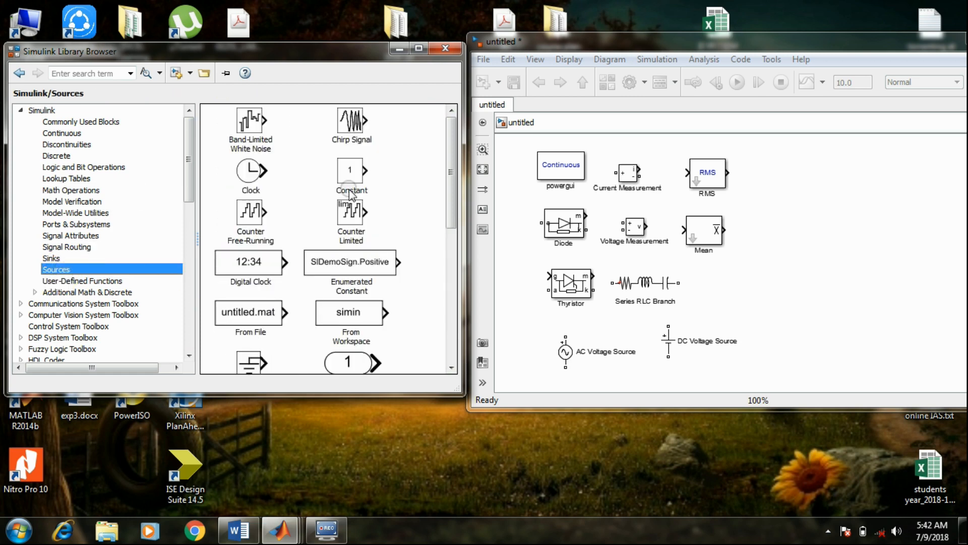
{"action": "left_click", "coordinate": [356, 175]}
{"action": "key", "text": "ctrl+i"}
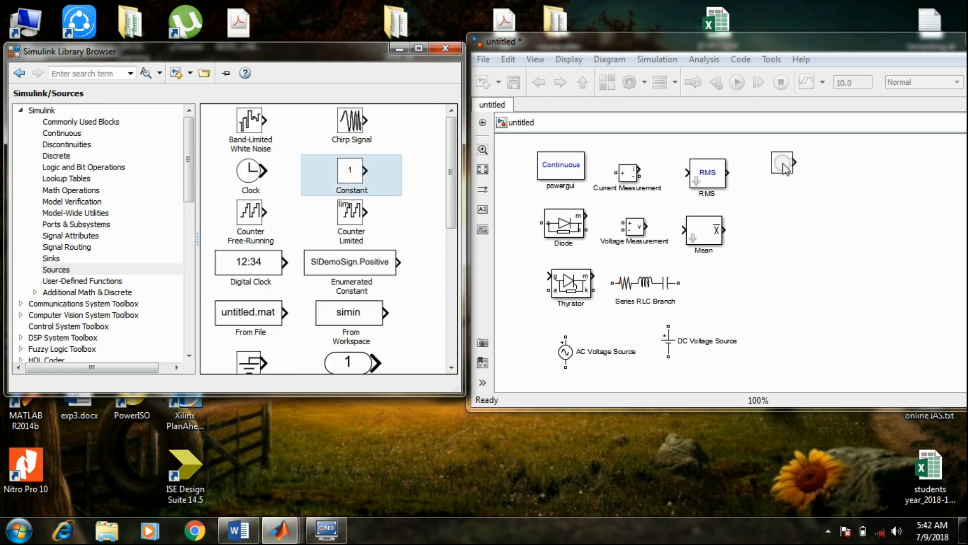
Add a Pulse Generator block from the Simulink Sources library to the model, below the Constant block
{"action": "left_click_drag", "start_coordinate": [450, 129], "coordinate": [452, 214]}
{"action": "left_click_drag", "start_coordinate": [250, 275], "coordinate": [780, 214]}
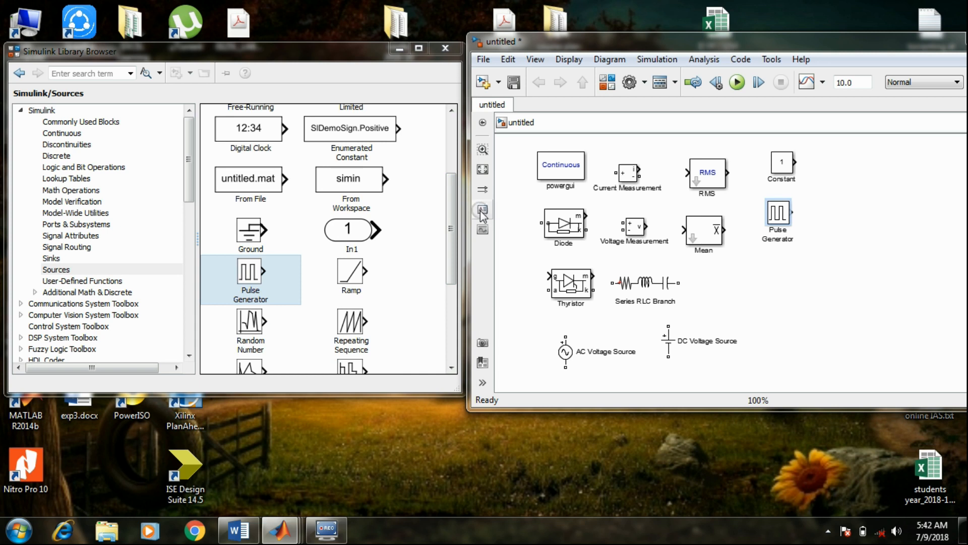
Add Scope and Display blocks from the Simulink Sinks library in a column below the Pulse Generator
{"action": "left_click_drag", "start_coordinate": [450, 217], "coordinate": [454, 303]}
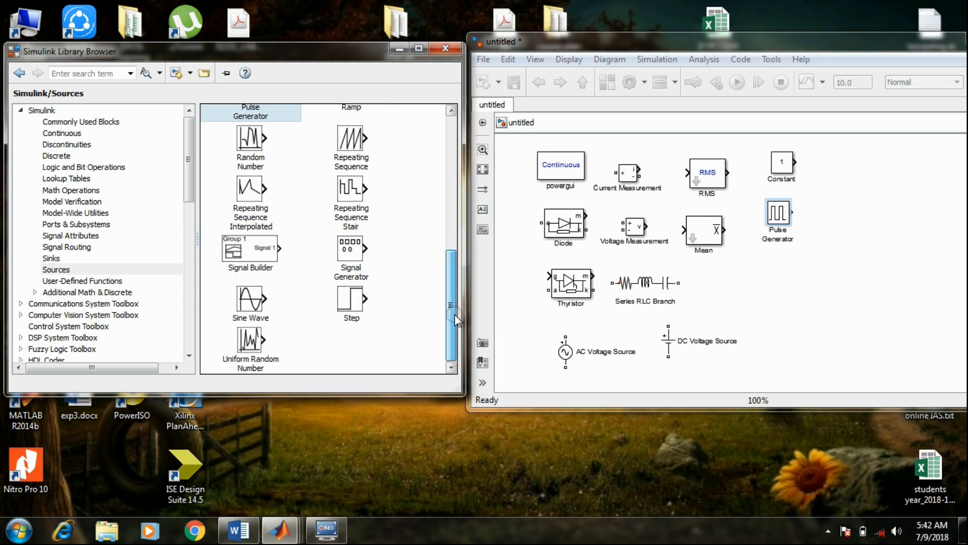
{"action": "left_click", "coordinate": [51, 258]}
{"action": "left_click", "coordinate": [240, 172]}
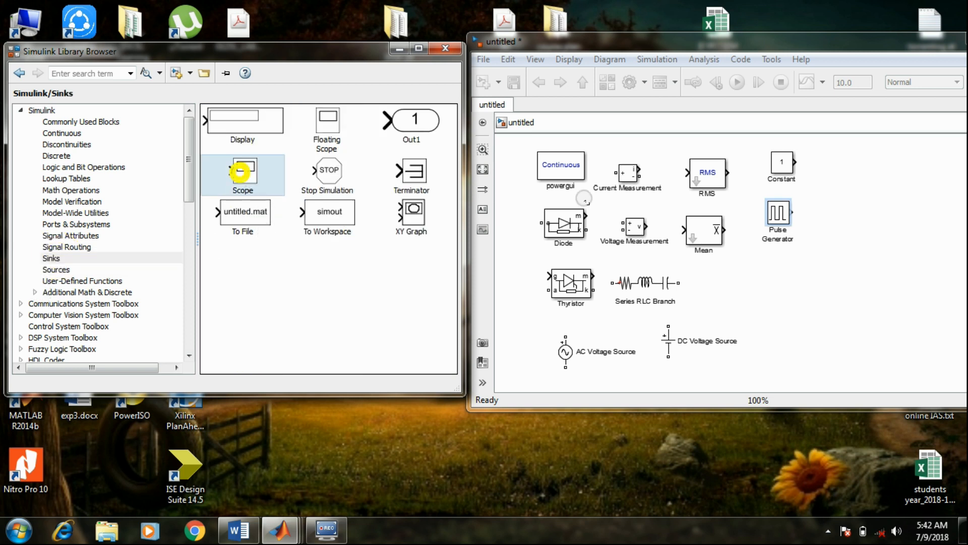
{"action": "left_click_drag", "start_coordinate": [239, 172], "coordinate": [777, 282]}
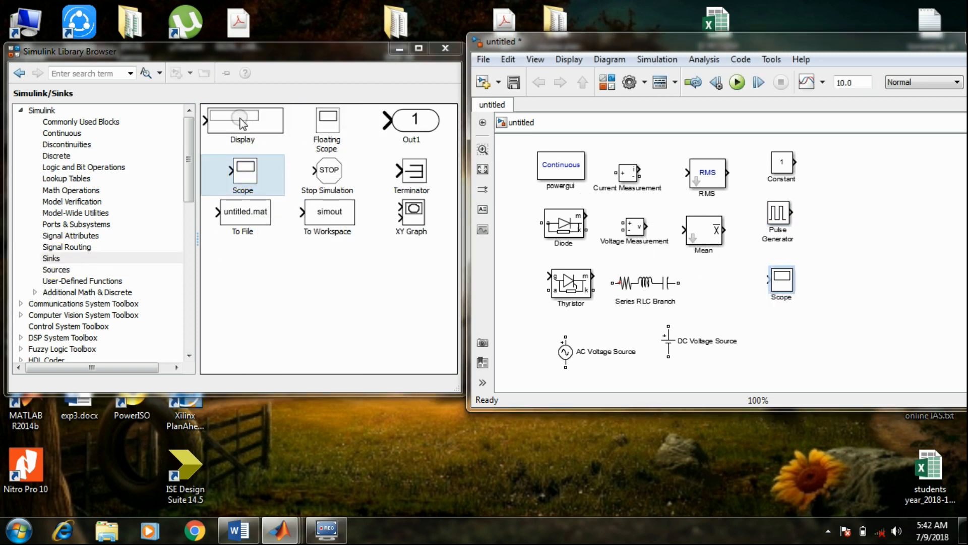
{"action": "left_click_drag", "start_coordinate": [242, 124], "coordinate": [797, 347]}
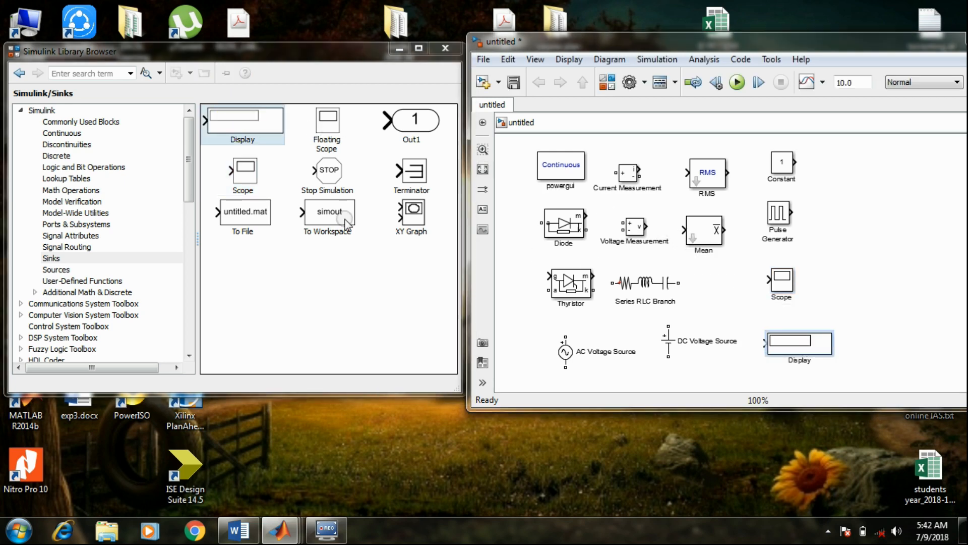
Add Mux, From and Goto blocks from the Signal Routing library in a new column beside the Constant and Pulse Generator blocks
{"action": "left_click", "coordinate": [64, 247]}
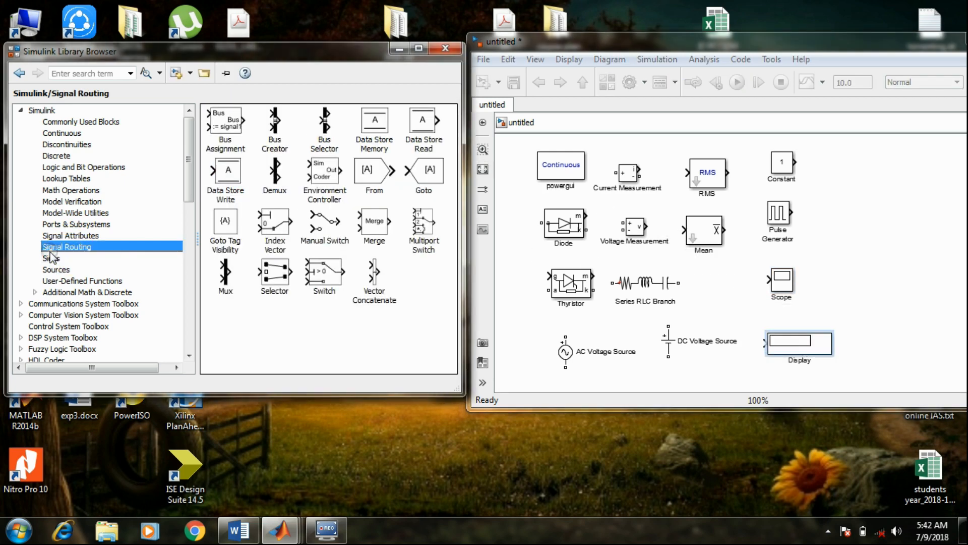
{"action": "left_click_drag", "start_coordinate": [226, 275], "coordinate": [848, 156]}
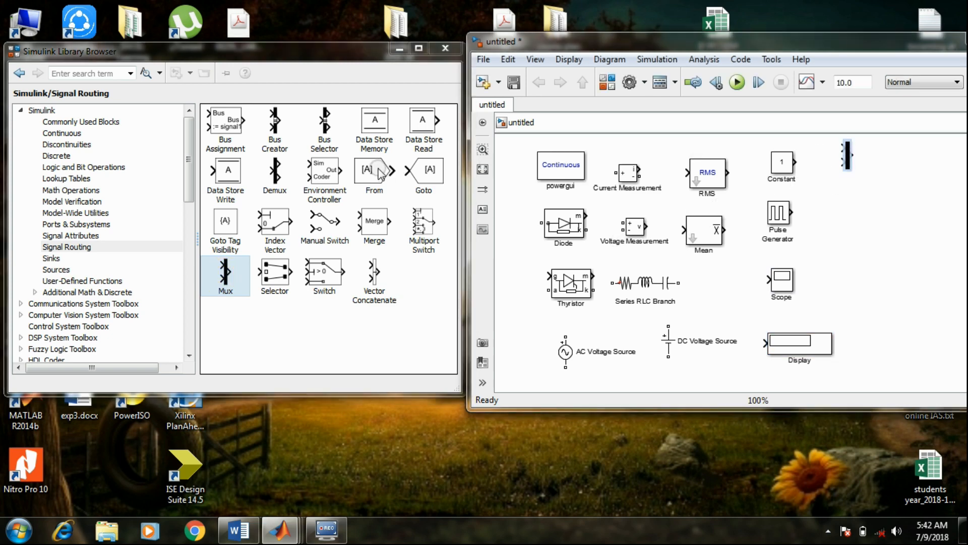
{"action": "left_click_drag", "start_coordinate": [382, 174], "coordinate": [852, 198]}
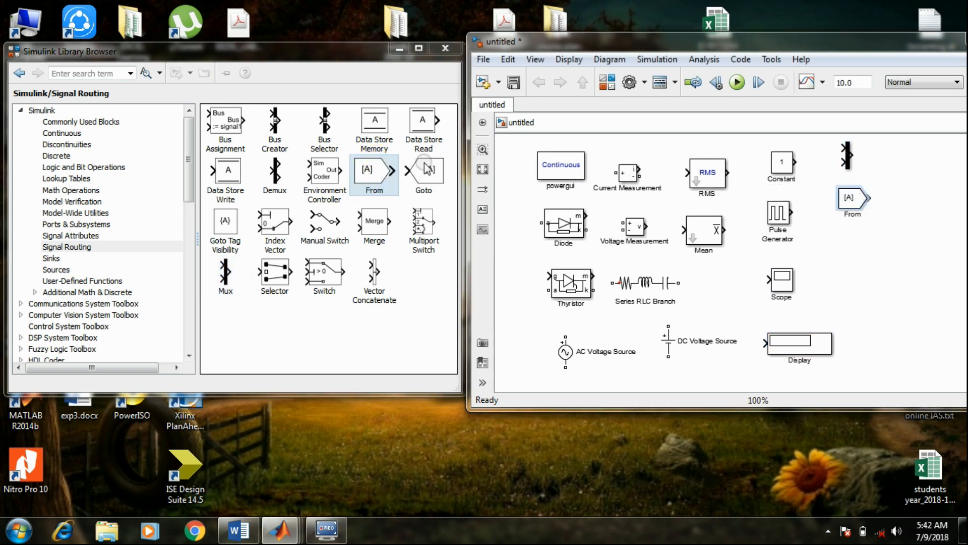
{"action": "left_click_drag", "start_coordinate": [426, 169], "coordinate": [867, 247]}
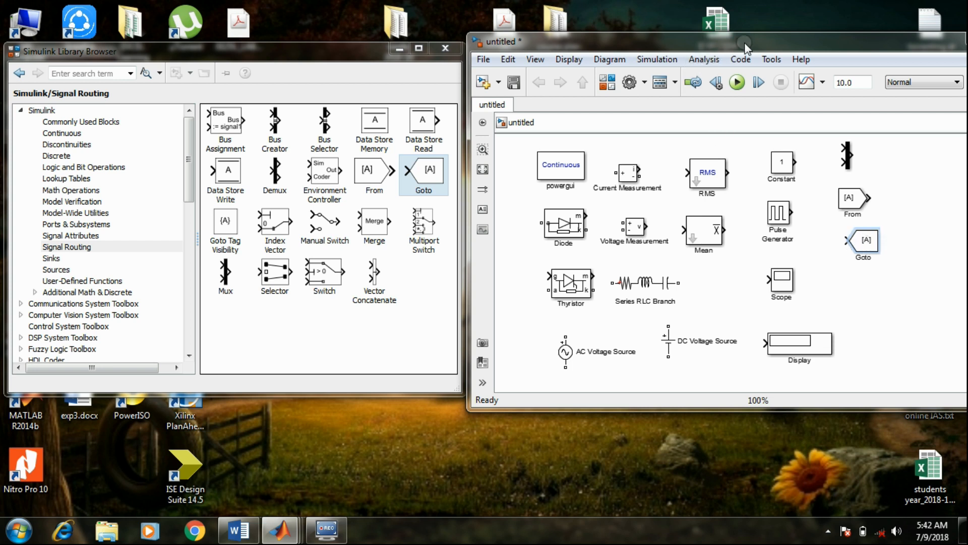
Minimize the Simulink Library Browser, maximize the untitled model window and make room above the blocks
{"action": "left_click", "coordinate": [397, 49]}
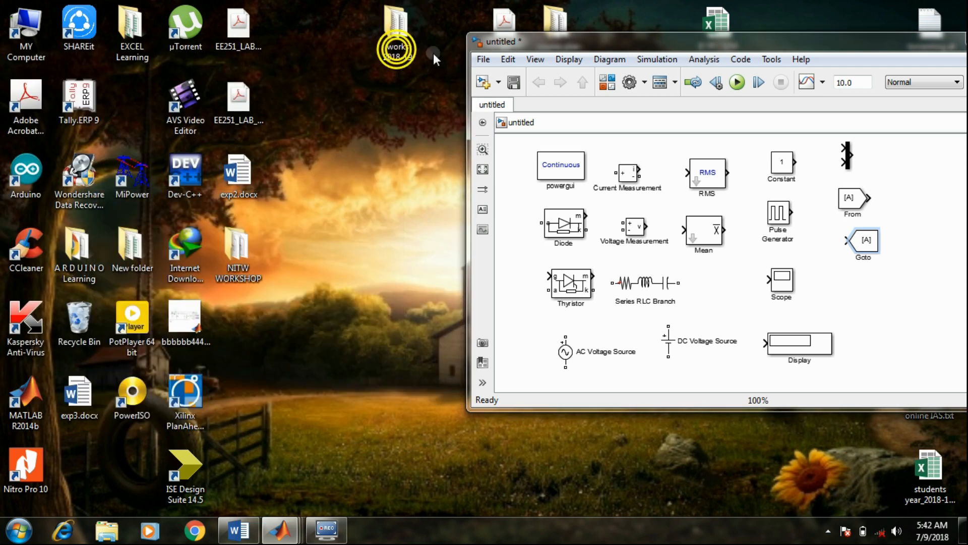
{"action": "double_click", "coordinate": [770, 43]}
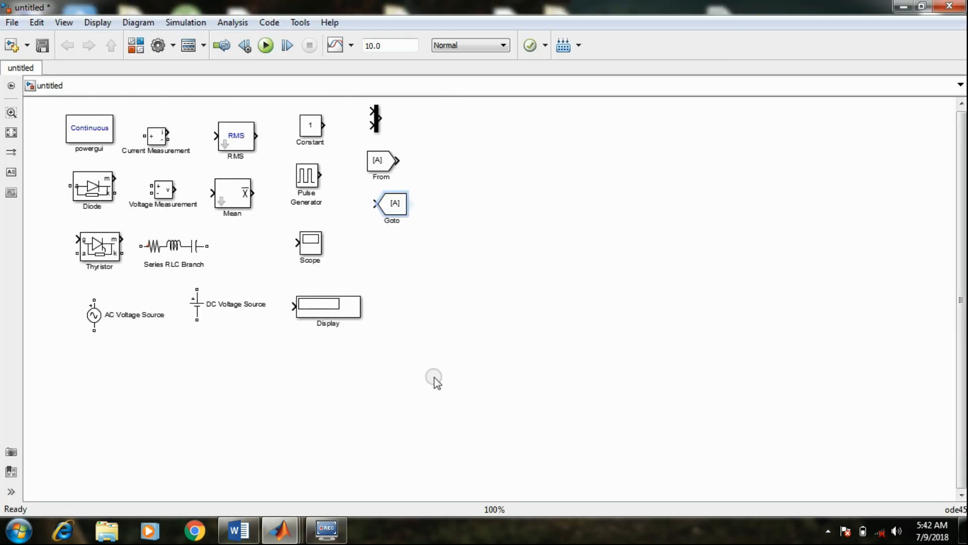
{"action": "left_click_drag", "start_coordinate": [434, 363], "coordinate": [76, 98]}
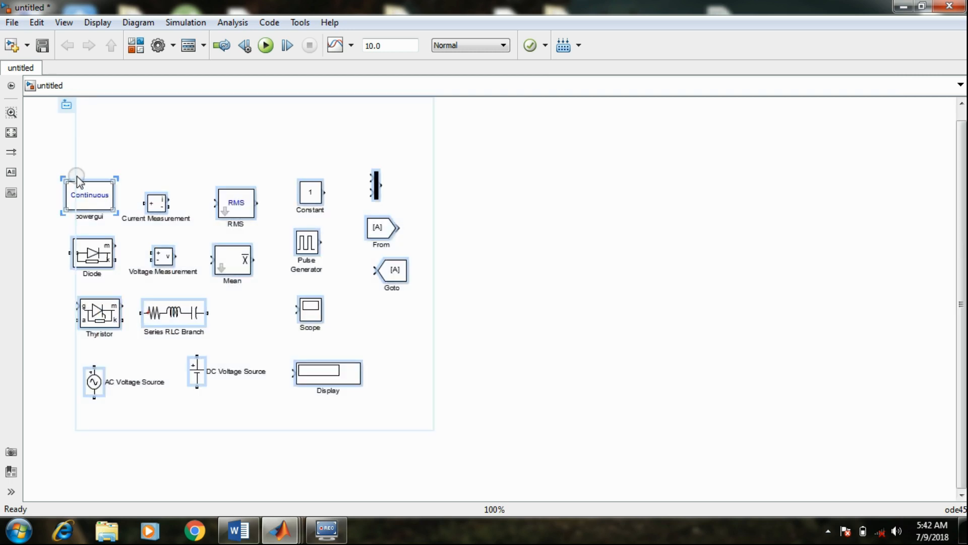
{"action": "left_click", "coordinate": [284, 130]}
Add the annotation "single phase full bridge Rectifier" as a title above the blocks
{"action": "double_click", "coordinate": [330, 117]}
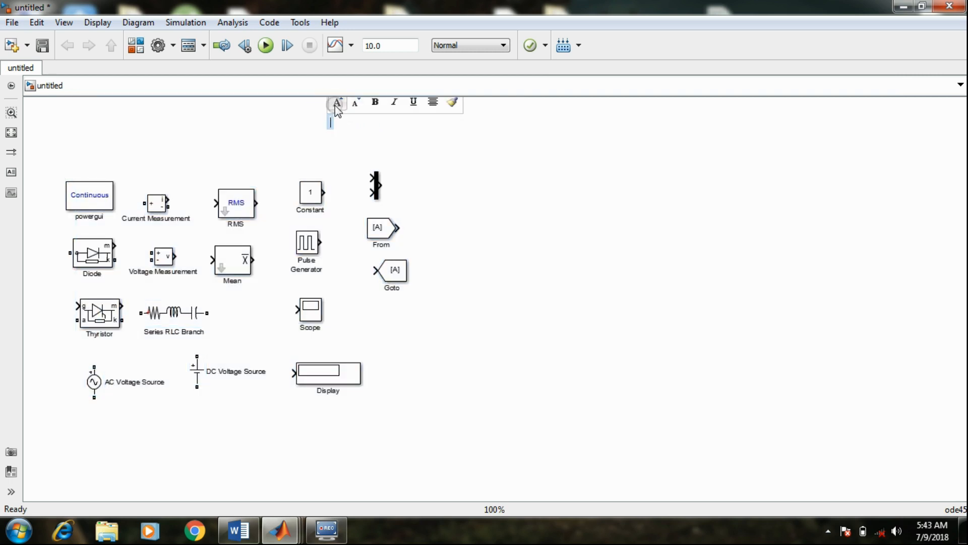
{"action": "left_click", "coordinate": [337, 103]}
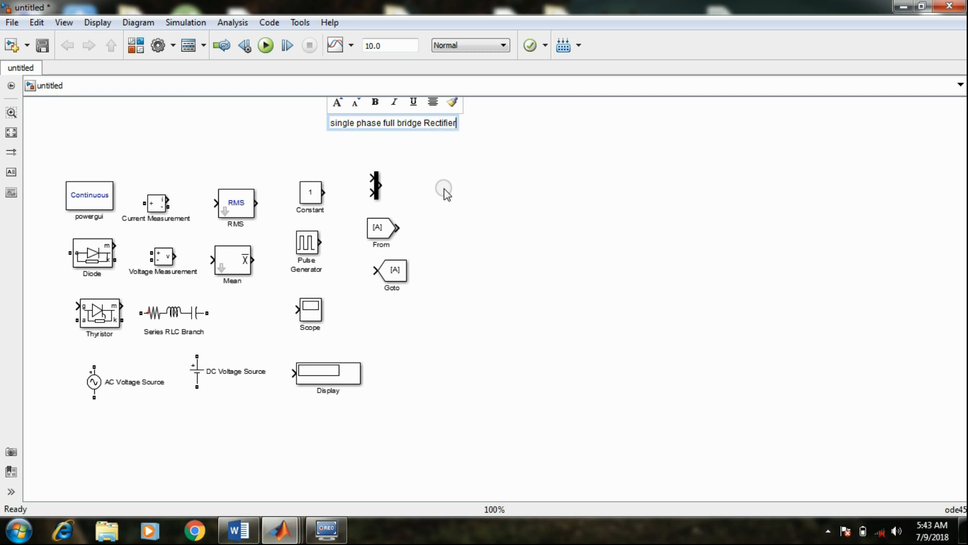
{"action": "left_click", "coordinate": [444, 193]}
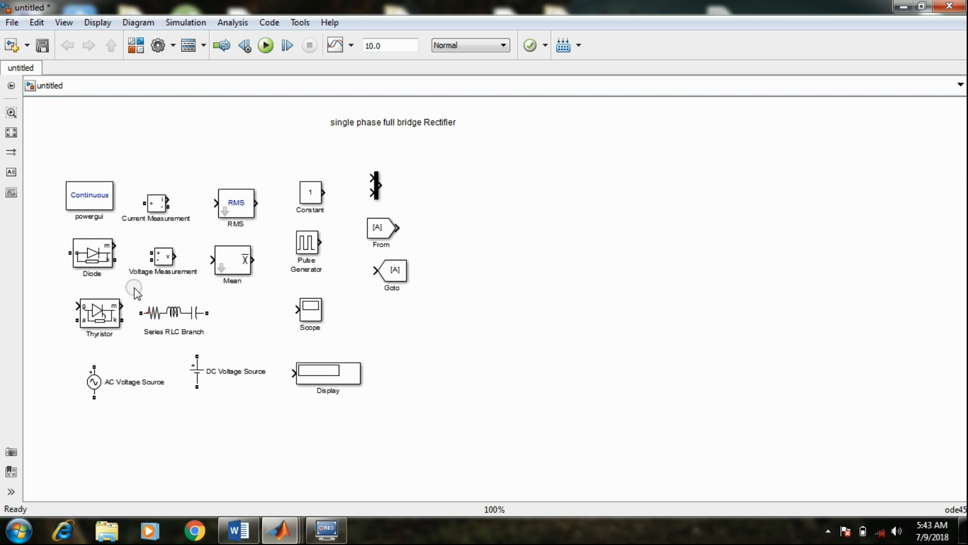
Move the AC Voltage Source out of the block collection to the empty canvas area beyond the Goto block
{"action": "left_click", "coordinate": [96, 384]}
{"action": "left_click", "coordinate": [413, 399]}
{"action": "key", "text": "ctrl+plus"}
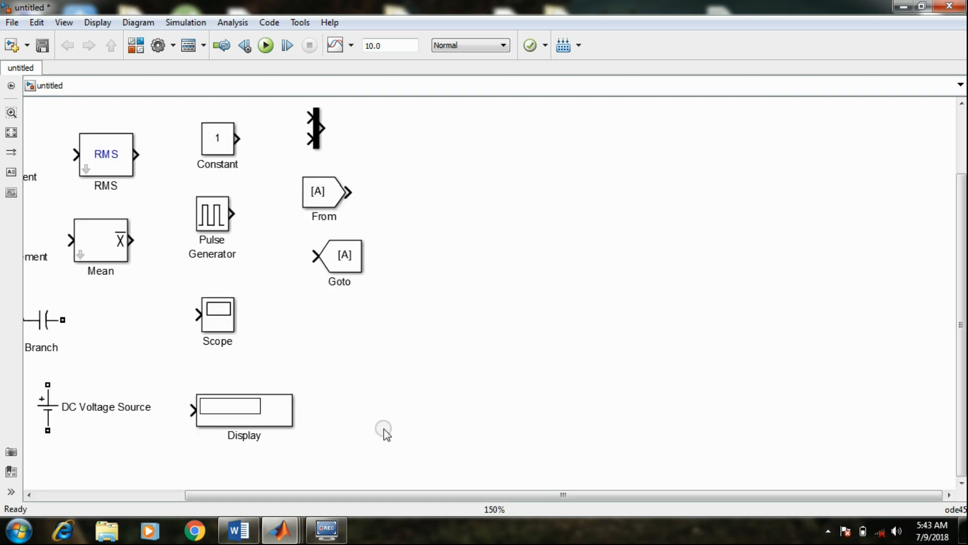
{"action": "key", "text": "ctrl+o"}
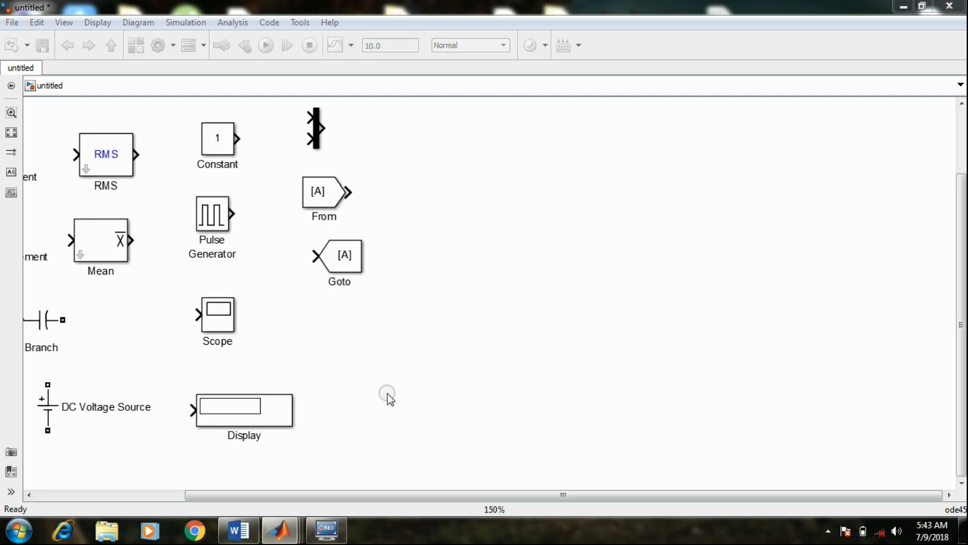
{"action": "left_click", "coordinate": [435, 333]}
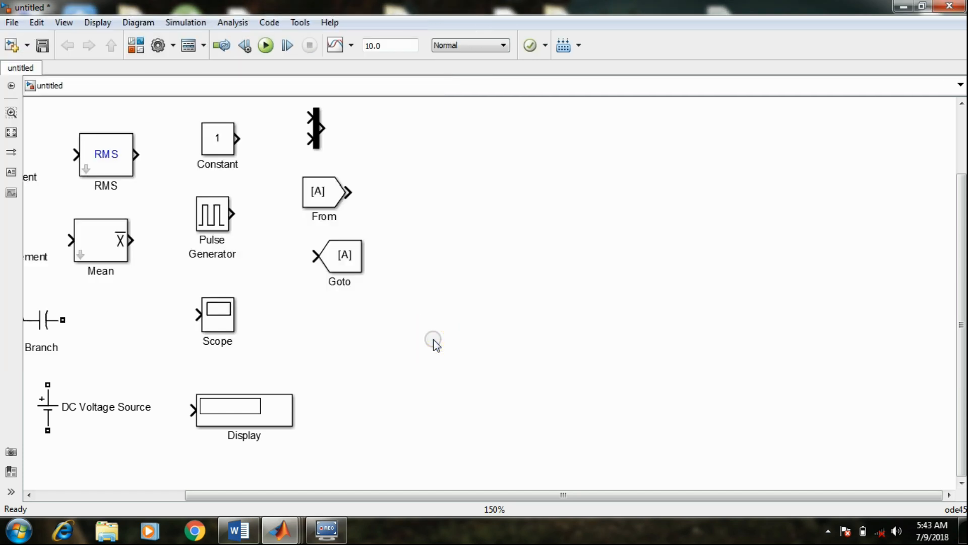
{"action": "key", "text": "ctrl+minus"}
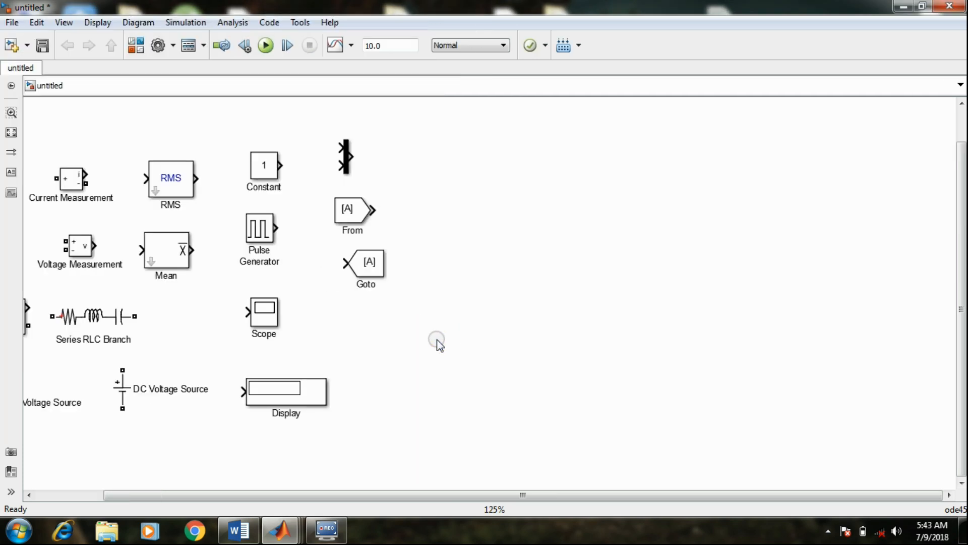
{"action": "left_click_drag", "start_coordinate": [438, 492], "coordinate": [383, 494]}
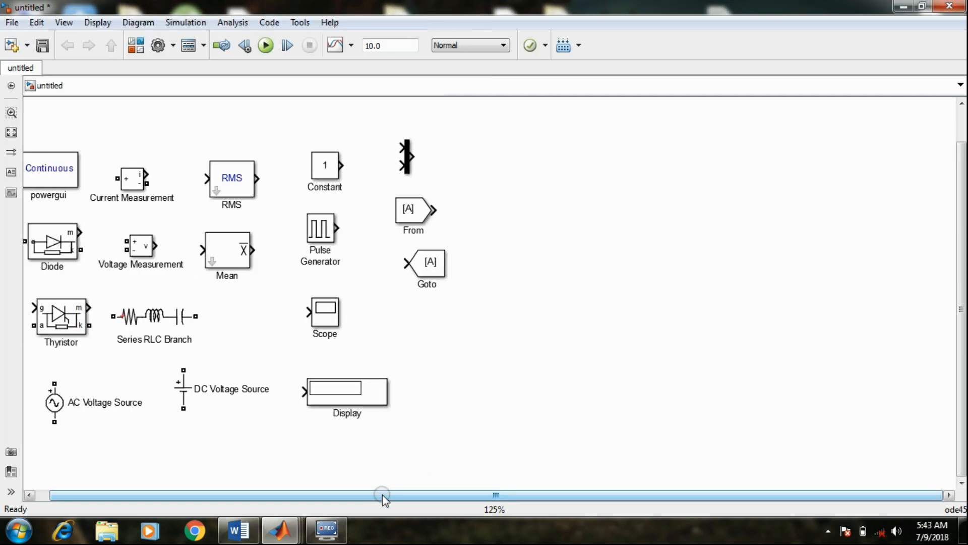
{"action": "left_click_drag", "start_coordinate": [53, 403], "coordinate": [489, 323]}
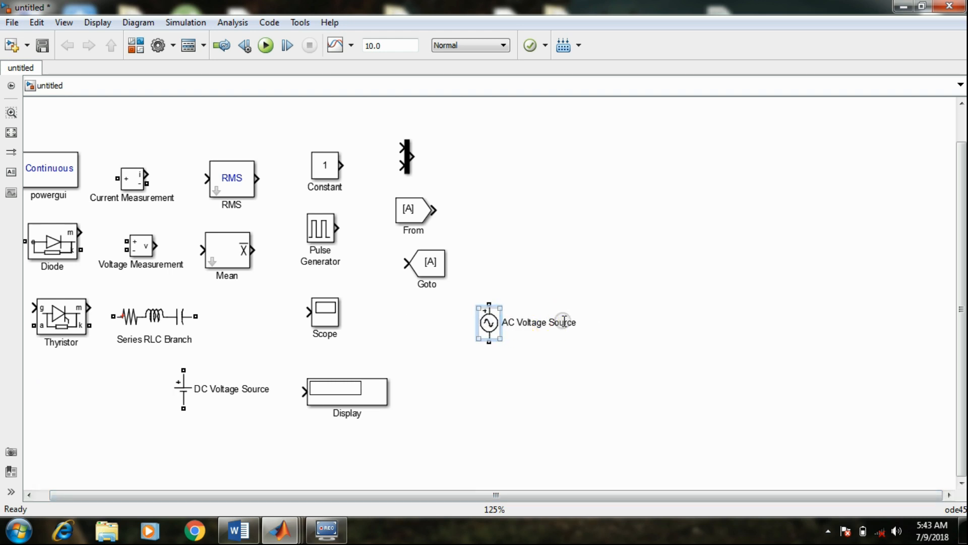
Rename the AC Voltage Source block as Vin
{"action": "left_click", "coordinate": [593, 331]}
{"action": "key", "text": "BackSpace"}
{"action": "key", "text": "BackSpace"}
{"action": "key", "text": "BackSpace"}
{"action": "key", "text": "BackSpace"}
{"action": "key", "text": "BackSpace"}
{"action": "key", "text": "BackSpace"}
{"action": "key", "text": "BackSpace"}
{"action": "key", "text": "BackSpace"}
{"action": "key", "text": "BackSpace"}
{"action": "key", "text": "BackSpace"}
{"action": "key", "text": "BackSpace"}
{"action": "key", "text": "BackSpace"}
{"action": "key", "text": "BackSpace"}
{"action": "key", "text": "BackSpace"}
{"action": "key", "text": "BackSpace"}
{"action": "key", "text": "BackSpace"}
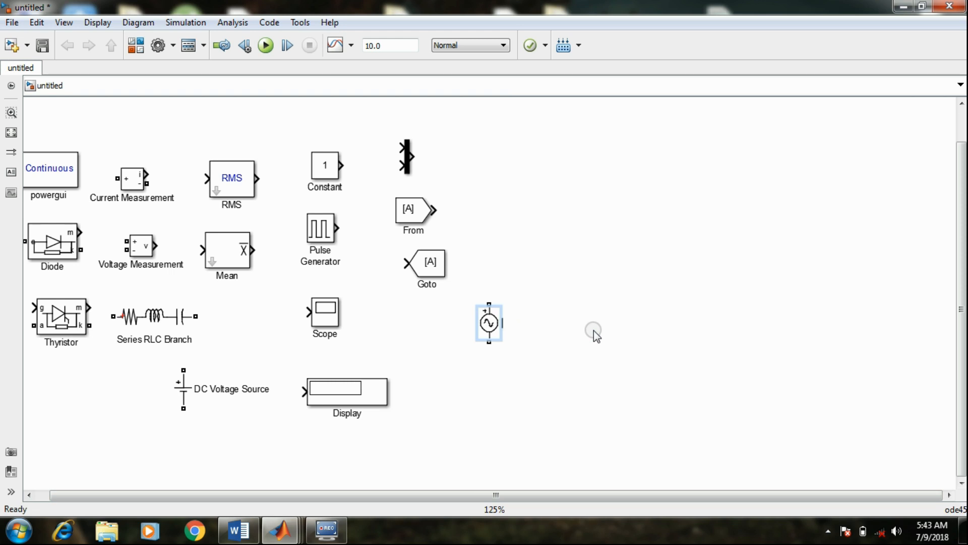
{"action": "type", "text": "Vin"}
{"action": "left_click", "coordinate": [594, 331]}
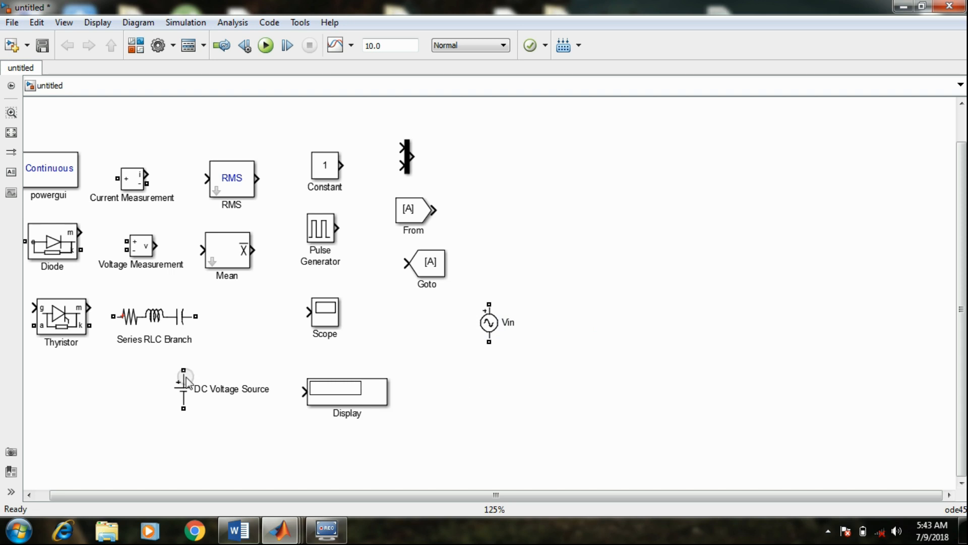
Move the Thyristor above and beyond the Vin source and rotate it until its cathode faces upward
{"action": "left_click", "coordinate": [63, 313]}
{"action": "left_click_drag", "start_coordinate": [65, 315], "coordinate": [586, 209]}
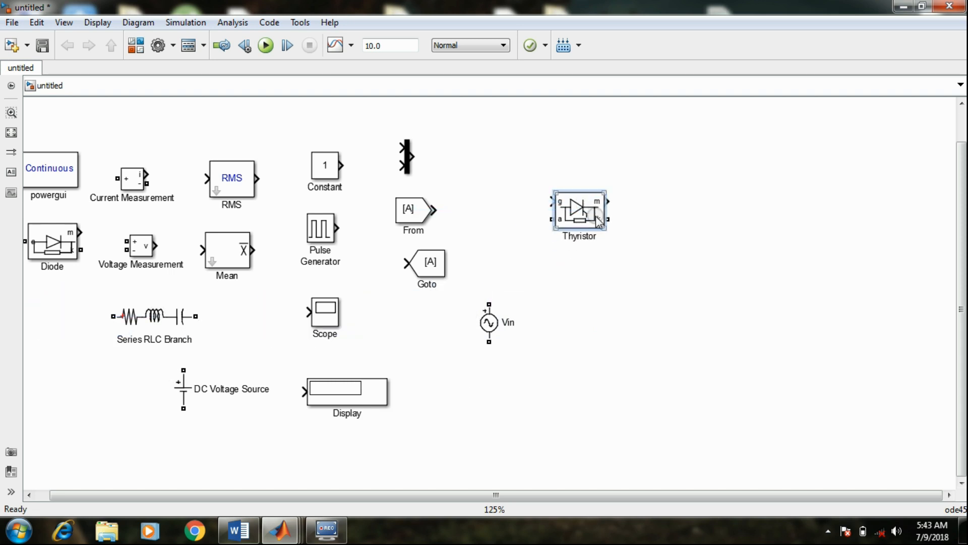
{"action": "left_click", "coordinate": [829, 278]}
{"action": "key", "text": "ctrl+r"}
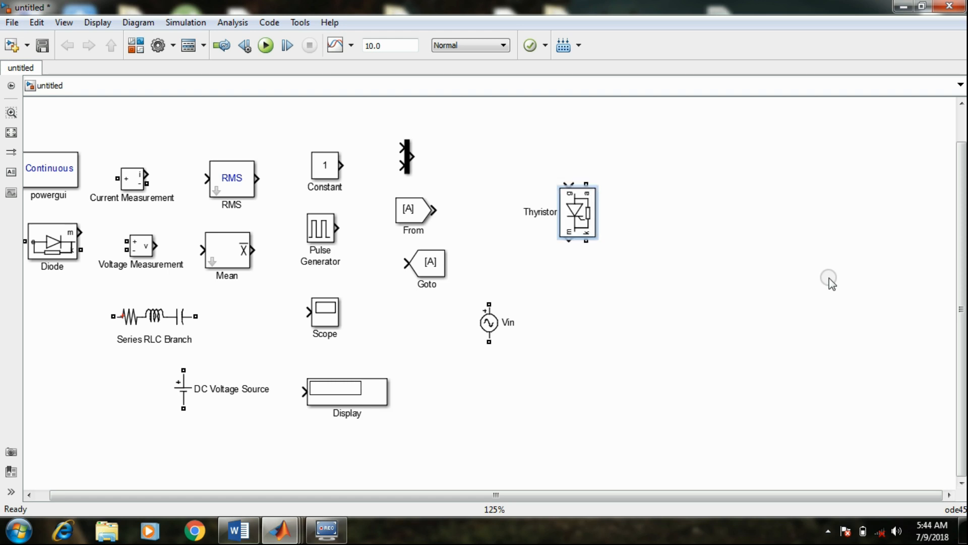
{"action": "key", "text": "ctrl+r"}
{"action": "key", "text": "ctrl+r"}
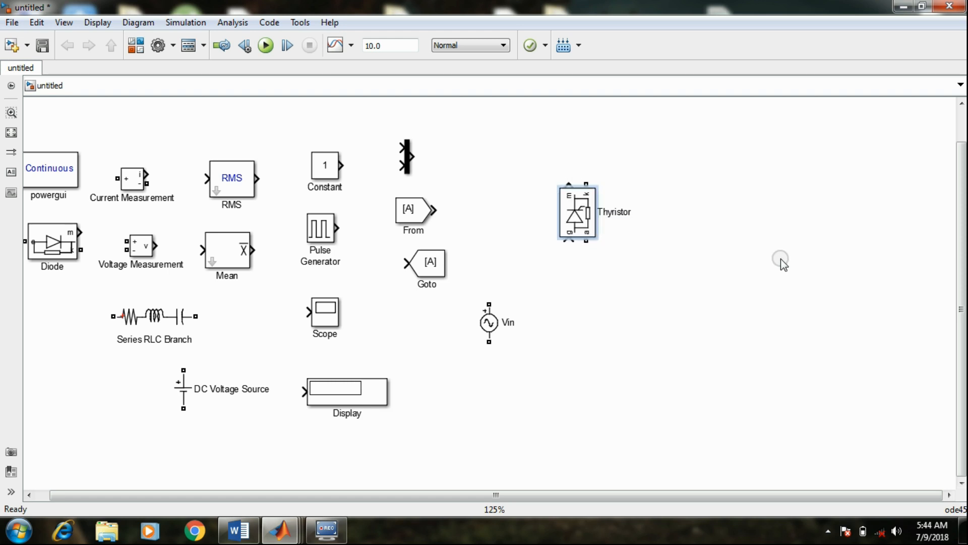
Turn off Show measurement port in the Thyristor's block parameters and apply the change
{"action": "left_click", "coordinate": [576, 200]}
{"action": "double_click", "coordinate": [574, 214]}
{"action": "scroll", "coordinate": [570, 207], "scroll_direction": "down", "scroll_amount": 3}
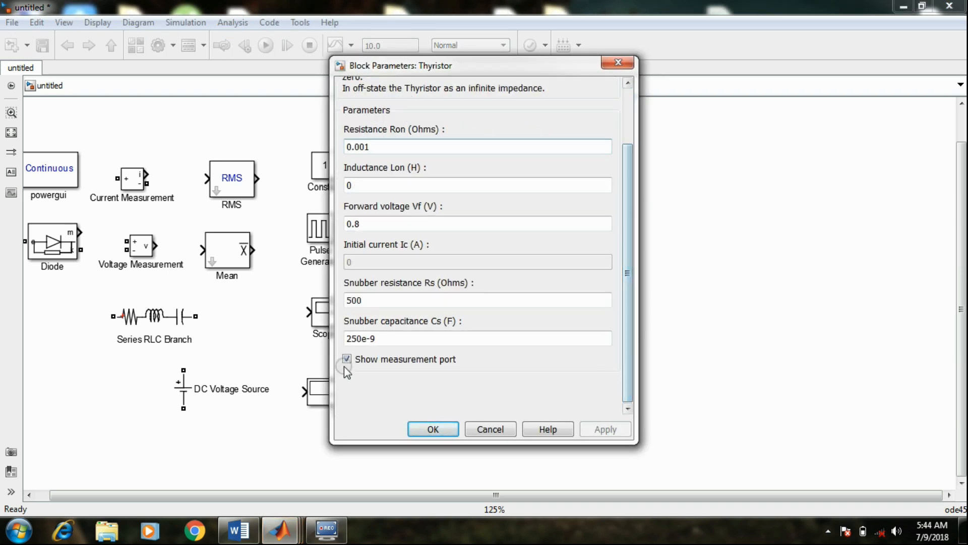
{"action": "left_click", "coordinate": [348, 359]}
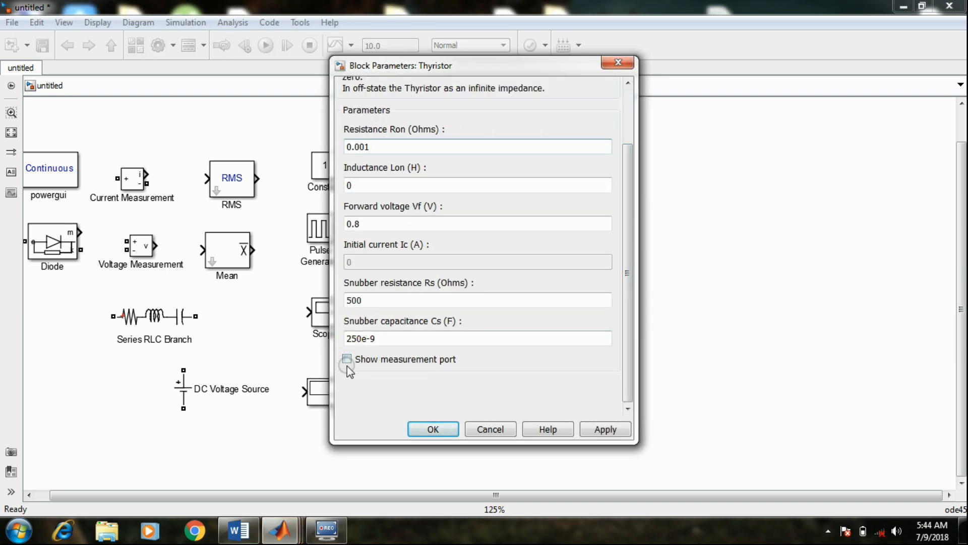
{"action": "left_click", "coordinate": [600, 429]}
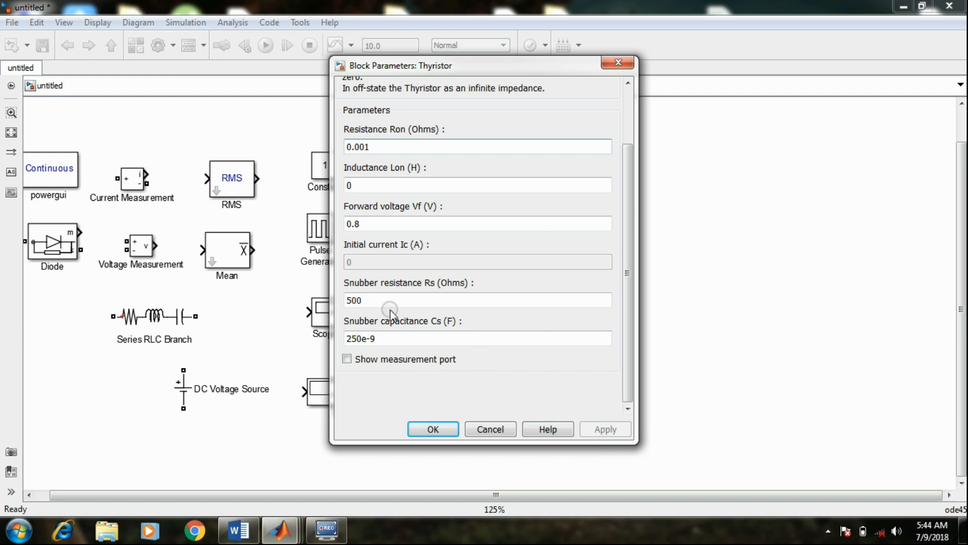
Set the Thyristor's resistance Ron to 0.00001 ohms and its forward voltage Vf to 0.008 V, and accept the parameters
{"action": "left_click", "coordinate": [366, 146]}
{"action": "double_click", "coordinate": [366, 146]}
{"action": "left_click", "coordinate": [367, 147]}
{"action": "type", "text": "00"}
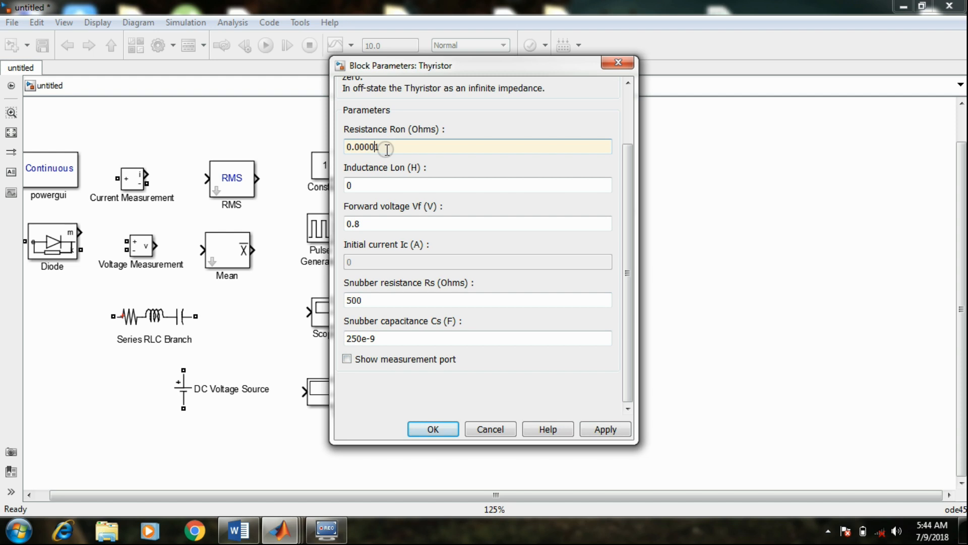
{"action": "left_click", "coordinate": [354, 224]}
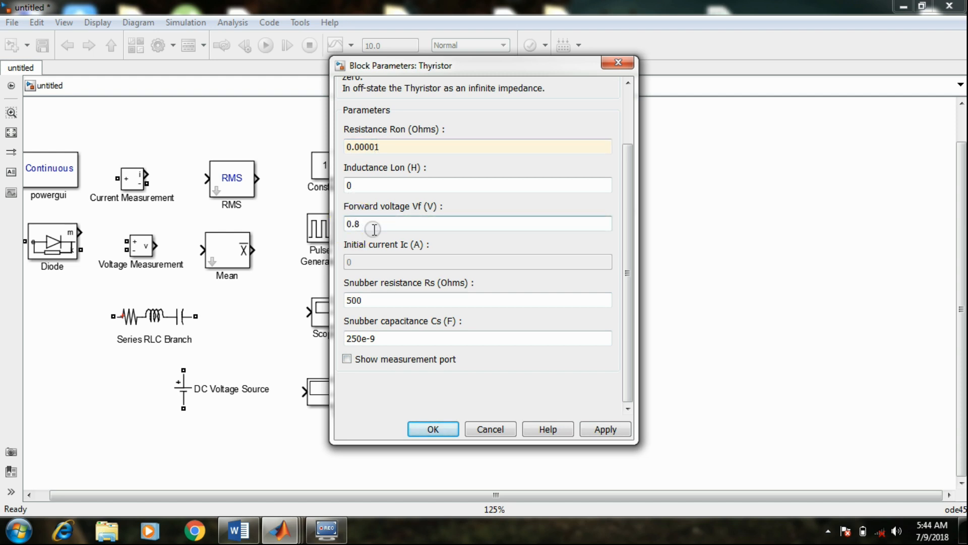
{"action": "type", "text": "00"}
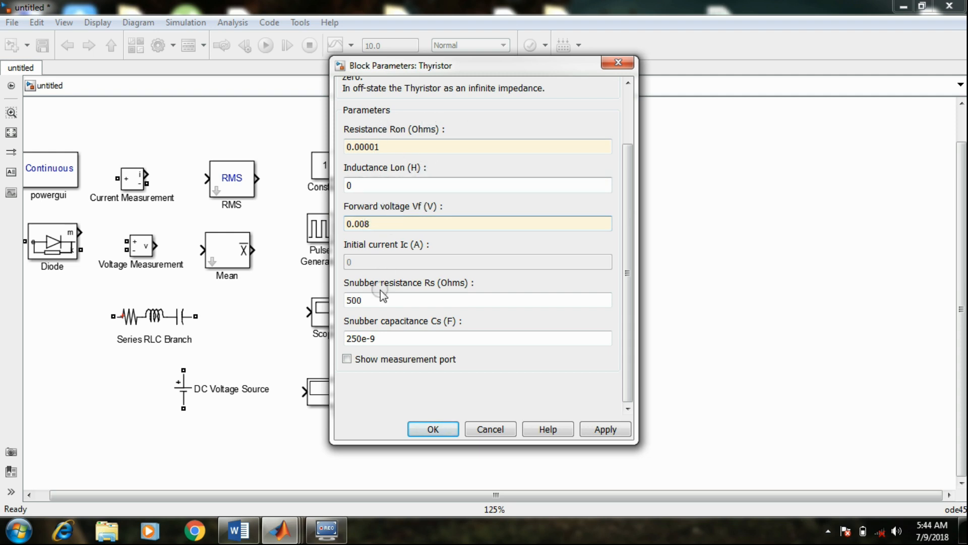
{"action": "left_click", "coordinate": [356, 300]}
{"action": "left_click", "coordinate": [591, 429]}
{"action": "left_click", "coordinate": [444, 431]}
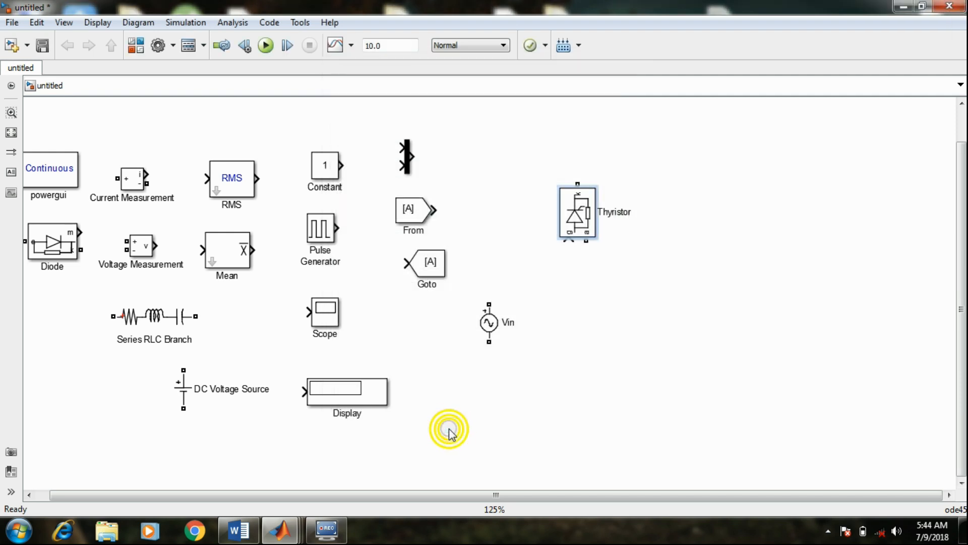
Rename the Thyristor as T1 and make three copies of it, with T3 beside it, T4 below it and T2 below T3
{"action": "left_click", "coordinate": [613, 310]}
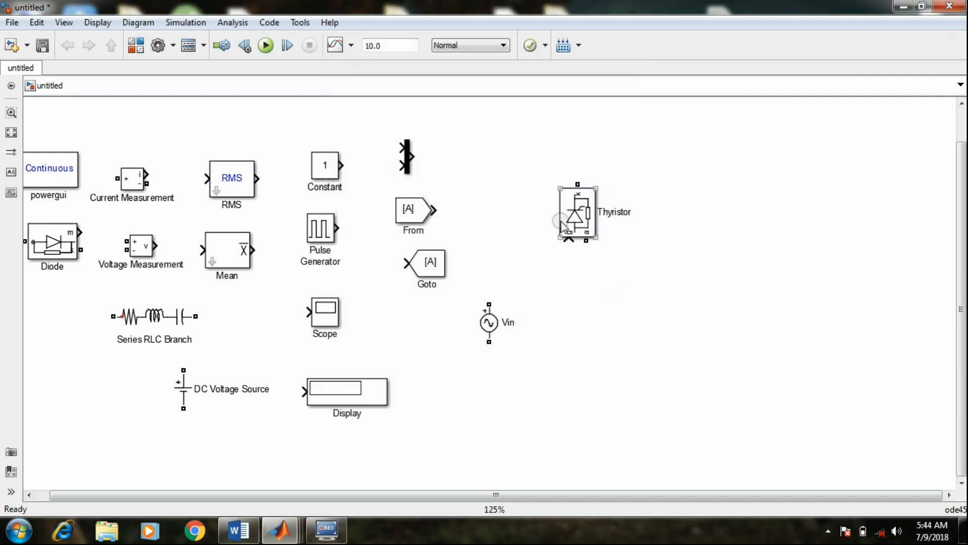
{"action": "left_click", "coordinate": [630, 213]}
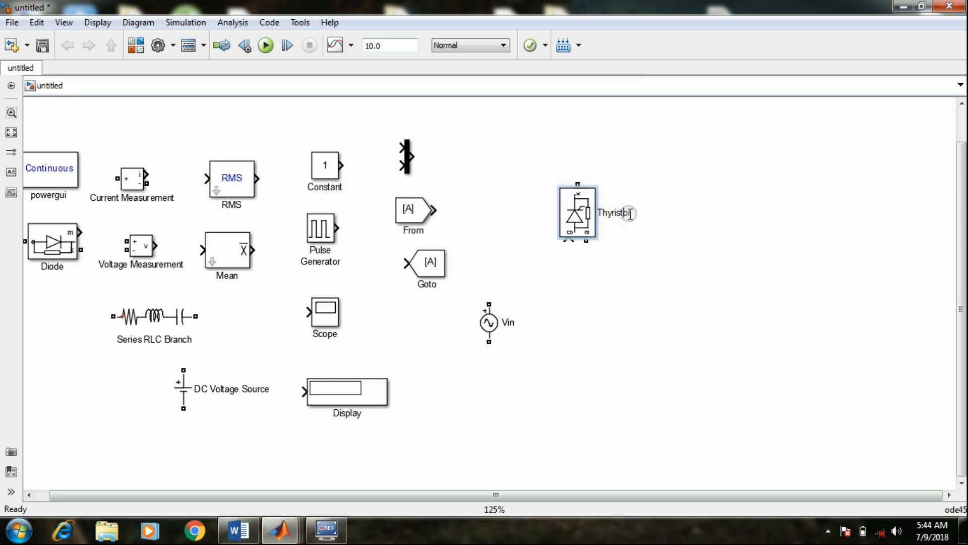
{"action": "key", "text": "BackSpace"}
{"action": "key", "text": "BackSpace"}
{"action": "key", "text": "BackSpace"}
{"action": "type", "text": "1"}
{"action": "left_click", "coordinate": [639, 216]}
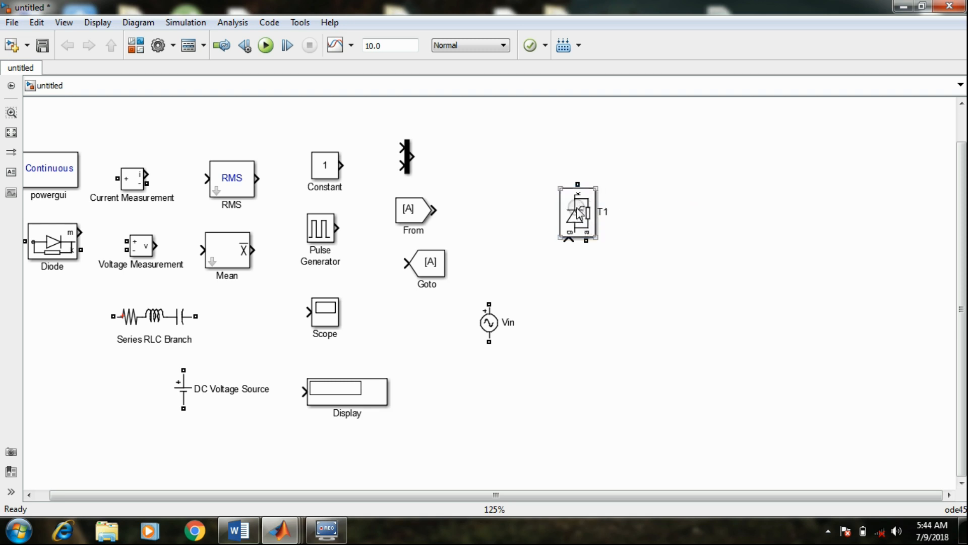
{"action": "left_click_drag", "start_coordinate": [579, 213], "coordinate": [574, 323]}
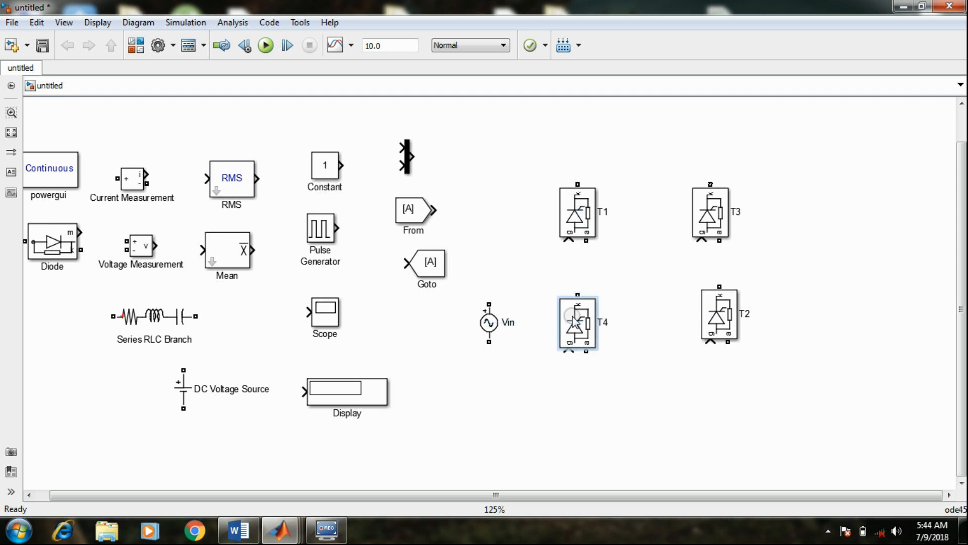
{"action": "left_click", "coordinate": [640, 267]}
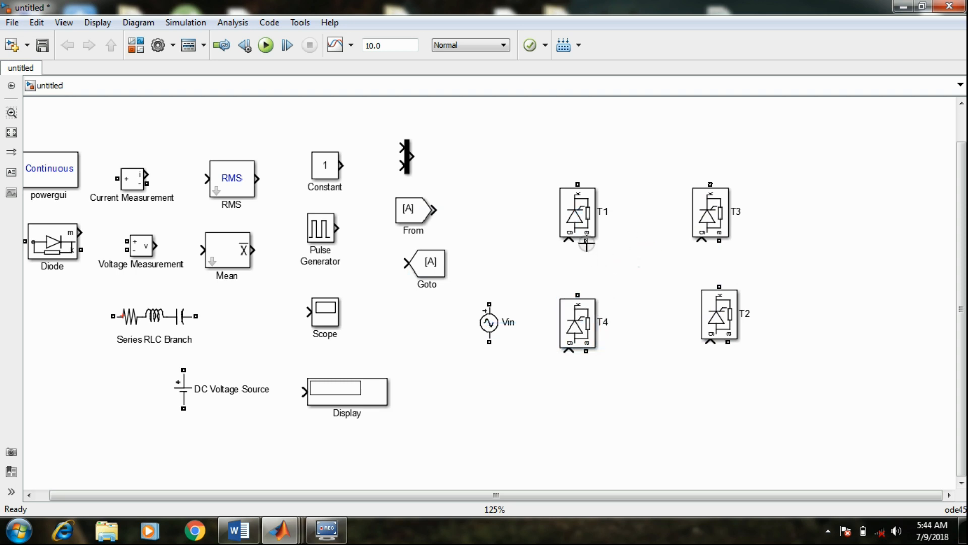
Wire the bridge: T1 anode to T4 cathode, T3 anode to T2 cathode, T4 and T2 anodes together, T1 and T3 cathodes together
{"action": "left_click_drag", "start_coordinate": [586, 247], "coordinate": [586, 295]}
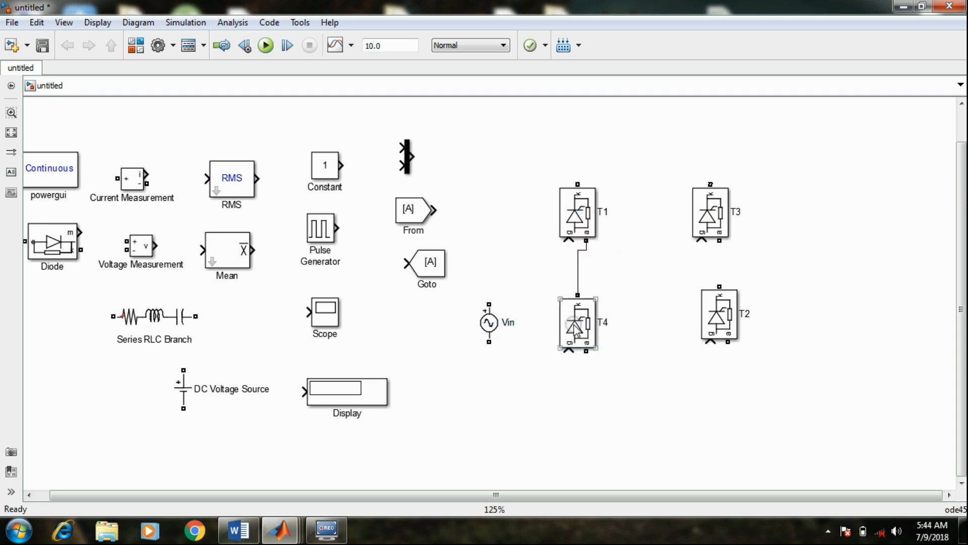
{"action": "left_click_drag", "start_coordinate": [570, 333], "coordinate": [580, 349]}
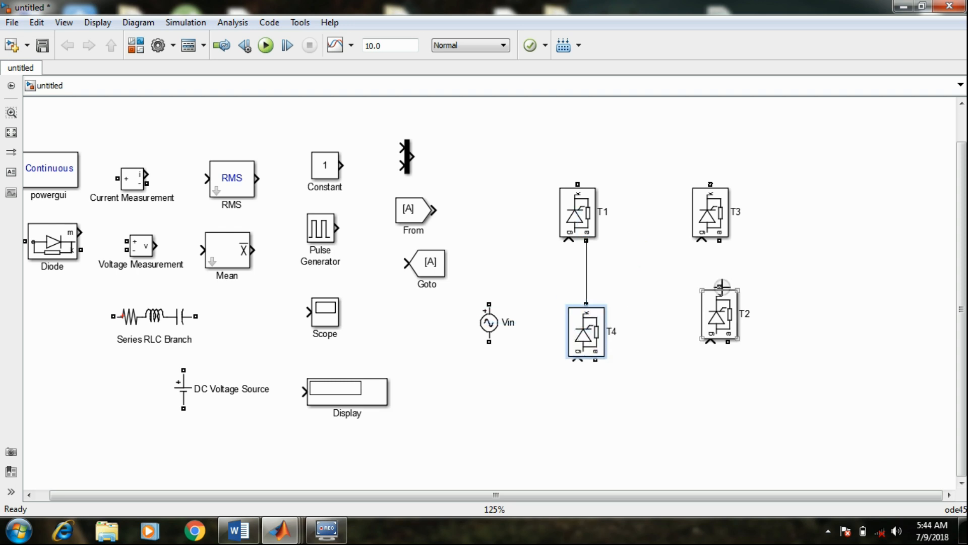
{"action": "left_click_drag", "start_coordinate": [722, 286], "coordinate": [720, 241]}
{"action": "left_click_drag", "start_coordinate": [725, 314], "coordinate": [725, 331]}
{"action": "mouse_move", "coordinate": [596, 362]}
{"action": "left_mouse_down"}
{"action": "mouse_move", "coordinate": [696, 404]}
{"action": "mouse_move", "coordinate": [728, 361]}
{"action": "left_mouse_up"}
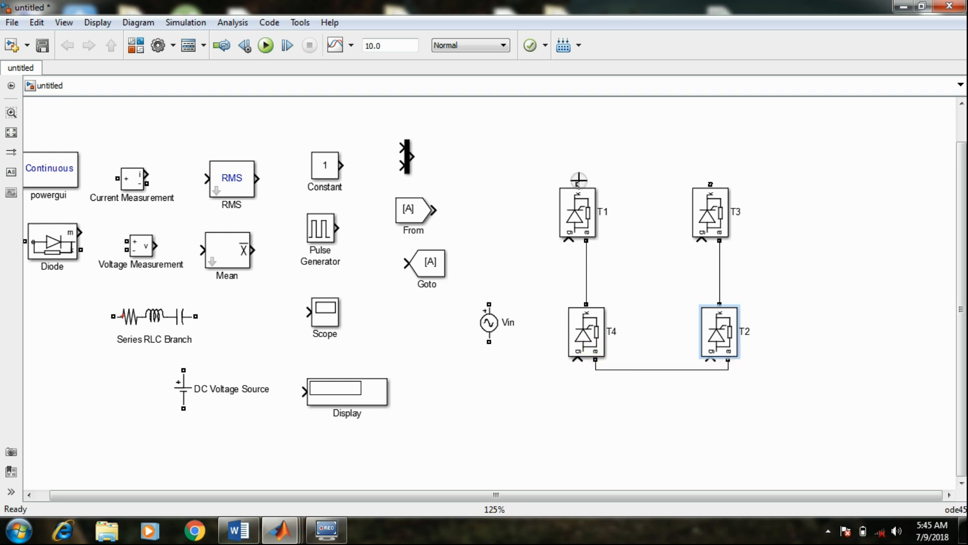
{"action": "left_click_drag", "start_coordinate": [578, 184], "coordinate": [711, 180]}
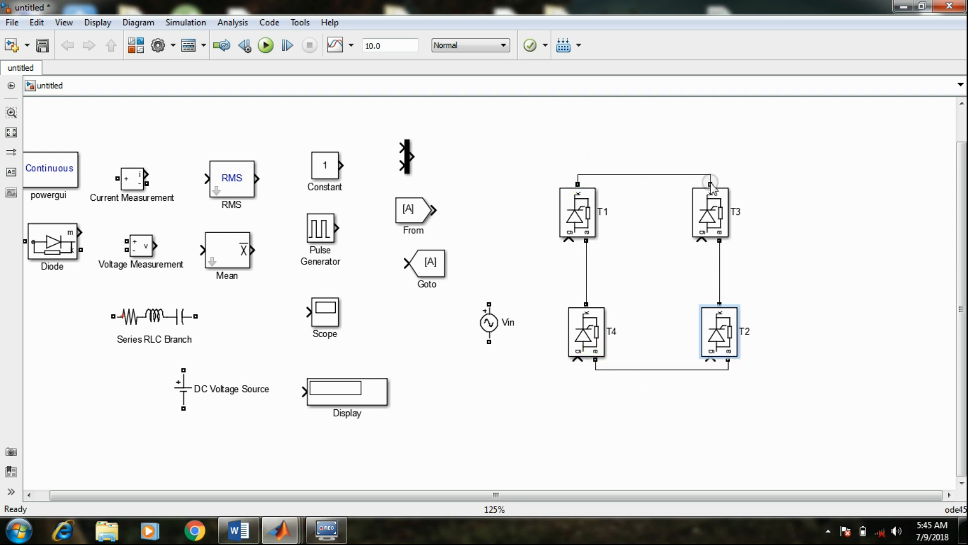
{"action": "left_click", "coordinate": [841, 201]}
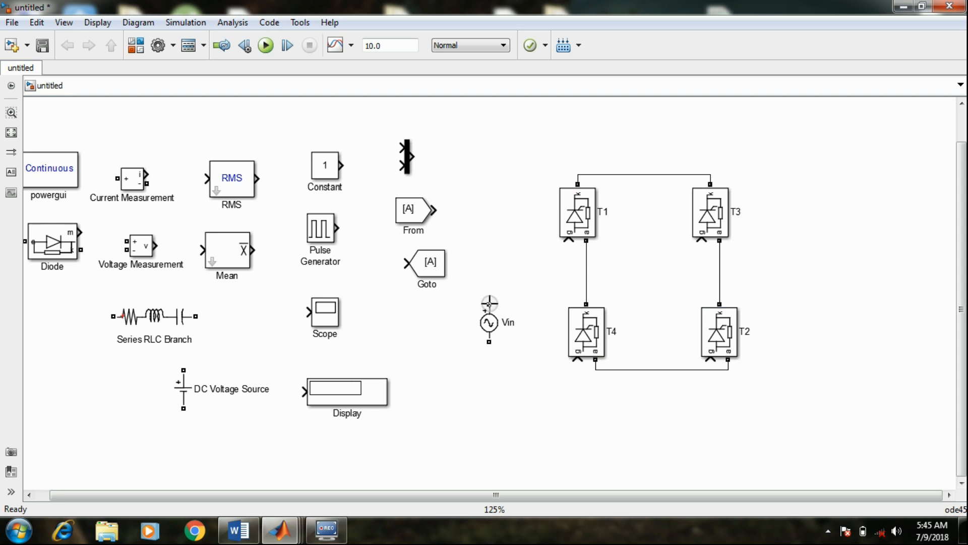
{"action": "mouse_move", "coordinate": [490, 301]}
{"action": "left_mouse_down"}
{"action": "mouse_move", "coordinate": [547, 164]}
{"action": "mouse_move", "coordinate": [578, 177]}
{"action": "left_mouse_up"}
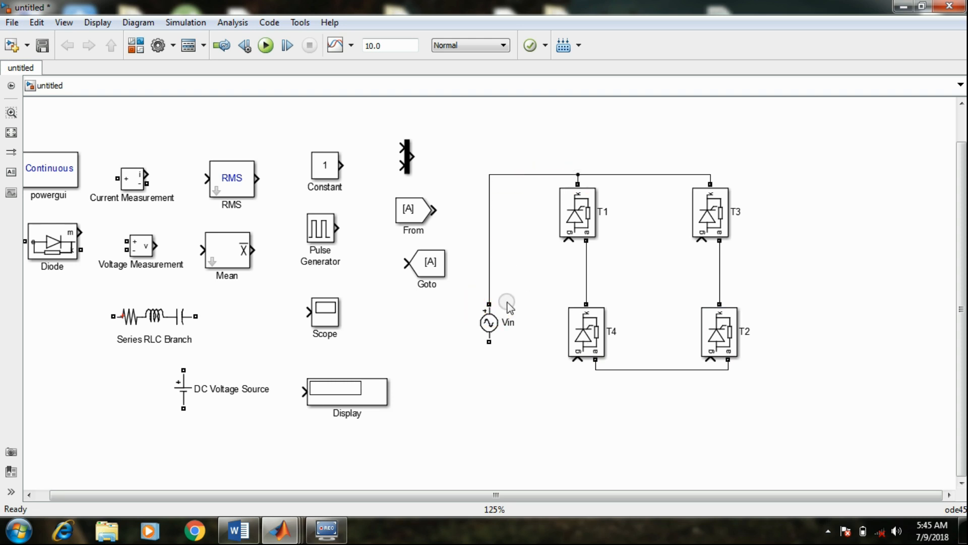
{"action": "left_click", "coordinate": [490, 248]}
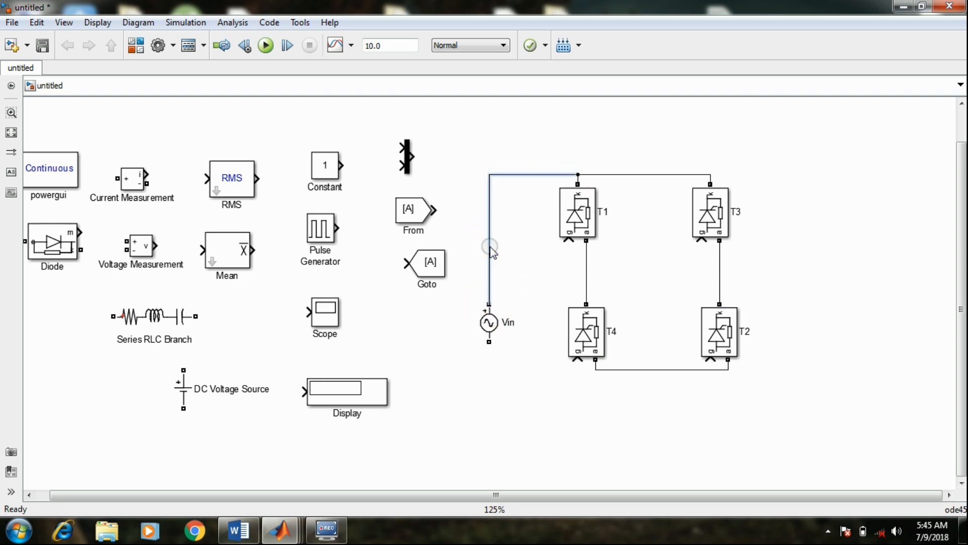
{"action": "key", "text": "Delete"}
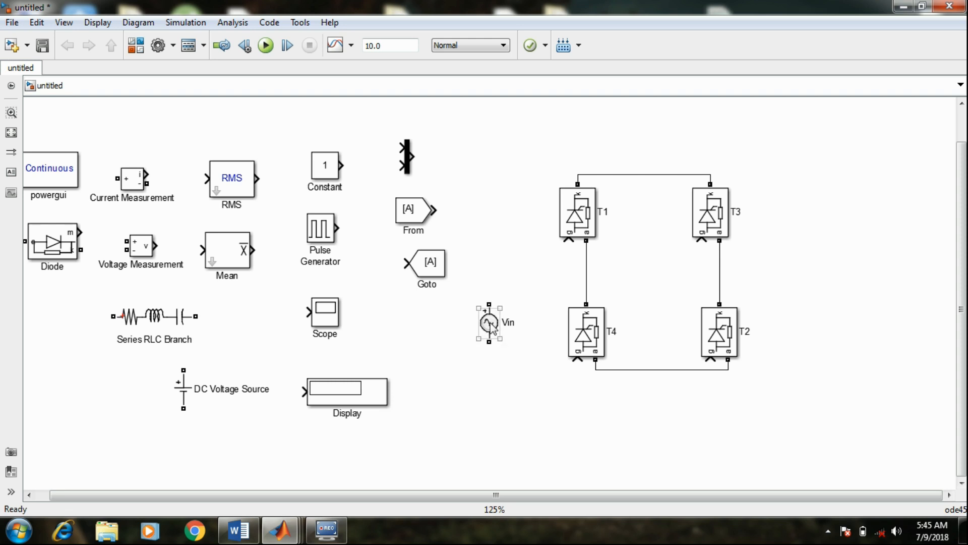
Connect Vin's positive terminal to the T1–T4 midpoint and its other terminal to the T3–T2 midpoint, routing that wire straight between the thyristors
{"action": "left_click_drag", "start_coordinate": [489, 321], "coordinate": [585, 258]}
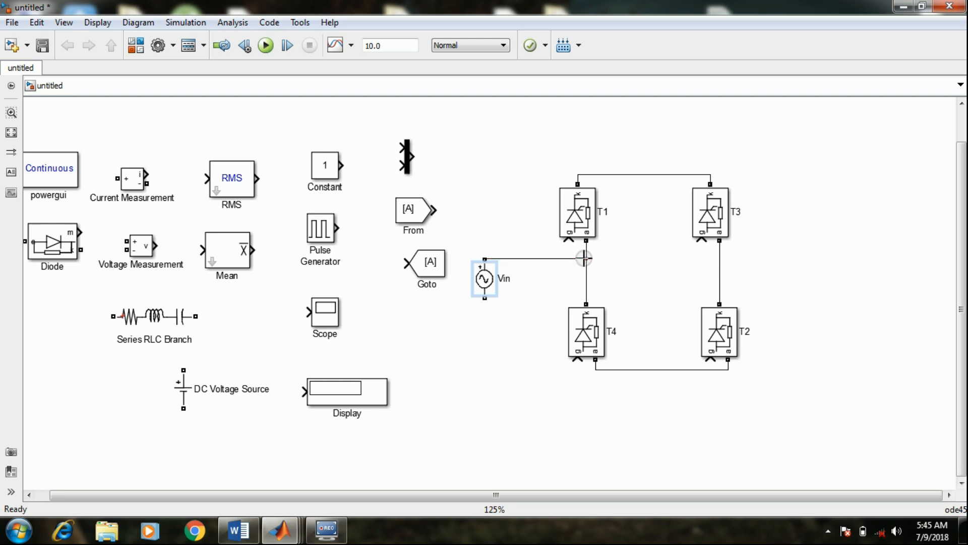
{"action": "left_click_drag", "start_coordinate": [485, 298], "coordinate": [719, 270]}
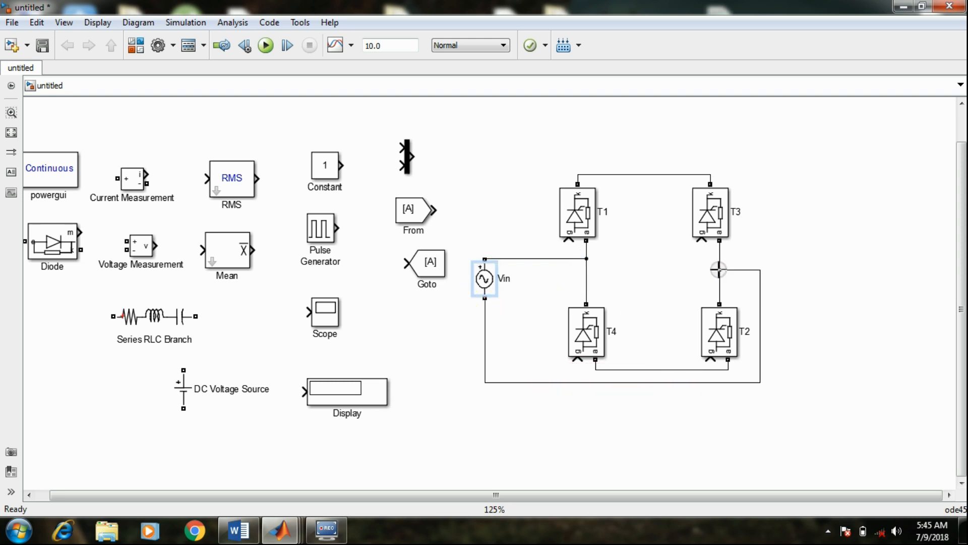
{"action": "left_click", "coordinate": [574, 382]}
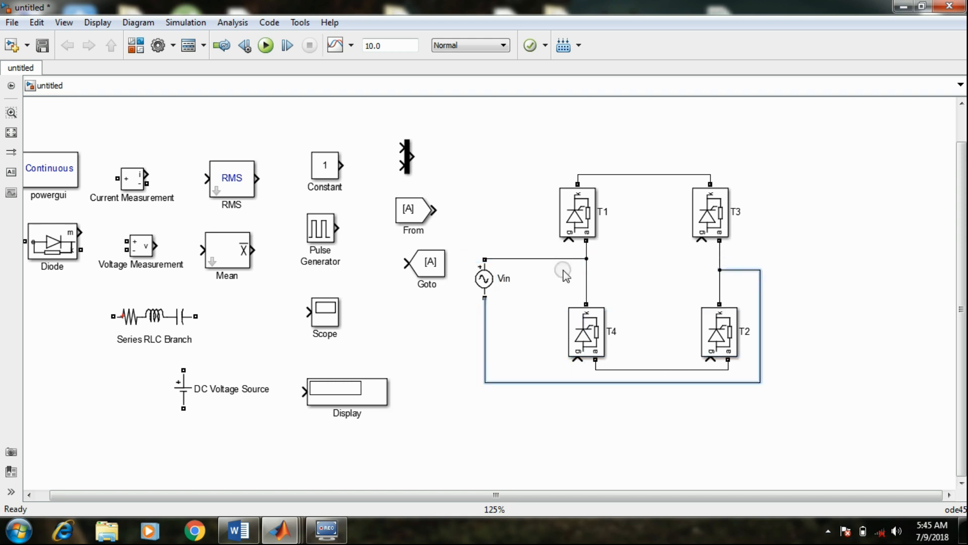
{"action": "left_click_drag", "start_coordinate": [565, 274], "coordinate": [568, 294]}
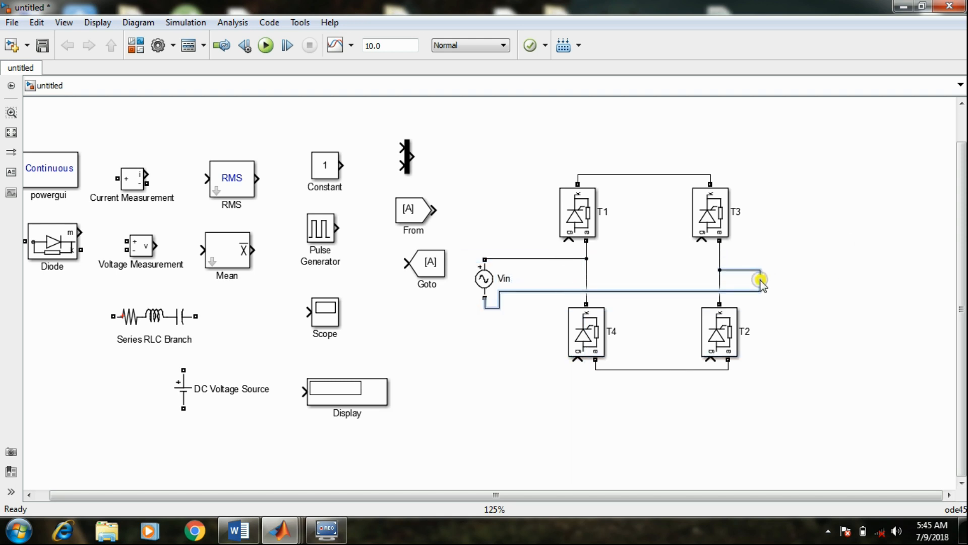
{"action": "left_click_drag", "start_coordinate": [761, 279], "coordinate": [680, 276]}
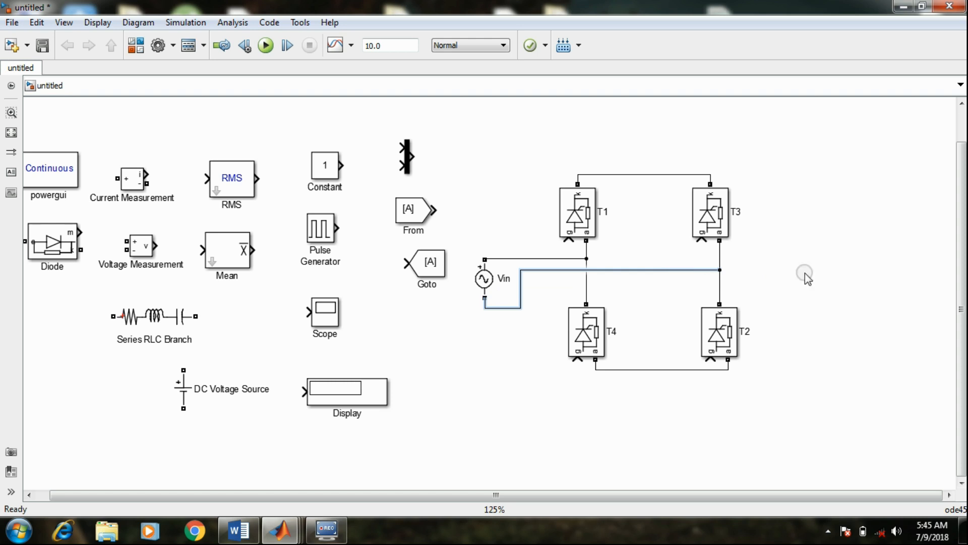
{"action": "left_click", "coordinate": [822, 277]}
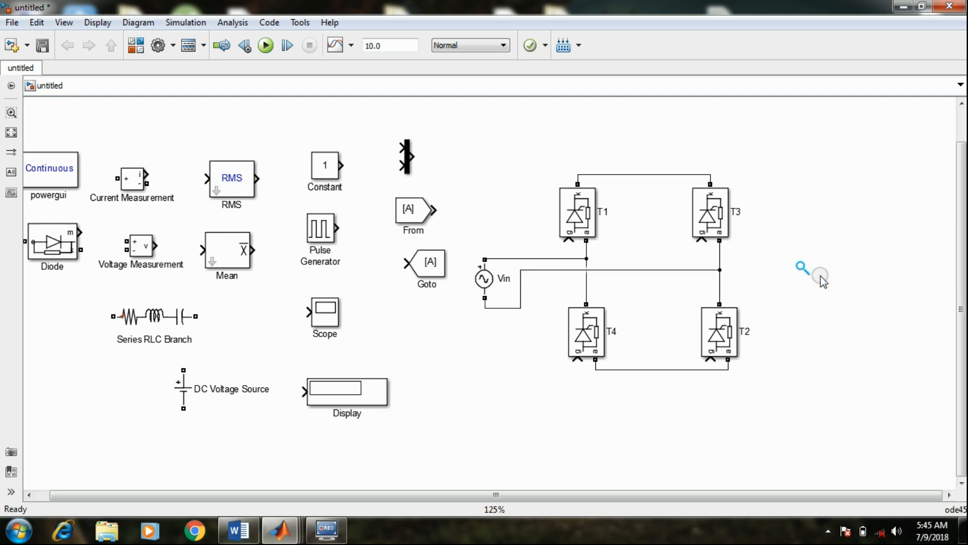
Place the Series RLC Branch vertically beyond T3 and T2 and rename it as Load
{"action": "left_click_drag", "start_coordinate": [151, 309], "coordinate": [809, 259]}
{"action": "key", "text": "ctrl+r"}
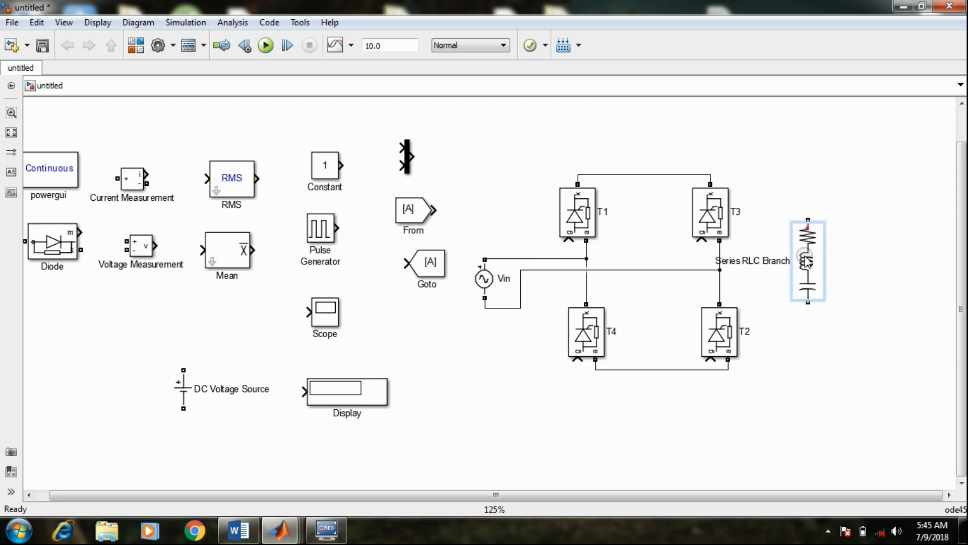
{"action": "left_click", "coordinate": [777, 261]}
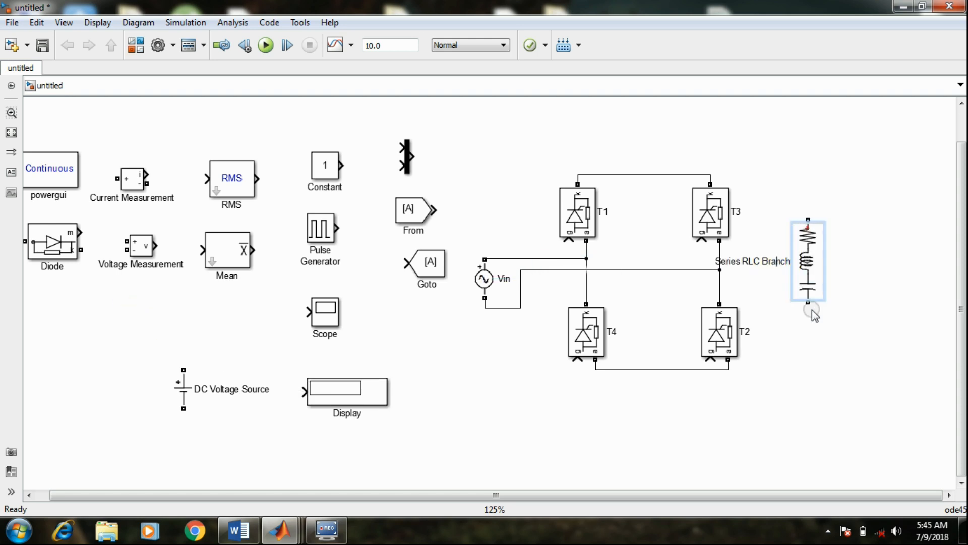
{"action": "key", "text": "BackSpace"}
{"action": "key", "text": "BackSpace"}
{"action": "key", "text": "BackSpace"}
{"action": "key", "text": "BackSpace"}
{"action": "key", "text": "BackSpace"}
{"action": "key", "text": "BackSpace"}
{"action": "key", "text": "BackSpace"}
{"action": "key", "text": "BackSpace"}
{"action": "key", "text": "BackSpace"}
{"action": "key", "text": "BackSpace"}
{"action": "key", "text": "BackSpace"}
{"action": "key", "text": "BackSpace"}
{"action": "key", "text": "BackSpace"}
{"action": "key", "text": "BackSpace"}
{"action": "key", "text": "BackSpace"}
{"action": "key", "text": "BackSpace"}
{"action": "key", "text": "BackSpace"}
{"action": "type", "text": "Load"}
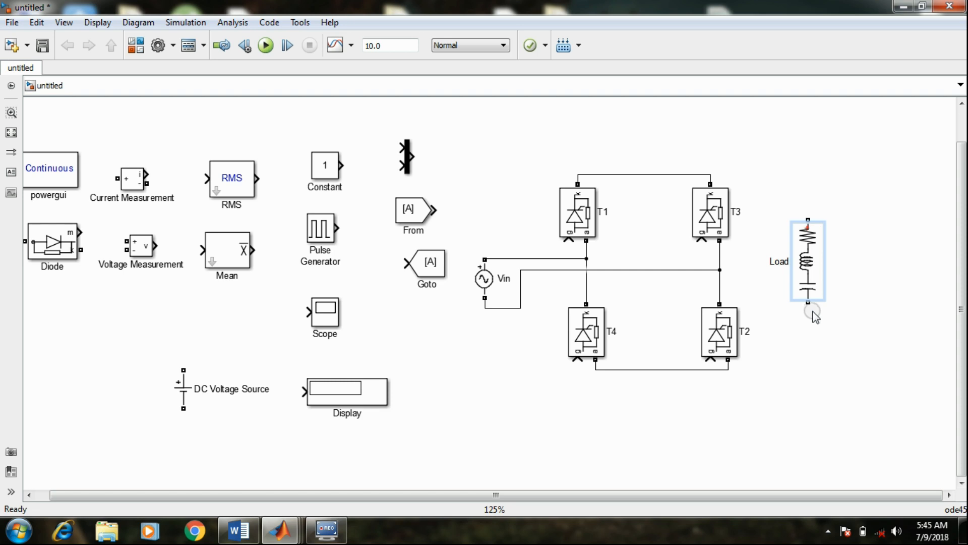
{"action": "left_click", "coordinate": [812, 347]}
Connect the Load across the bridge output, from the common cathode line of T3 to the common anode line of T2
{"action": "left_click", "coordinate": [817, 222]}
{"action": "left_click_drag", "start_coordinate": [809, 221], "coordinate": [711, 175]}
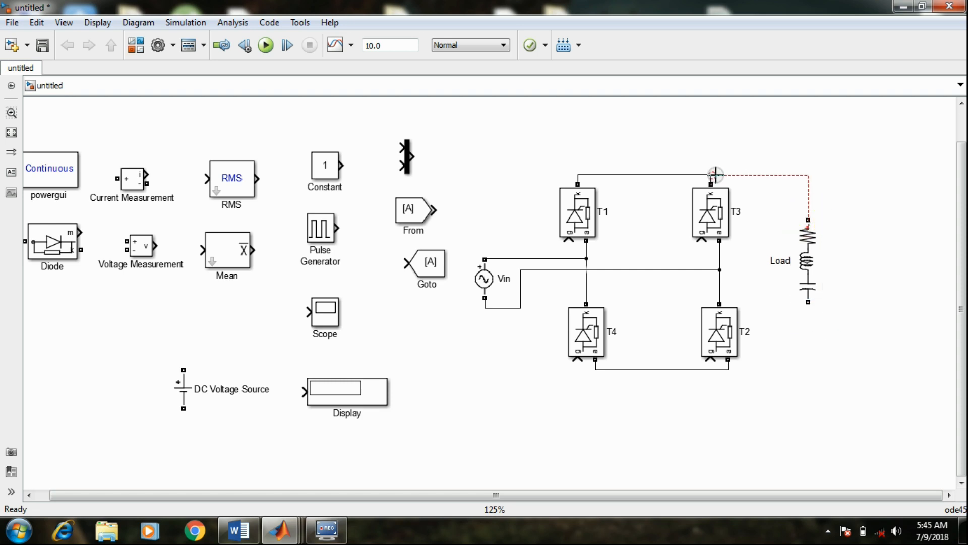
{"action": "left_click_drag", "start_coordinate": [809, 302], "coordinate": [728, 369]}
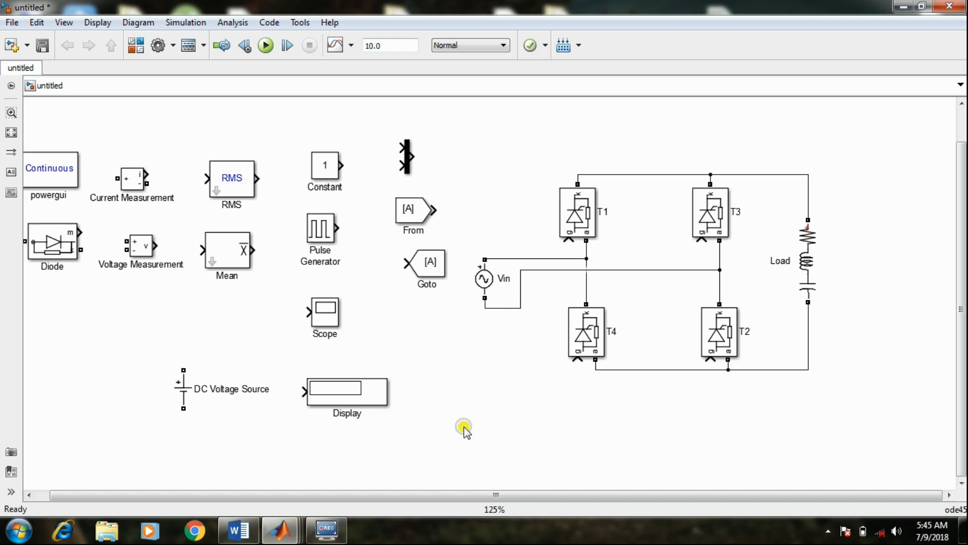
Move the DC Voltage Source below the bridge and rename it as E
{"action": "left_click", "coordinate": [179, 390]}
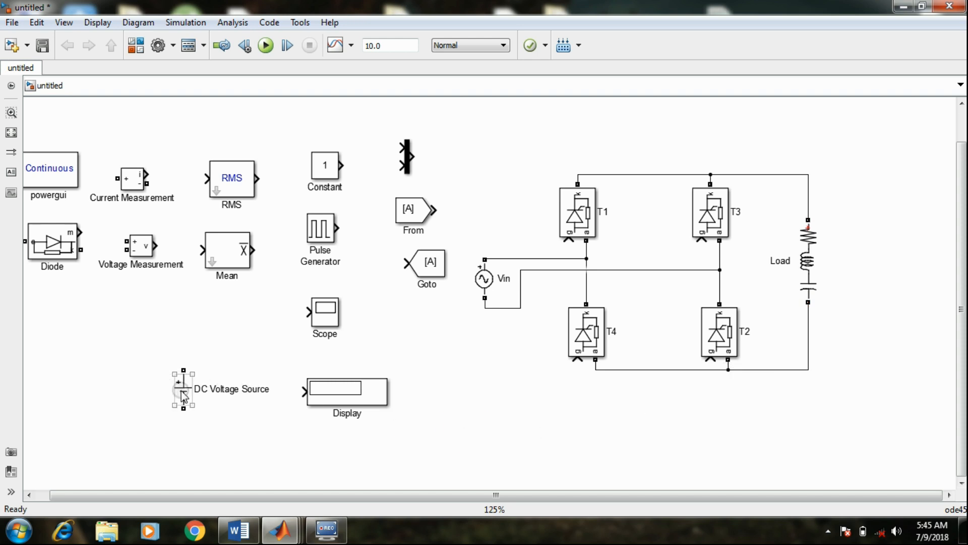
{"action": "left_click_drag", "start_coordinate": [182, 392], "coordinate": [626, 446]}
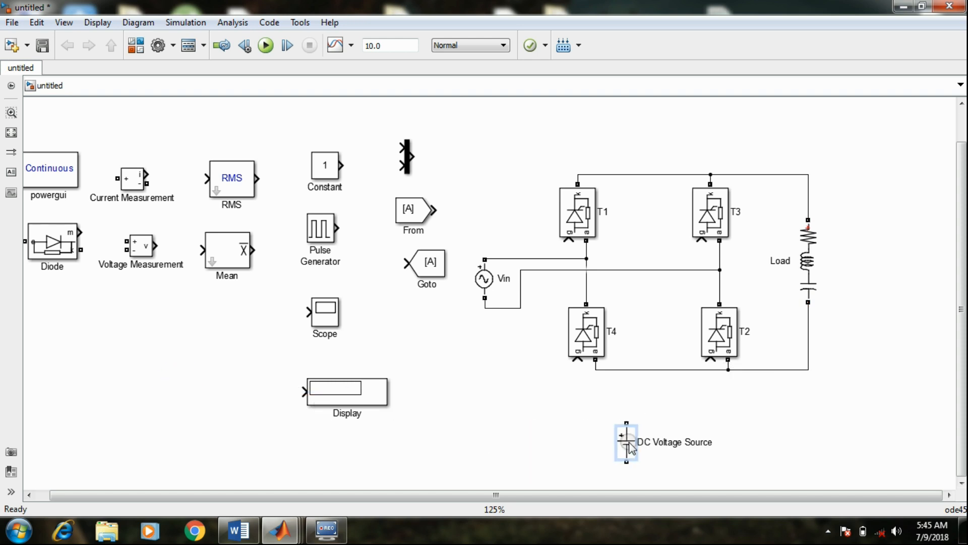
{"action": "left_click", "coordinate": [710, 442]}
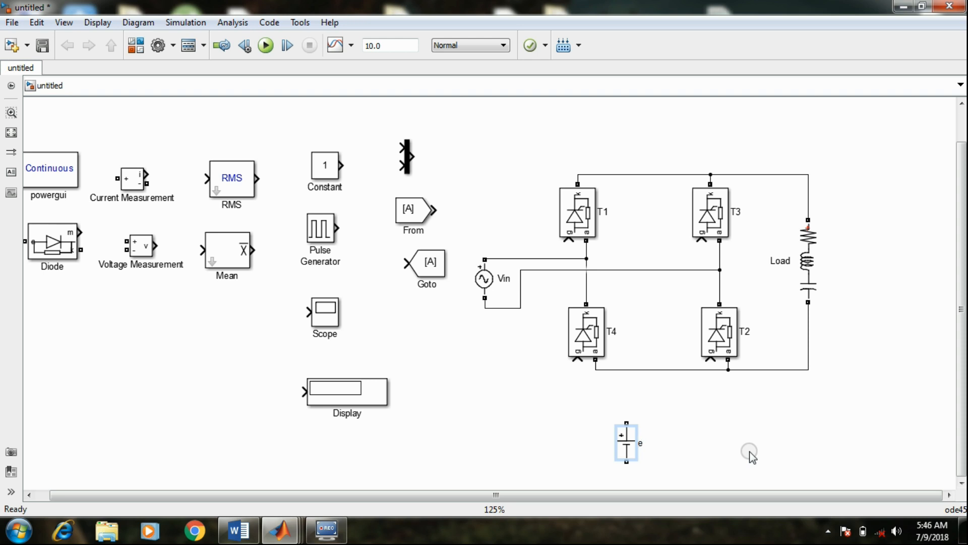
{"action": "left_click", "coordinate": [750, 452]}
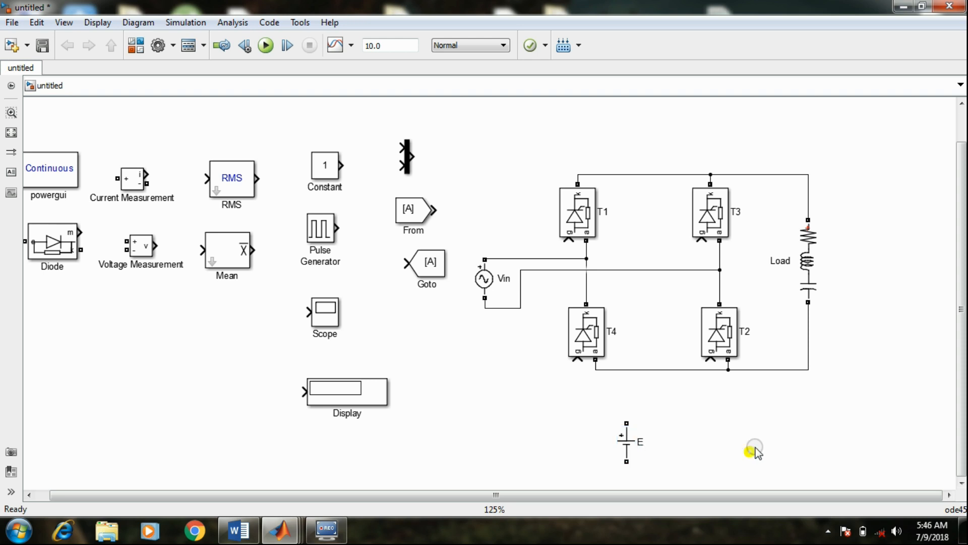
Replace the Load's lower wire with source E in series, its positive terminal to the Load and its negative terminal to T2's anode line
{"action": "left_click", "coordinate": [809, 339]}
{"action": "key", "text": "Delete"}
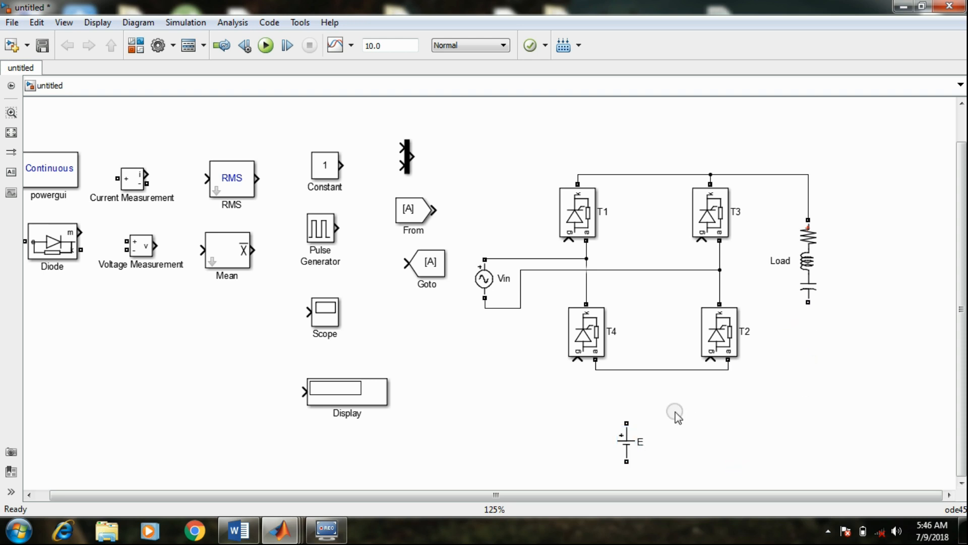
{"action": "left_click_drag", "start_coordinate": [628, 438], "coordinate": [819, 337]}
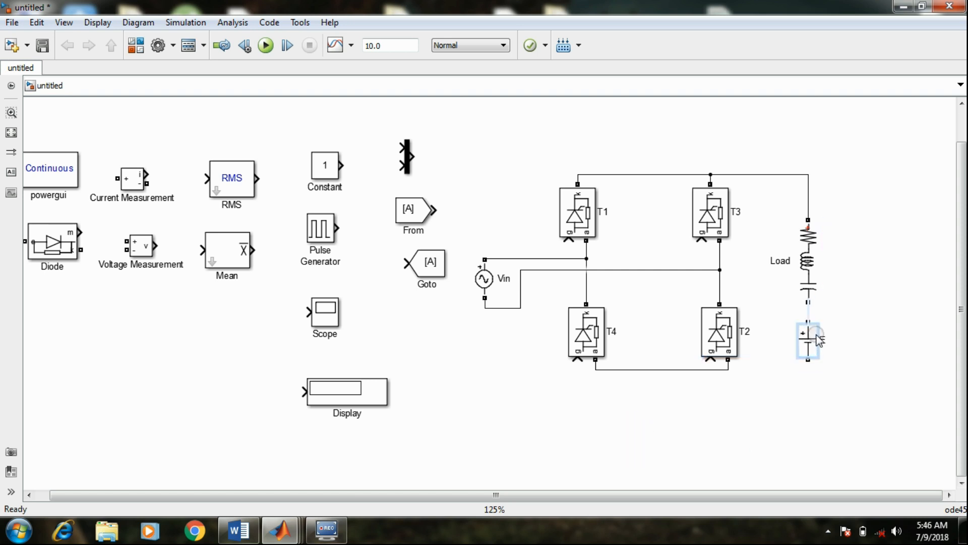
{"action": "left_click_drag", "start_coordinate": [808, 280], "coordinate": [811, 255]}
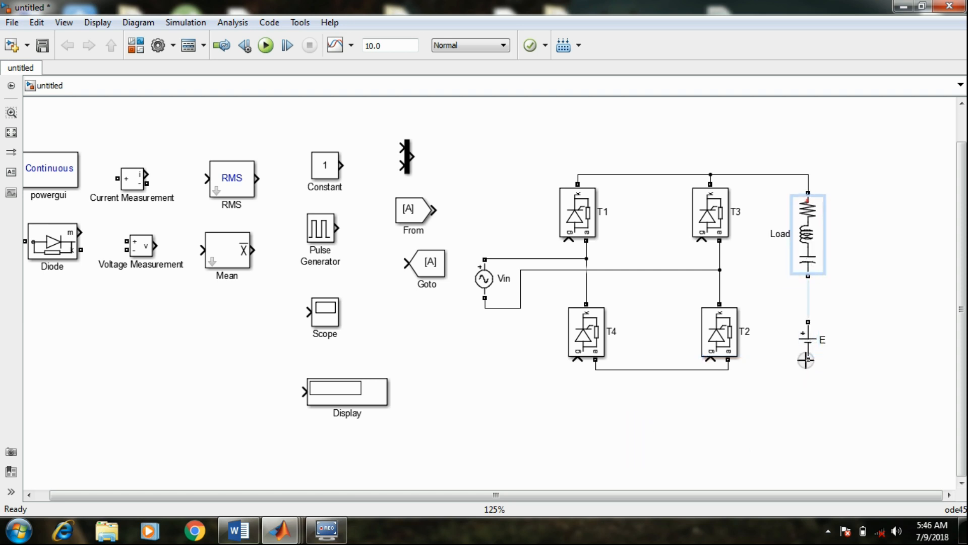
{"action": "left_click_drag", "start_coordinate": [813, 345], "coordinate": [728, 370]}
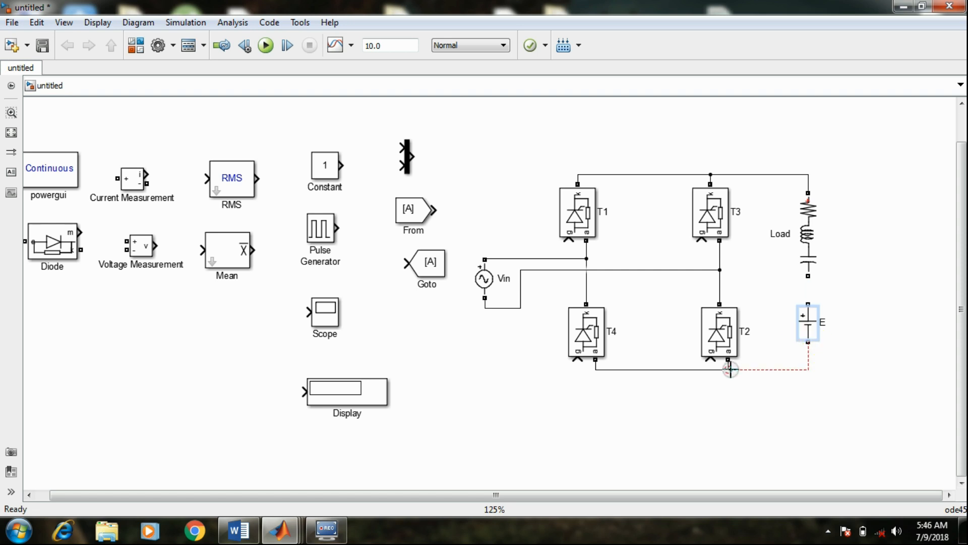
{"action": "left_click_drag", "start_coordinate": [808, 304], "coordinate": [808, 276]}
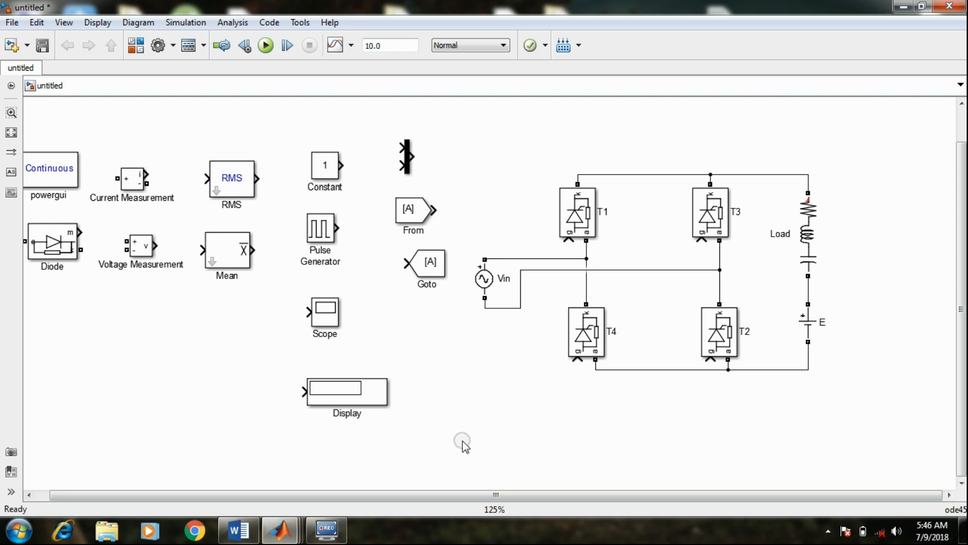
Move the title "single phase full bridge Rectifier" to sit centred above the thyristor bridge
{"action": "left_click", "coordinate": [476, 495]}
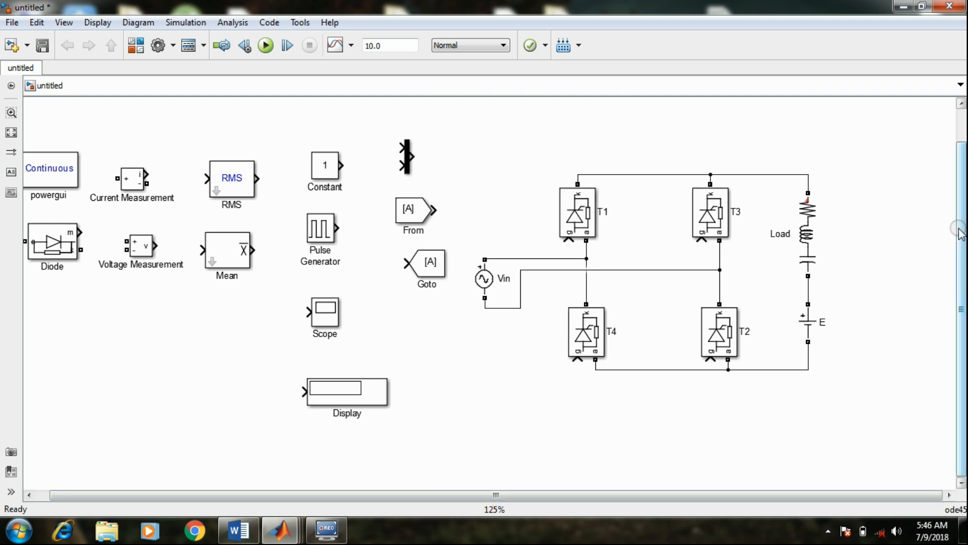
{"action": "scroll", "coordinate": [951, 231], "scroll_direction": "up", "scroll_amount": 1}
{"action": "left_click", "coordinate": [474, 110]}
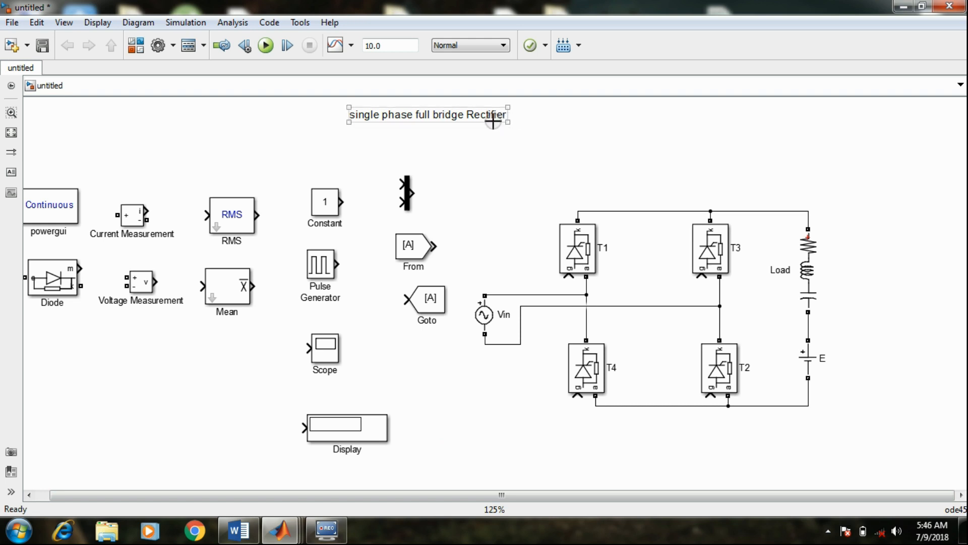
{"action": "left_click", "coordinate": [451, 114]}
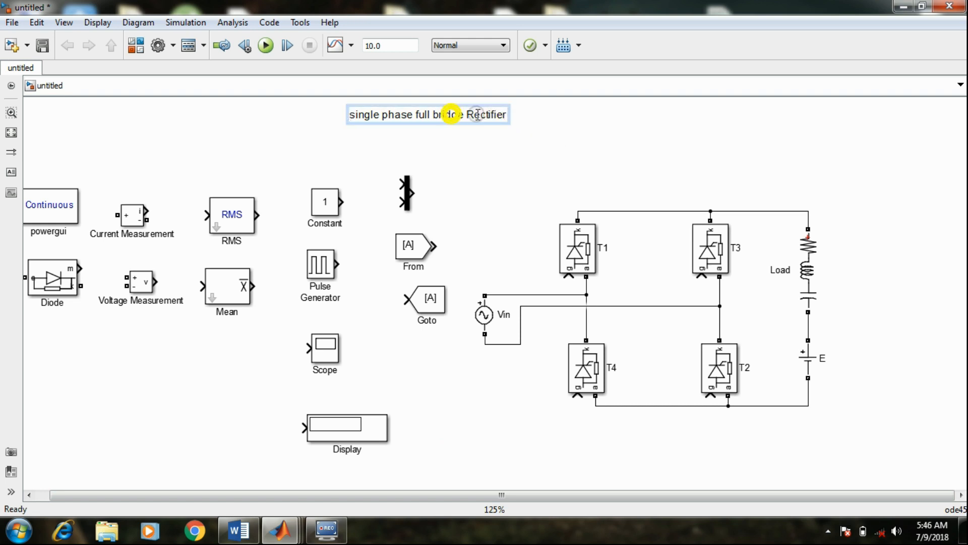
{"action": "mouse_move", "coordinate": [452, 114]}
{"action": "left_mouse_down"}
{"action": "mouse_move", "coordinate": [716, 151]}
{"action": "mouse_move", "coordinate": [703, 159]}
{"action": "left_mouse_up"}
Move the Diode block below Vin and shift the Load and source E together farther away from T3 and T2
{"action": "left_click_drag", "start_coordinate": [559, 493], "coordinate": [662, 494]}
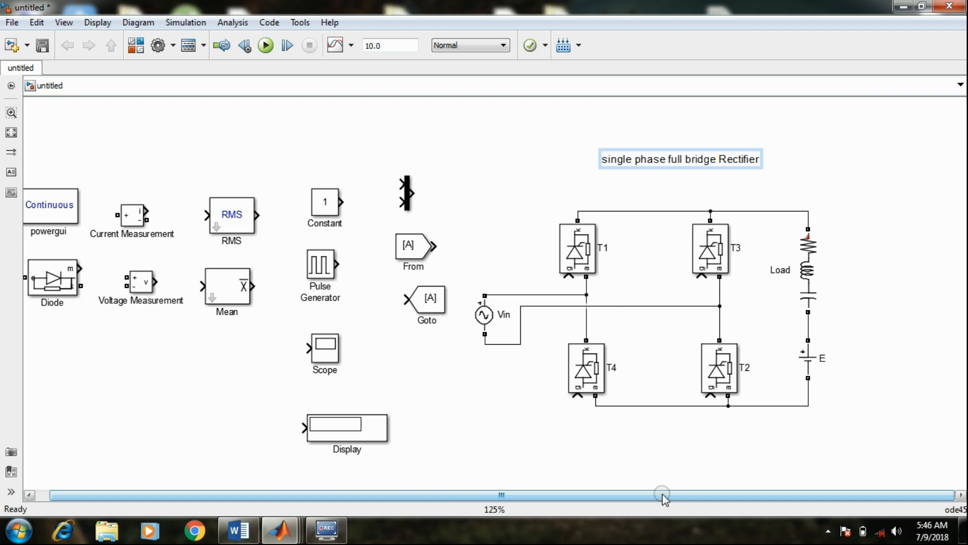
{"action": "left_click_drag", "start_coordinate": [64, 268], "coordinate": [508, 417]}
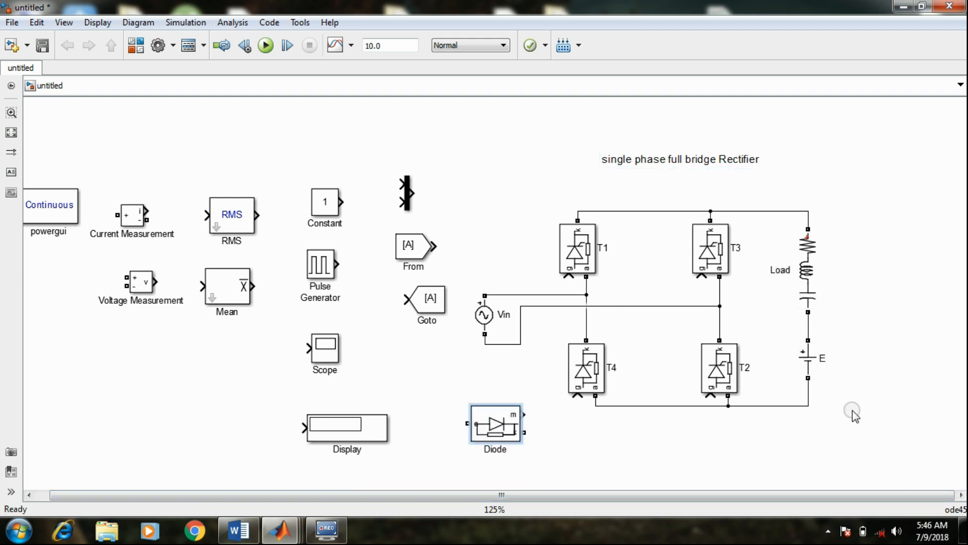
{"action": "left_click_drag", "start_coordinate": [898, 413], "coordinate": [778, 194]}
{"action": "left_click_drag", "start_coordinate": [807, 281], "coordinate": [850, 287]}
{"action": "left_click", "coordinate": [768, 353]}
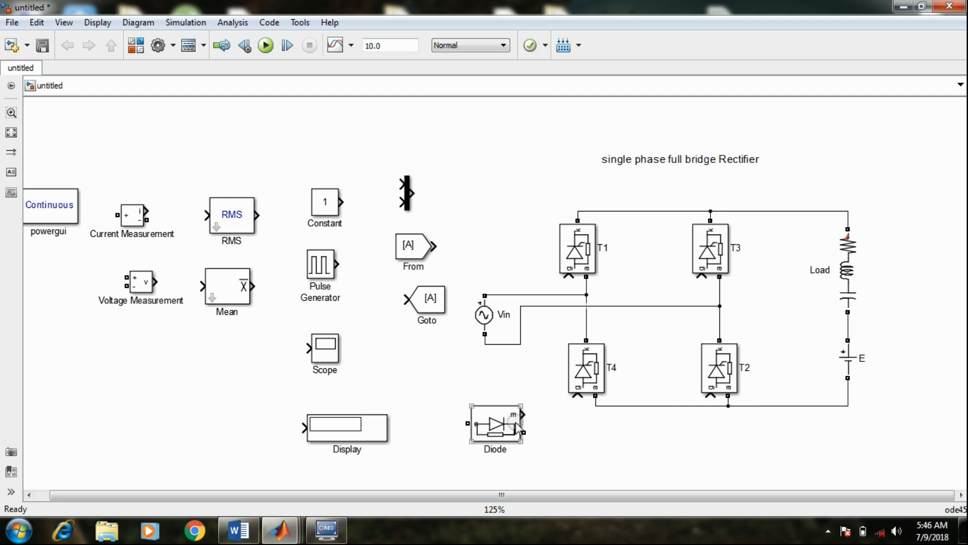
Rotate the Diode so its cathode points upward and turn off its measurement port
{"action": "left_click", "coordinate": [493, 426]}
{"action": "key", "text": "ctrl+r"}
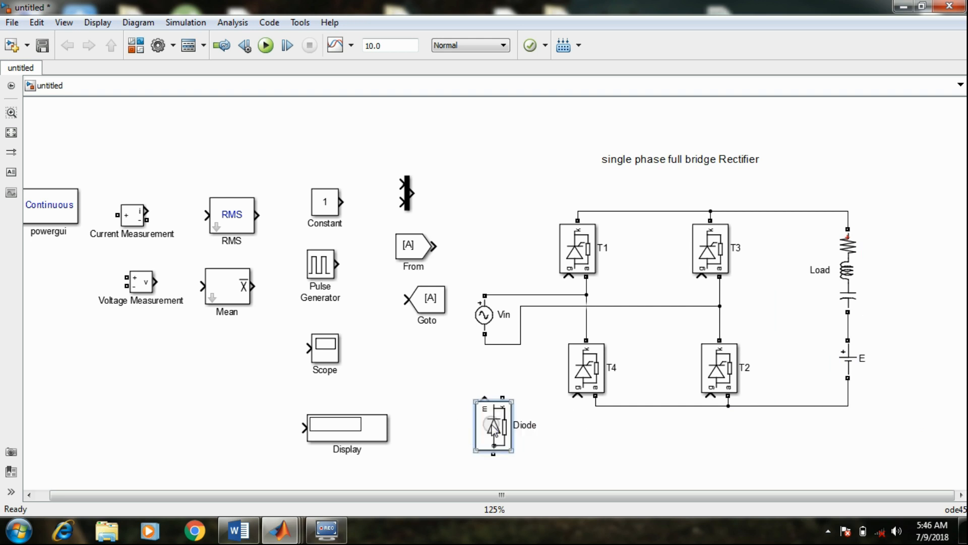
{"action": "double_click", "coordinate": [497, 429]}
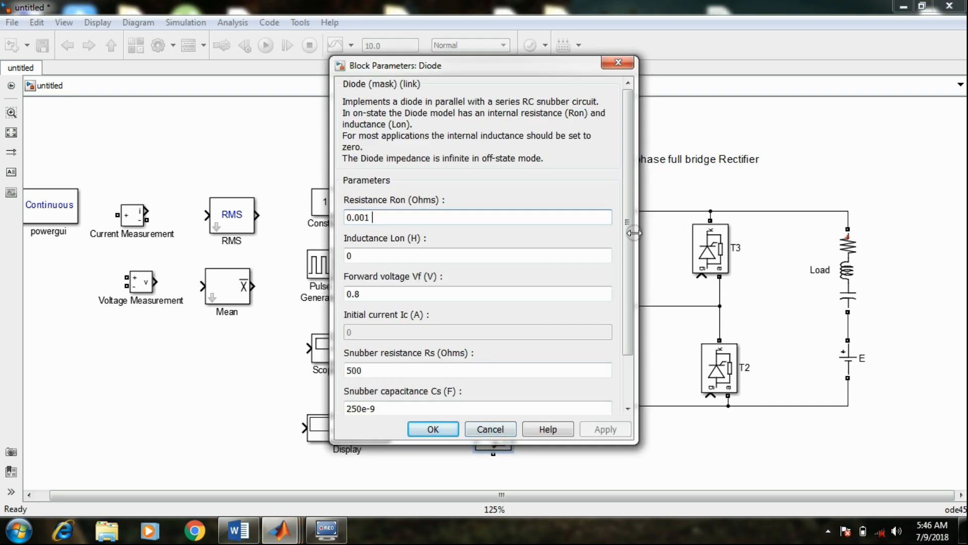
{"action": "scroll", "coordinate": [632, 248], "scroll_direction": "down", "scroll_amount": 3}
{"action": "left_click", "coordinate": [416, 369]}
{"action": "left_click", "coordinate": [373, 371]}
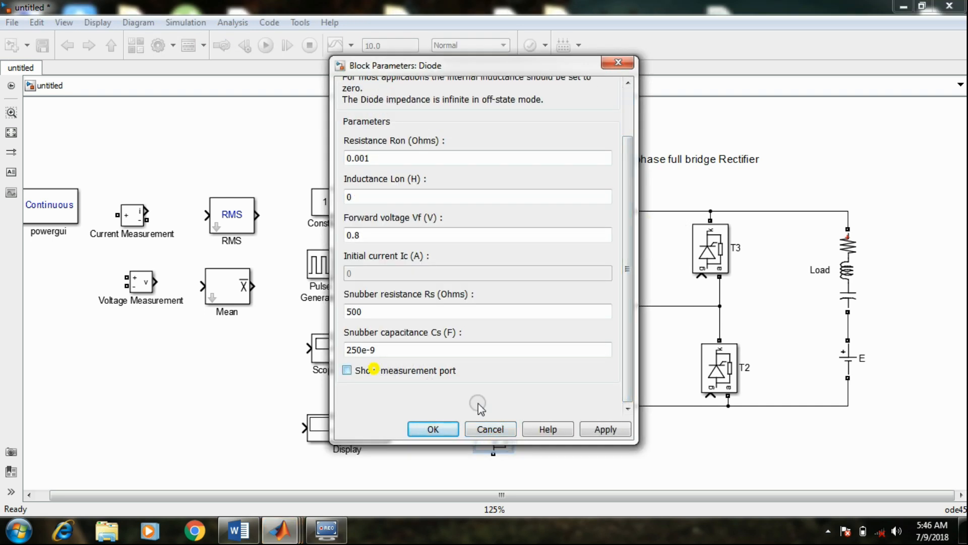
{"action": "left_click", "coordinate": [586, 427]}
Set the Diode's forward voltage Vf to 0.008 V and its resistance Ron to 0.00001 ohms
{"action": "double_click", "coordinate": [352, 235]}
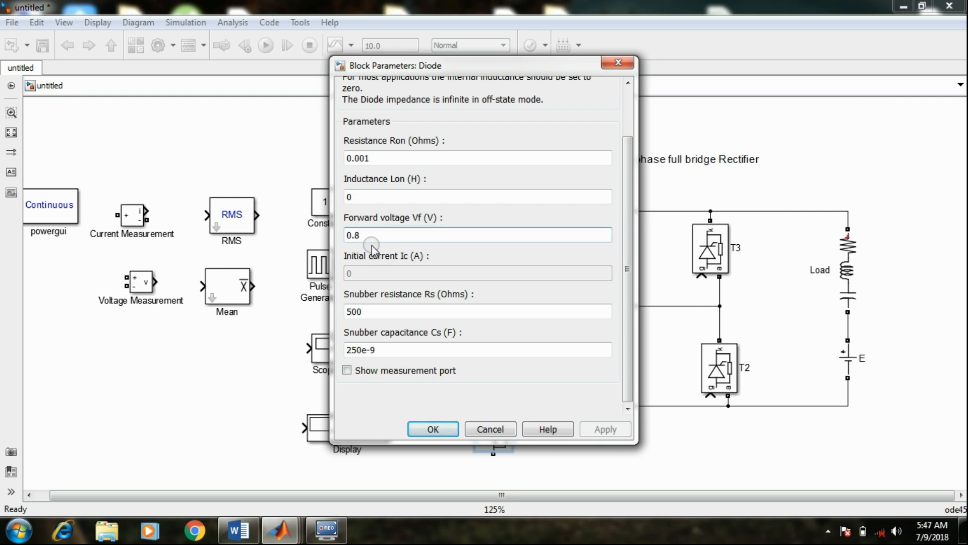
{"action": "type", "text": "00"}
{"action": "double_click", "coordinate": [365, 158]}
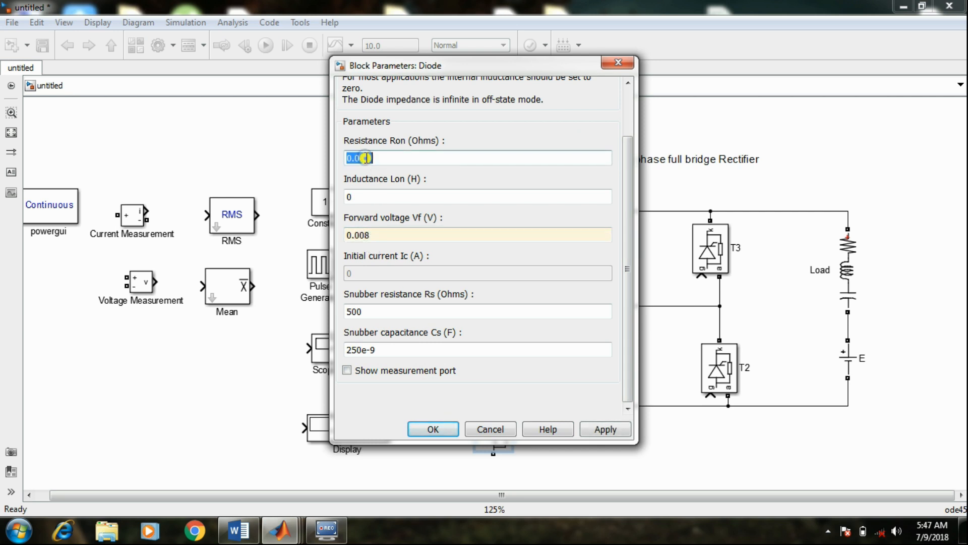
{"action": "left_click", "coordinate": [372, 159]}
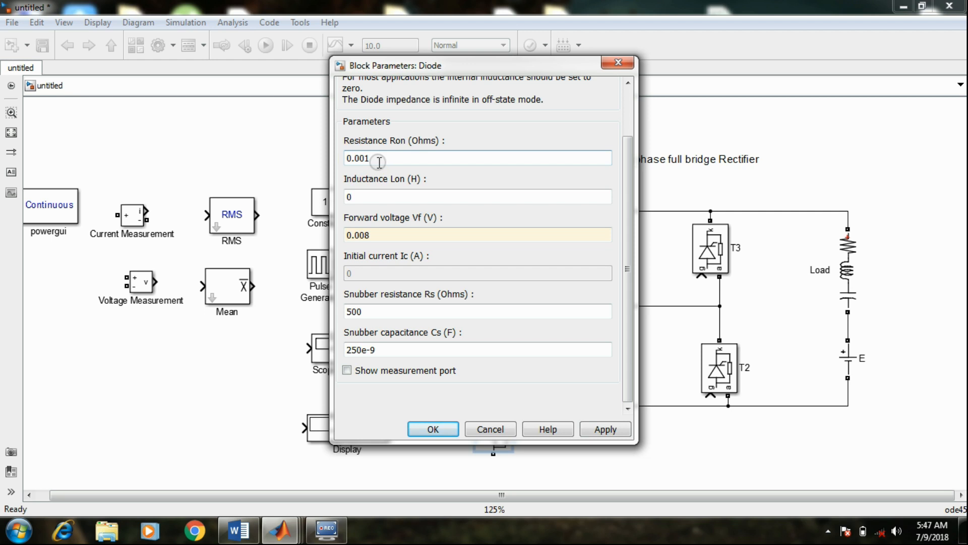
{"action": "type", "text": "00"}
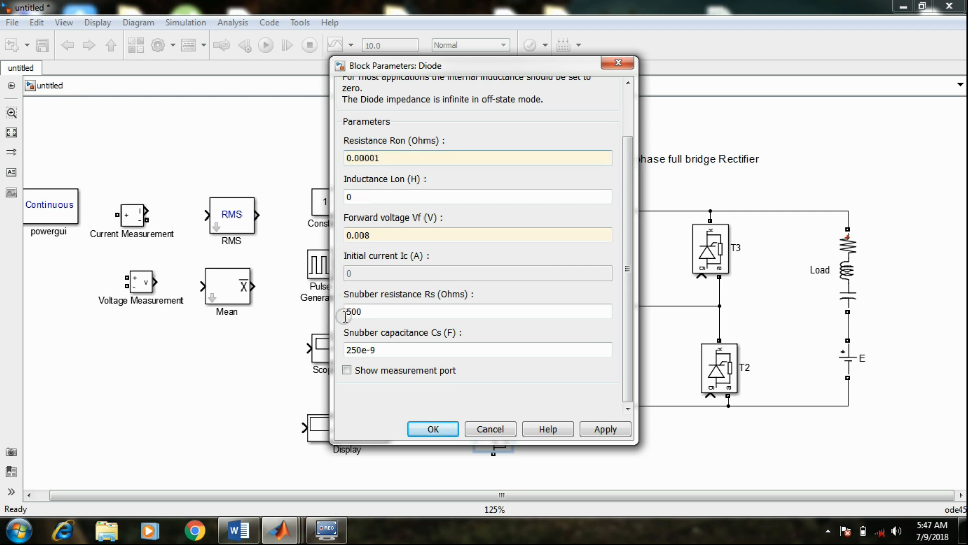
{"action": "left_click", "coordinate": [594, 429]}
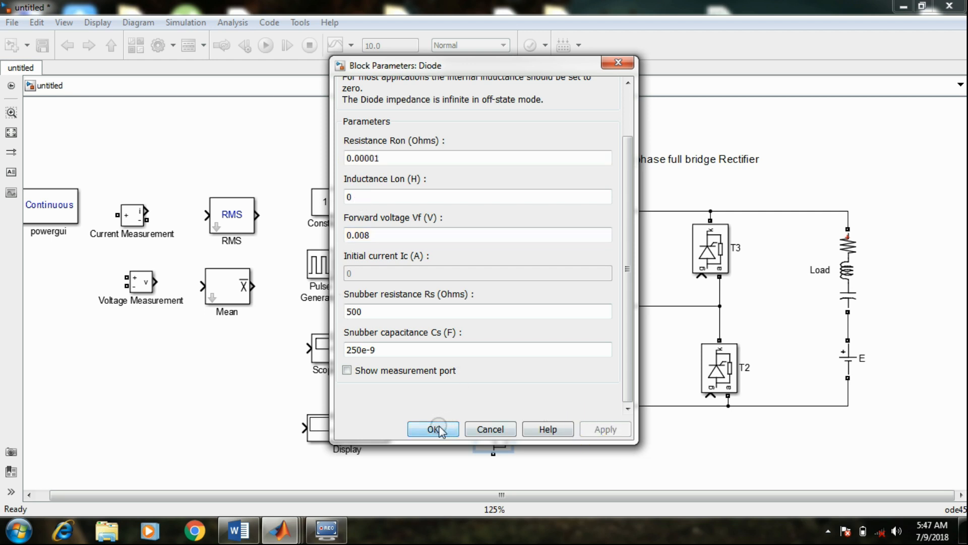
{"action": "left_click", "coordinate": [435, 428]}
Place the Diode vertically between the T3–T2 leg and the Load and rename it as FD
{"action": "left_click_drag", "start_coordinate": [499, 429], "coordinate": [774, 319]}
{"action": "left_click", "coordinate": [807, 315]}
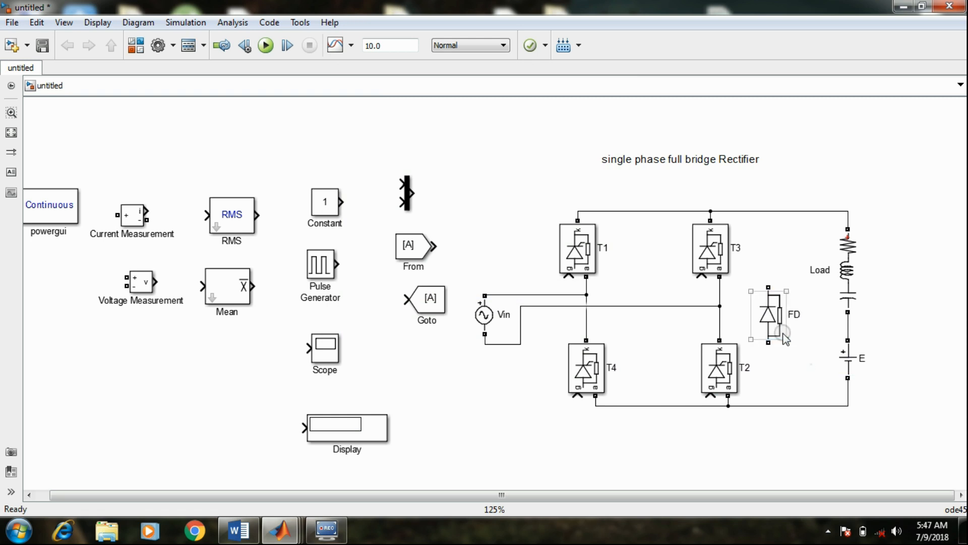
{"action": "left_click_drag", "start_coordinate": [779, 323], "coordinate": [788, 323]}
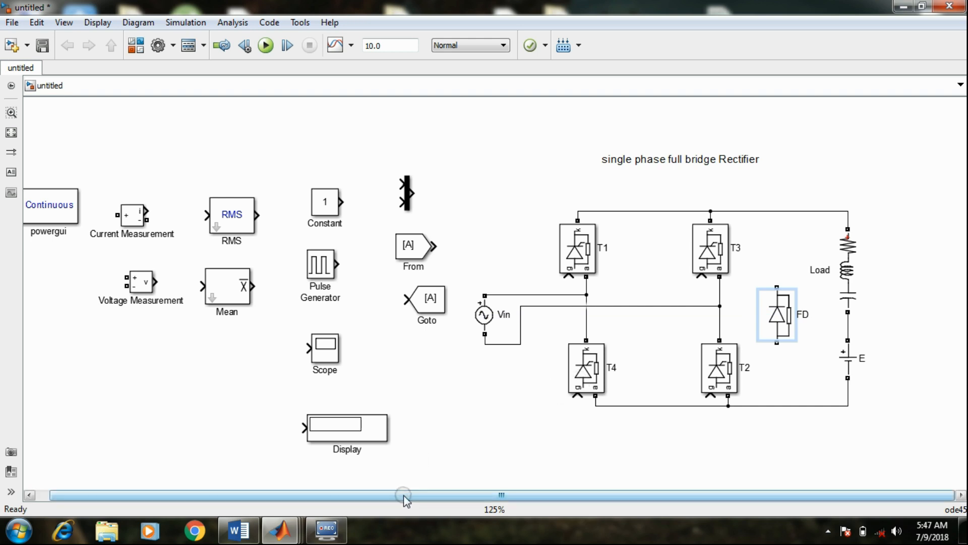
{"action": "left_click_drag", "start_coordinate": [404, 494], "coordinate": [439, 497]}
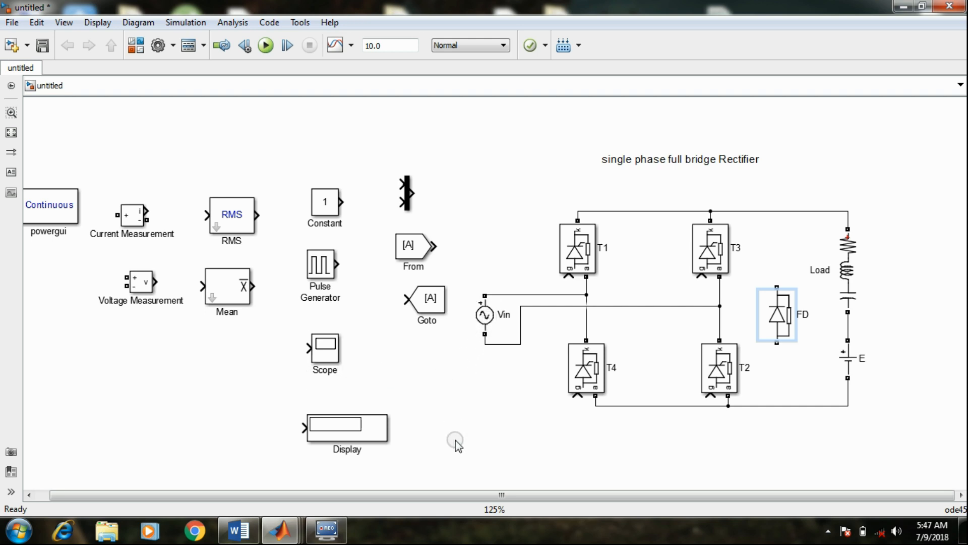
Make room around the supply by moving Goto and From below the Mean and Voltage Measurement blocks and Vin farther from the bridge
{"action": "left_click_drag", "start_coordinate": [428, 299], "coordinate": [199, 377]}
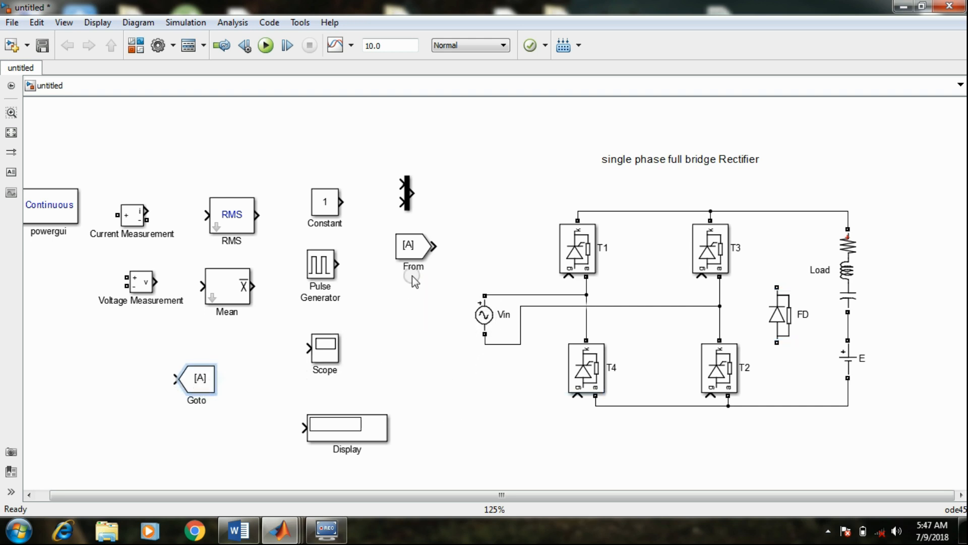
{"action": "left_click_drag", "start_coordinate": [413, 250], "coordinate": [93, 360]}
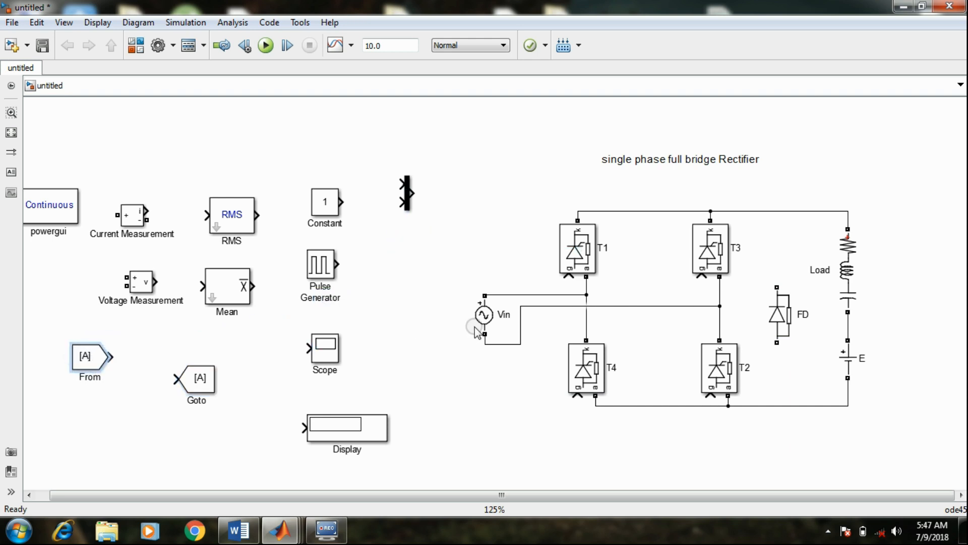
{"action": "left_click", "coordinate": [489, 320]}
{"action": "left_click_drag", "start_coordinate": [490, 320], "coordinate": [422, 317]}
Place the Voltage Measurement block below the supply lines of Vin and rename it as Vs
{"action": "left_click_drag", "start_coordinate": [134, 282], "coordinate": [487, 368]}
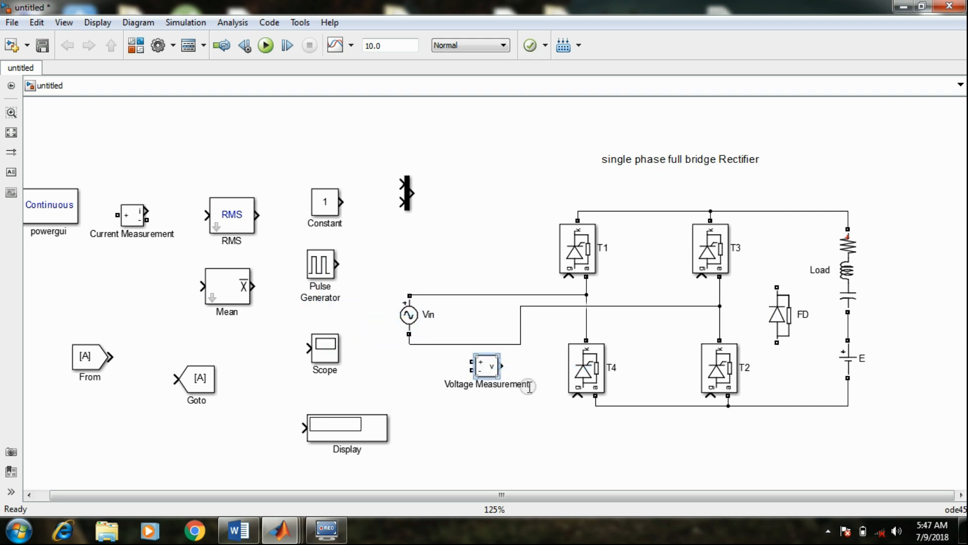
{"action": "left_click", "coordinate": [527, 385]}
{"action": "key", "text": "BackSpace"}
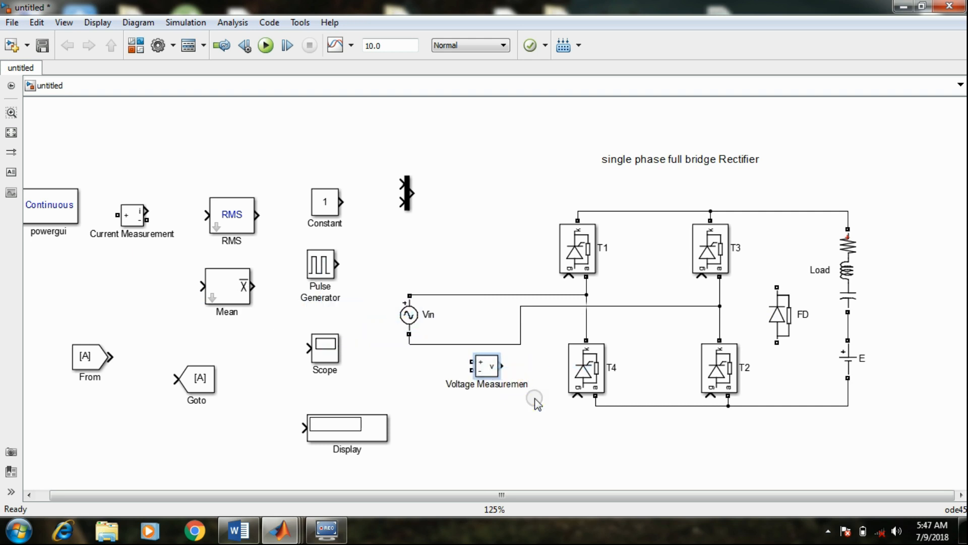
{"action": "key", "text": "BackSpace"}
{"action": "key", "text": "BackSpace"}
{"action": "key", "text": "BackSpace"}
{"action": "key", "text": "BackSpace"}
{"action": "key", "text": "BackSpace"}
{"action": "key", "text": "BackSpace"}
{"action": "key", "text": "BackSpace"}
{"action": "key", "text": "BackSpace"}
{"action": "key", "text": "BackSpace"}
{"action": "key", "text": "BackSpace"}
{"action": "key", "text": "BackSpace"}
Connect Vs across Vin, its positive input to the upper supply line and its negative input to the lower one
{"action": "left_click_drag", "start_coordinate": [472, 362], "coordinate": [464, 299]}
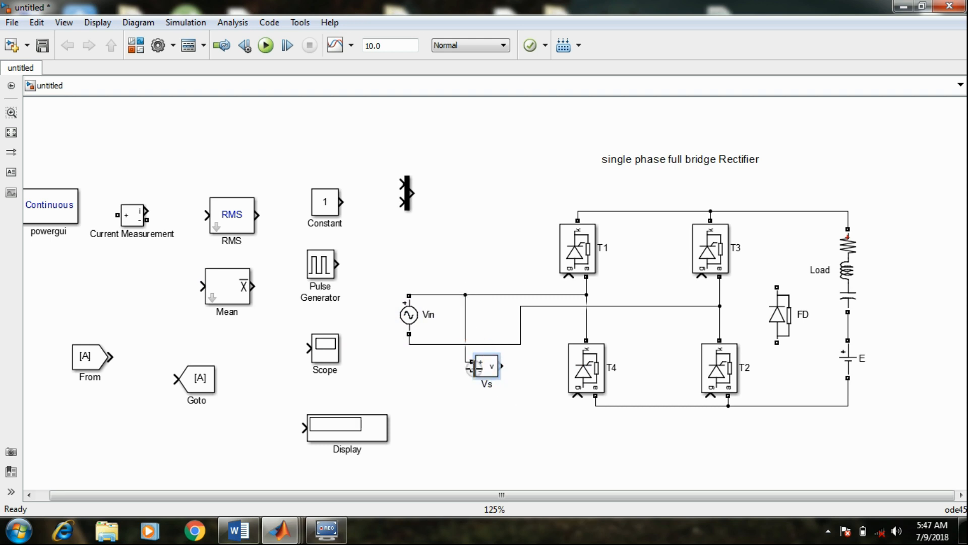
{"action": "mouse_move", "coordinate": [470, 372]}
{"action": "left_mouse_down"}
{"action": "mouse_move", "coordinate": [448, 346]}
{"action": "mouse_move", "coordinate": [484, 367]}
{"action": "mouse_move", "coordinate": [430, 357]}
{"action": "left_mouse_up"}
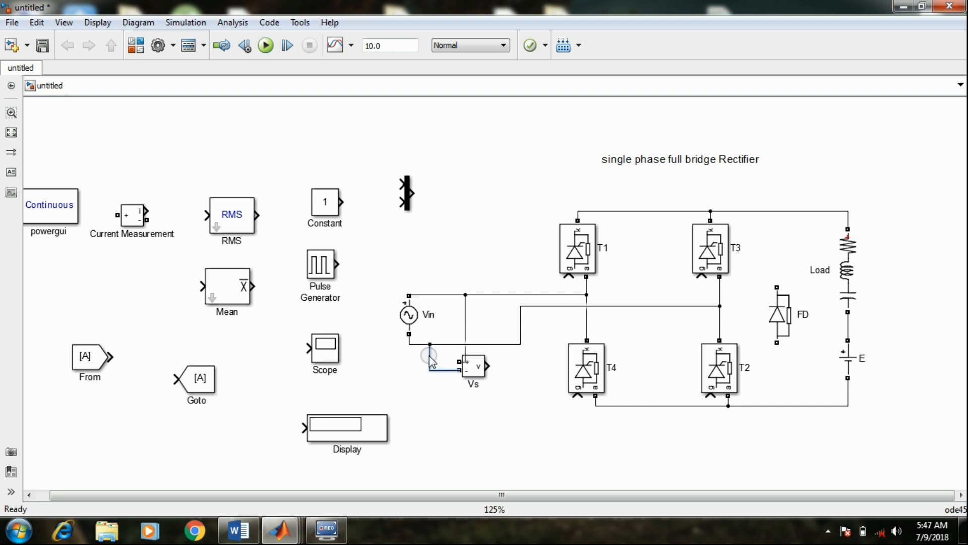
{"action": "left_click_drag", "start_coordinate": [465, 307], "coordinate": [440, 306]}
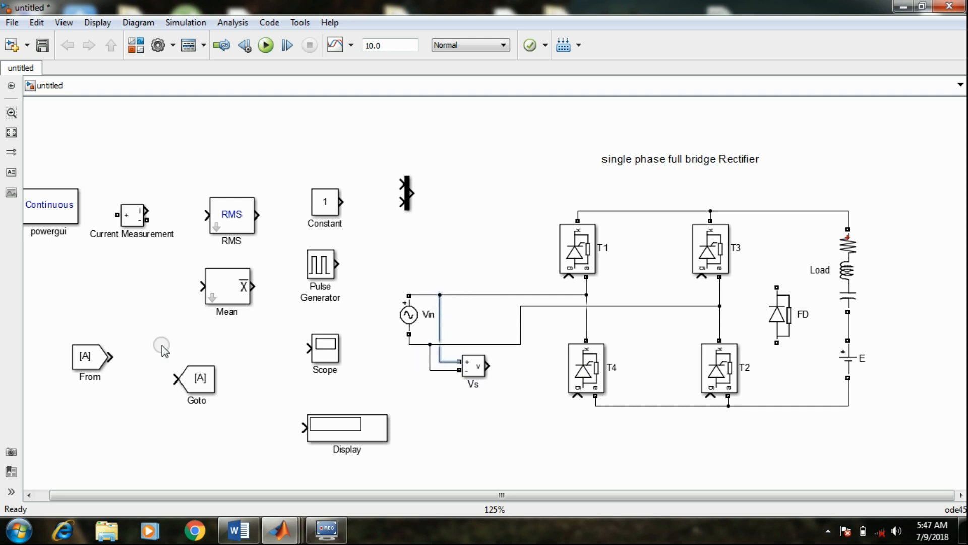
Move the Current Measurement block above Vin's upper supply line and delete the line's section leading to T1 and T4
{"action": "left_click", "coordinate": [131, 218]}
{"action": "left_click_drag", "start_coordinate": [131, 218], "coordinate": [474, 251]}
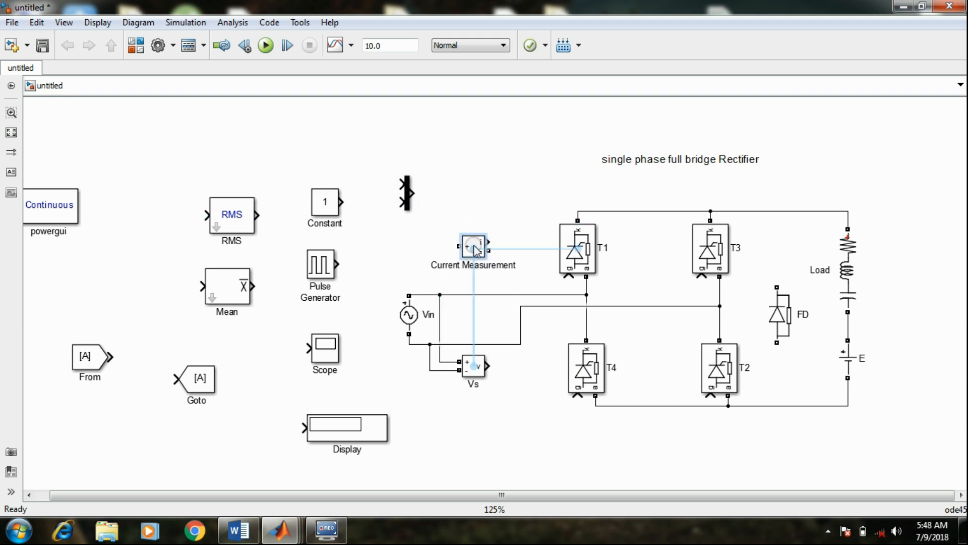
{"action": "left_click", "coordinate": [493, 295]}
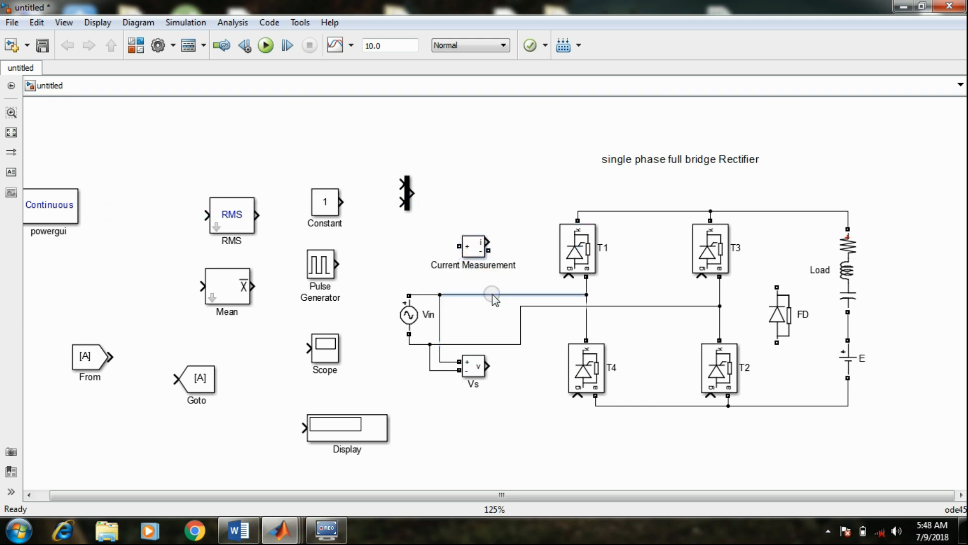
{"action": "key", "text": "Delete"}
Rename the Current Measurement block as Is
{"action": "left_click", "coordinate": [476, 252]}
{"action": "left_click", "coordinate": [513, 264]}
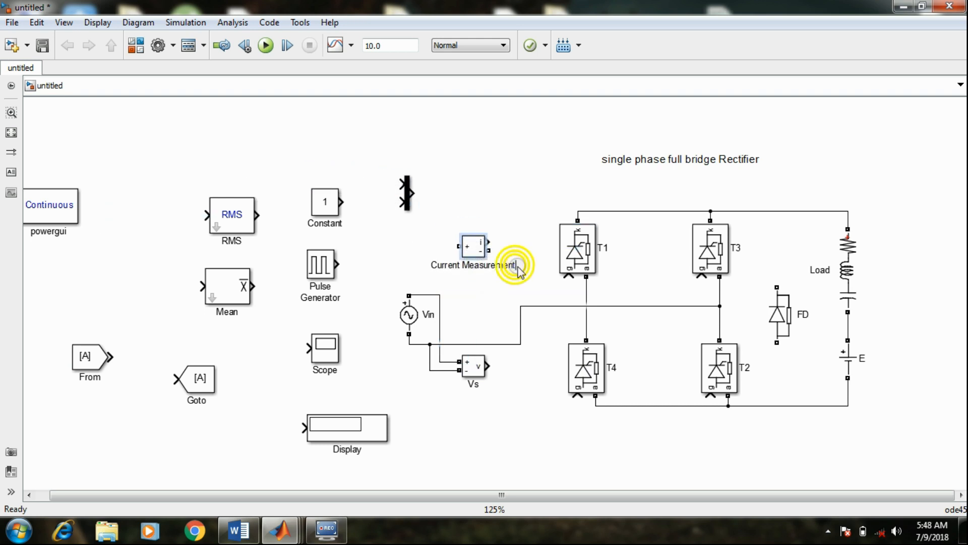
{"action": "key", "text": "BackSpace"}
{"action": "key", "text": "BackSpace"}
{"action": "key", "text": "BackSpace"}
{"action": "key", "text": "BackSpace"}
{"action": "key", "text": "BackSpace"}
{"action": "key", "text": "BackSpace"}
{"action": "key", "text": "BackSpace"}
{"action": "key", "text": "BackSpace"}
{"action": "key", "text": "BackSpace"}
{"action": "key", "text": "BackSpace"}
{"action": "key", "text": "BackSpace"}
{"action": "key", "text": "BackSpace"}
{"action": "key", "text": "BackSpace"}
{"action": "key", "text": "BackSpace"}
{"action": "key", "text": "BackSpace"}
{"action": "key", "text": "BackSpace"}
{"action": "key", "text": "BackSpace"}
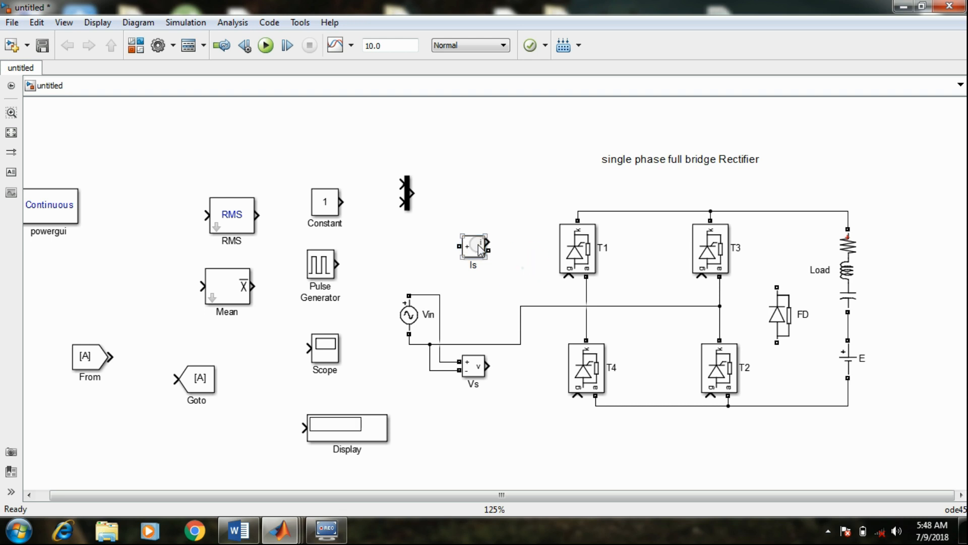
Connect the positive terminal of Is to Vin's upper line and try wiring its negative terminal to the line feeding T3 and T2
{"action": "left_click_drag", "start_coordinate": [477, 246], "coordinate": [522, 307]}
{"action": "left_click", "coordinate": [481, 305]}
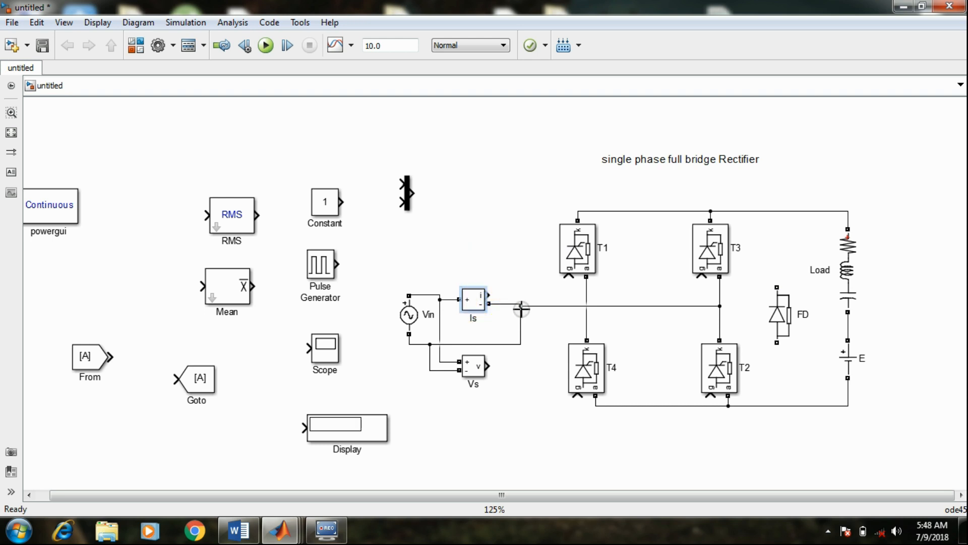
{"action": "left_click", "coordinate": [546, 346]}
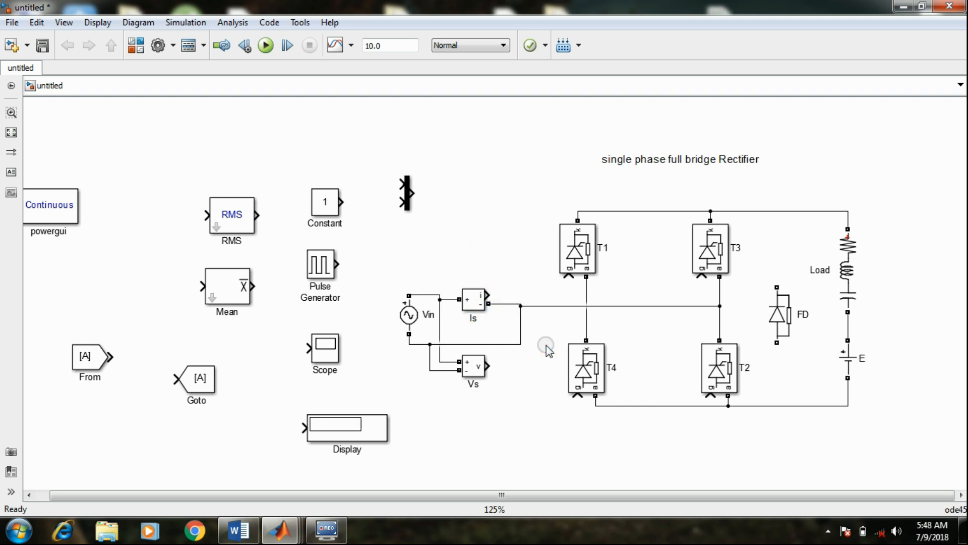
Reroute the negative terminal of Is from the T3–T2 supply line to the line joining T1 and T4
{"action": "left_click", "coordinate": [506, 304]}
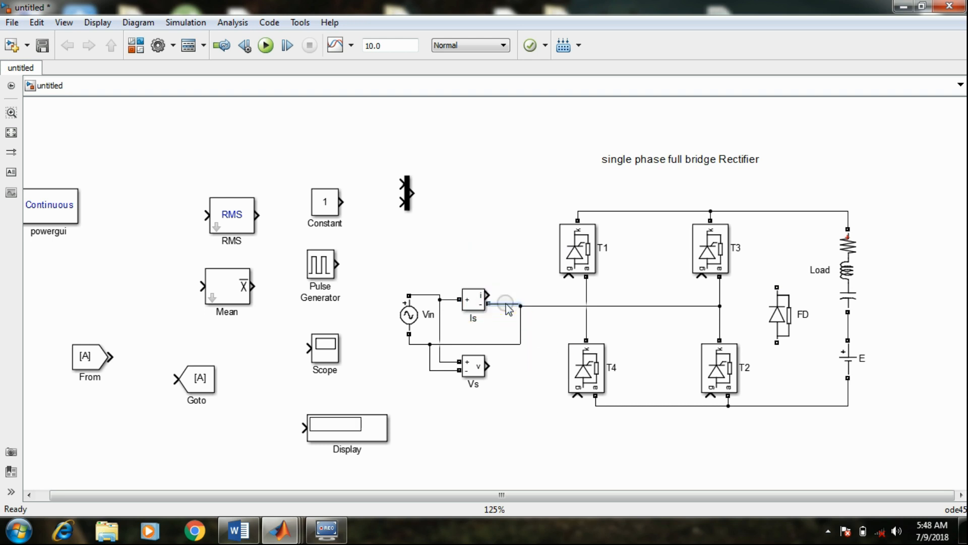
{"action": "mouse_move", "coordinate": [479, 299]}
{"action": "left_mouse_down"}
{"action": "mouse_move", "coordinate": [481, 284]}
{"action": "mouse_move", "coordinate": [587, 286]}
{"action": "left_mouse_up"}
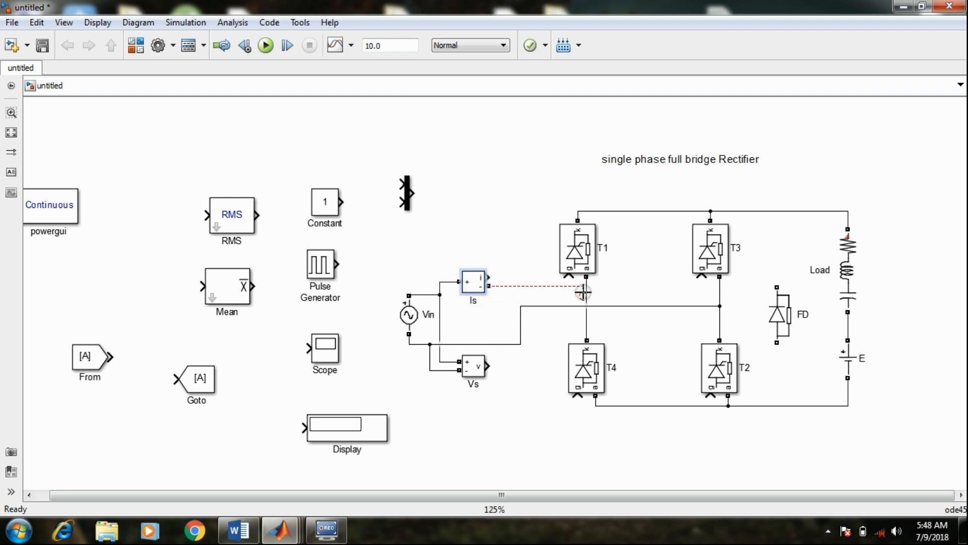
{"action": "left_click", "coordinate": [535, 285]}
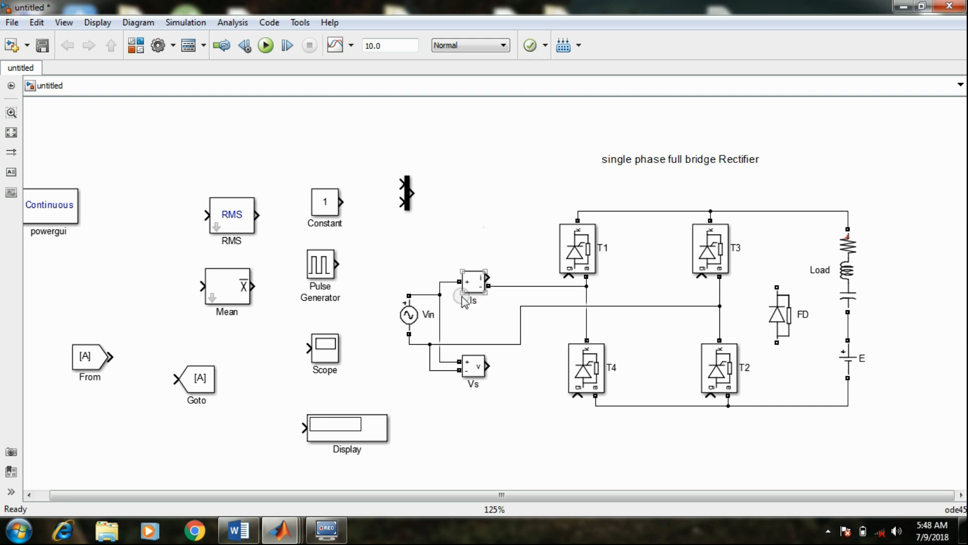
{"action": "left_click", "coordinate": [481, 279]}
{"action": "left_click", "coordinate": [476, 370]}
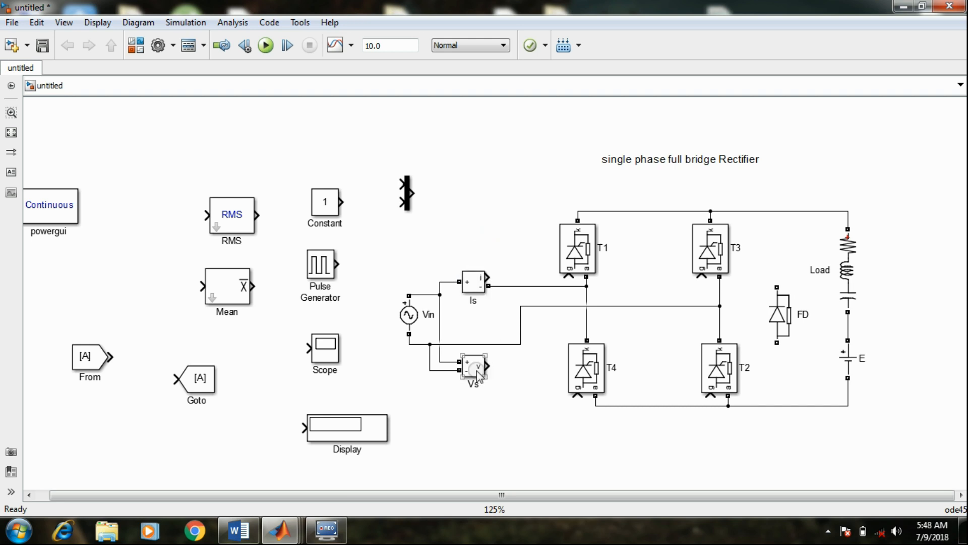
{"action": "left_click", "coordinate": [477, 409]}
{"action": "left_click_drag", "start_coordinate": [449, 495], "coordinate": [506, 499]}
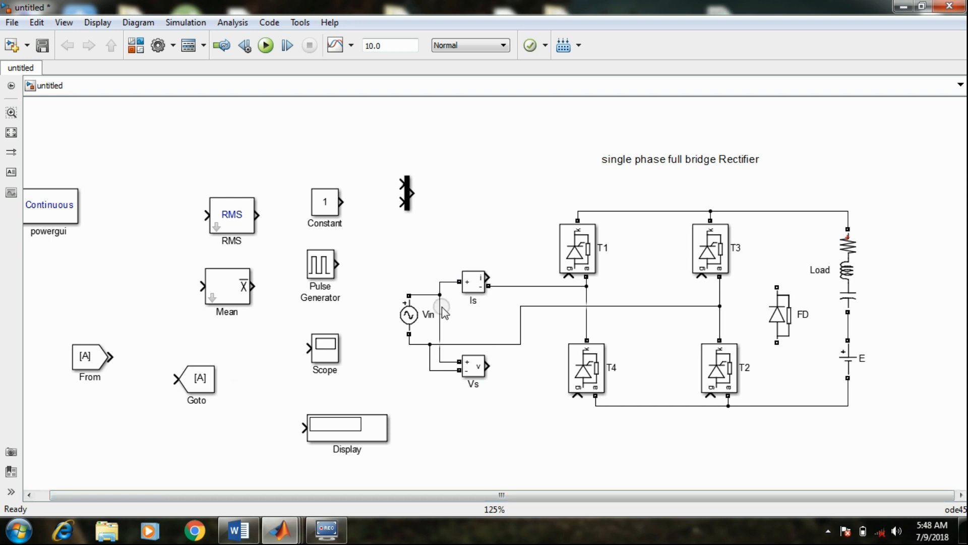
Place a copy of Vs beside the load as V0 and wire it across the series load and source E
{"action": "left_click", "coordinate": [476, 371]}
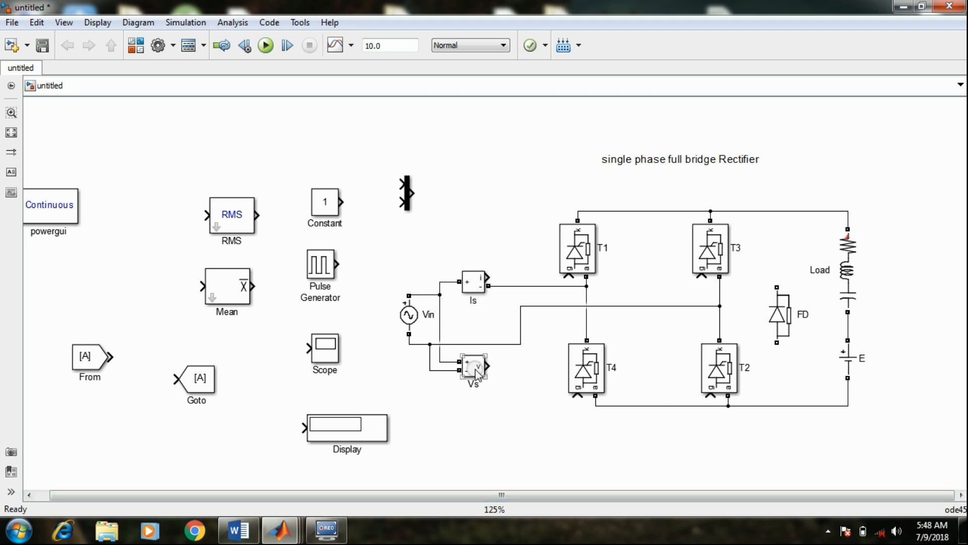
{"action": "left_click_drag", "start_coordinate": [475, 370], "coordinate": [914, 311]}
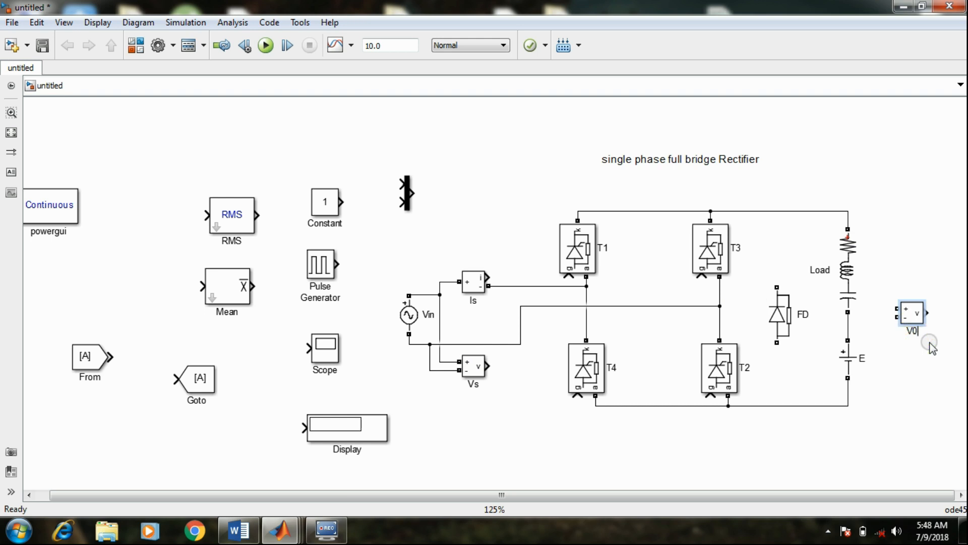
{"action": "mouse_move", "coordinate": [897, 309]}
{"action": "left_mouse_down"}
{"action": "mouse_move", "coordinate": [871, 209]}
{"action": "mouse_move", "coordinate": [848, 212]}
{"action": "left_mouse_up"}
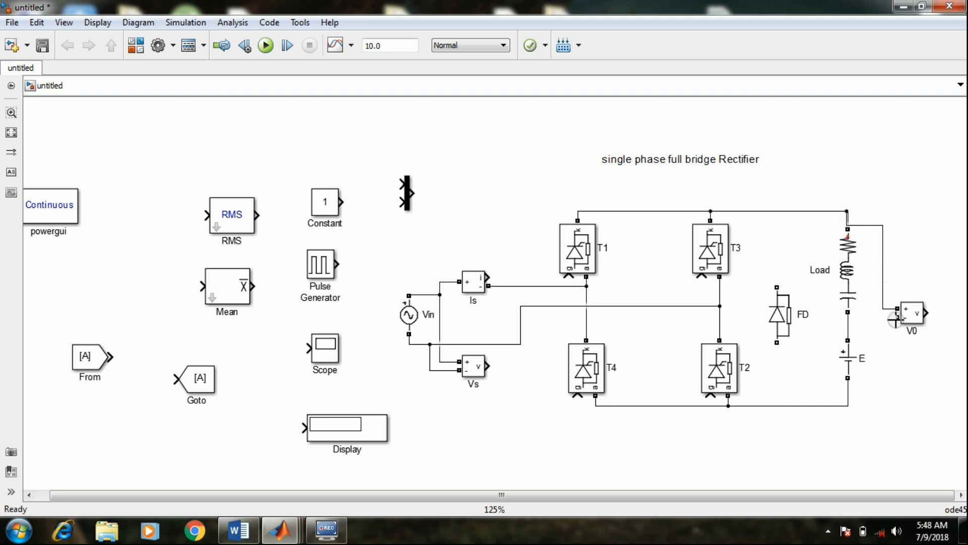
{"action": "mouse_move", "coordinate": [897, 317]}
{"action": "left_mouse_down"}
{"action": "mouse_move", "coordinate": [864, 394]}
{"action": "mouse_move", "coordinate": [850, 396]}
{"action": "left_mouse_up"}
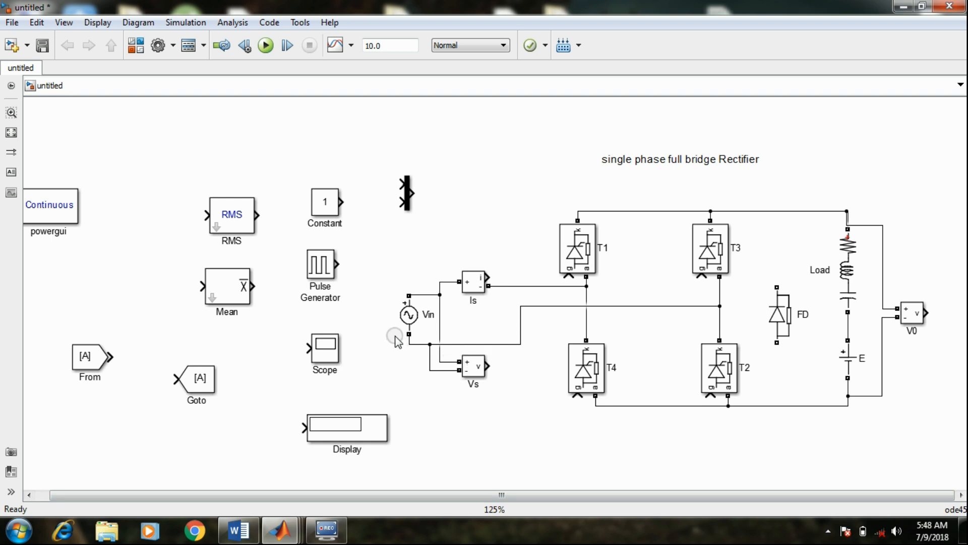
Replace the line between T3's upper node and the load with a copy of Is wired in series
{"action": "left_click", "coordinate": [806, 211]}
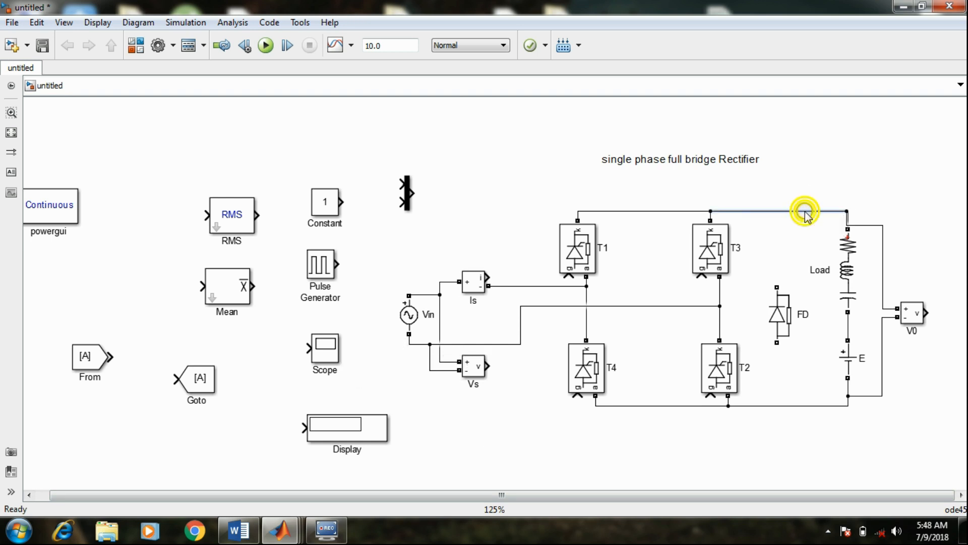
{"action": "key", "text": "Delete"}
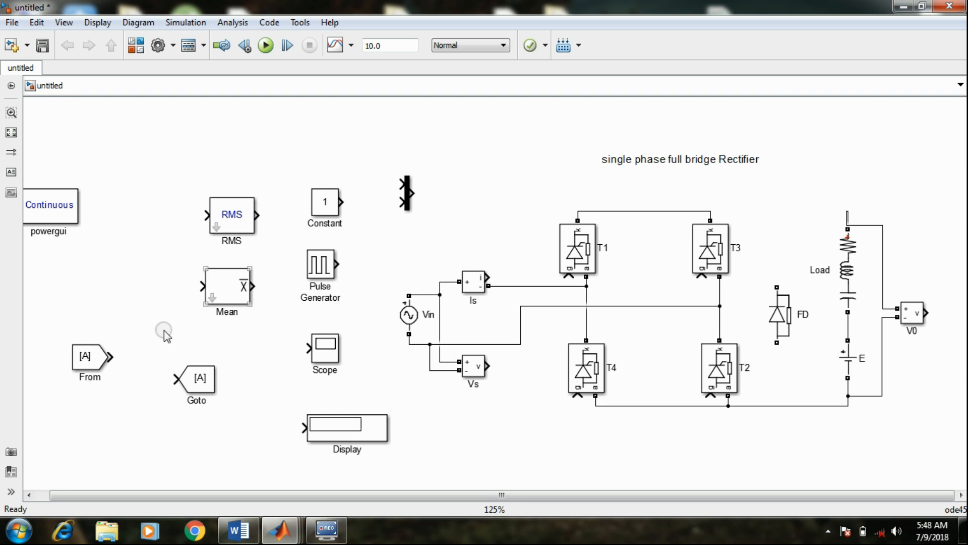
{"action": "left_click", "coordinate": [320, 366]}
{"action": "left_click", "coordinate": [478, 291]}
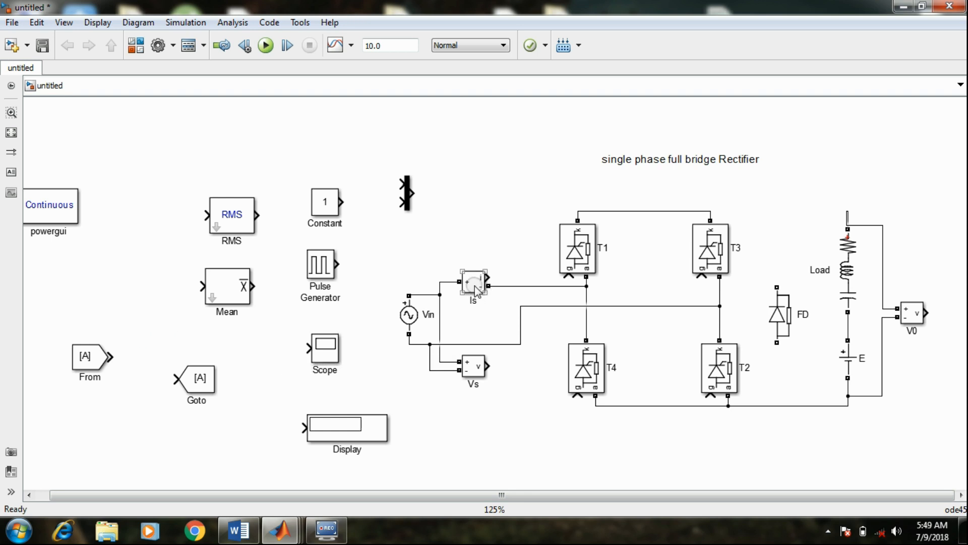
{"action": "left_click_drag", "start_coordinate": [475, 291], "coordinate": [710, 211]}
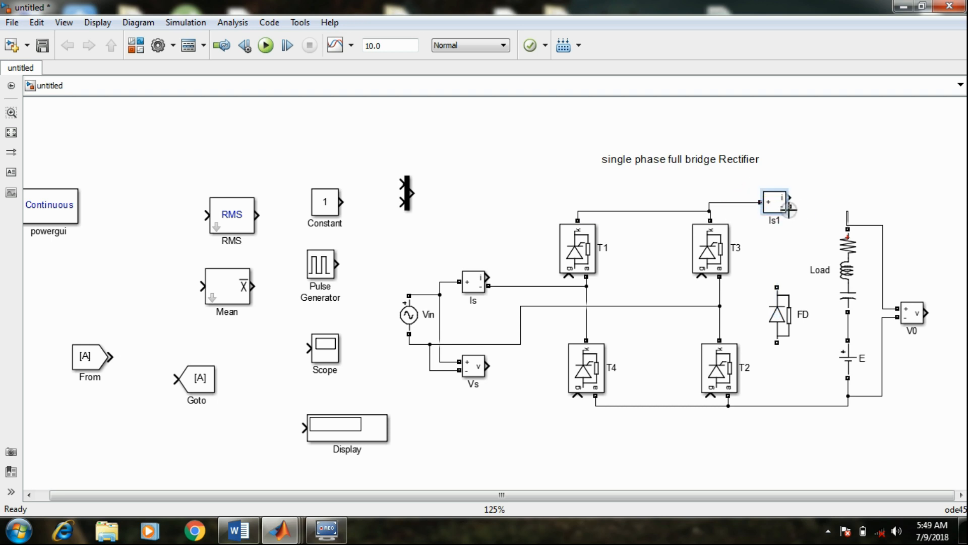
{"action": "left_click_drag", "start_coordinate": [792, 206], "coordinate": [847, 206]}
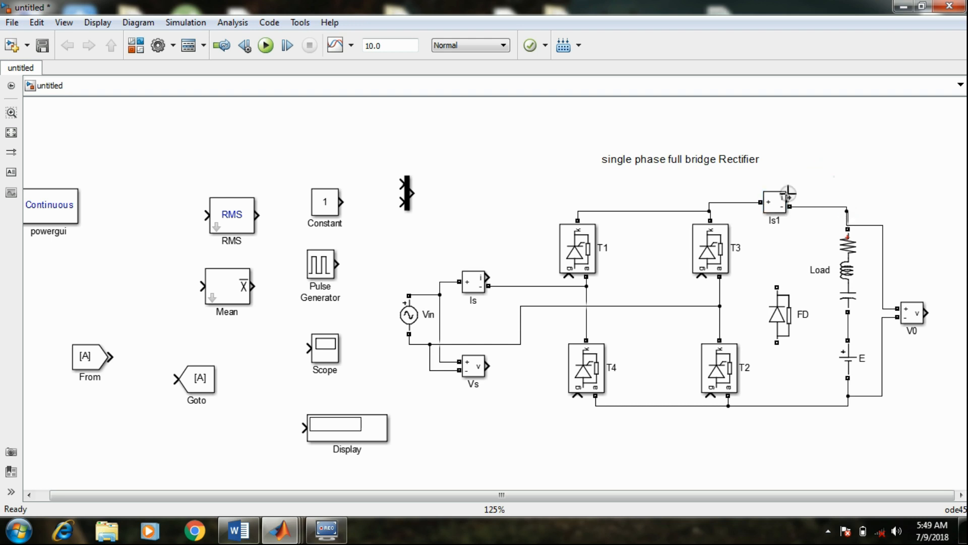
{"action": "left_click", "coordinate": [572, 421]}
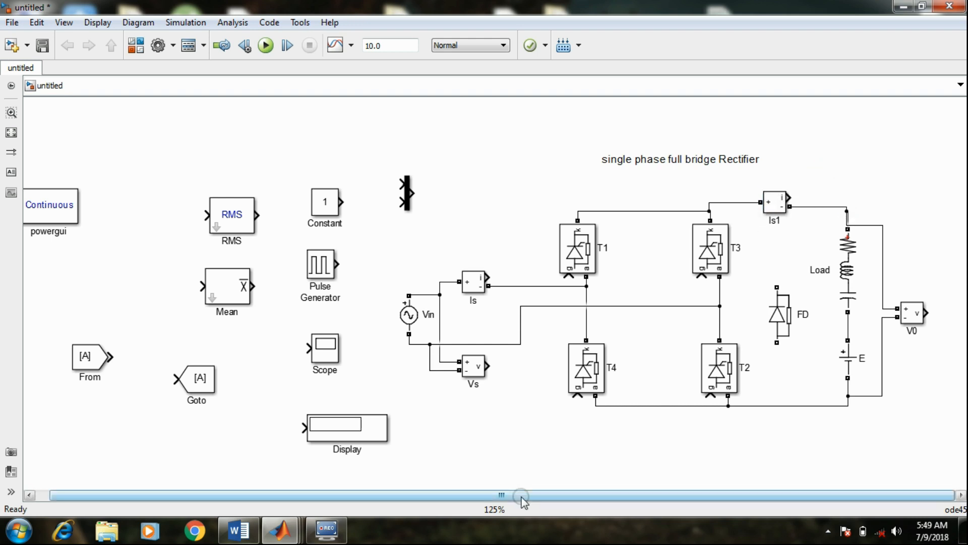
Move the Display block closer beneath the Scope block
{"action": "left_click_drag", "start_coordinate": [521, 495], "coordinate": [632, 490]}
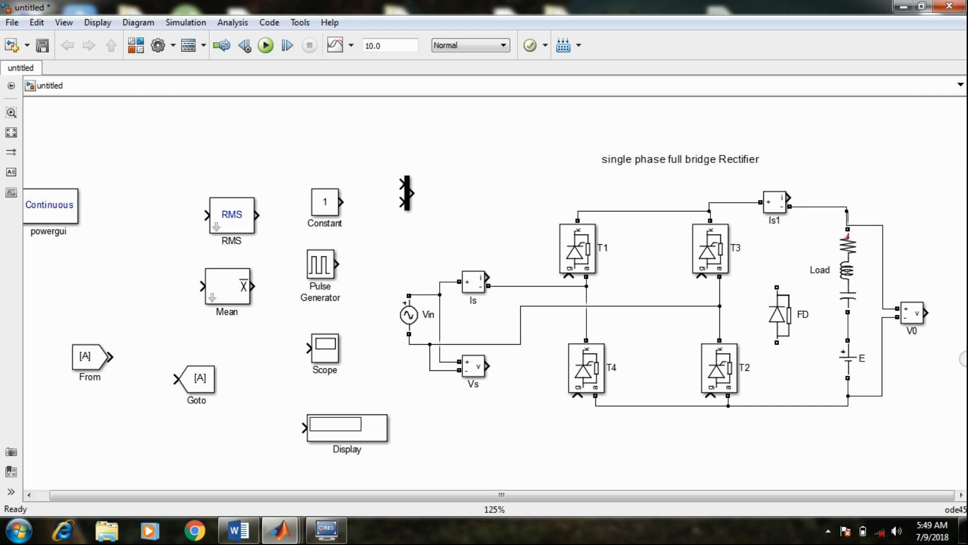
{"action": "double_click", "coordinate": [943, 382]}
{"action": "left_click", "coordinate": [319, 424]}
{"action": "left_click_drag", "start_coordinate": [320, 426], "coordinate": [159, 413]}
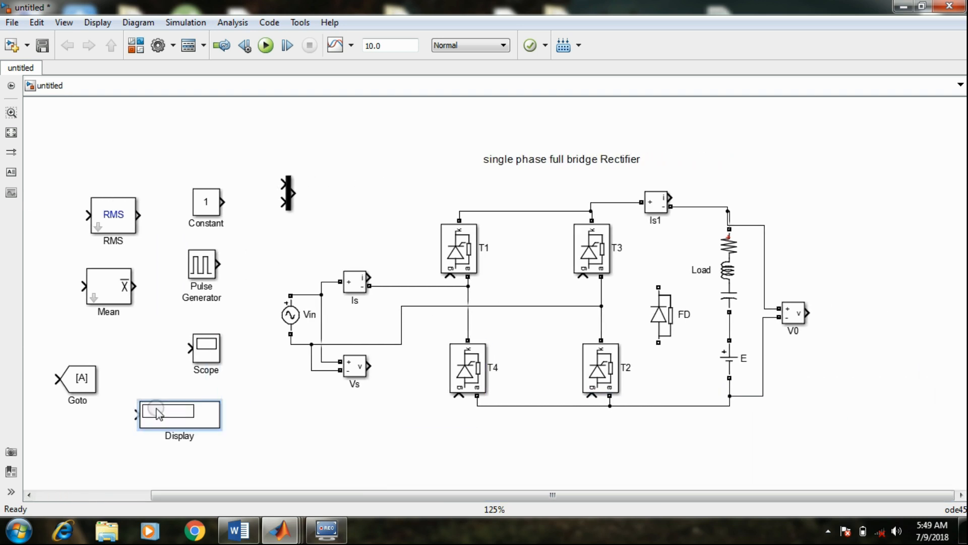
{"action": "left_click", "coordinate": [750, 434]}
{"action": "left_click", "coordinate": [492, 372]}
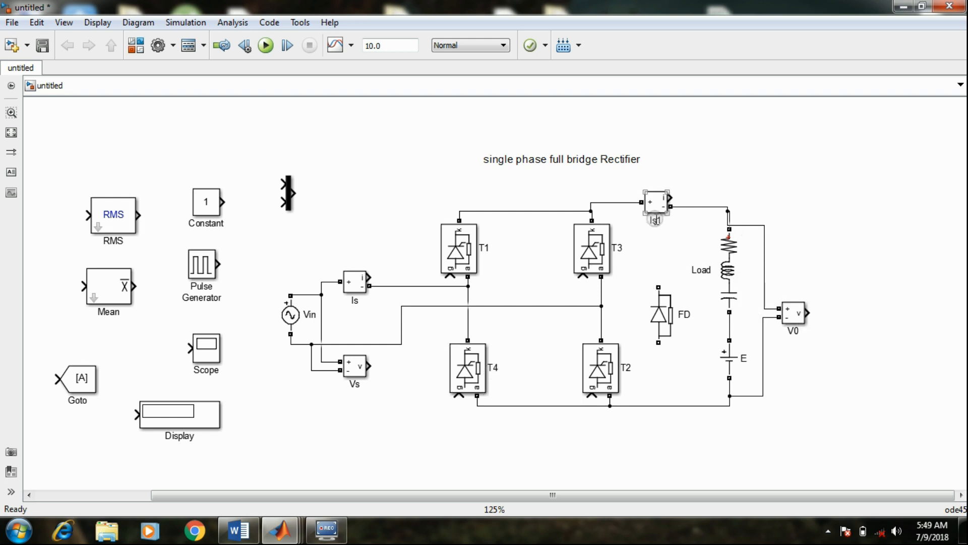
{"action": "left_click", "coordinate": [629, 257]}
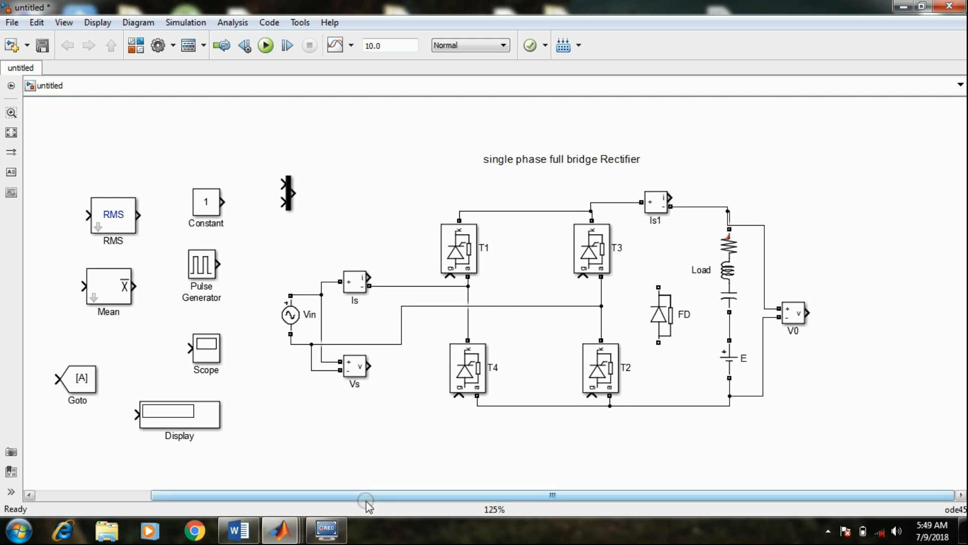
Move the Scope block to the free area above and to the right of V0
{"action": "left_click_drag", "start_coordinate": [365, 495], "coordinate": [261, 502]}
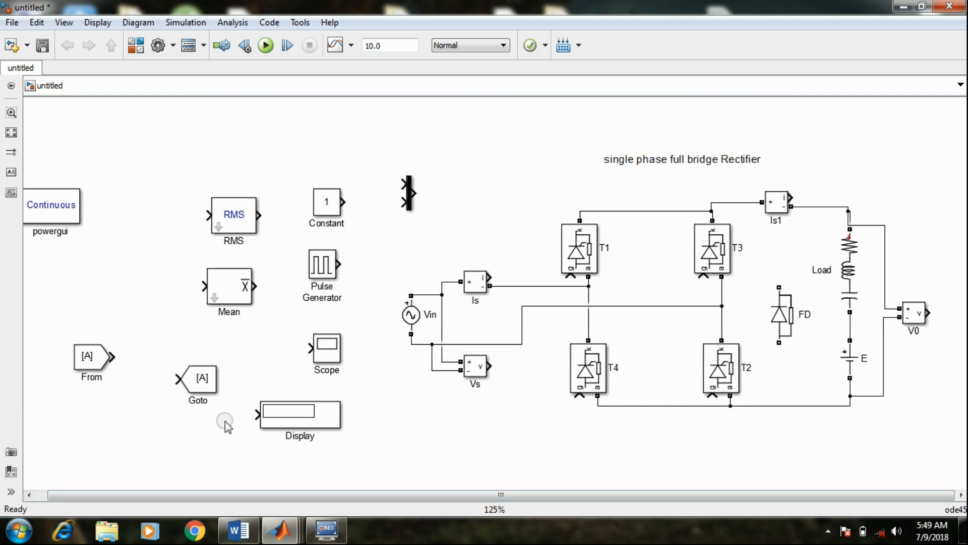
{"action": "left_click_drag", "start_coordinate": [325, 348], "coordinate": [961, 252]}
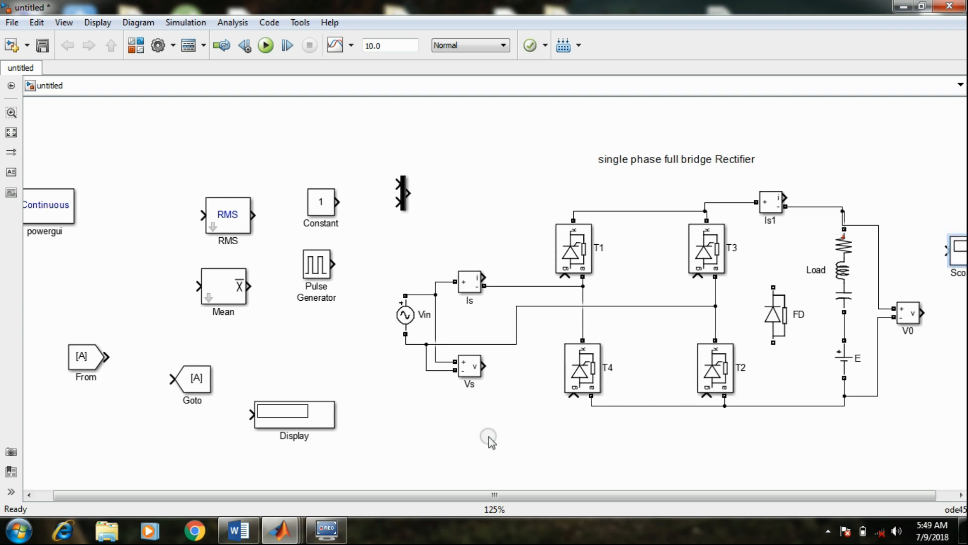
{"action": "left_click_drag", "start_coordinate": [460, 494], "coordinate": [579, 500]}
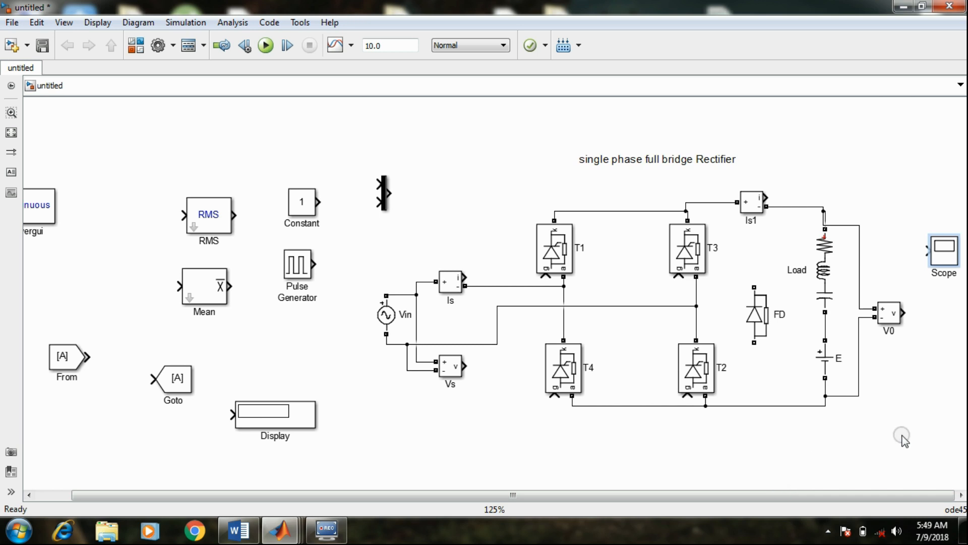
{"action": "left_click_drag", "start_coordinate": [930, 251], "coordinate": [778, 174]}
{"action": "left_click", "coordinate": [773, 248]}
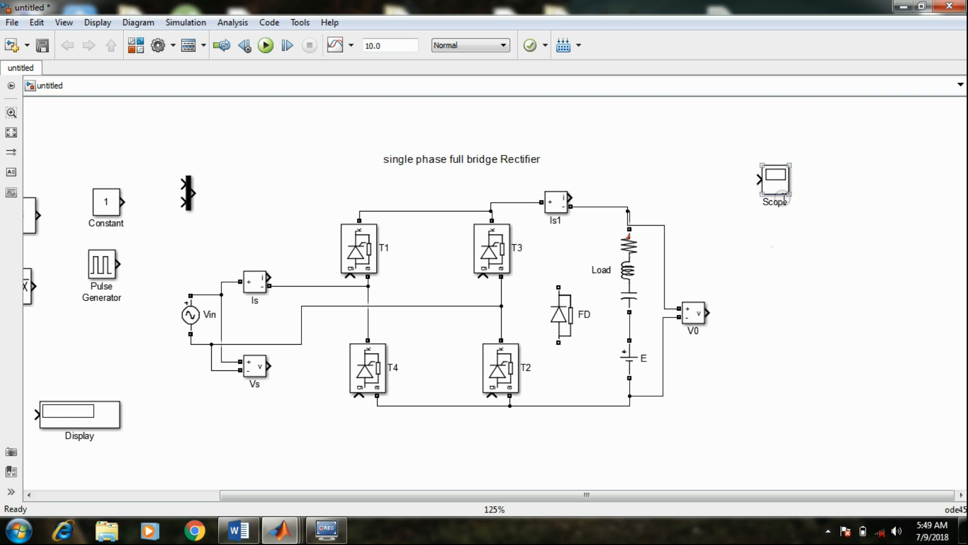
{"action": "left_click", "coordinate": [779, 194]}
Rename the current measurement between T3 and the load as Io
{"action": "left_click", "coordinate": [557, 220]}
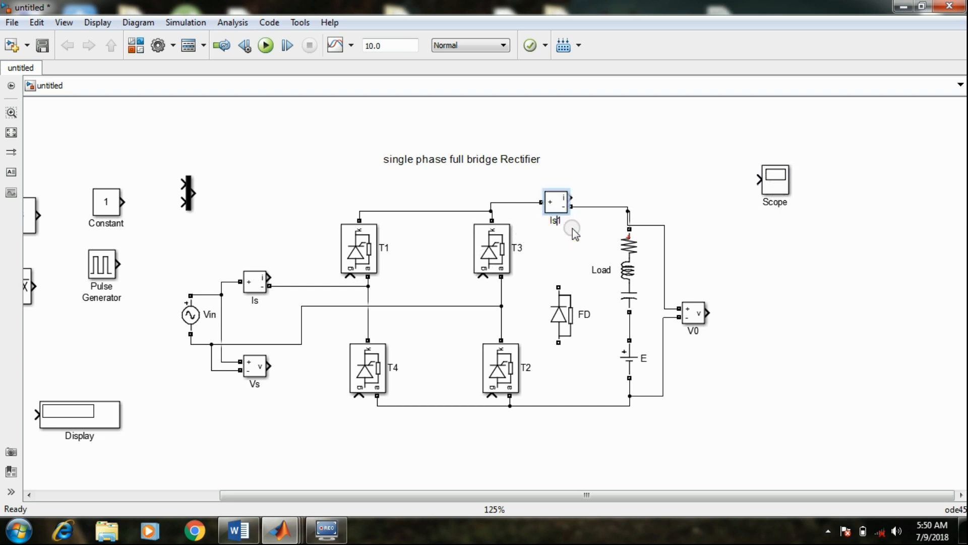
{"action": "key", "text": "BackSpace"}
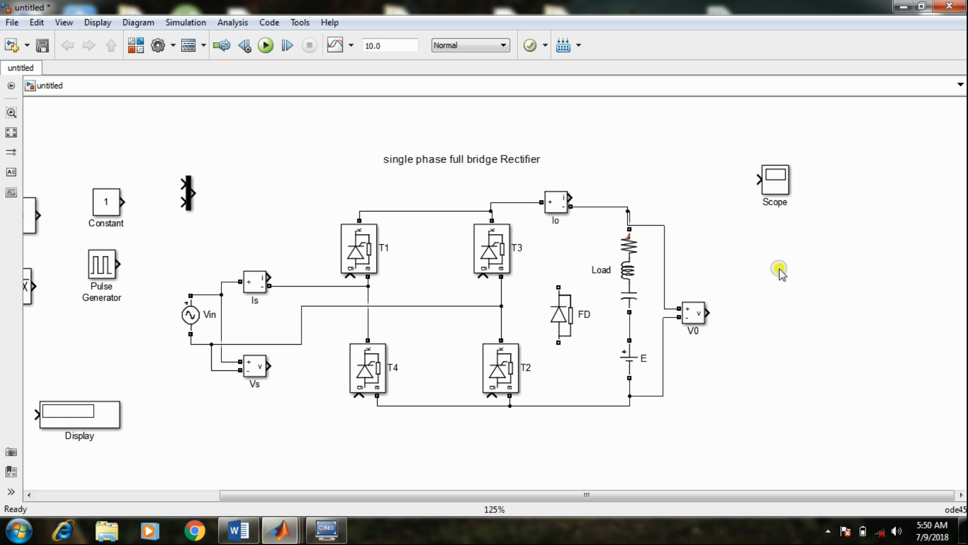
{"action": "left_click", "coordinate": [555, 207]}
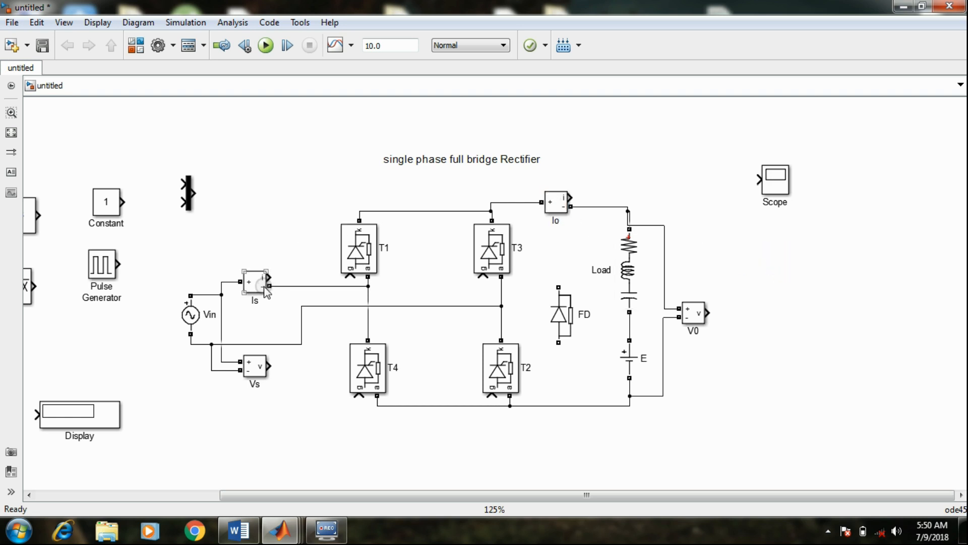
Set the Scope's number of axes to 4 and enlarge the Scope block to spread out its input ports
{"action": "double_click", "coordinate": [774, 180]}
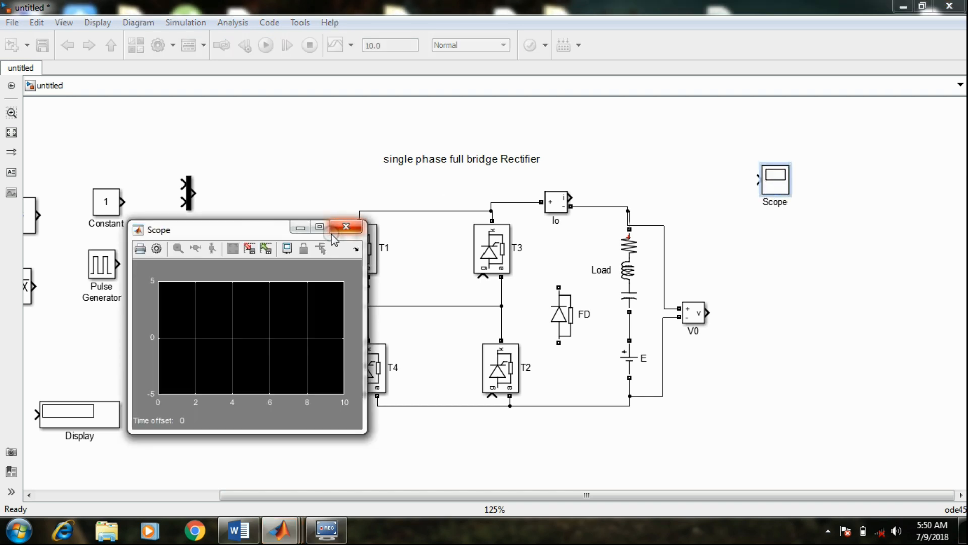
{"action": "left_click", "coordinate": [341, 226]}
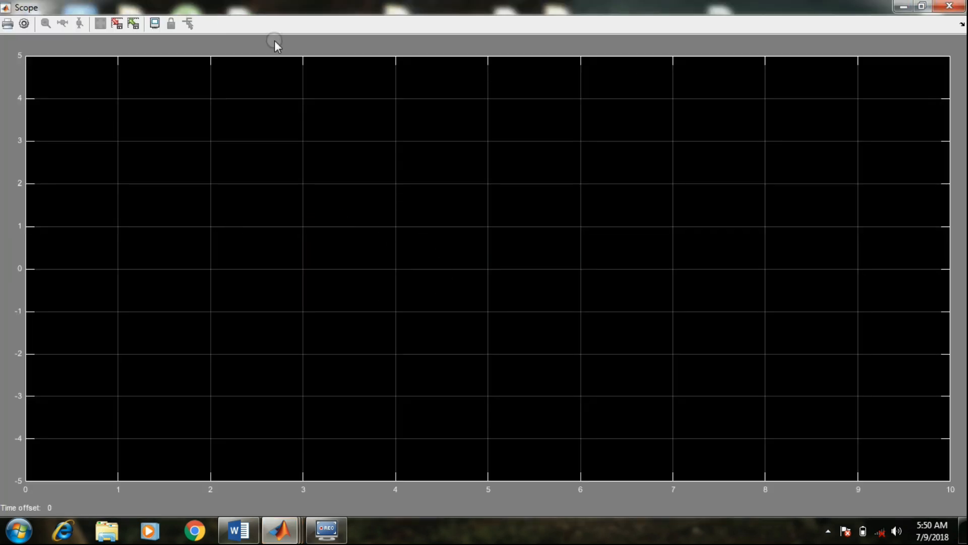
{"action": "left_click", "coordinate": [24, 24]}
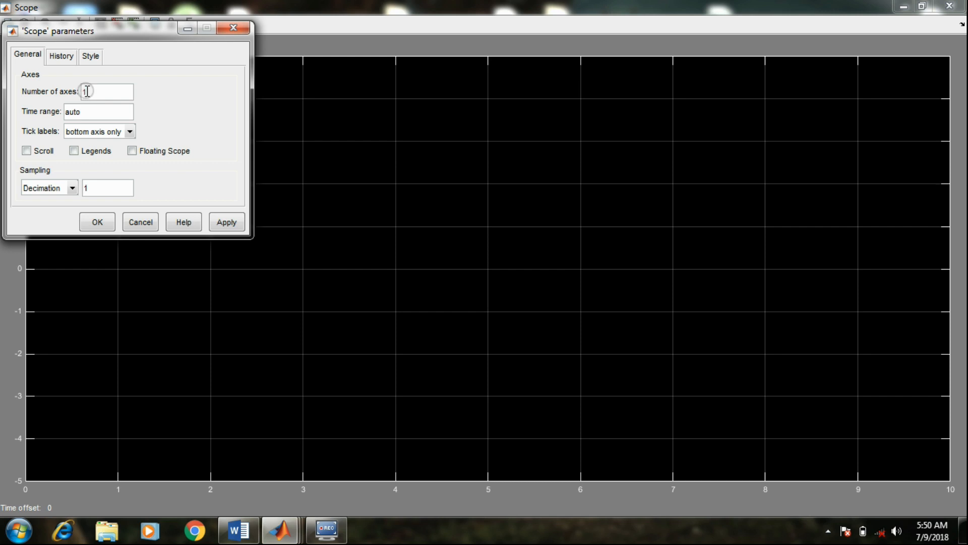
{"action": "left_click_drag", "start_coordinate": [87, 91], "coordinate": [74, 96]}
{"action": "left_click", "coordinate": [226, 222]}
{"action": "left_click", "coordinate": [96, 223]}
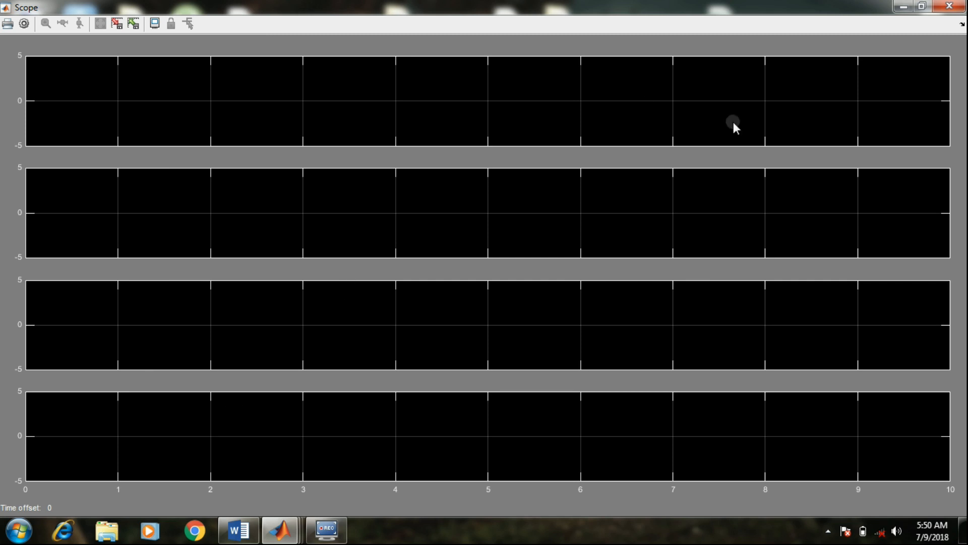
{"action": "left_click", "coordinate": [948, 6]}
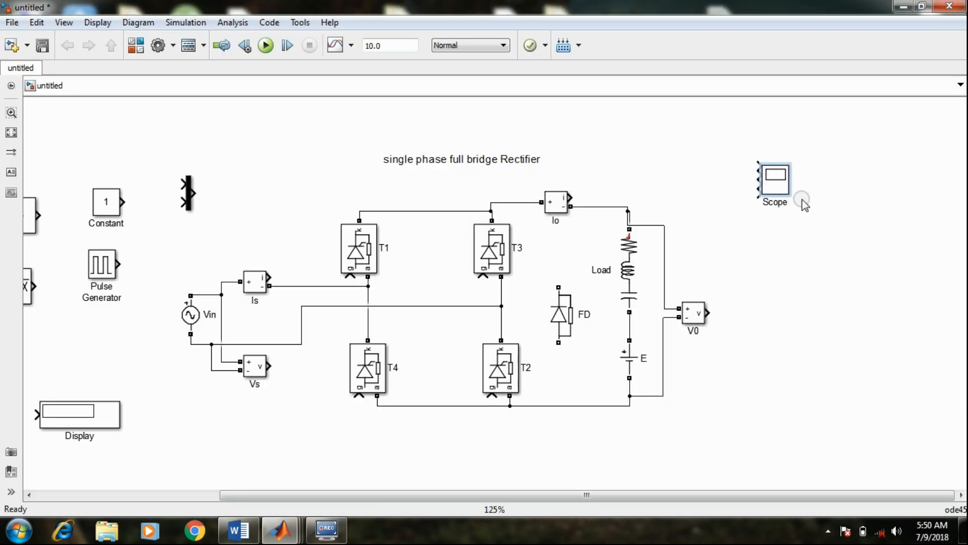
{"action": "left_click_drag", "start_coordinate": [788, 192], "coordinate": [807, 301]}
{"action": "left_click", "coordinate": [712, 225]}
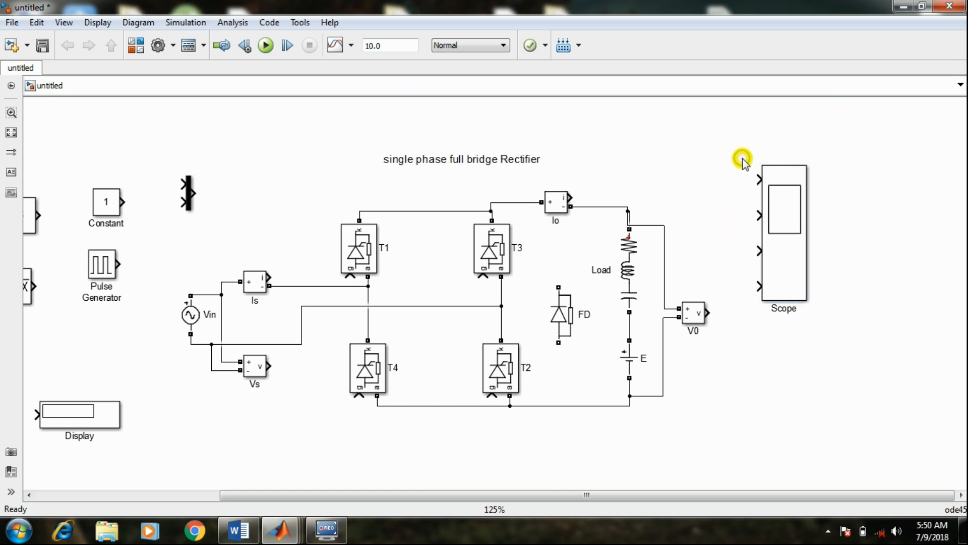
Label the four Scope inputs from top to bottom with the annotations vs, vo, io and is
{"action": "double_click", "coordinate": [746, 164]}
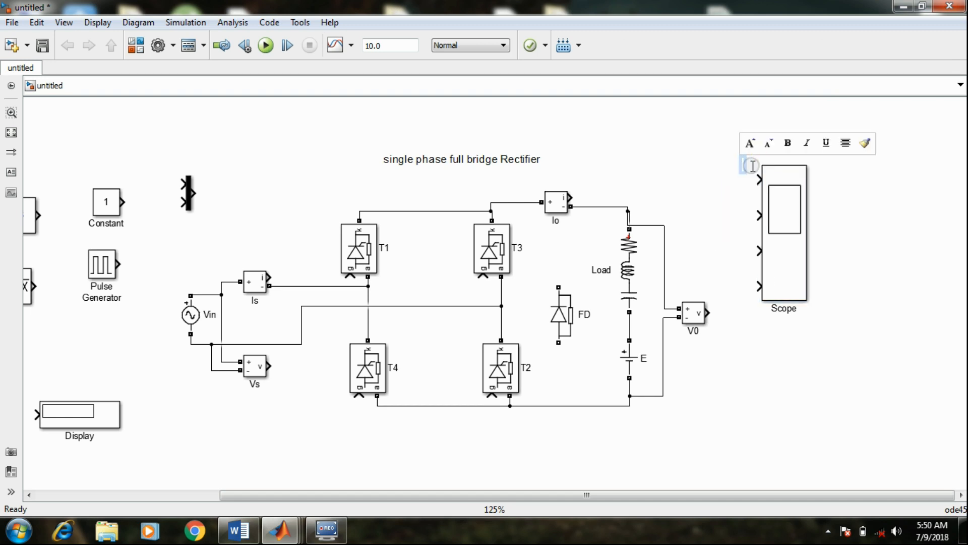
{"action": "type", "text": "vs"}
{"action": "double_click", "coordinate": [751, 205]}
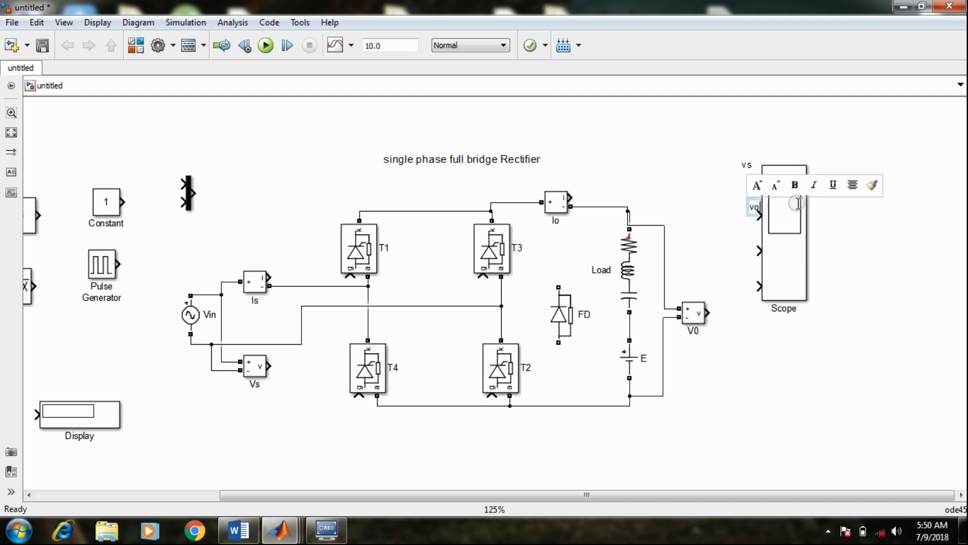
{"action": "double_click", "coordinate": [751, 236]}
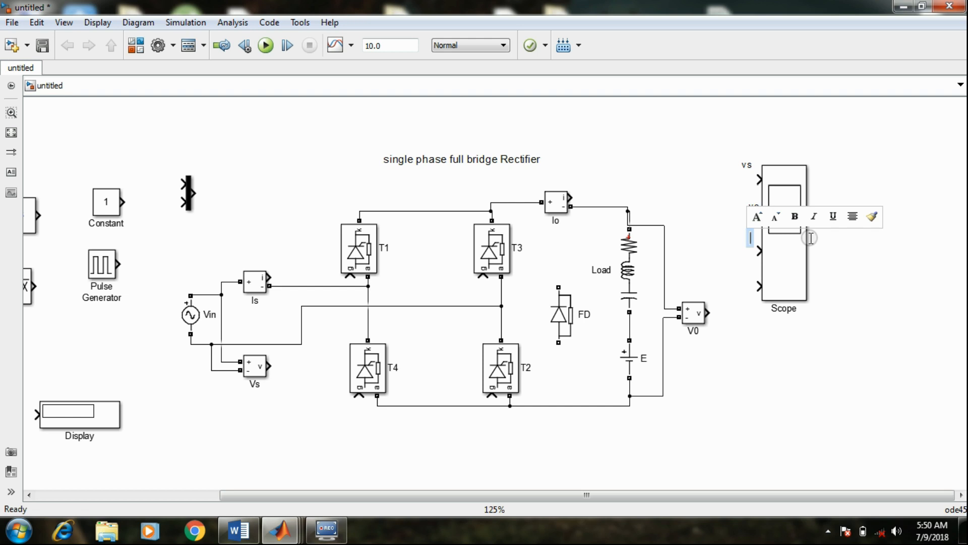
{"action": "type", "text": "is"}
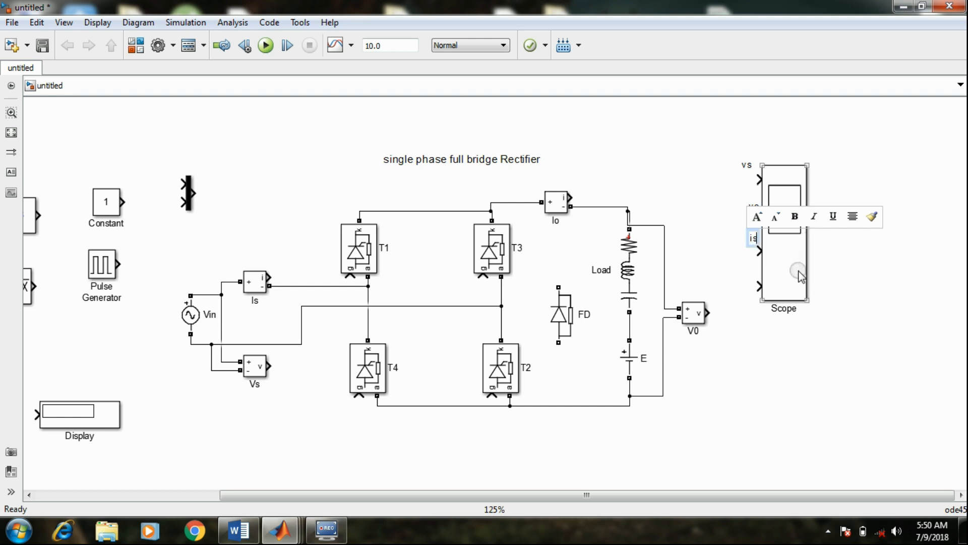
{"action": "key", "text": "BackSpace"}
{"action": "type", "text": "0"}
{"action": "double_click", "coordinate": [751, 272]}
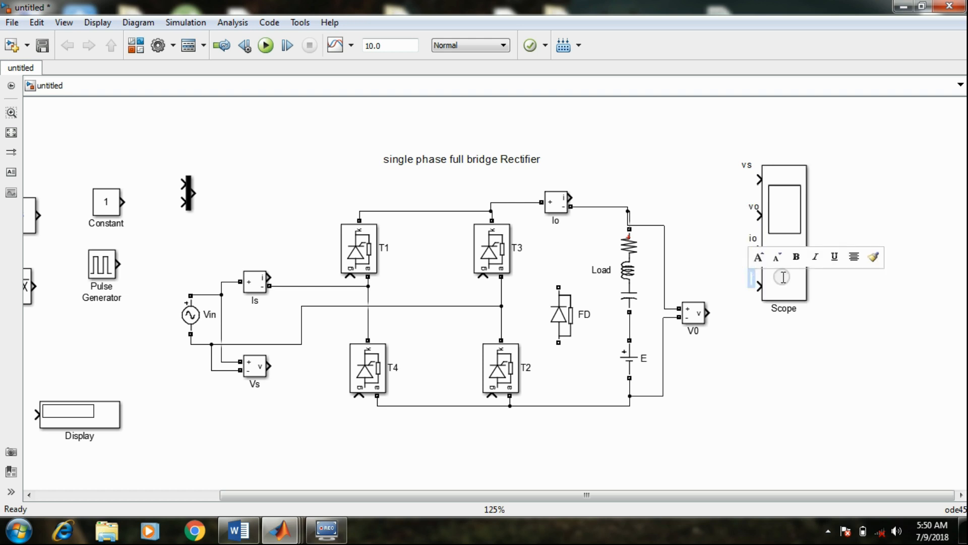
{"action": "left_click", "coordinate": [858, 352]}
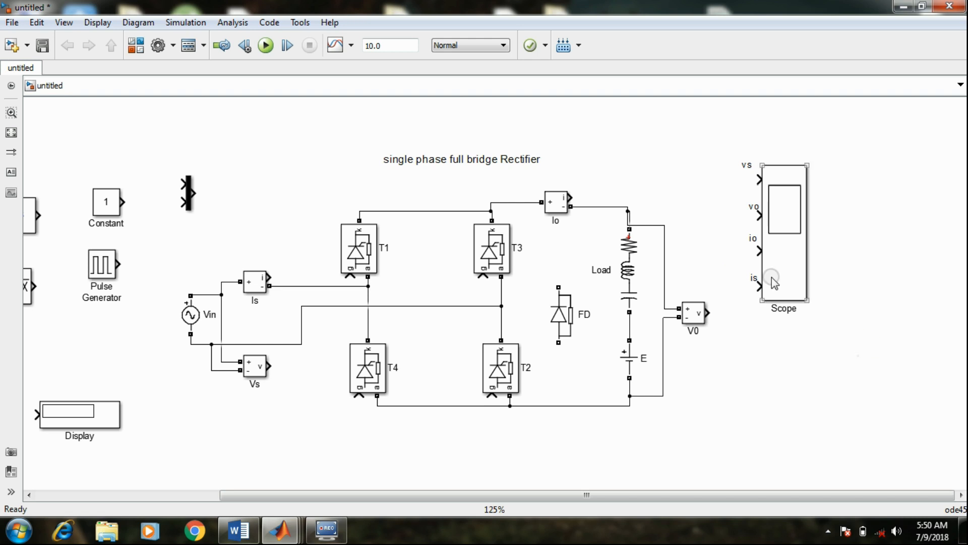
Move the Scope block together with its four input labels farther up and to the right of the circuit
{"action": "left_click", "coordinate": [789, 223]}
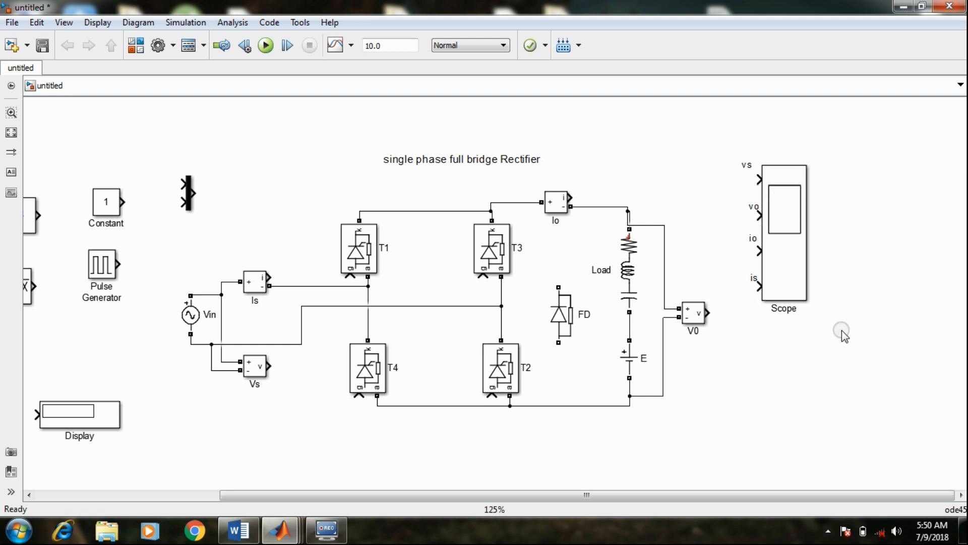
{"action": "left_click_drag", "start_coordinate": [838, 329], "coordinate": [725, 137]}
{"action": "left_click_drag", "start_coordinate": [779, 201], "coordinate": [855, 176]}
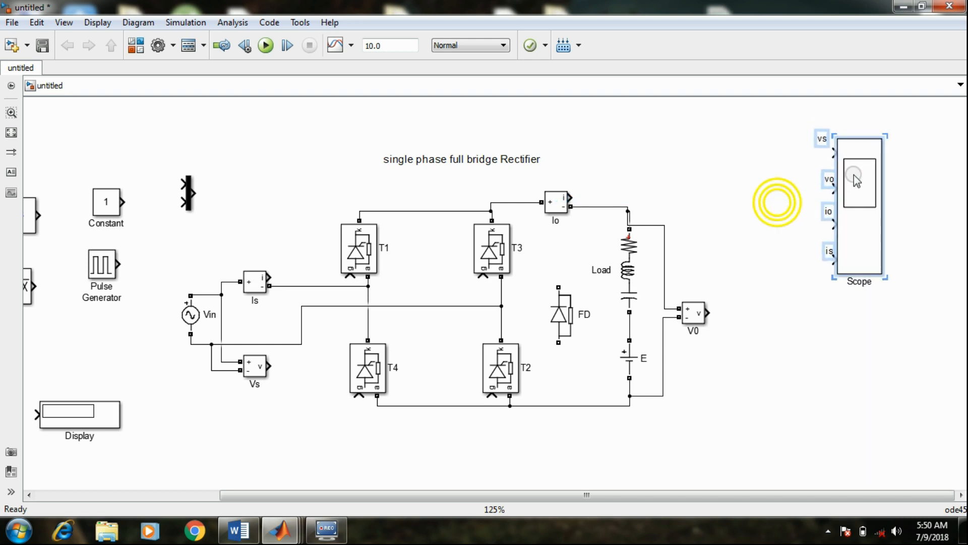
Connect the V0 measurement's output to the Scope's vo input and the Io measurement's output to its io input
{"action": "left_click", "coordinate": [839, 329]}
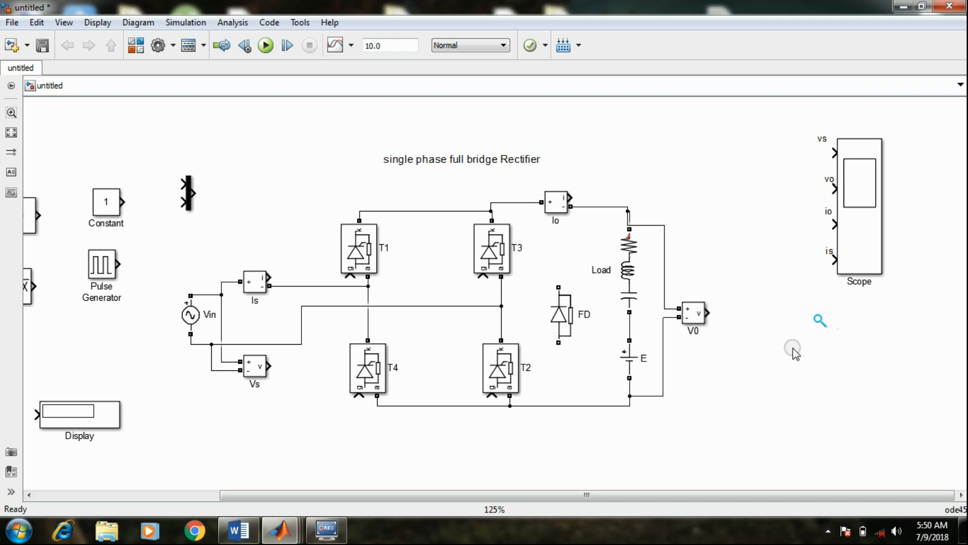
{"action": "left_click", "coordinate": [705, 305]}
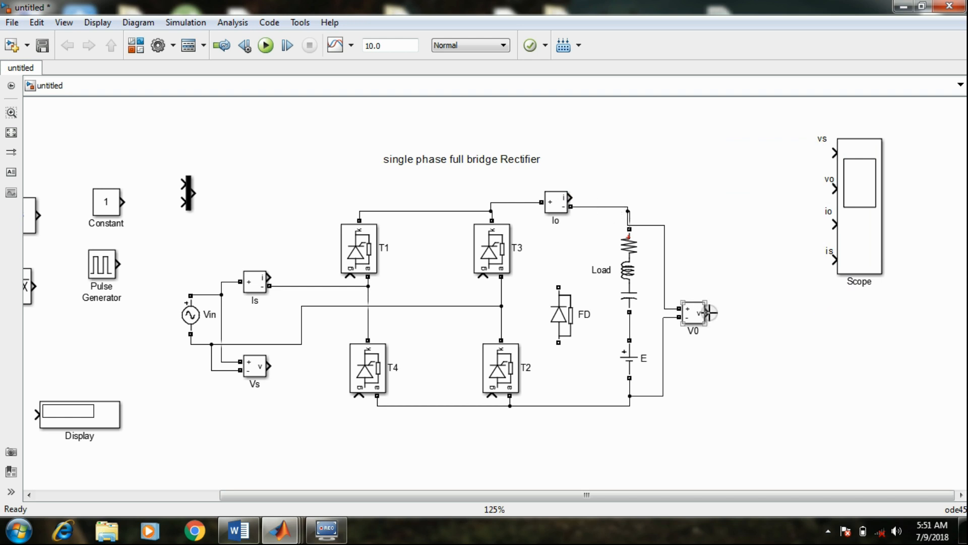
{"action": "mouse_move", "coordinate": [710, 313]}
{"action": "left_mouse_down"}
{"action": "mouse_move", "coordinate": [782, 209]}
{"action": "mouse_move", "coordinate": [835, 189]}
{"action": "left_mouse_up"}
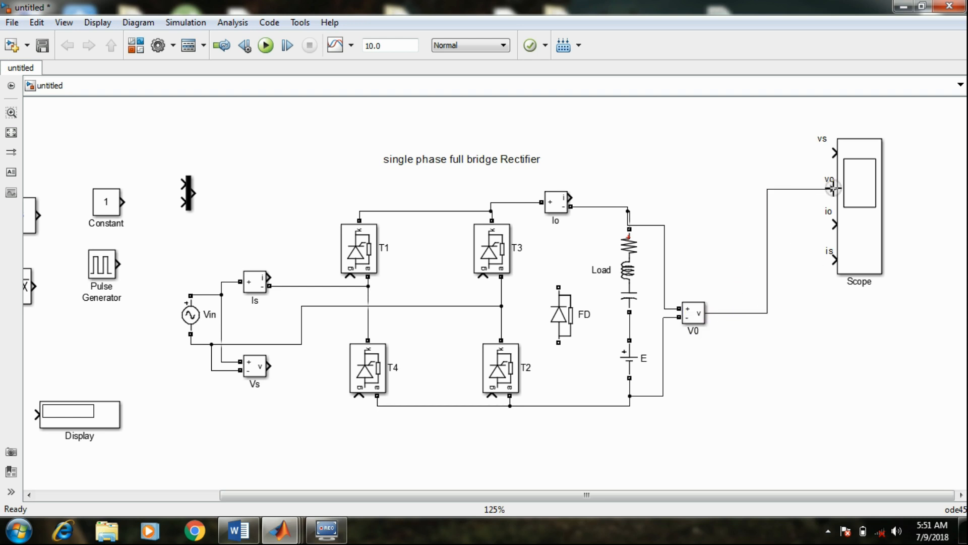
{"action": "left_click", "coordinate": [724, 200]}
{"action": "left_click", "coordinate": [580, 200]}
{"action": "mouse_move", "coordinate": [571, 198]}
{"action": "left_mouse_down"}
{"action": "mouse_move", "coordinate": [800, 233]}
{"action": "mouse_move", "coordinate": [835, 224]}
{"action": "left_mouse_up"}
{"action": "left_click", "coordinate": [824, 318]}
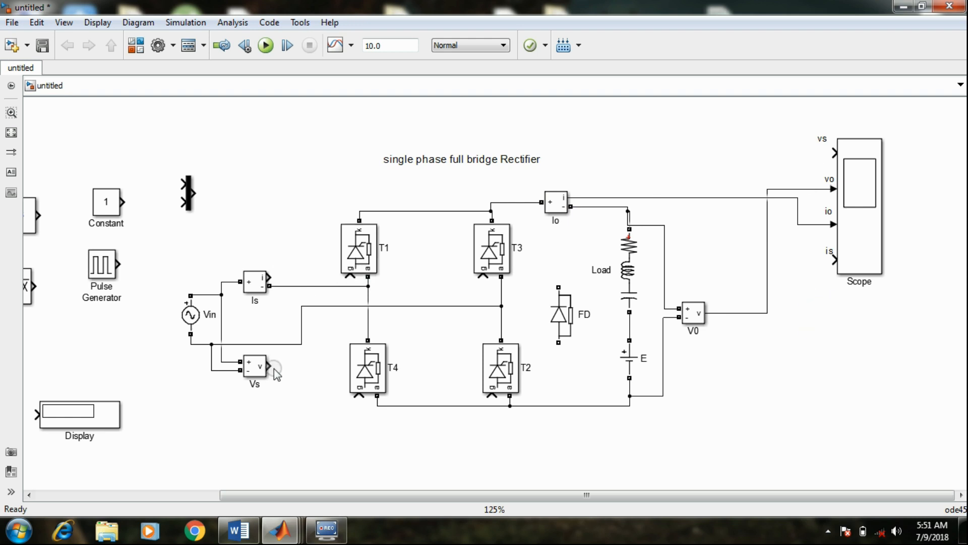
Try to wire the Vs and Is measurement outputs directly to the Scope's vs and is inputs
{"action": "left_click_drag", "start_coordinate": [272, 367], "coordinate": [835, 145]}
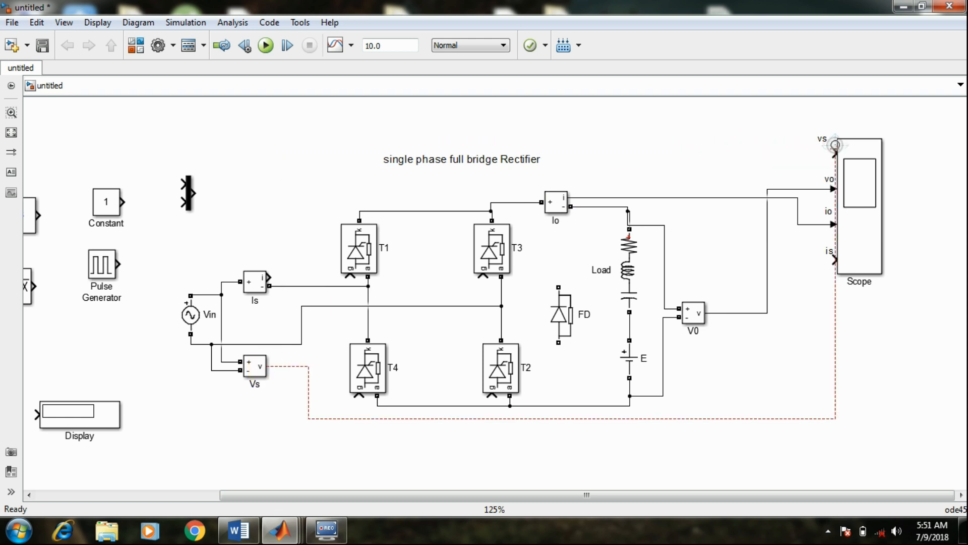
{"action": "left_click", "coordinate": [836, 301]}
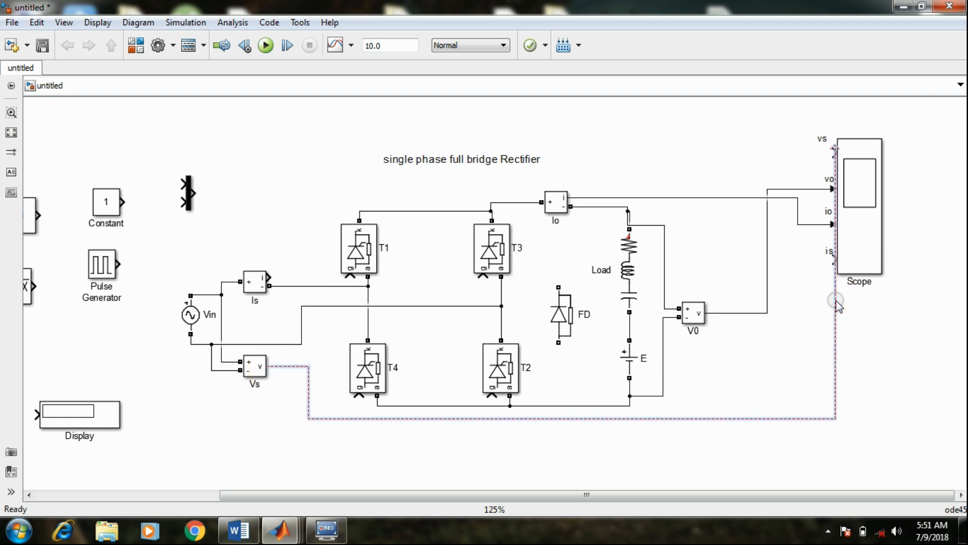
{"action": "key", "text": "Delete"}
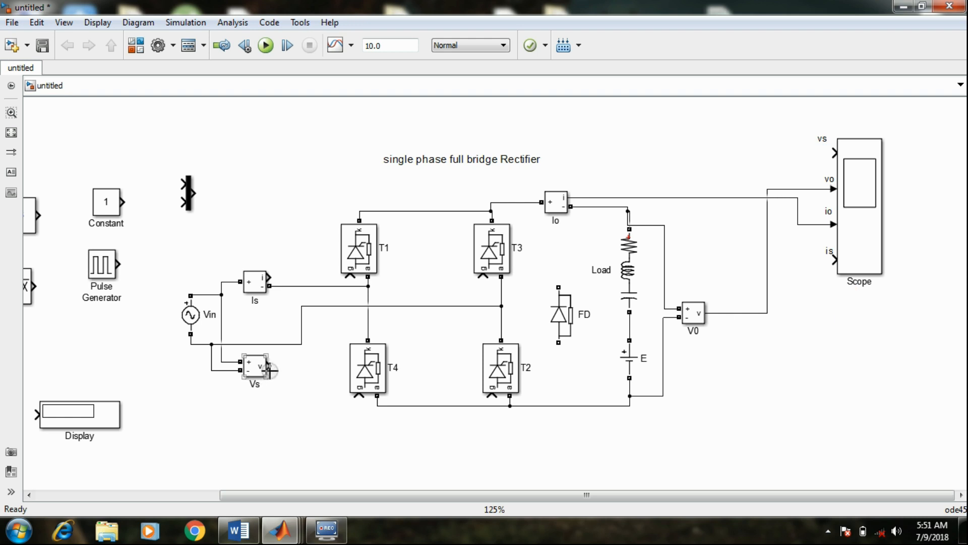
{"action": "left_click_drag", "start_coordinate": [268, 365], "coordinate": [830, 151]}
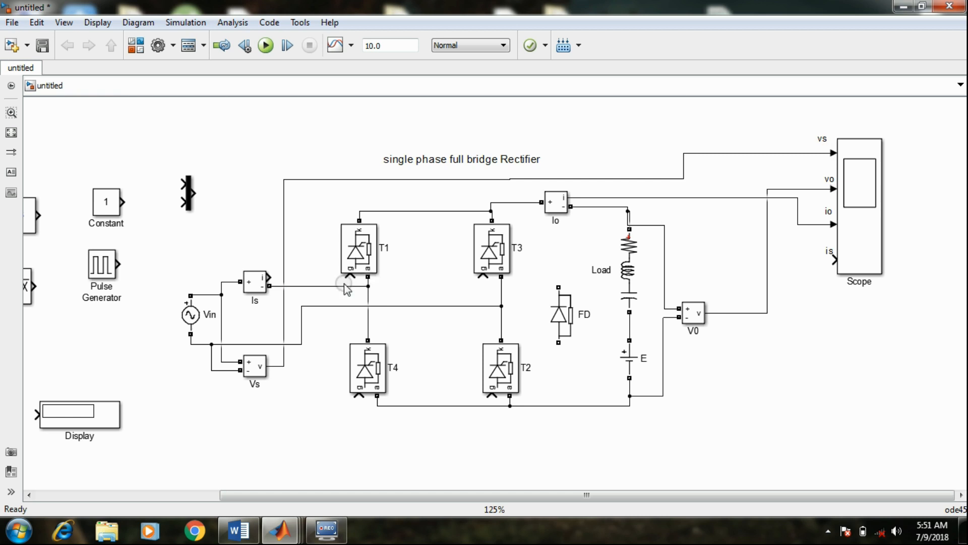
{"action": "left_click_drag", "start_coordinate": [271, 273], "coordinate": [837, 270]}
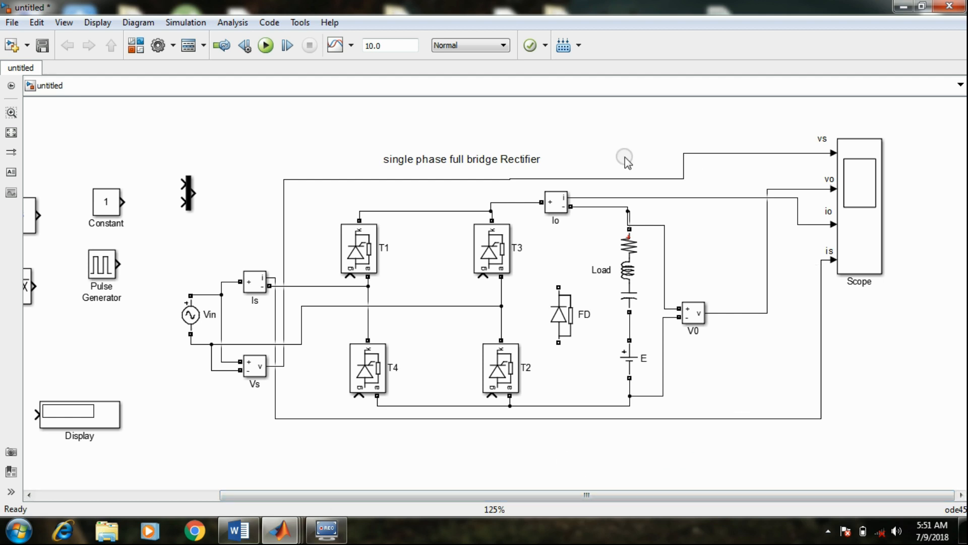
Delete the direct signal lines running from Is and Vs to the Scope
{"action": "left_click", "coordinate": [276, 402]}
{"action": "key", "text": "Delete"}
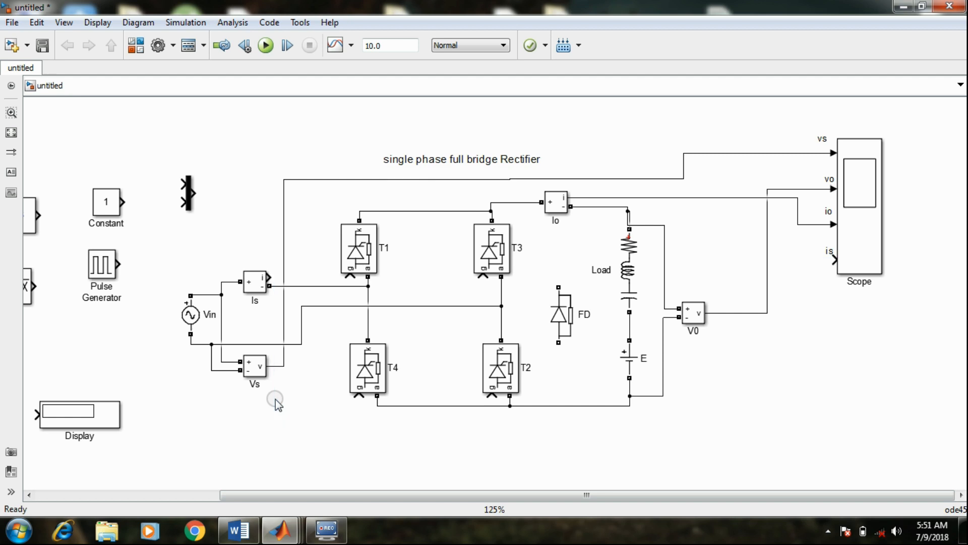
{"action": "left_click", "coordinate": [286, 180]}
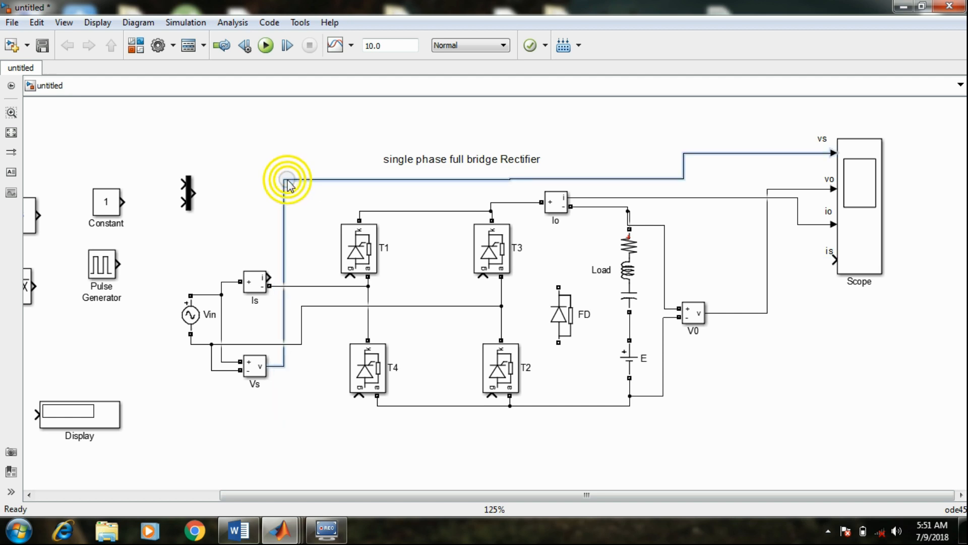
{"action": "key", "text": "Delete"}
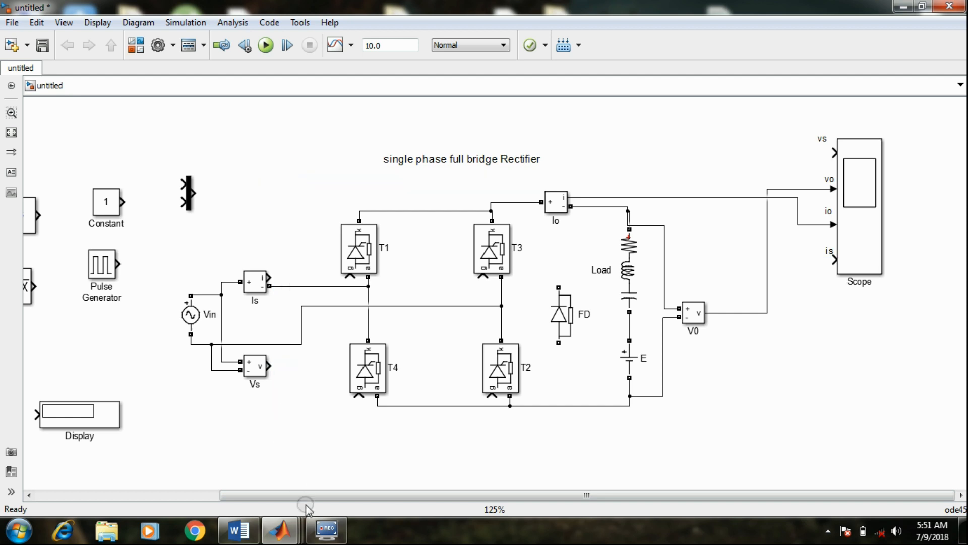
Move the spare Goto and From blocks to the empty area below the bridge circuit
{"action": "left_click_drag", "start_coordinate": [306, 495], "coordinate": [211, 494]}
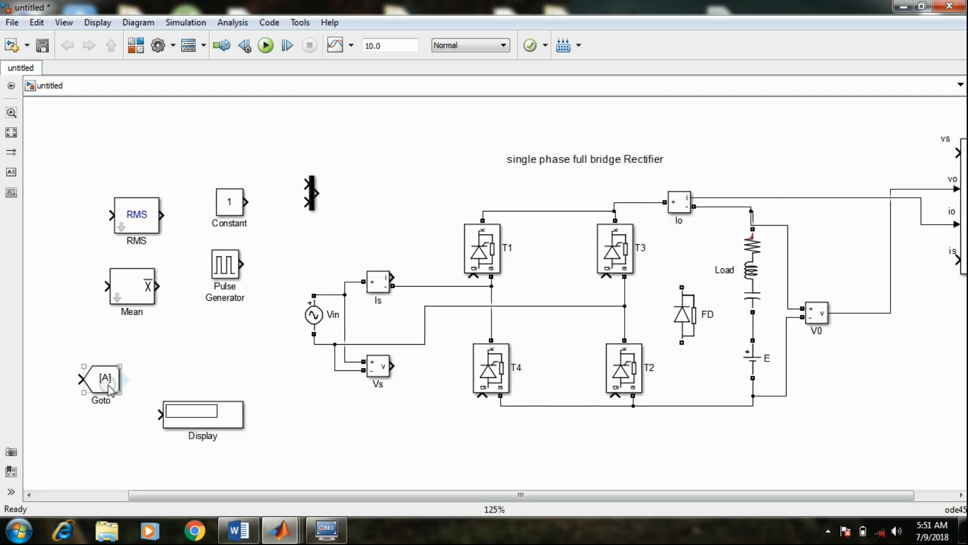
{"action": "left_click_drag", "start_coordinate": [106, 386], "coordinate": [416, 461]}
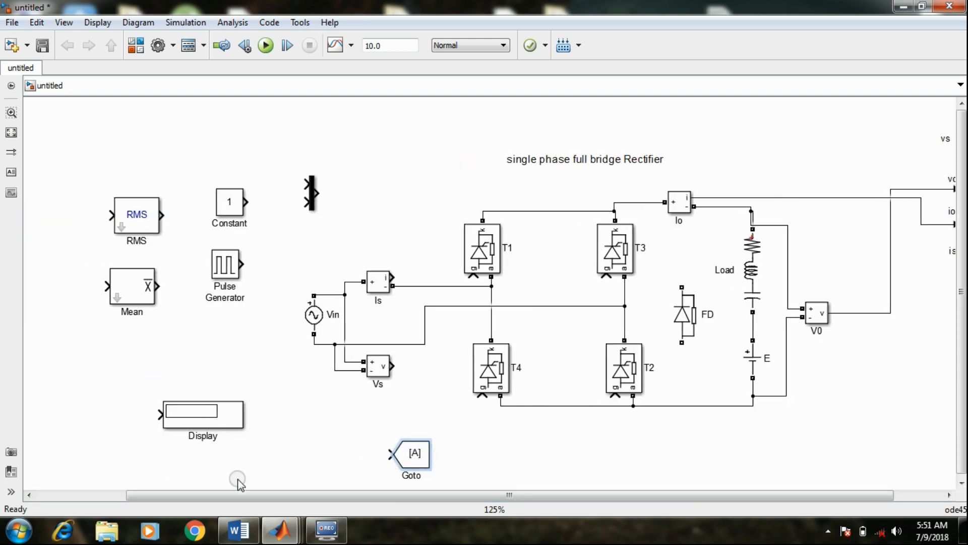
{"action": "left_click_drag", "start_coordinate": [281, 497], "coordinate": [191, 497]}
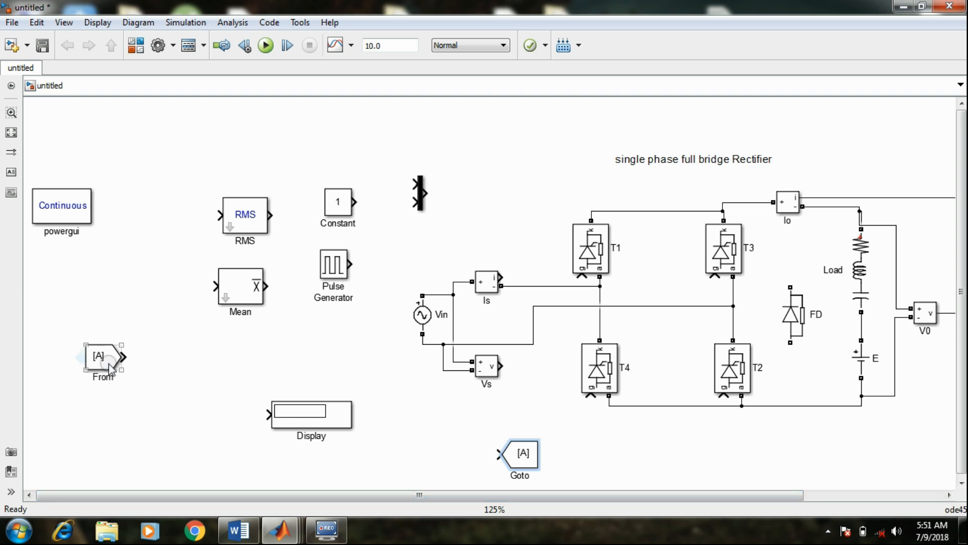
{"action": "left_click_drag", "start_coordinate": [108, 362], "coordinate": [716, 495]}
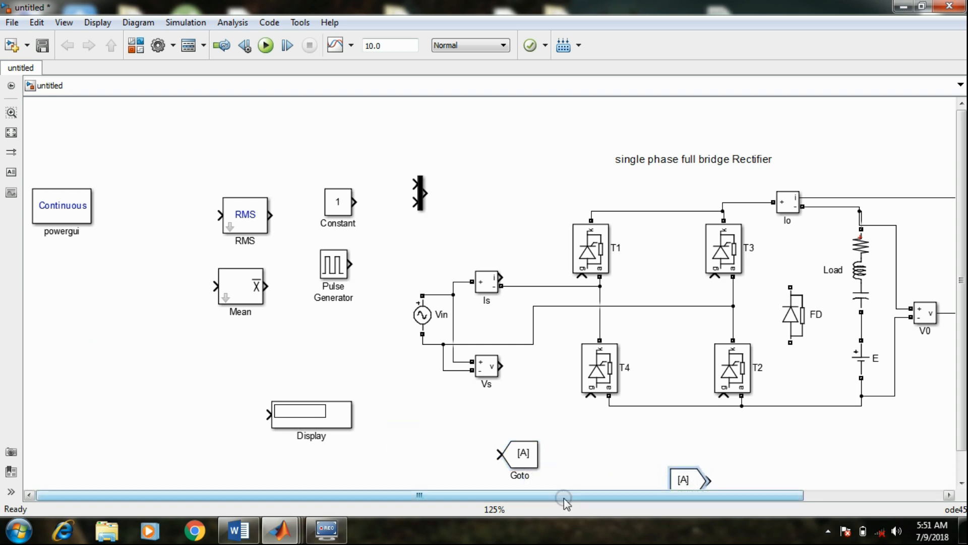
{"action": "left_click_drag", "start_coordinate": [560, 497], "coordinate": [454, 504]}
Place the Goto block beside the Vs measurement and connect it to the measurement's output
{"action": "left_click", "coordinate": [486, 374]}
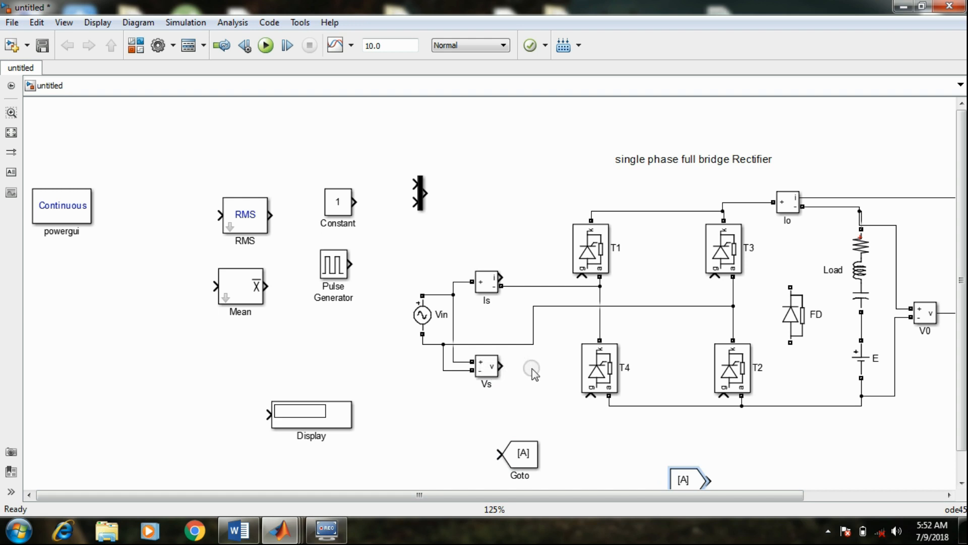
{"action": "left_click", "coordinate": [757, 285]}
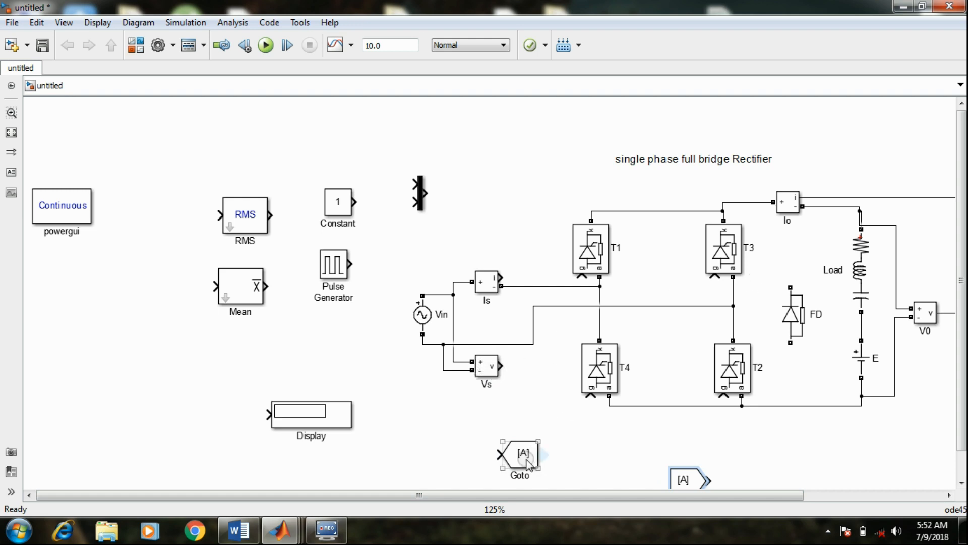
{"action": "left_click_drag", "start_coordinate": [525, 463], "coordinate": [536, 386]}
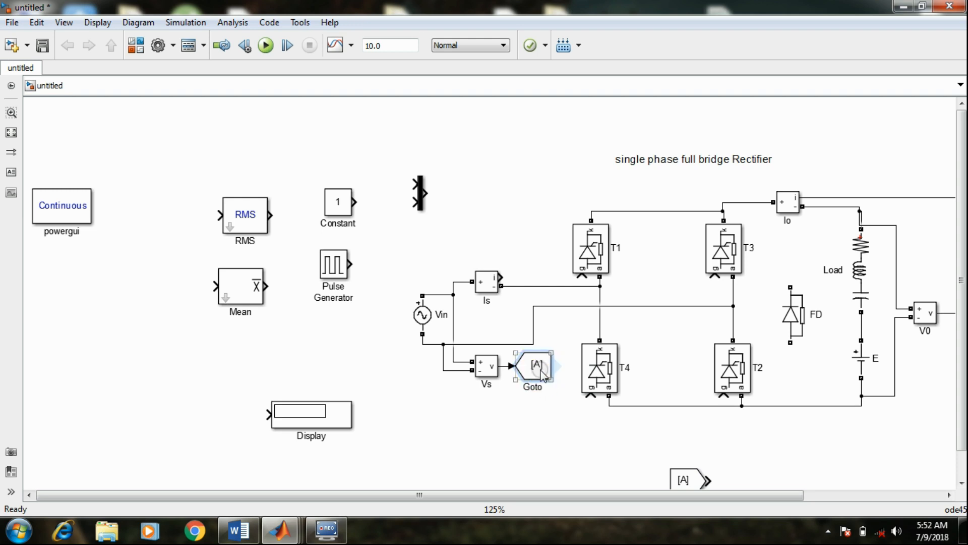
Set the Goto tag of the block connected to Vs to vss
{"action": "double_click", "coordinate": [536, 367]}
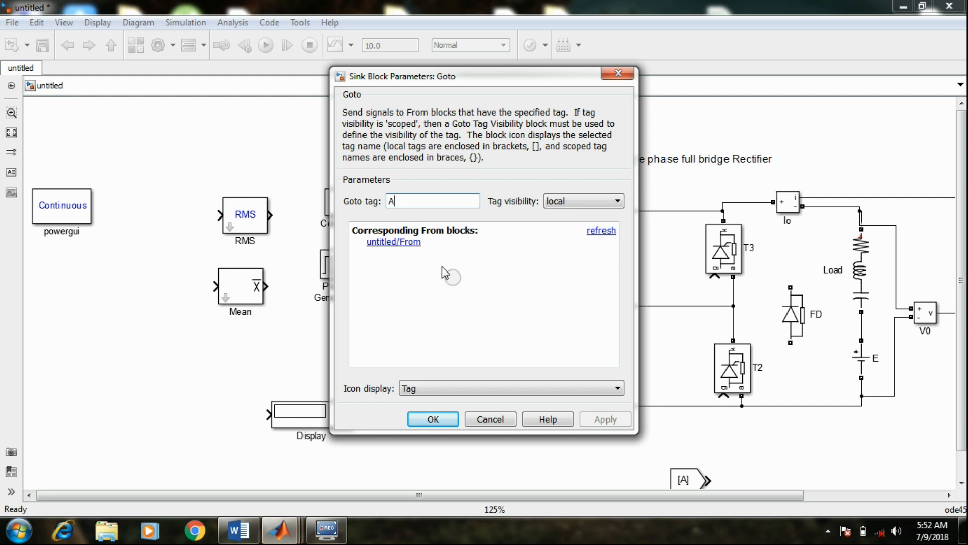
{"action": "key", "text": "BackSpace"}
{"action": "type", "text": "V"}
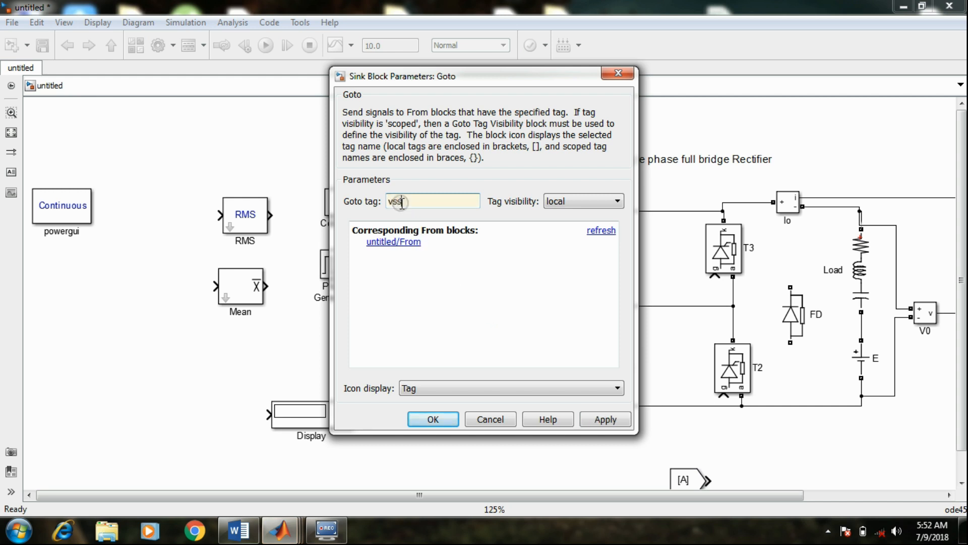
{"action": "left_click", "coordinate": [600, 419]}
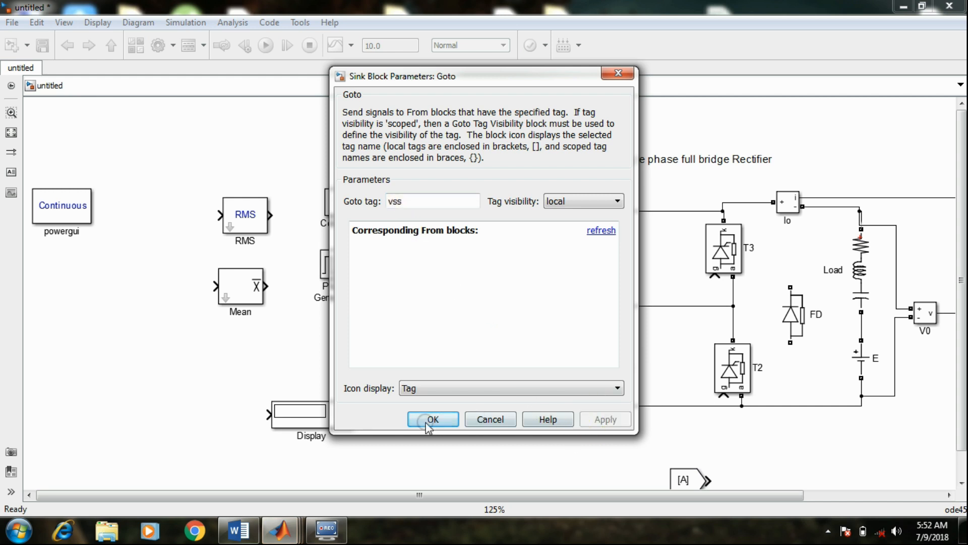
{"action": "left_click", "coordinate": [427, 419]}
{"action": "double_click", "coordinate": [535, 368]}
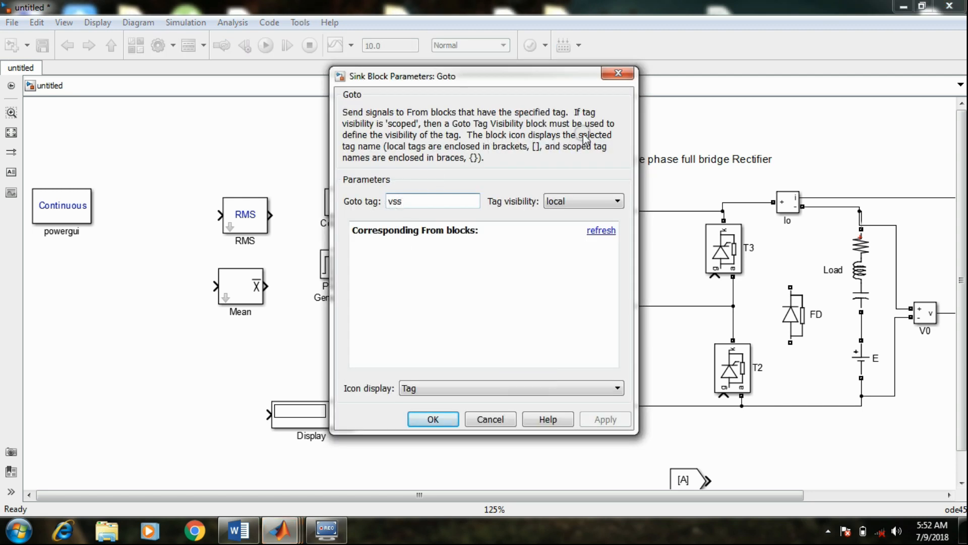
{"action": "left_click", "coordinate": [444, 413]}
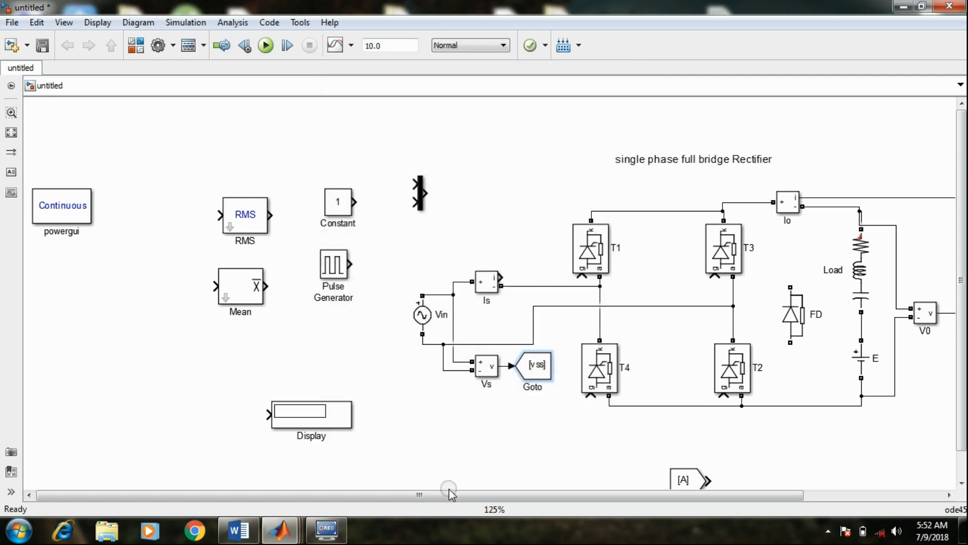
Set the Goto tag of the From block below the circuit to vss
{"action": "left_click_drag", "start_coordinate": [450, 494], "coordinate": [528, 450]}
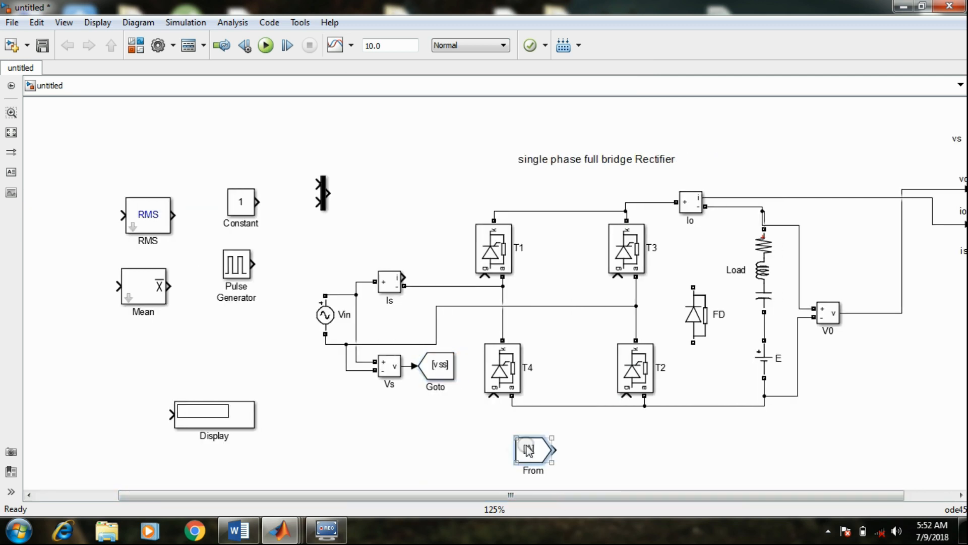
{"action": "double_click", "coordinate": [527, 450]}
{"action": "key", "text": "BackSpace"}
{"action": "type", "text": "vss"}
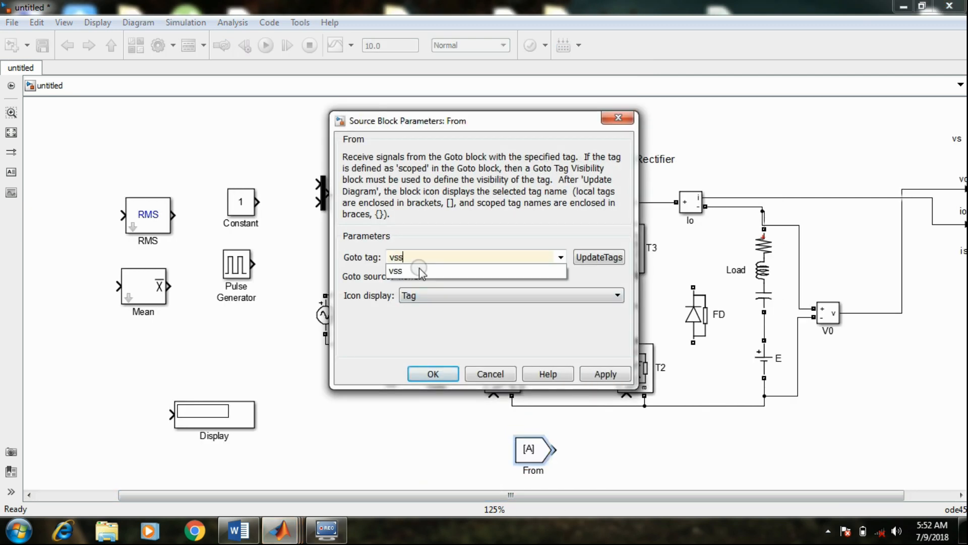
{"action": "left_click", "coordinate": [419, 270]}
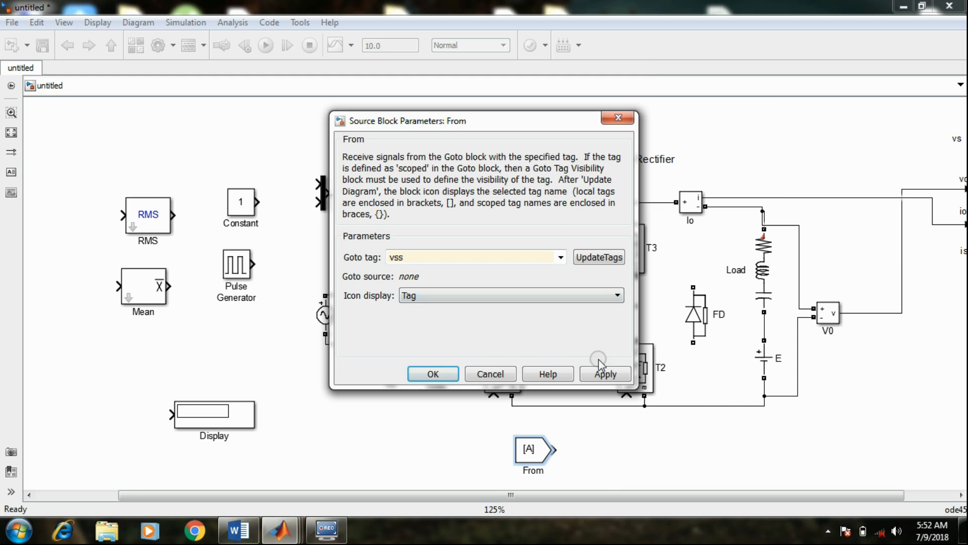
{"action": "left_click", "coordinate": [588, 373]}
{"action": "left_click", "coordinate": [433, 374]}
Move the From block closer to the Goto block and shrink both vss tag blocks
{"action": "left_click_drag", "start_coordinate": [529, 449], "coordinate": [468, 430]}
{"action": "left_click", "coordinate": [443, 370]}
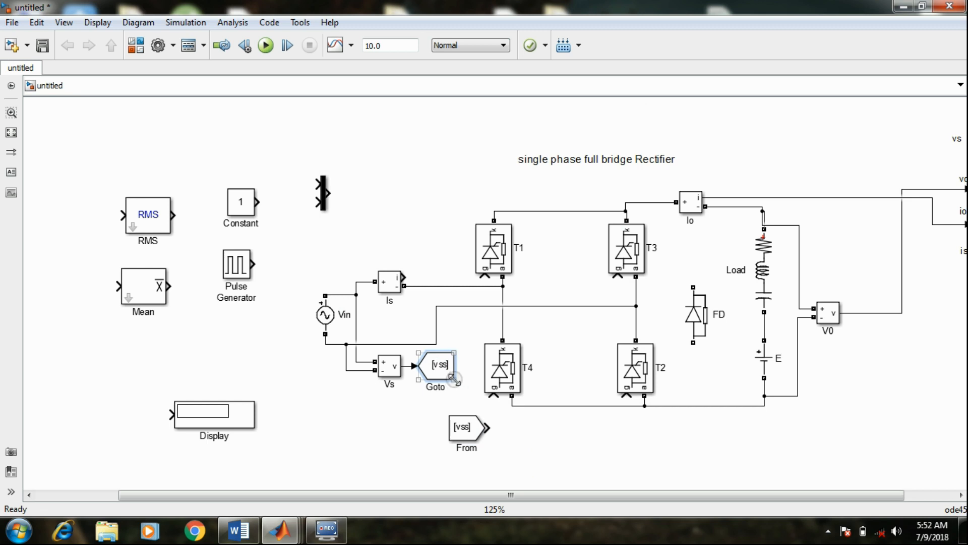
{"action": "left_click_drag", "start_coordinate": [453, 379], "coordinate": [439, 372]}
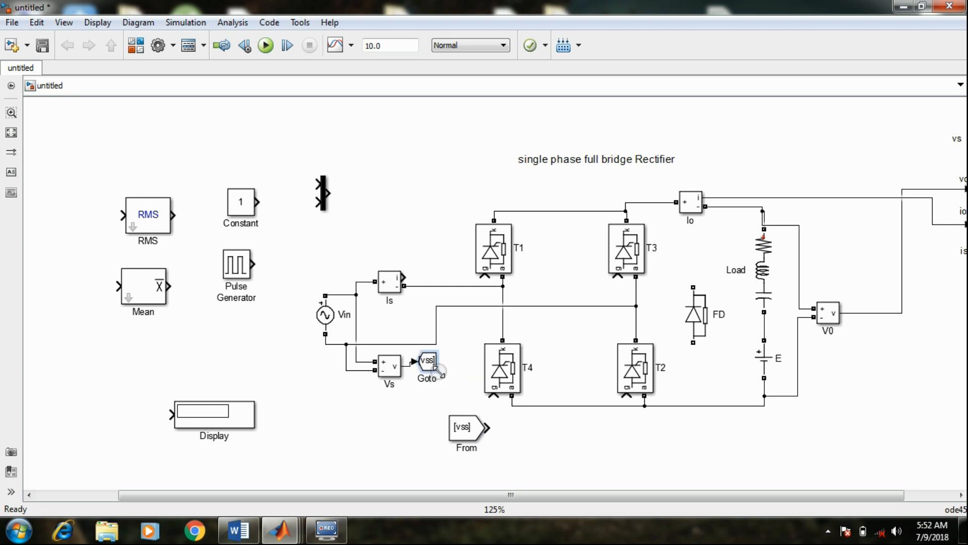
{"action": "left_click", "coordinate": [484, 439]}
{"action": "left_click_drag", "start_coordinate": [485, 439], "coordinate": [469, 432]}
Move the vss From block next to the Scope and connect it to the vs input
{"action": "left_click_drag", "start_coordinate": [511, 495], "coordinate": [562, 497]}
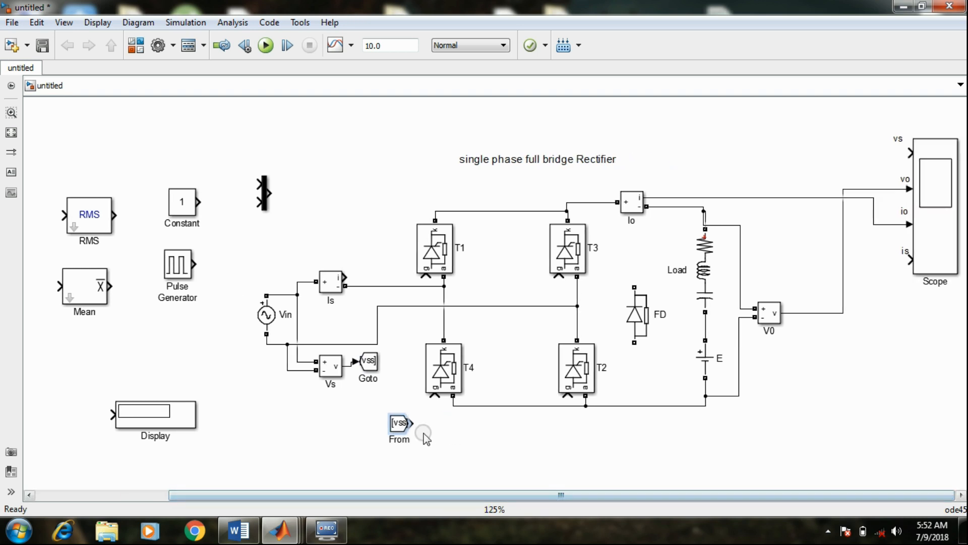
{"action": "left_click", "coordinate": [399, 426]}
{"action": "left_click_drag", "start_coordinate": [399, 425], "coordinate": [444, 433]}
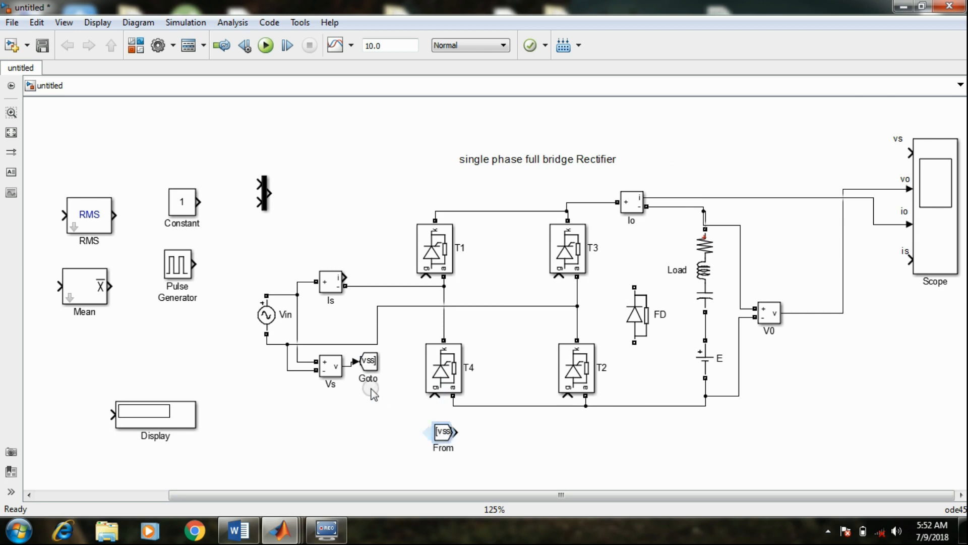
{"action": "left_click", "coordinate": [329, 376]}
{"action": "left_click", "coordinate": [370, 360]}
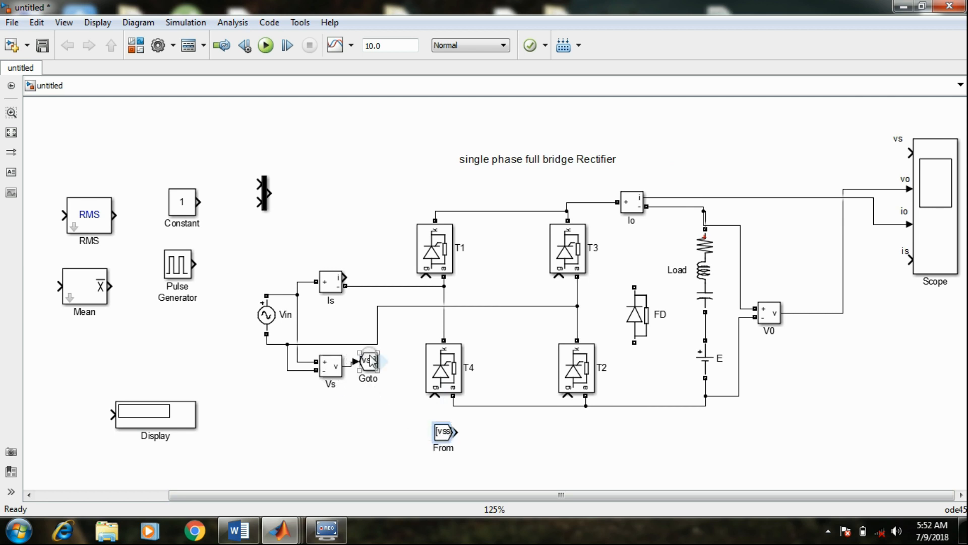
{"action": "left_click", "coordinate": [440, 439]}
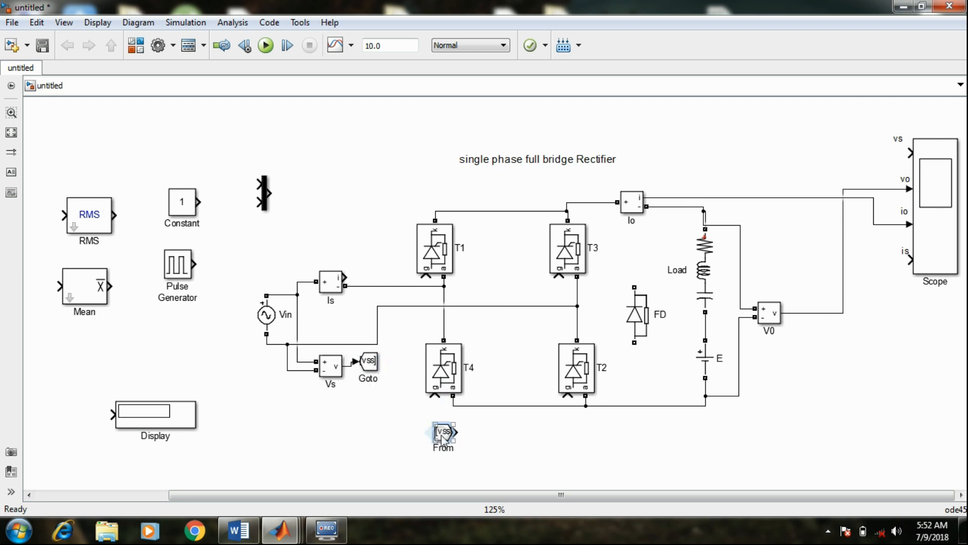
{"action": "left_click_drag", "start_coordinate": [449, 440], "coordinate": [889, 154]}
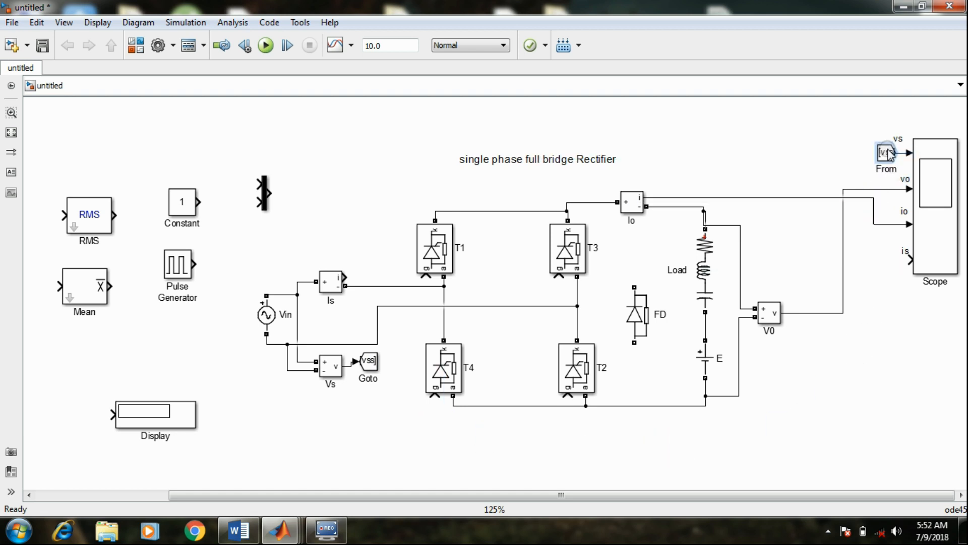
{"action": "left_click", "coordinate": [330, 354]}
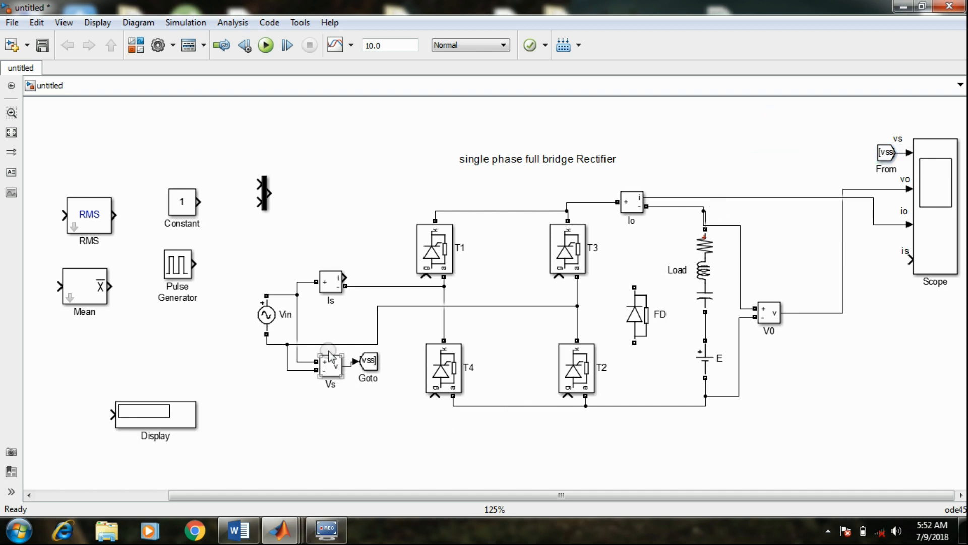
{"action": "left_click", "coordinate": [385, 362]}
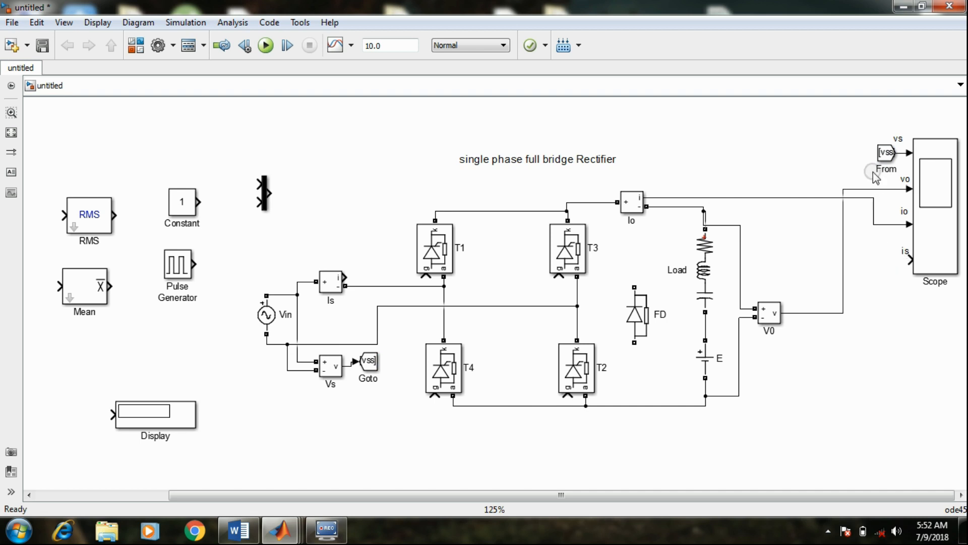
{"action": "left_click", "coordinate": [919, 153]}
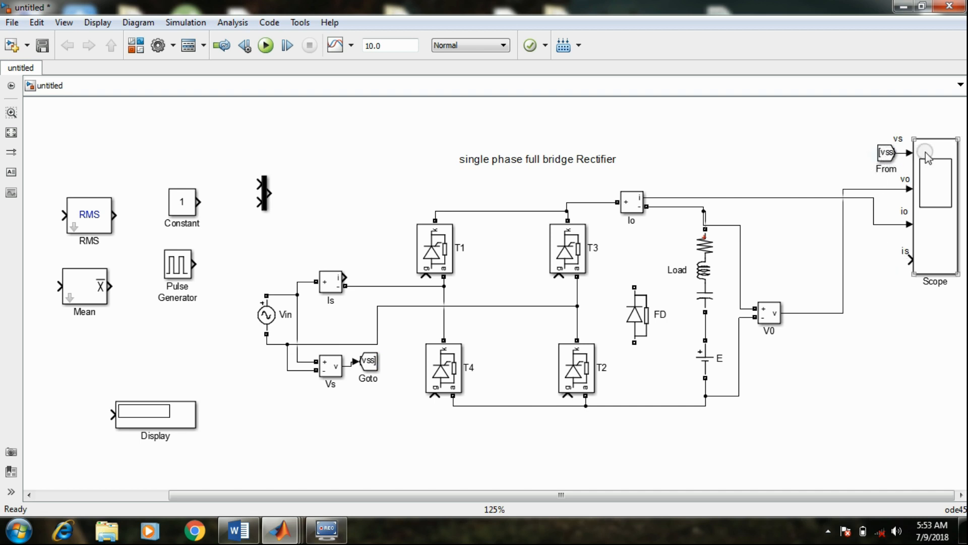
{"action": "left_click", "coordinate": [861, 369]}
Duplicate the vss Goto block into the free space above Is and set the copy's Goto tag to iss
{"action": "left_click_drag", "start_coordinate": [371, 360], "coordinate": [378, 211]}
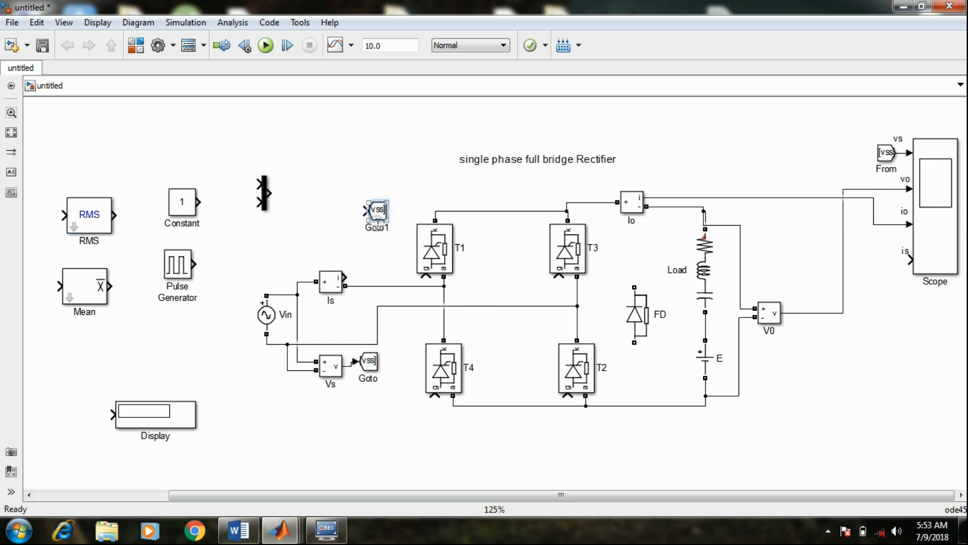
{"action": "double_click", "coordinate": [379, 211]}
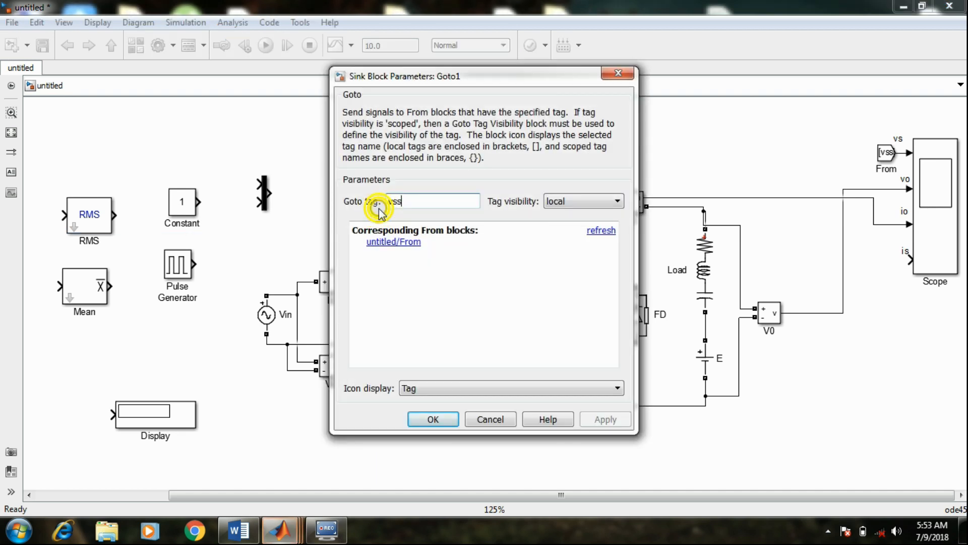
{"action": "type", "text": "v"}
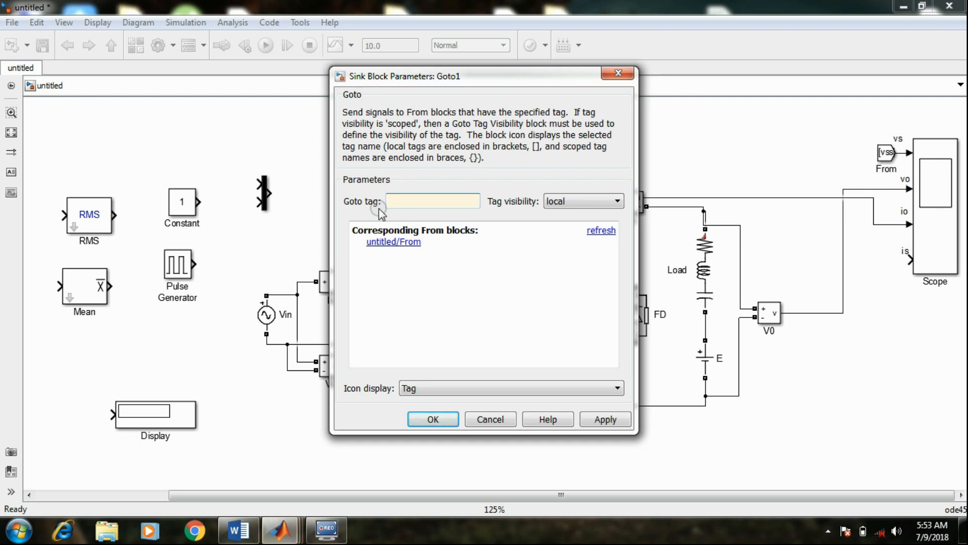
{"action": "left_click", "coordinate": [605, 429]}
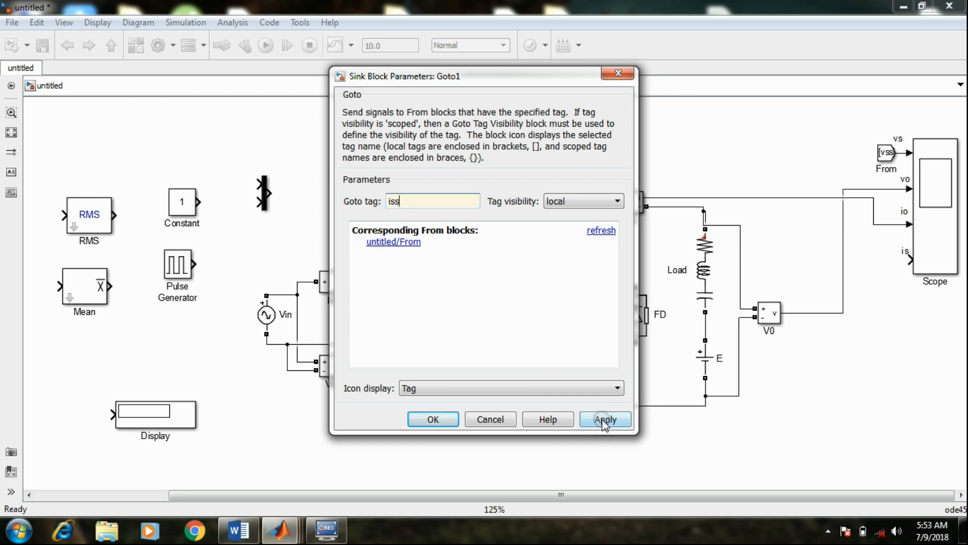
{"action": "left_click", "coordinate": [432, 420]}
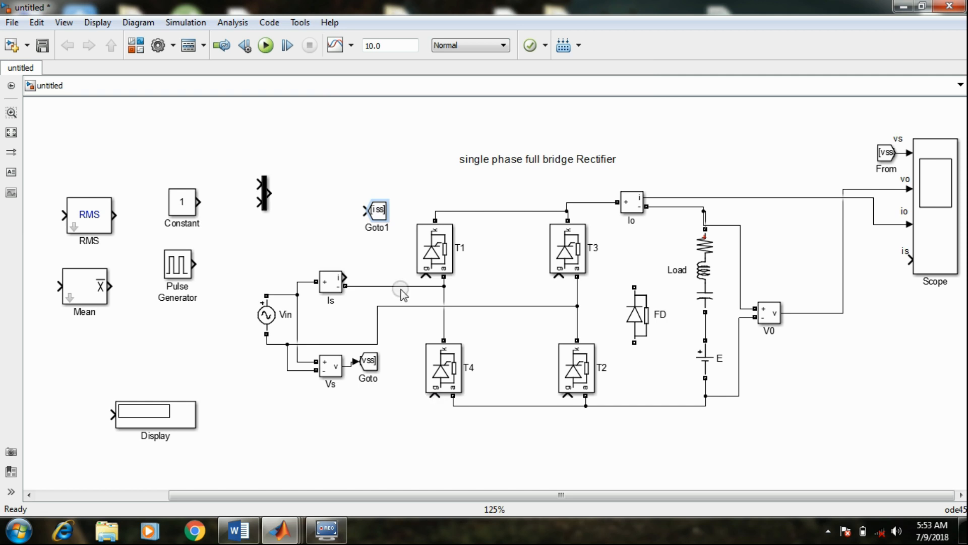
{"action": "left_click", "coordinate": [385, 222]}
{"action": "left_click", "coordinate": [378, 209]}
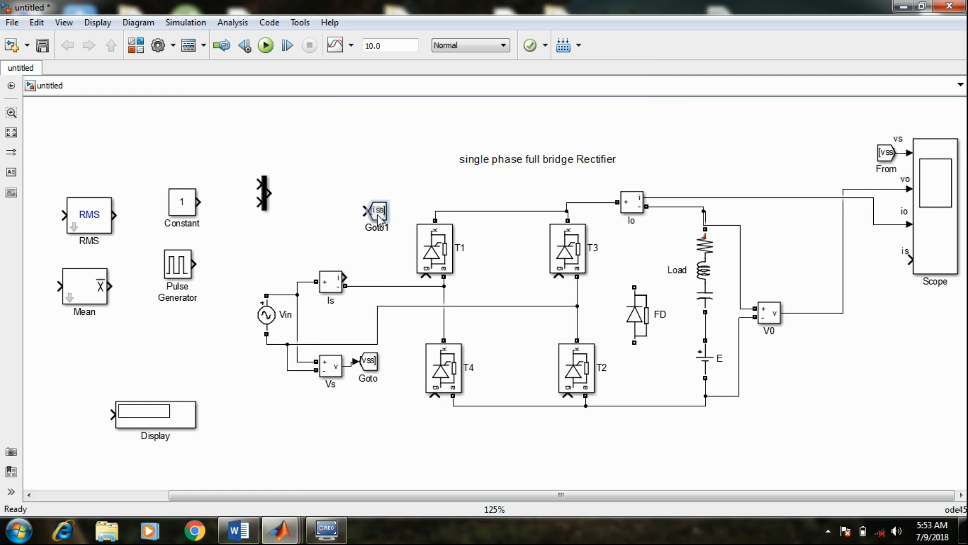
{"action": "left_click", "coordinate": [378, 208]}
{"action": "left_click_drag", "start_coordinate": [379, 210], "coordinate": [381, 189]}
{"action": "left_click", "coordinate": [422, 184]}
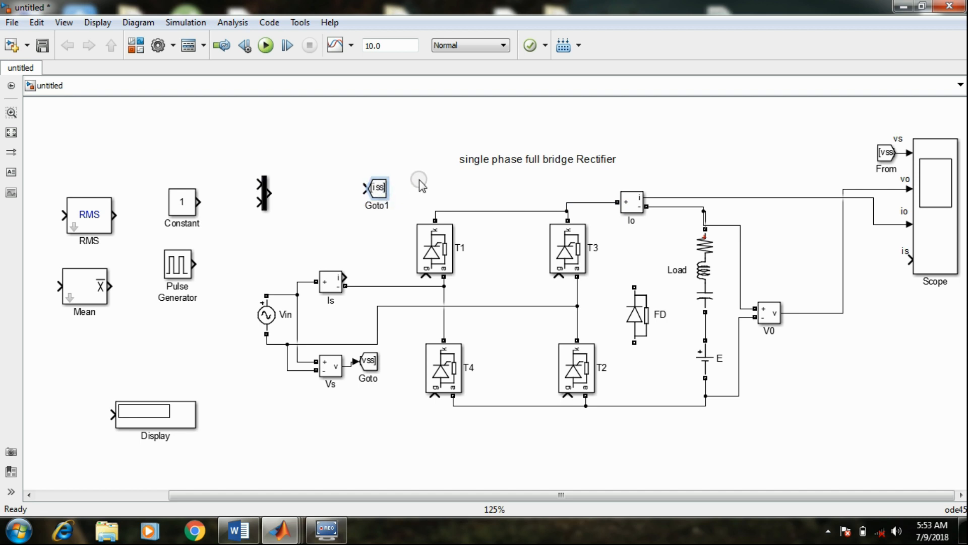
Duplicate the vss From block beside the Scope's is input and set the copy's Goto tag to iss
{"action": "left_click", "coordinate": [908, 212]}
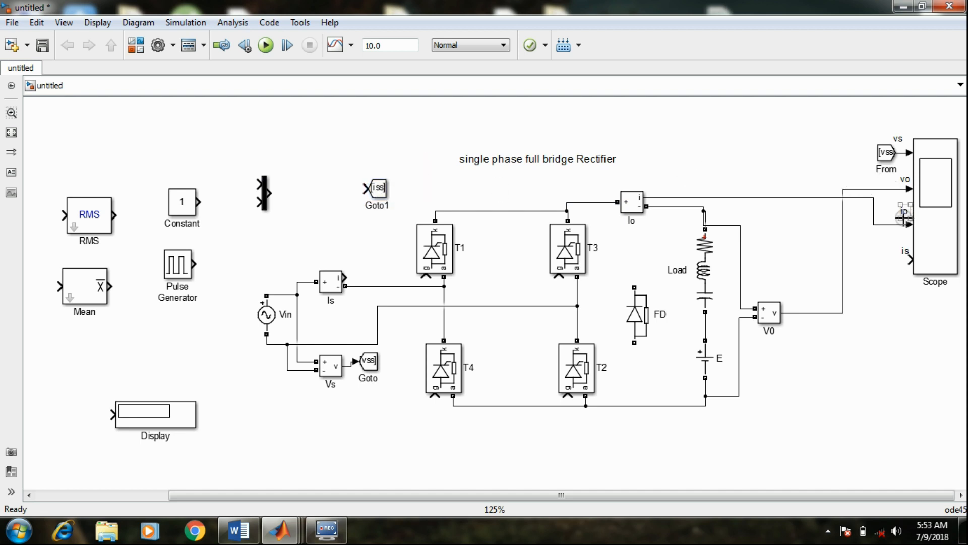
{"action": "left_click", "coordinate": [893, 252]}
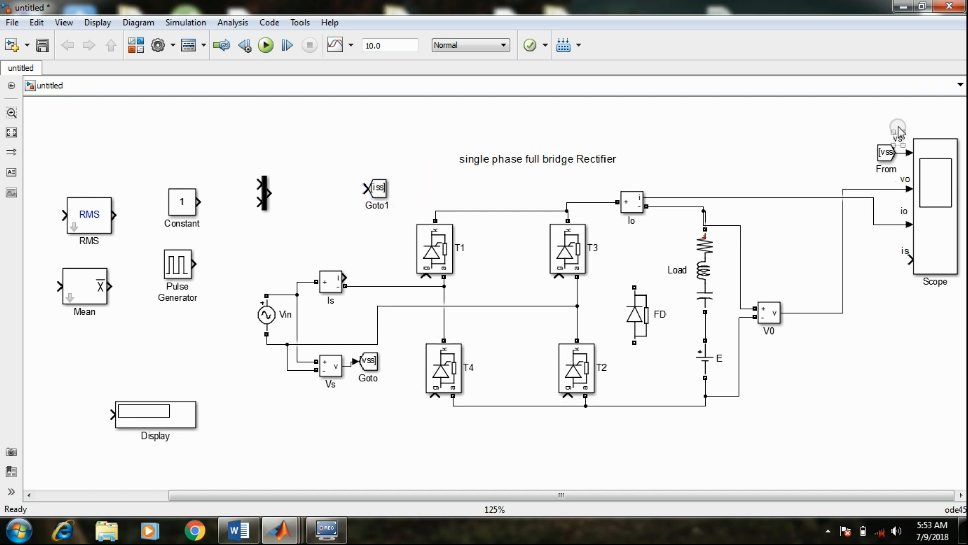
{"action": "left_click", "coordinate": [886, 152]}
{"action": "left_click_drag", "start_coordinate": [886, 152], "coordinate": [886, 269]}
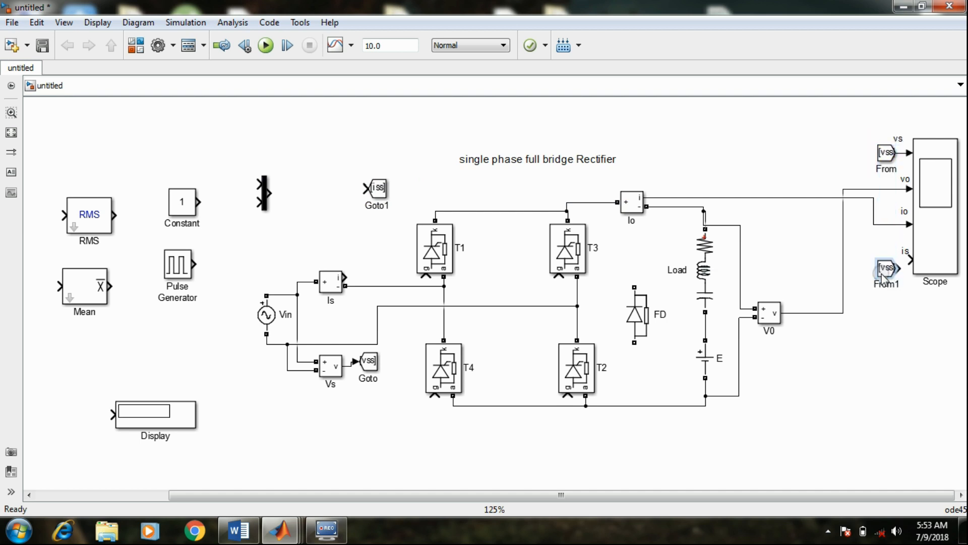
{"action": "double_click", "coordinate": [887, 268]}
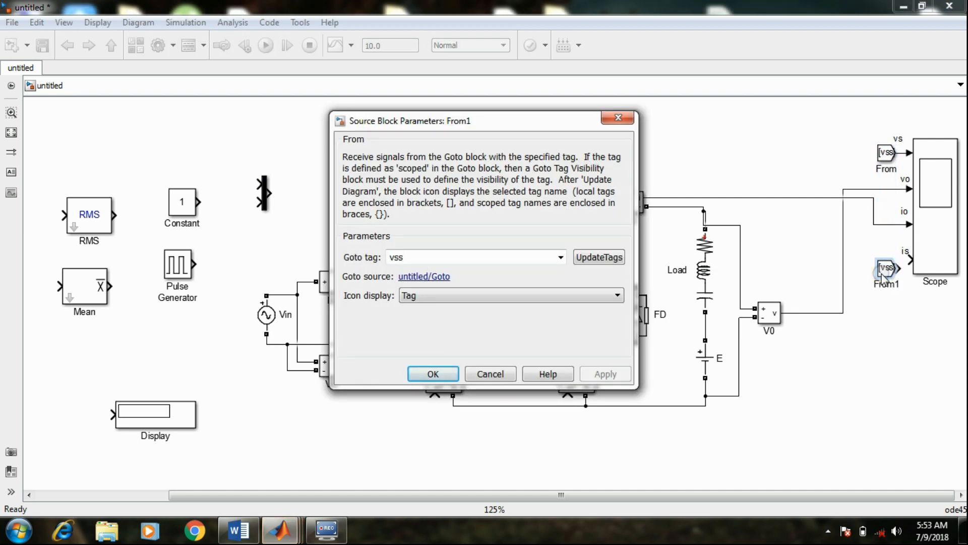
{"action": "key", "text": "BackSpace"}
{"action": "key", "text": "BackSpace"}
{"action": "key", "text": "BackSpace"}
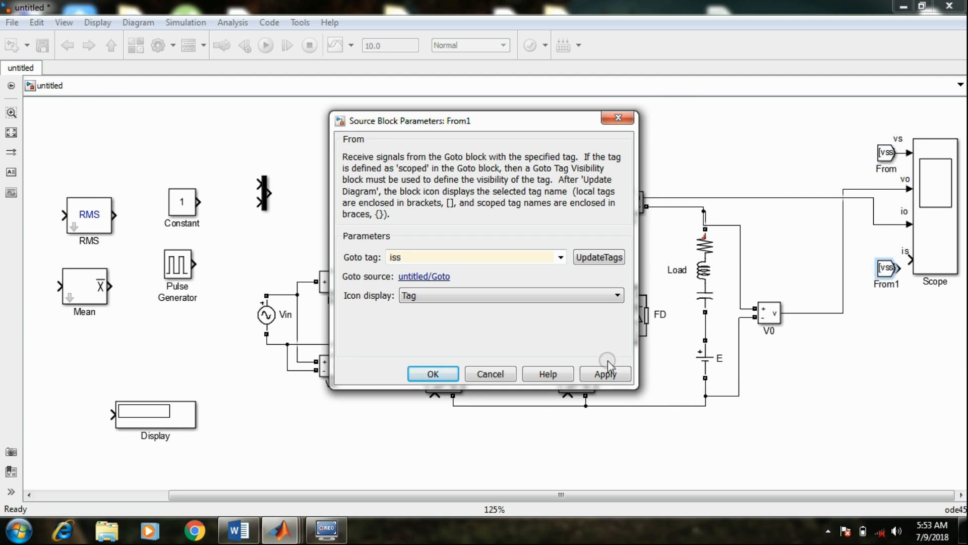
{"action": "left_click", "coordinate": [605, 374]}
{"action": "left_click", "coordinate": [430, 374]}
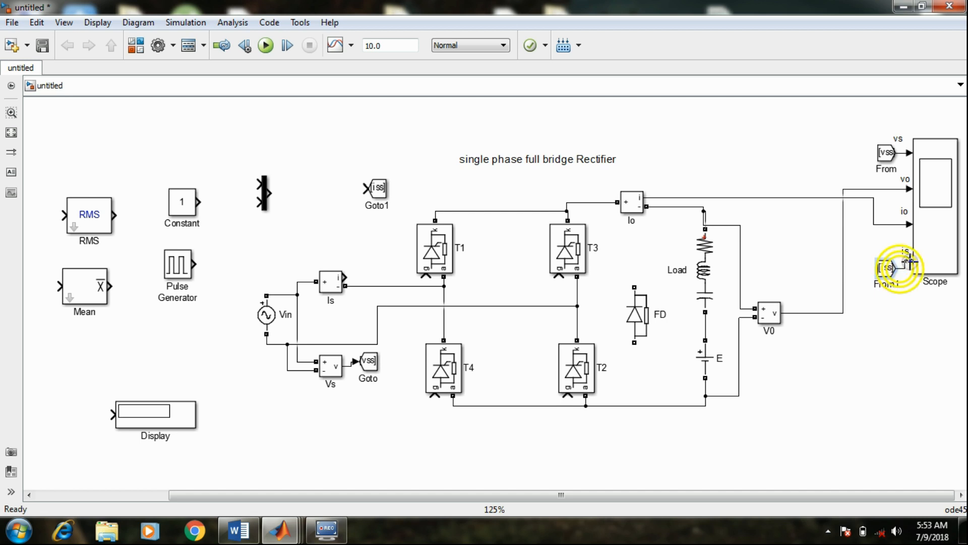
Connect the iss From block to the Scope's is input and the iss Goto block to the current output of Is
{"action": "left_click_drag", "start_coordinate": [891, 267], "coordinate": [871, 274]}
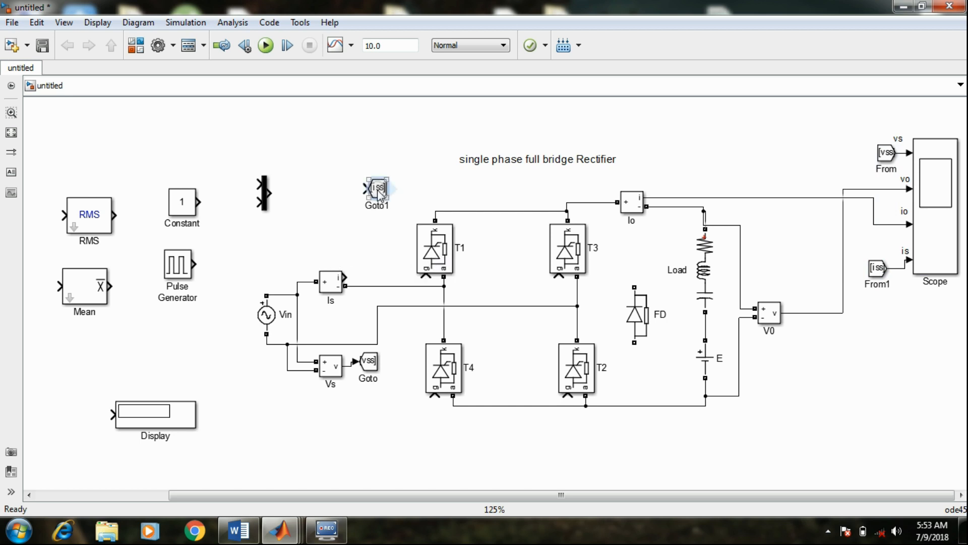
{"action": "mouse_move", "coordinate": [378, 190]}
{"action": "left_mouse_down"}
{"action": "mouse_move", "coordinate": [379, 261]}
{"action": "mouse_move", "coordinate": [346, 276]}
{"action": "left_mouse_up"}
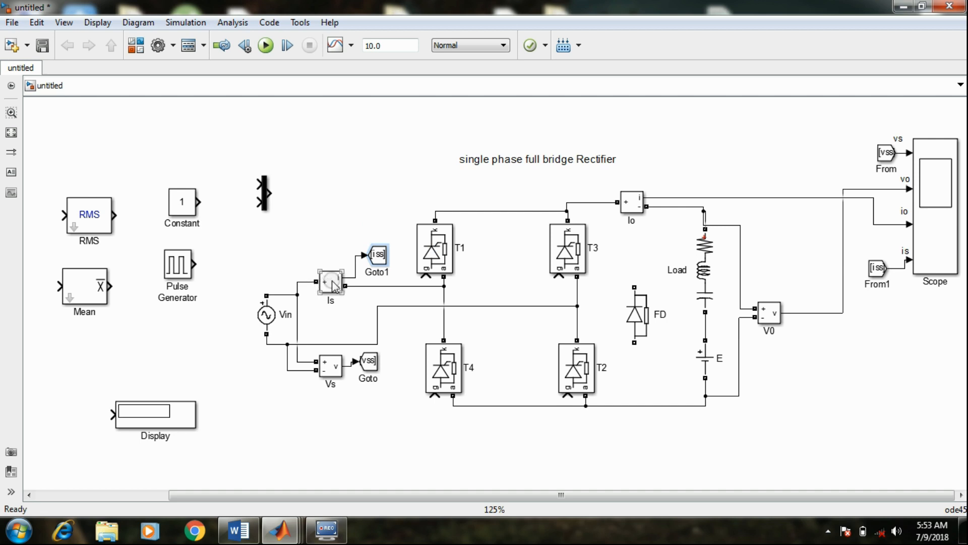
{"action": "left_click", "coordinate": [380, 254]}
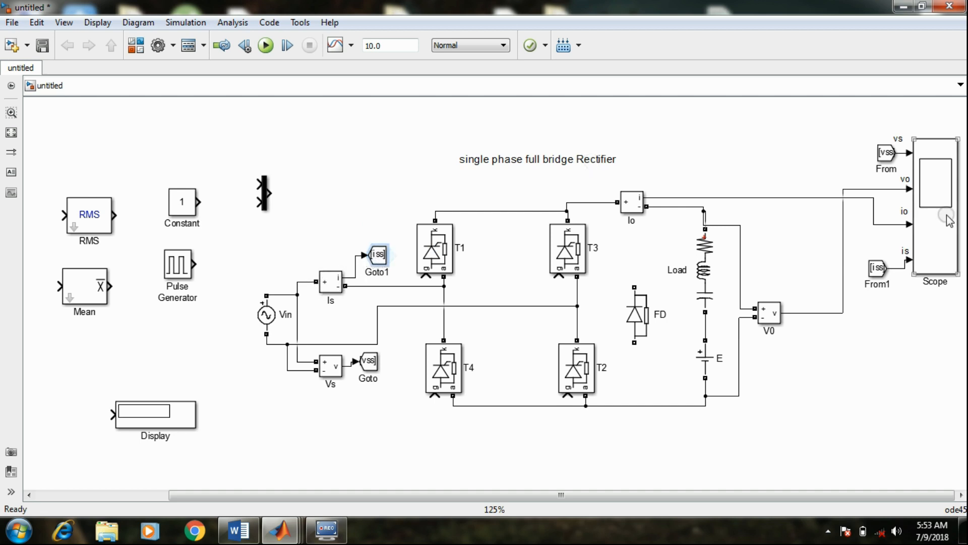
{"action": "left_click", "coordinate": [878, 269]}
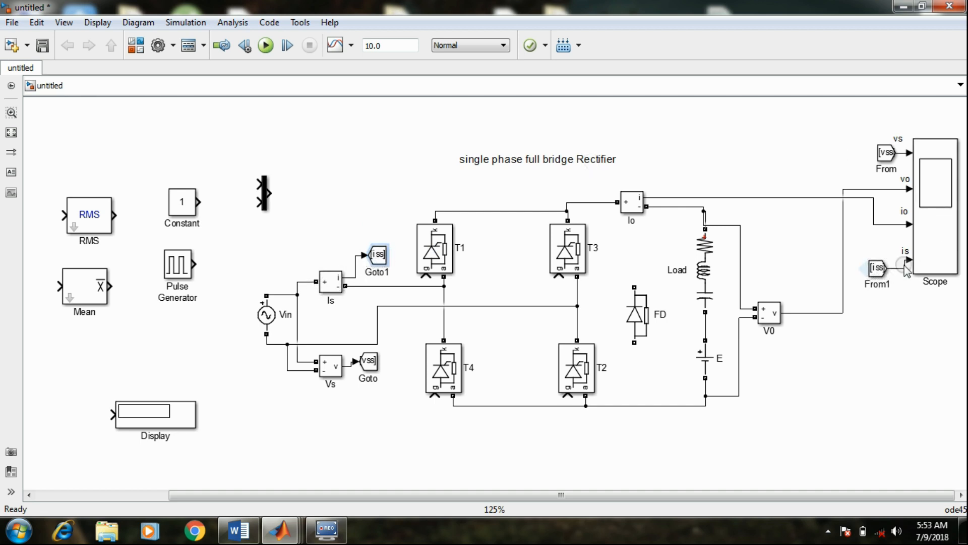
{"action": "double_click", "coordinate": [935, 246]}
{"action": "left_click_drag", "start_coordinate": [399, 495], "coordinate": [436, 494]}
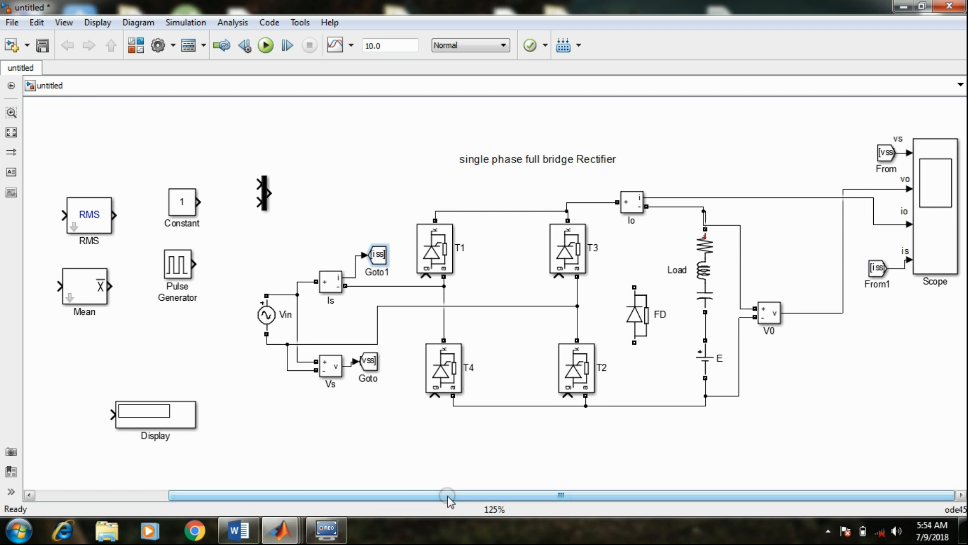
Place the RMS and Mean blocks below the Scope and connect both inputs to the output of V0
{"action": "left_click", "coordinate": [78, 271]}
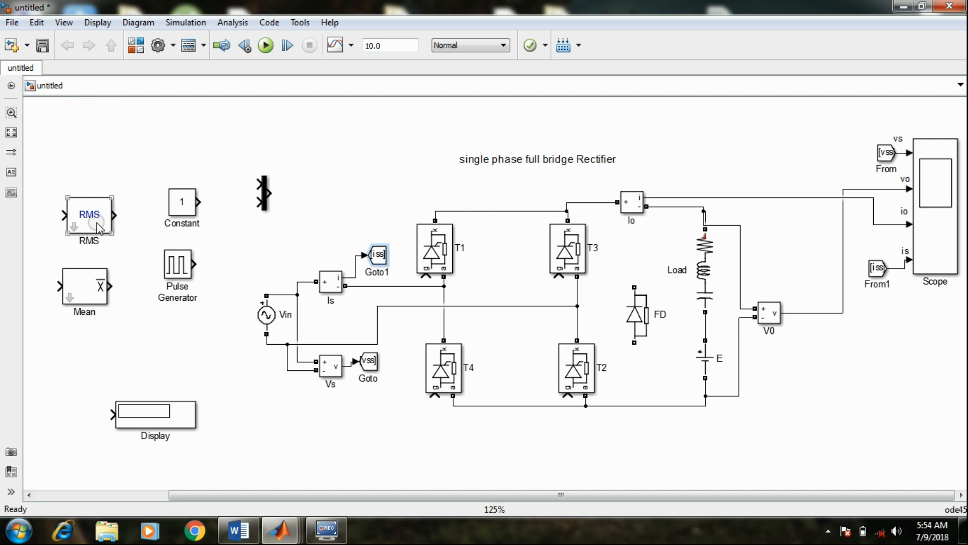
{"action": "left_click_drag", "start_coordinate": [96, 222], "coordinate": [817, 313]}
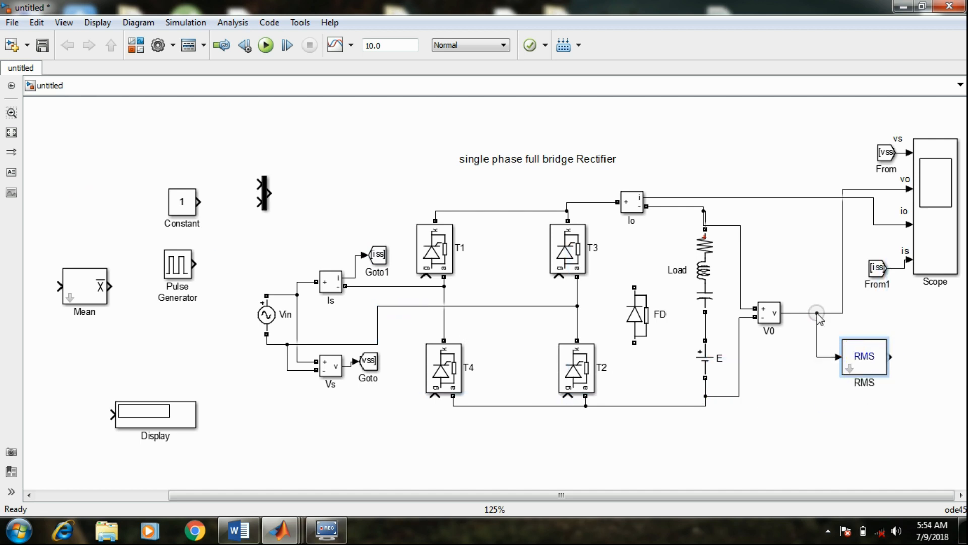
{"action": "left_click_drag", "start_coordinate": [80, 293], "coordinate": [819, 356]}
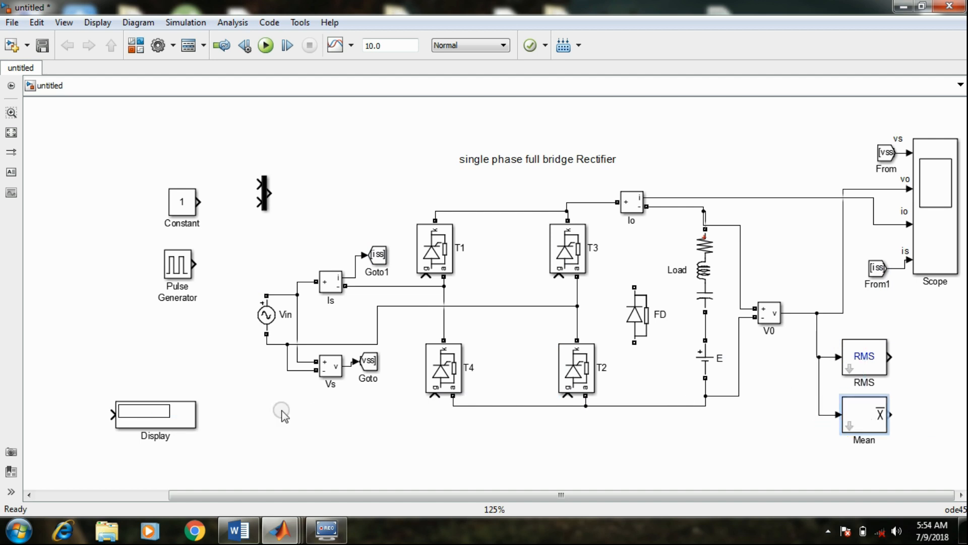
Place a copy of the Display block beside RMS and the original beside Mean, and connect each to its block's output
{"action": "left_click_drag", "start_coordinate": [133, 414], "coordinate": [921, 358]}
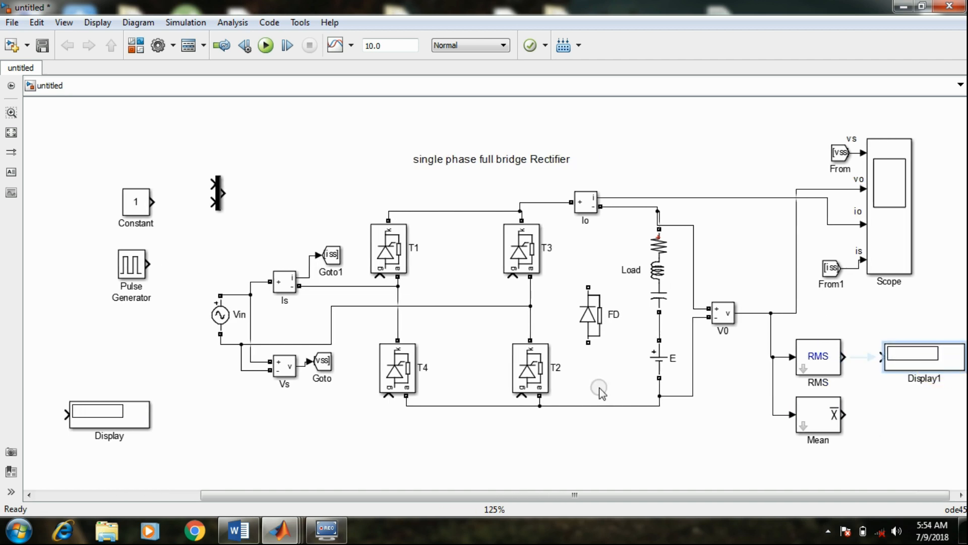
{"action": "left_click_drag", "start_coordinate": [135, 422], "coordinate": [951, 422]}
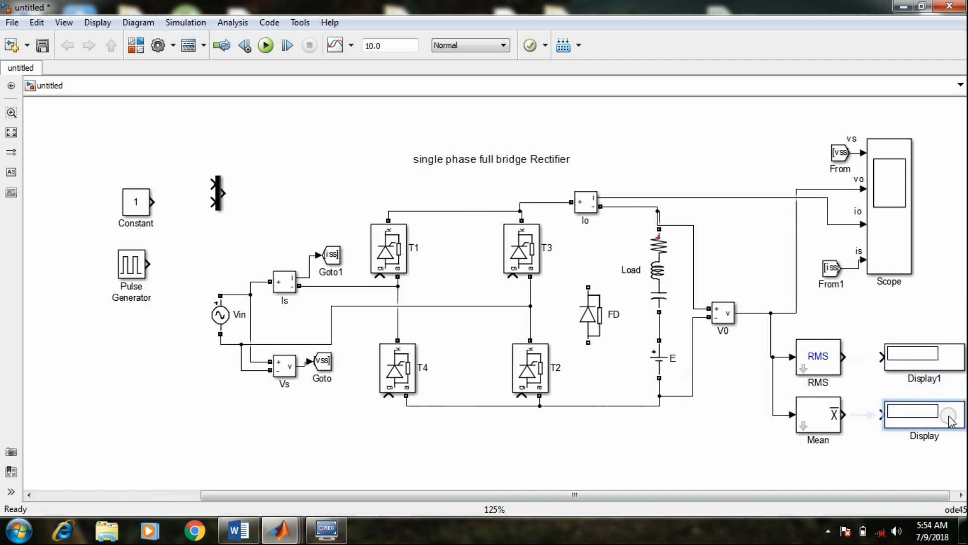
{"action": "left_click", "coordinate": [872, 414]}
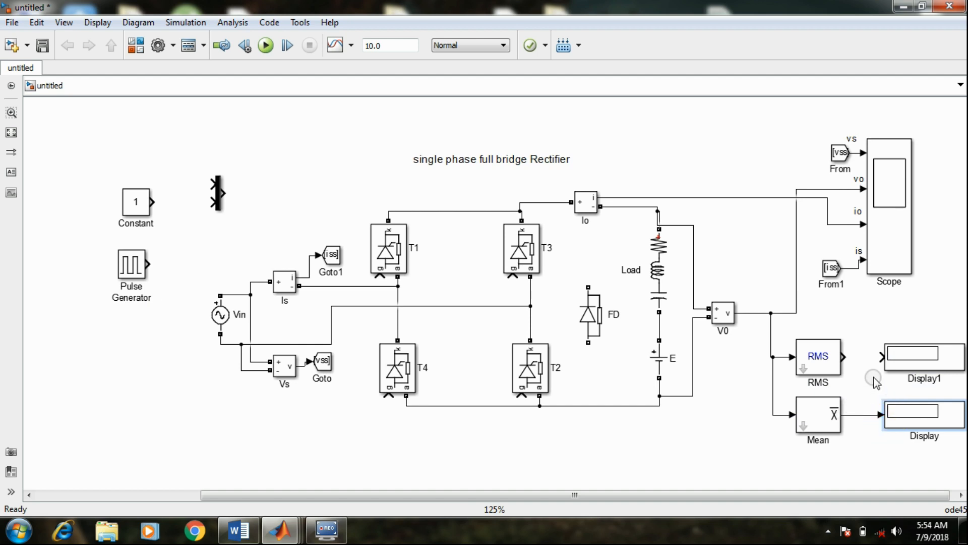
{"action": "left_click", "coordinate": [882, 357]}
{"action": "left_click", "coordinate": [921, 372]}
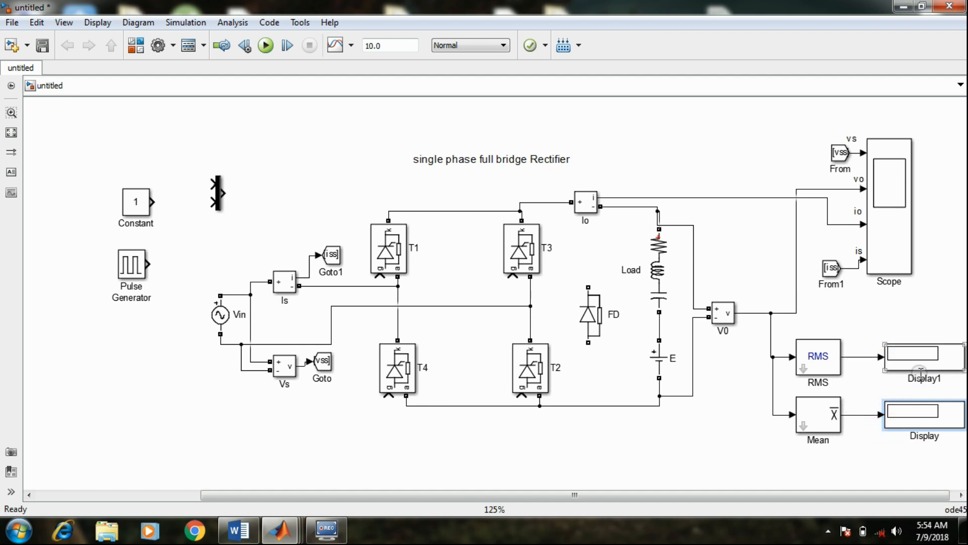
Rename the display connected to RMS as Vor and the display connected to Mean as Vo
{"action": "double_click", "coordinate": [925, 379]}
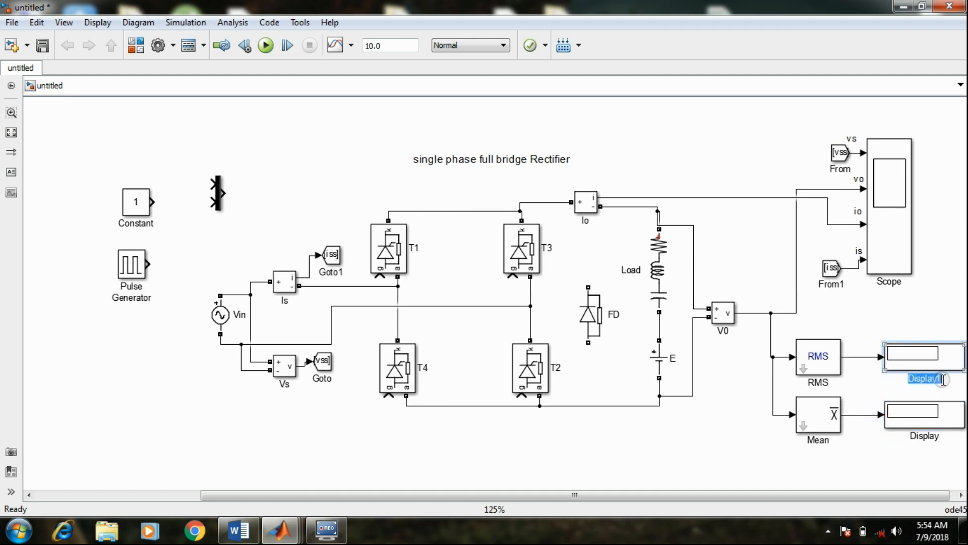
{"action": "type", "text": "avg"}
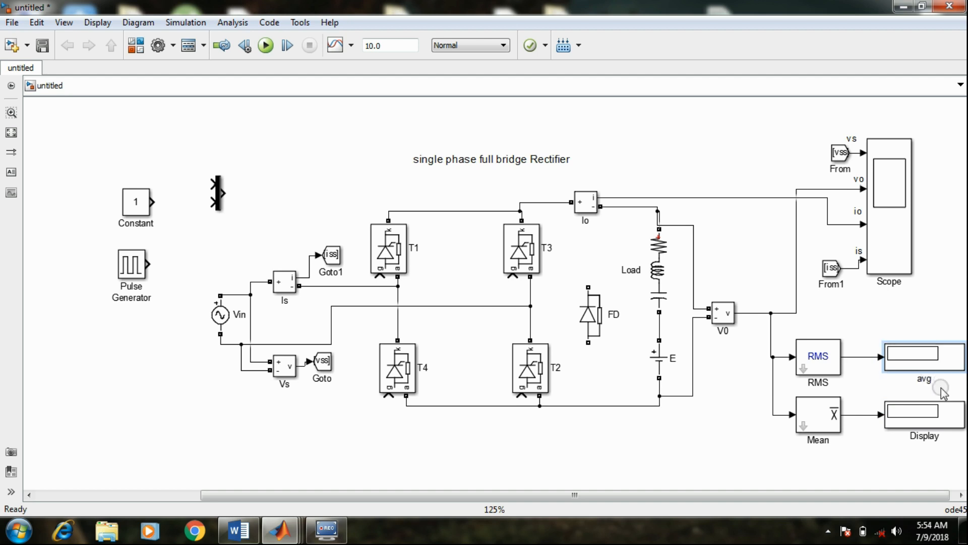
{"action": "left_click", "coordinate": [935, 434]}
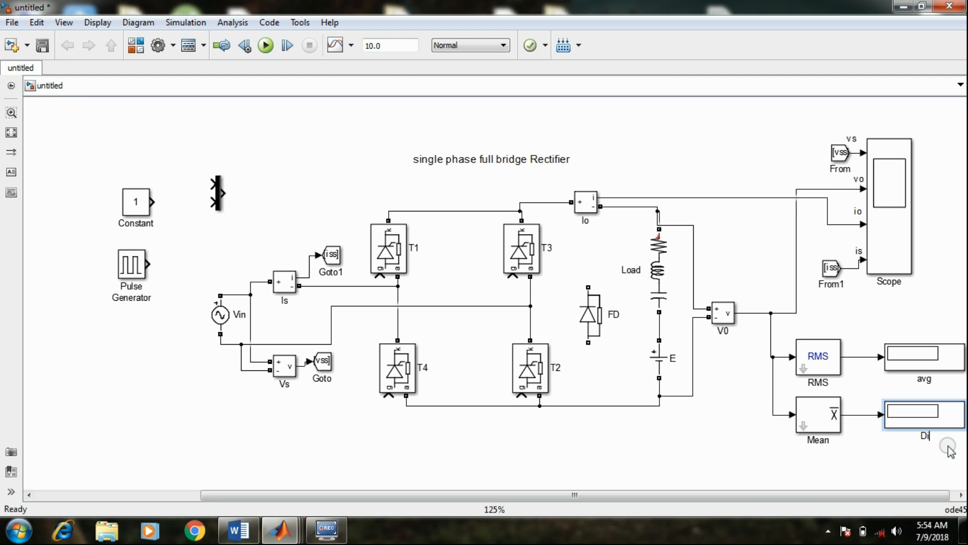
{"action": "left_click", "coordinate": [933, 379]}
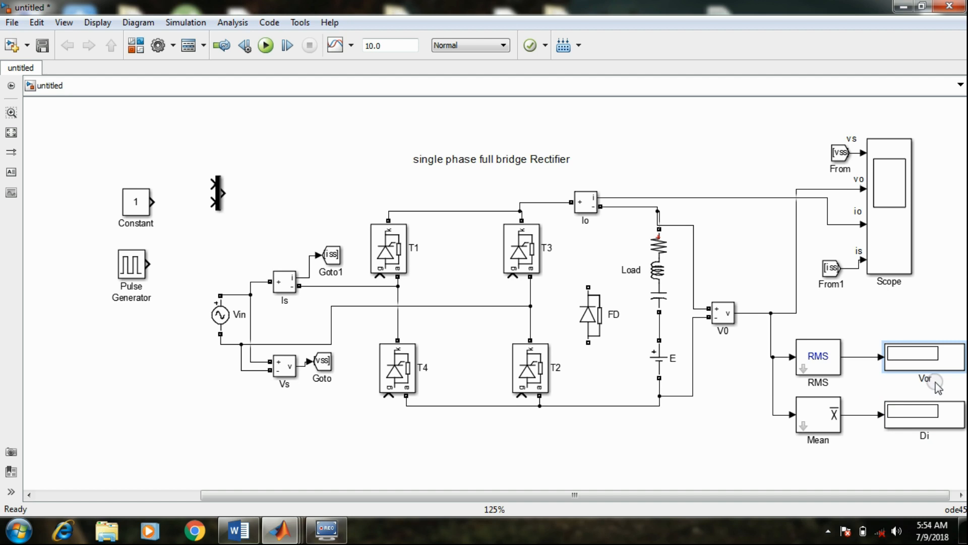
{"action": "left_click", "coordinate": [927, 436]}
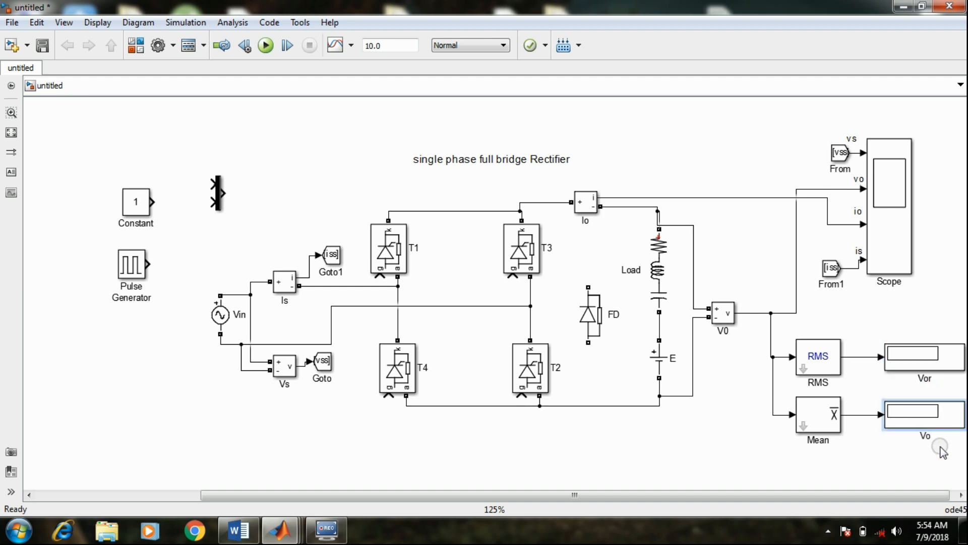
Move the Constant block and the two-input Mux up, side by side above the Pulse Generator
{"action": "left_click_drag", "start_coordinate": [906, 496], "coordinate": [911, 497]}
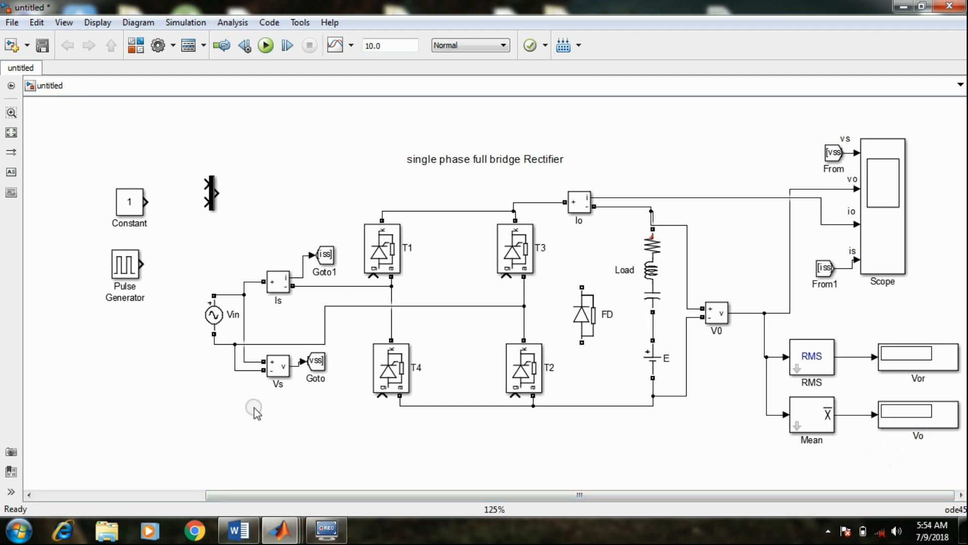
{"action": "left_click", "coordinate": [132, 206]}
{"action": "left_click_drag", "start_coordinate": [132, 207], "coordinate": [149, 166]}
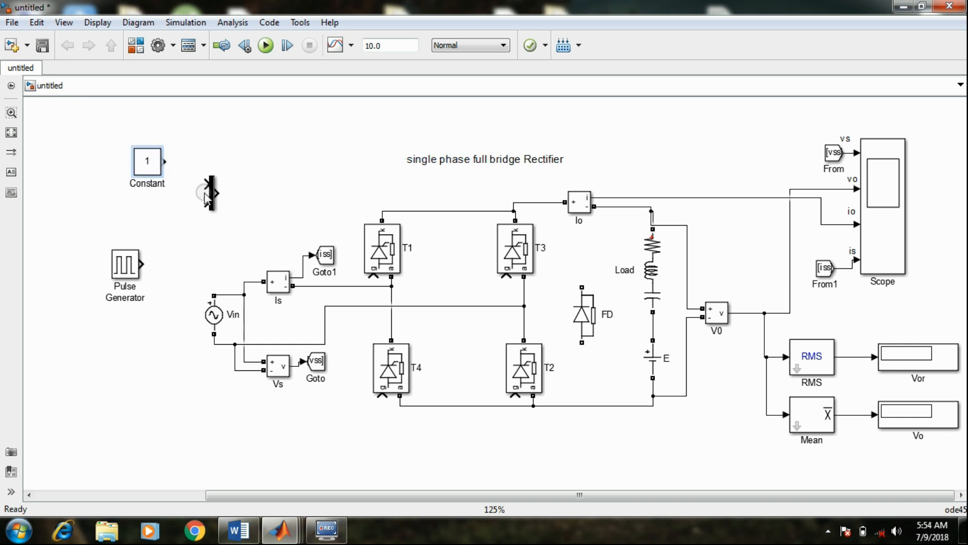
{"action": "left_click_drag", "start_coordinate": [207, 189], "coordinate": [200, 147]}
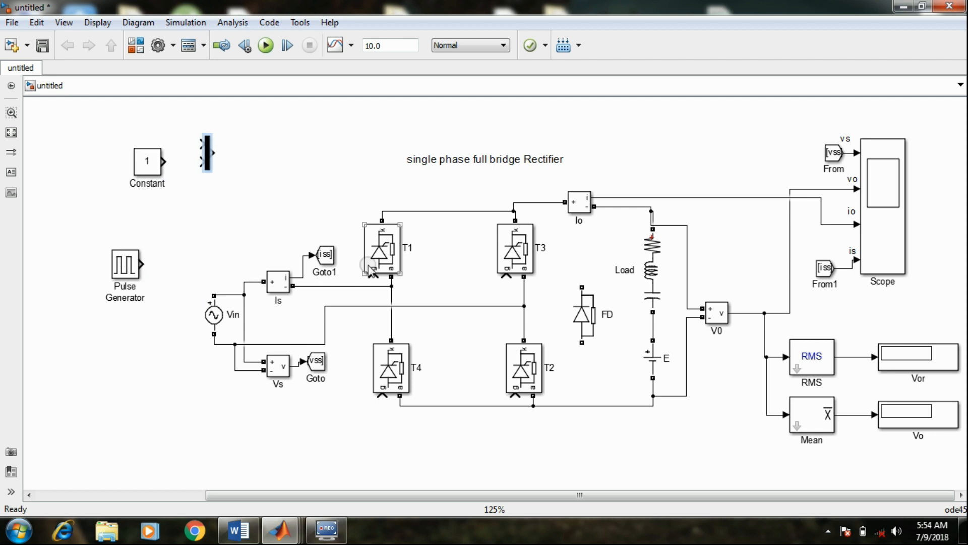
Shift the Vin source together with the Is, Vs and Goto blocks left, away from thyristors T1 and T4
{"action": "left_click", "coordinate": [387, 255]}
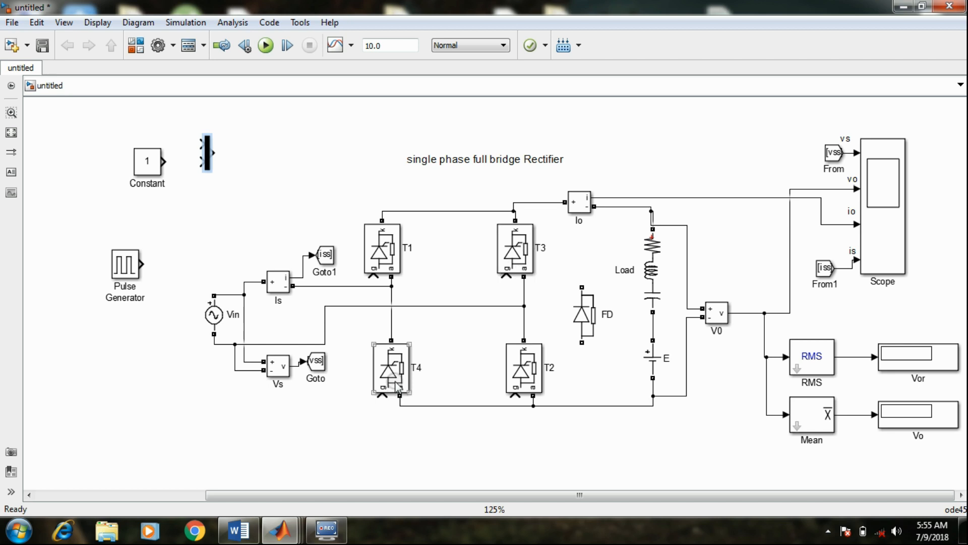
{"action": "left_click_drag", "start_coordinate": [350, 388], "coordinate": [218, 228]}
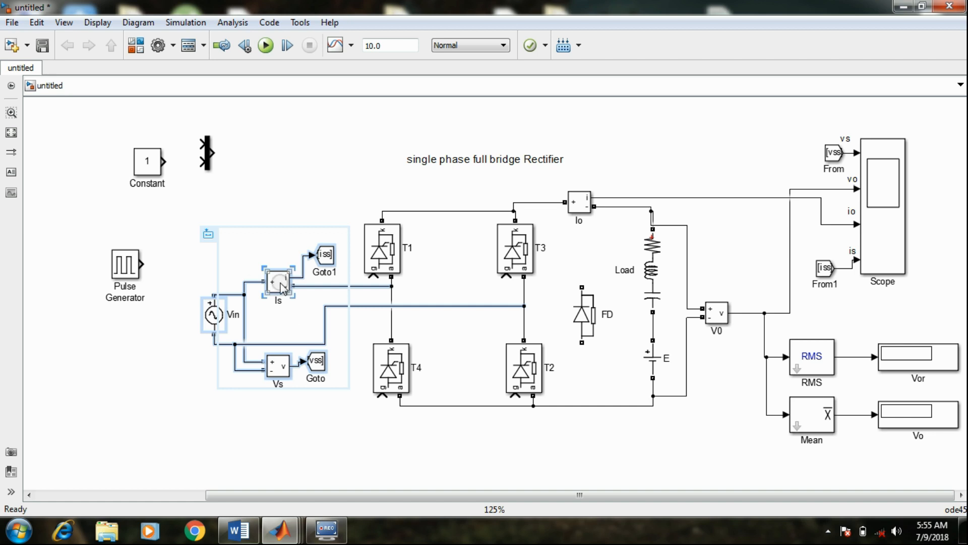
{"action": "left_click_drag", "start_coordinate": [275, 285], "coordinate": [244, 285]}
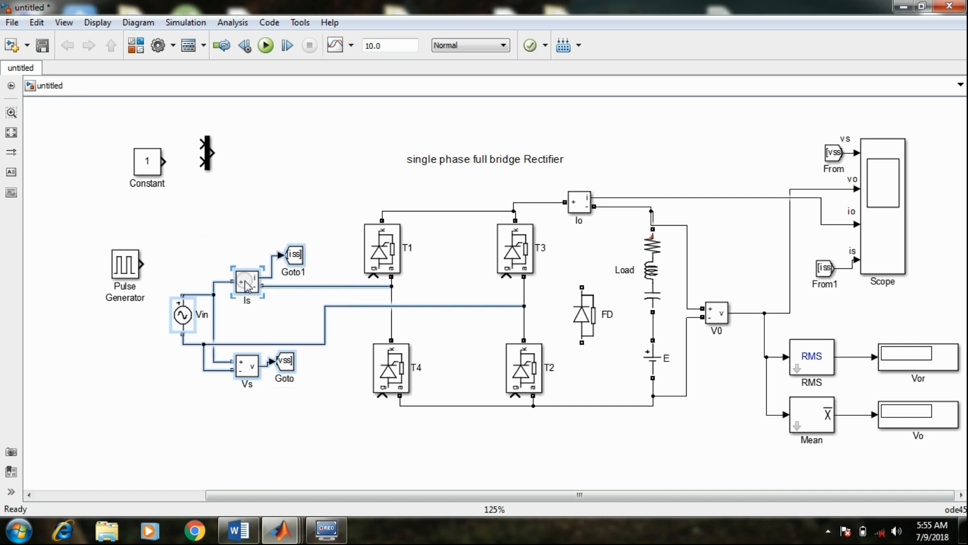
{"action": "left_click", "coordinate": [276, 217]}
Move the Pulse Generator to the upper left of thyristor T1 and rename it G1
{"action": "left_click_drag", "start_coordinate": [116, 275], "coordinate": [285, 160]}
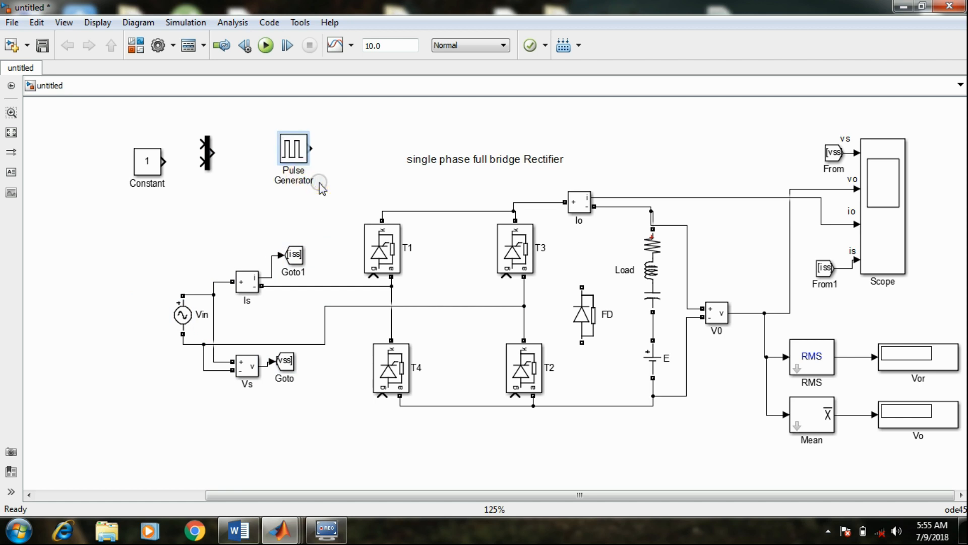
{"action": "key", "text": "BackSpace"}
{"action": "key", "text": "BackSpace"}
{"action": "left_click", "coordinate": [319, 181]}
{"action": "left_click", "coordinate": [294, 142]}
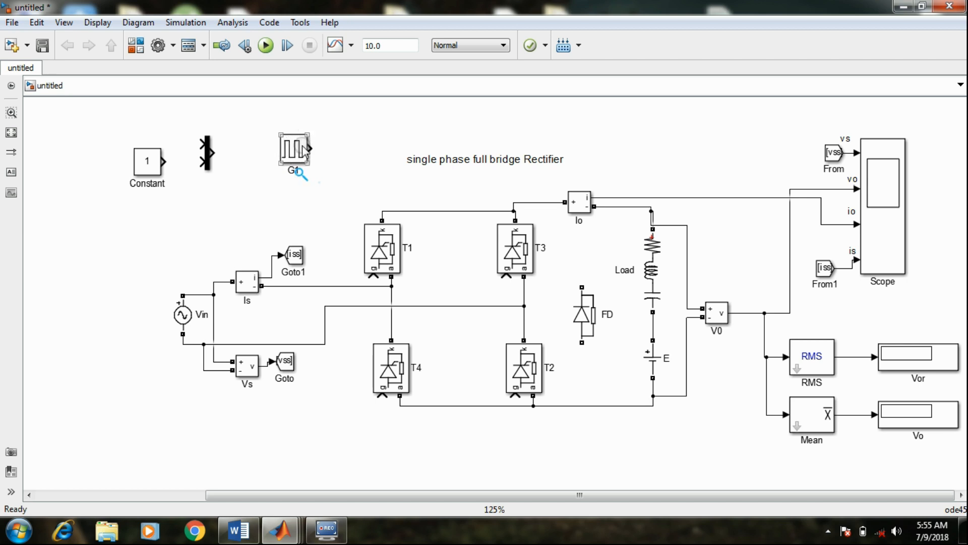
Place three copies of pulse generator G1, named G2, G3 and G4, around the source section
{"action": "left_click_drag", "start_coordinate": [297, 151], "coordinate": [53, 366]}
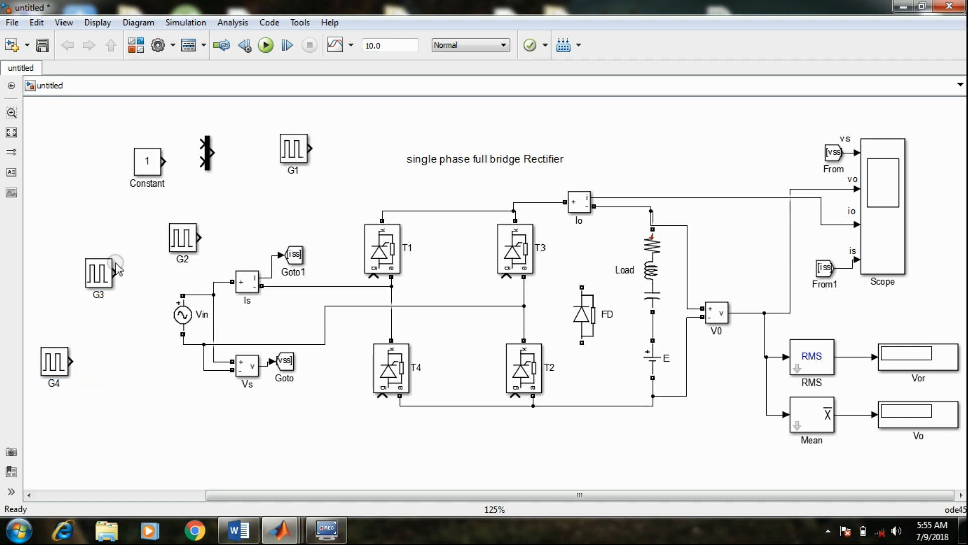
{"action": "left_click", "coordinate": [54, 365]}
{"action": "left_click", "coordinate": [134, 416]}
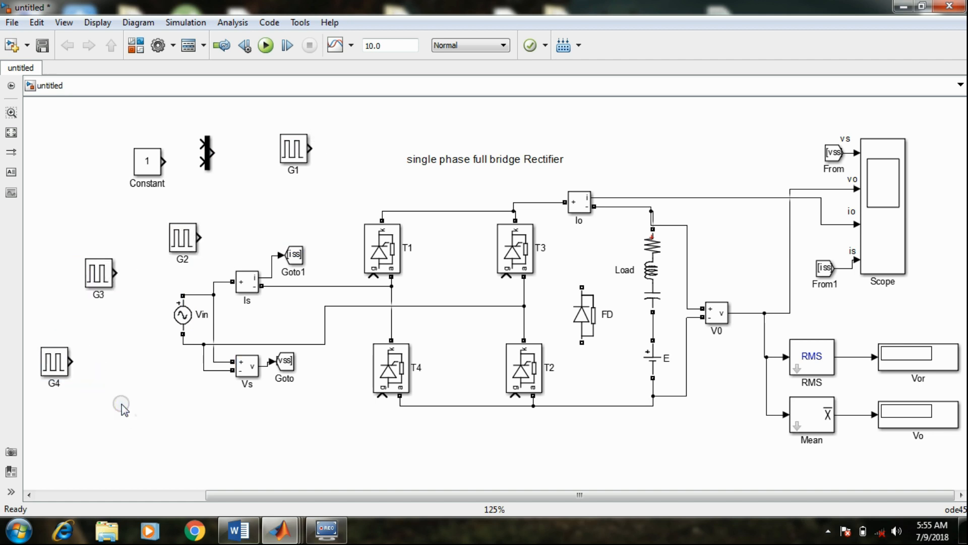
{"action": "left_click", "coordinate": [238, 201]}
{"action": "left_click", "coordinate": [291, 159]}
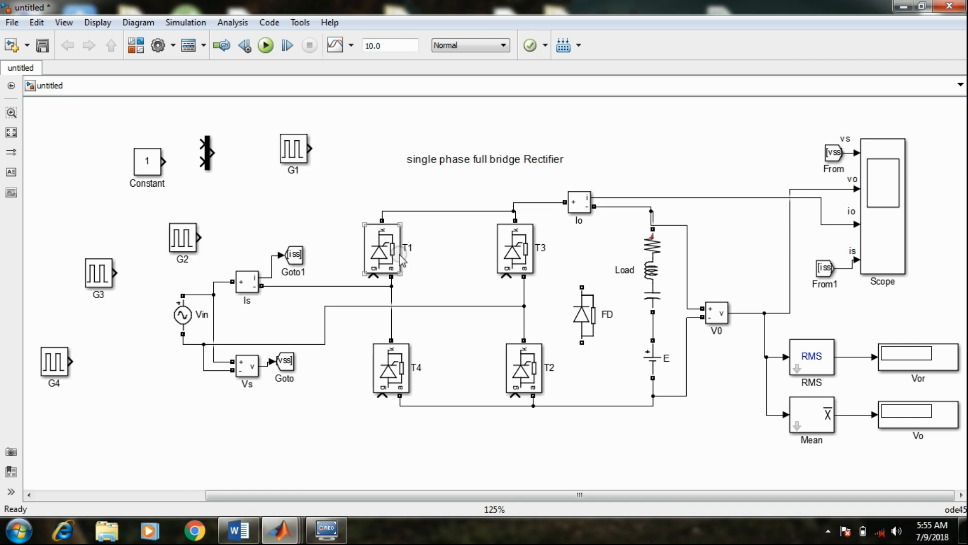
{"action": "left_click", "coordinate": [537, 362]}
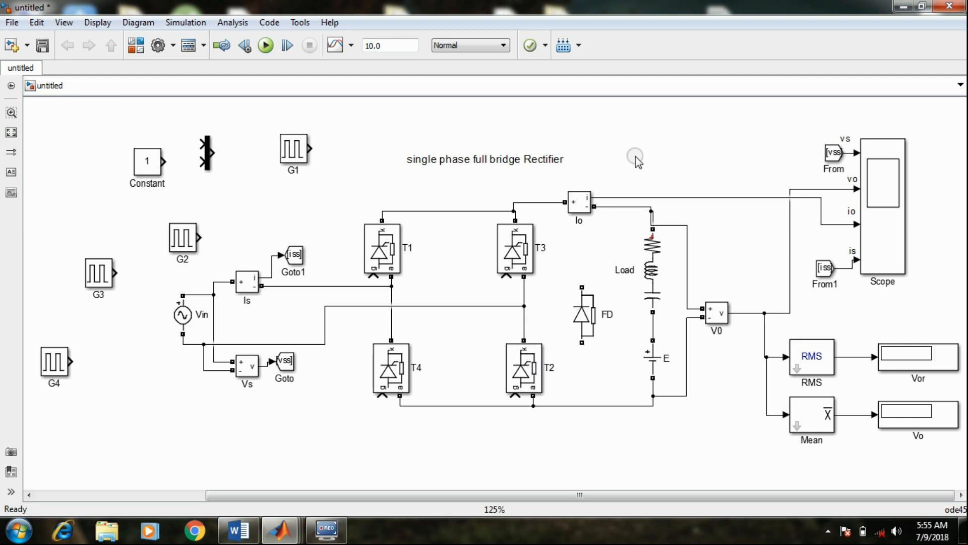
{"action": "left_click", "coordinate": [629, 145]}
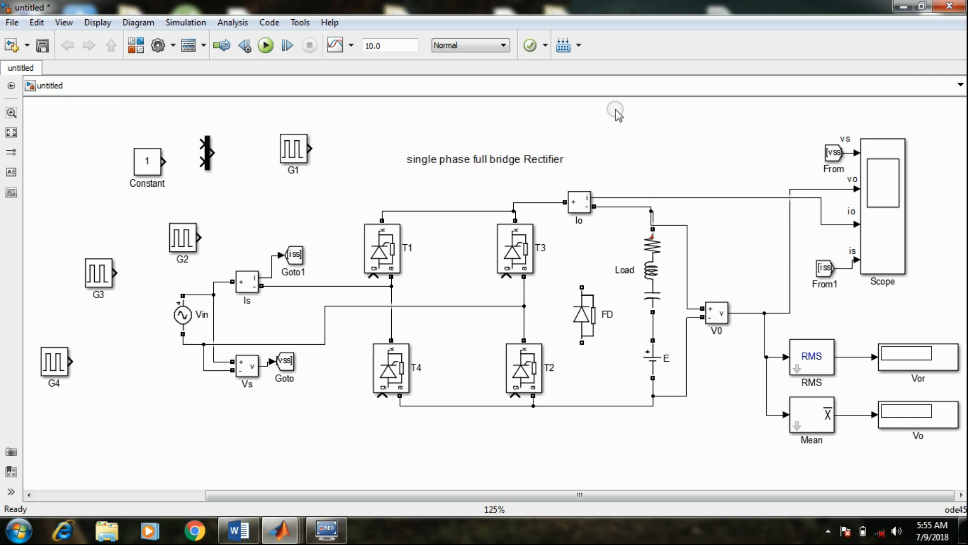
Open Paint and sketch a vertical and a horizontal axis with a sine wave of about one and a half cycles
{"action": "left_click", "coordinate": [19, 530]}
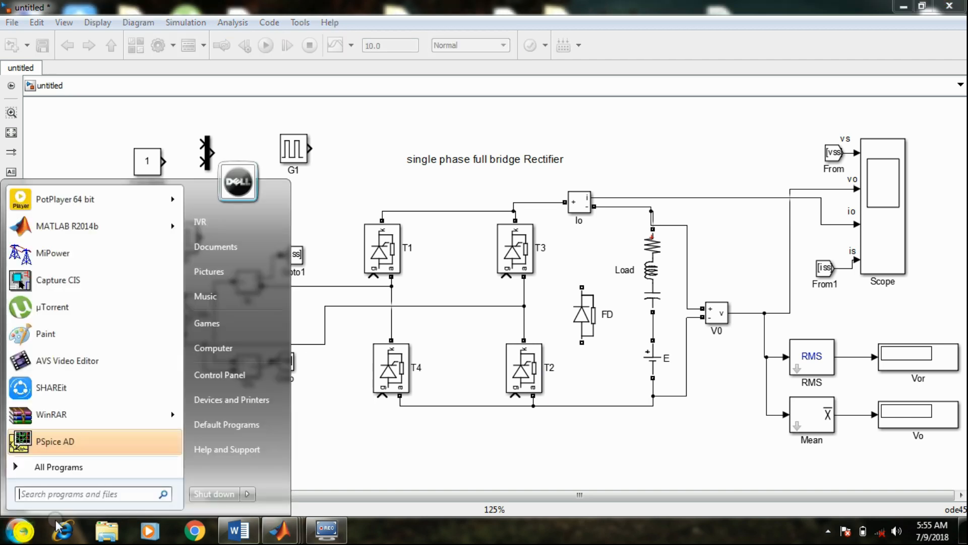
{"action": "type", "text": "paint"}
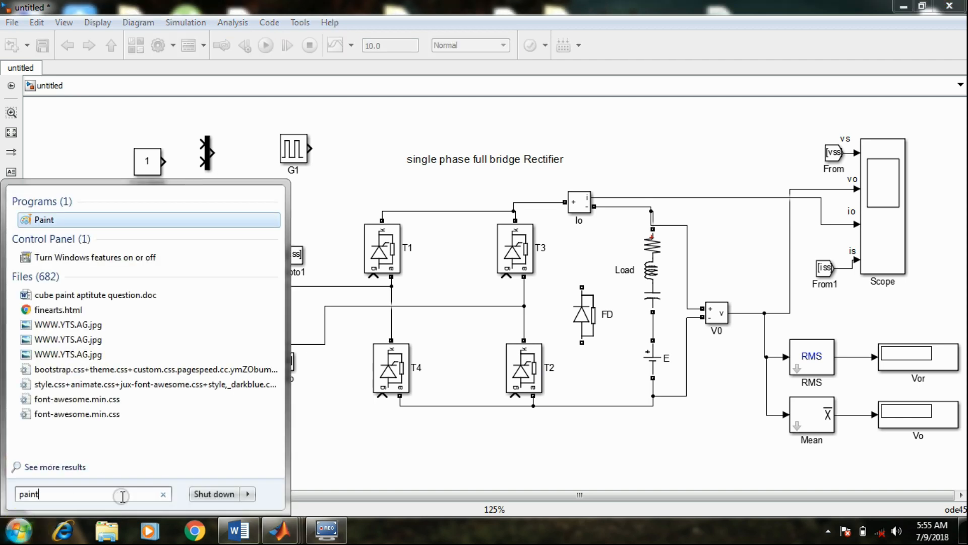
{"action": "key", "text": "Escape"}
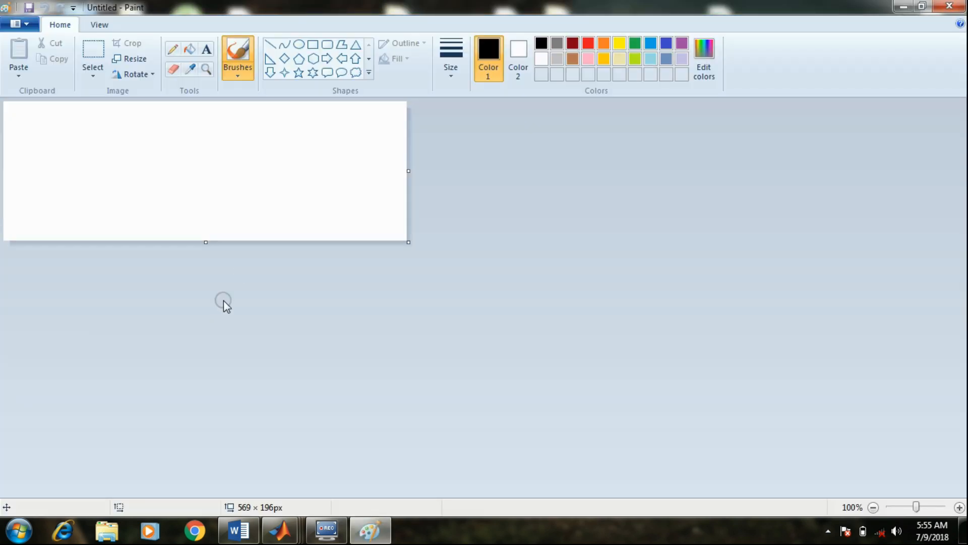
{"action": "left_click_drag", "start_coordinate": [102, 119], "coordinate": [102, 197]}
{"action": "left_click_drag", "start_coordinate": [101, 164], "coordinate": [305, 154]}
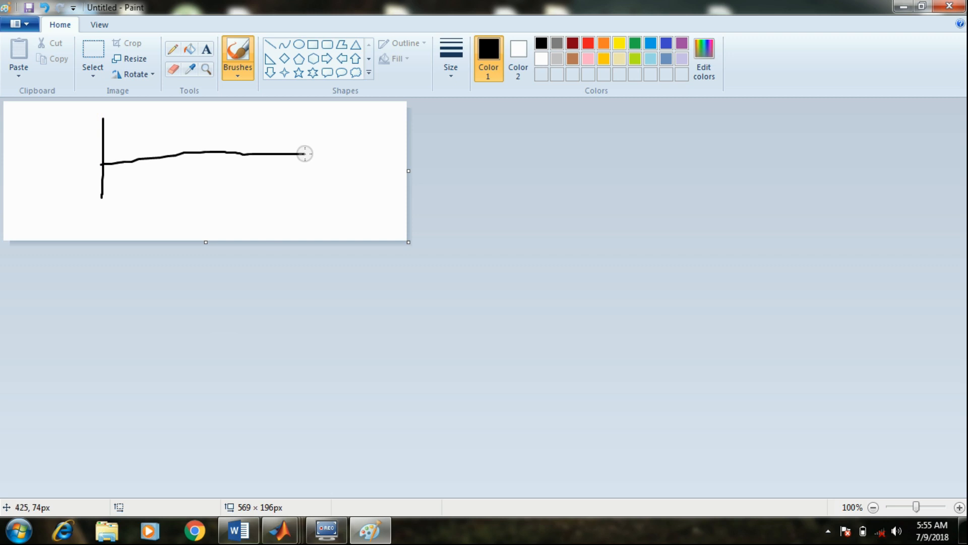
{"action": "mouse_move", "coordinate": [103, 162]}
{"action": "left_mouse_down"}
{"action": "mouse_move", "coordinate": [142, 124]}
{"action": "mouse_move", "coordinate": [244, 175]}
{"action": "mouse_move", "coordinate": [304, 127]}
{"action": "mouse_move", "coordinate": [409, 151]}
{"action": "left_mouse_up"}
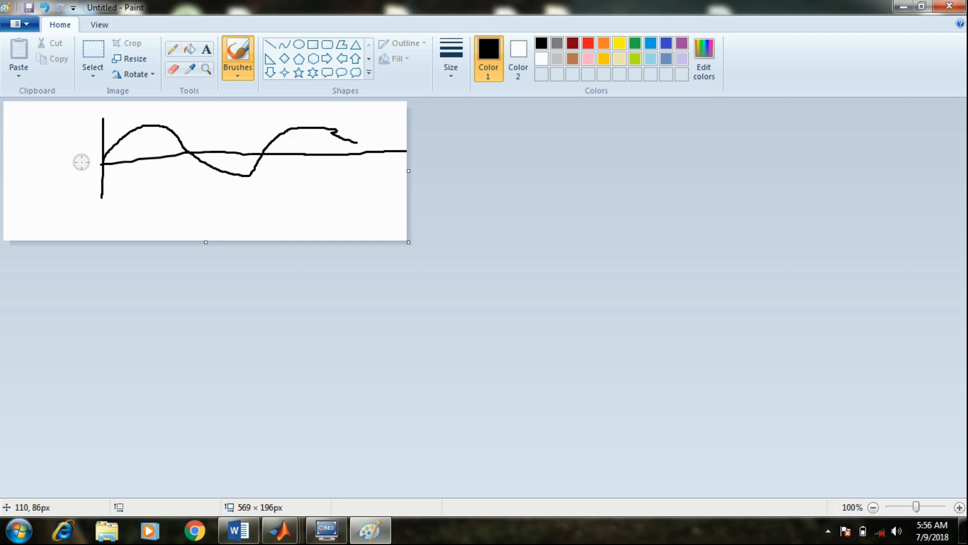
Mark the firing instants on the time axis, labelling the positive half cycle T1, T2 and the negative half cycle T3, T4
{"action": "mouse_move", "coordinate": [122, 151]}
{"action": "left_mouse_down"}
{"action": "mouse_move", "coordinate": [124, 187]}
{"action": "mouse_move", "coordinate": [124, 175]}
{"action": "mouse_move", "coordinate": [129, 194]}
{"action": "mouse_move", "coordinate": [139, 182]}
{"action": "mouse_move", "coordinate": [133, 172]}
{"action": "mouse_move", "coordinate": [153, 195]}
{"action": "left_mouse_up"}
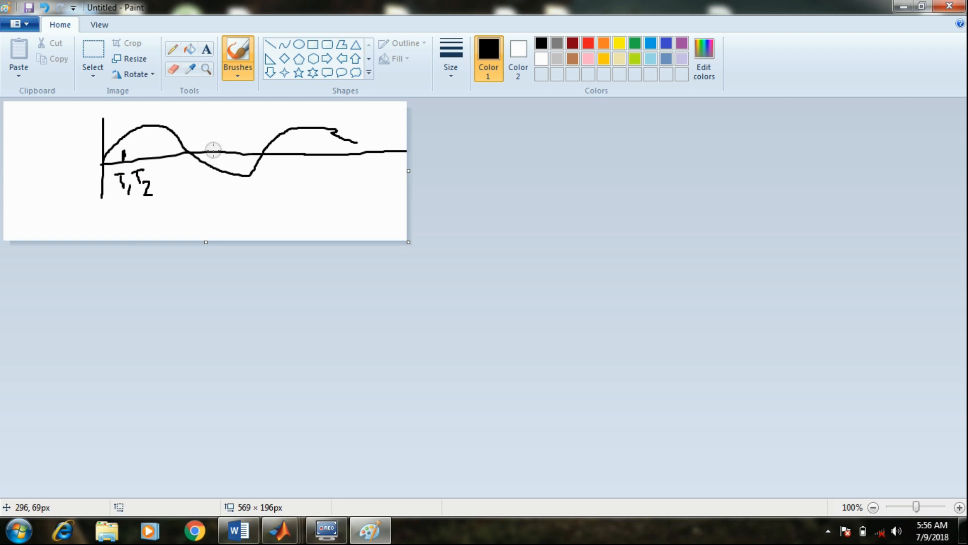
{"action": "left_click_drag", "start_coordinate": [213, 149], "coordinate": [214, 134]}
{"action": "mouse_move", "coordinate": [209, 174]}
{"action": "left_mouse_down"}
{"action": "mouse_move", "coordinate": [219, 186]}
{"action": "mouse_move", "coordinate": [210, 202]}
{"action": "left_mouse_up"}
{"action": "mouse_move", "coordinate": [228, 179]}
{"action": "left_mouse_down"}
{"action": "mouse_move", "coordinate": [247, 178]}
{"action": "mouse_move", "coordinate": [238, 200]}
{"action": "mouse_move", "coordinate": [251, 202]}
{"action": "left_mouse_up"}
{"action": "left_click_drag", "start_coordinate": [251, 196], "coordinate": [251, 208]}
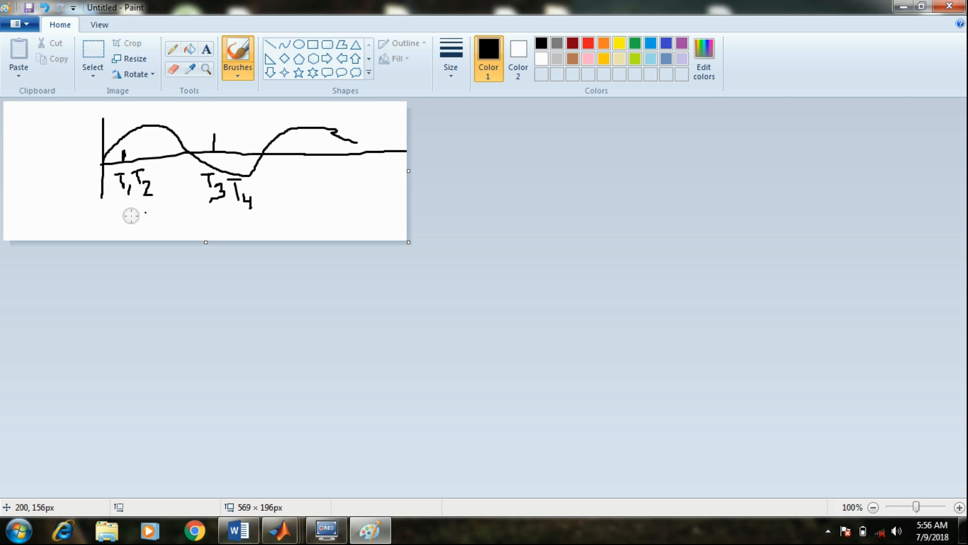
Write the firing angle α below T1, T2 and π + α below T3, T4
{"action": "mouse_move", "coordinate": [145, 211]}
{"action": "left_mouse_down"}
{"action": "mouse_move", "coordinate": [123, 218]}
{"action": "mouse_move", "coordinate": [148, 220]}
{"action": "left_mouse_up"}
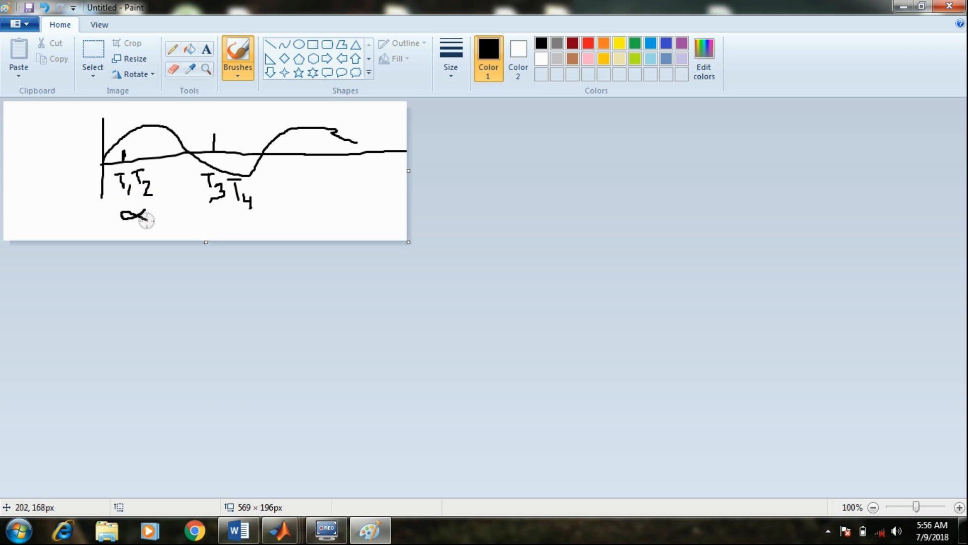
{"action": "mouse_move", "coordinate": [214, 214]}
{"action": "left_mouse_down"}
{"action": "mouse_move", "coordinate": [214, 225]}
{"action": "mouse_move", "coordinate": [223, 211]}
{"action": "mouse_move", "coordinate": [237, 225]}
{"action": "left_mouse_up"}
{"action": "mouse_move", "coordinate": [232, 218]}
{"action": "left_mouse_down"}
{"action": "mouse_move", "coordinate": [259, 212]}
{"action": "mouse_move", "coordinate": [249, 224]}
{"action": "mouse_move", "coordinate": [267, 223]}
{"action": "left_mouse_up"}
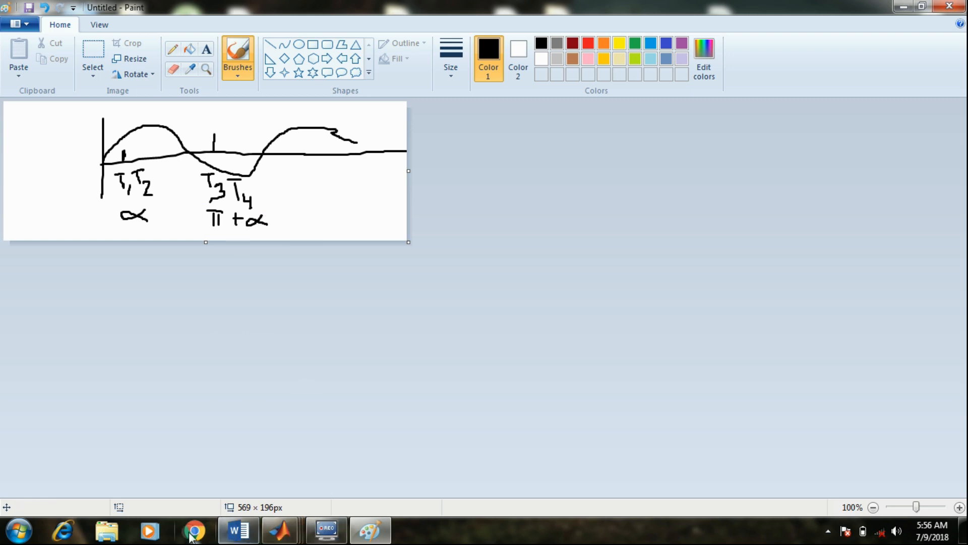
Switch to the cses_exp1.docx document in Word and review the problem statement's data for continuous and discontinuous conduction
{"action": "left_click", "coordinate": [238, 530]}
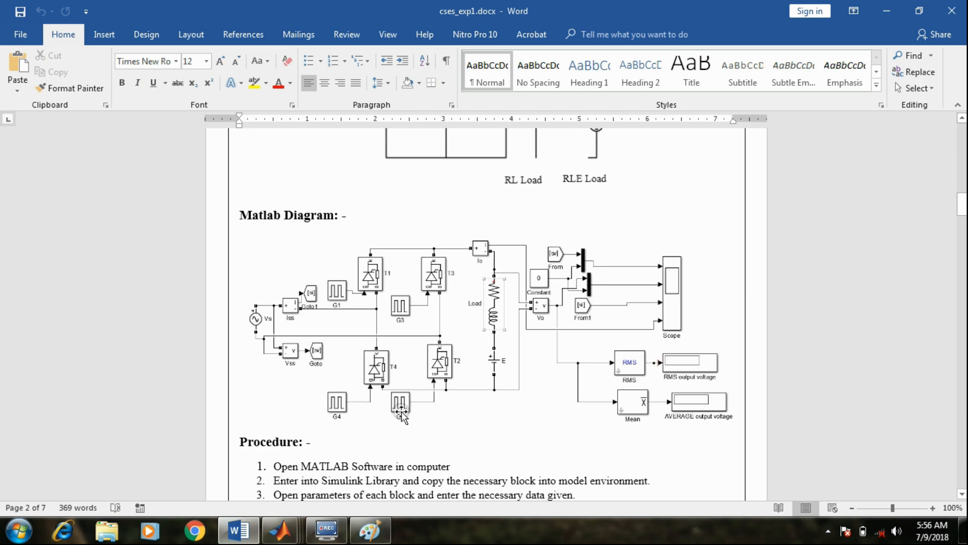
{"action": "left_click_drag", "start_coordinate": [962, 207], "coordinate": [965, 140]}
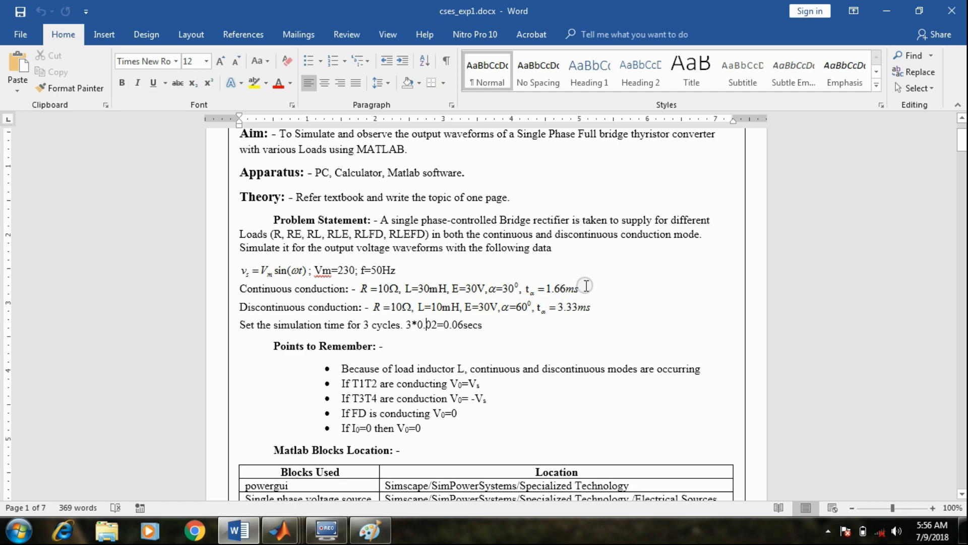
Return to the Paint sketch and write 1.66 ms below α and 11.66 ms beside π + α
{"action": "left_click", "coordinate": [887, 11]}
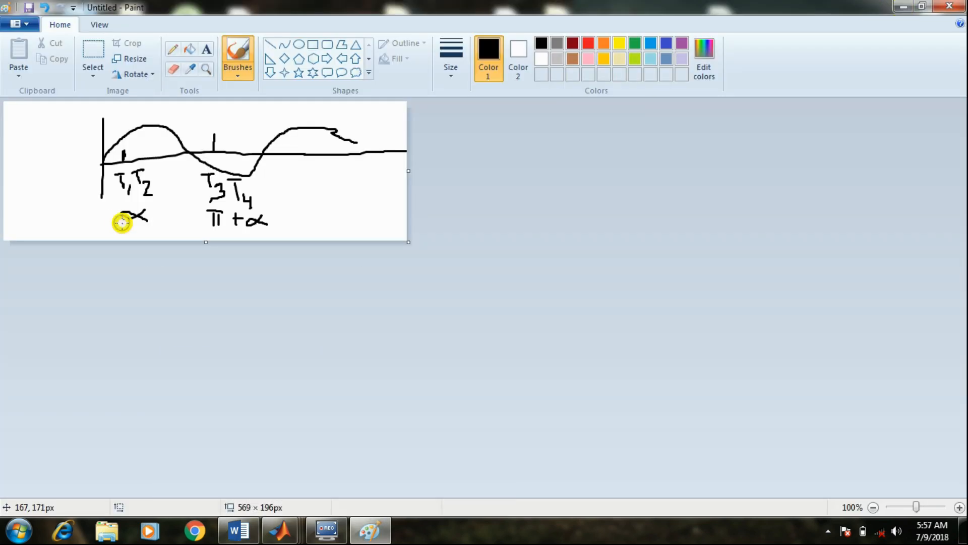
{"action": "mouse_move", "coordinate": [122, 224]}
{"action": "left_mouse_down"}
{"action": "mouse_move", "coordinate": [172, 231]}
{"action": "mouse_move", "coordinate": [177, 220]}
{"action": "mouse_move", "coordinate": [177, 229]}
{"action": "left_mouse_up"}
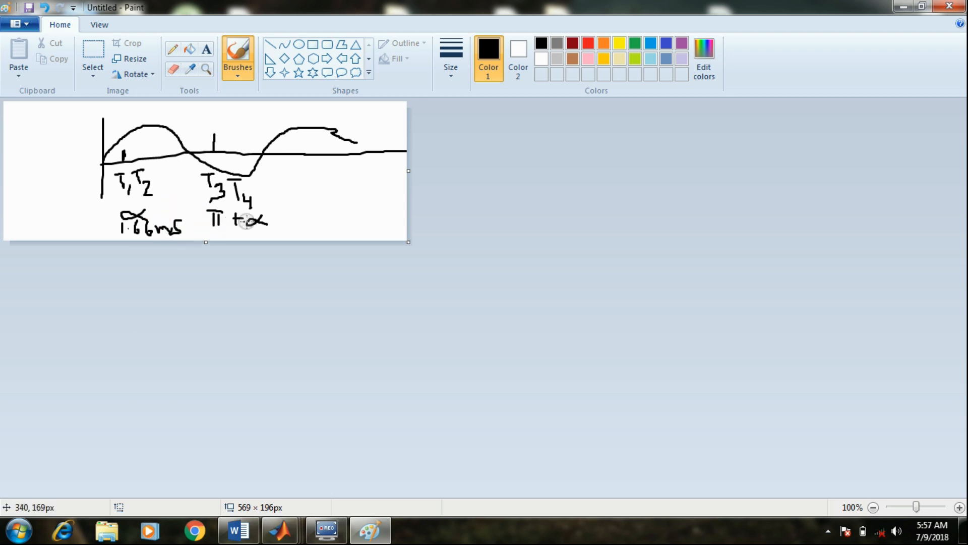
{"action": "mouse_move", "coordinate": [292, 206]}
{"action": "left_mouse_down"}
{"action": "mouse_move", "coordinate": [291, 222]}
{"action": "mouse_move", "coordinate": [321, 214]}
{"action": "mouse_move", "coordinate": [356, 222]}
{"action": "left_mouse_up"}
{"action": "left_click", "coordinate": [307, 215]}
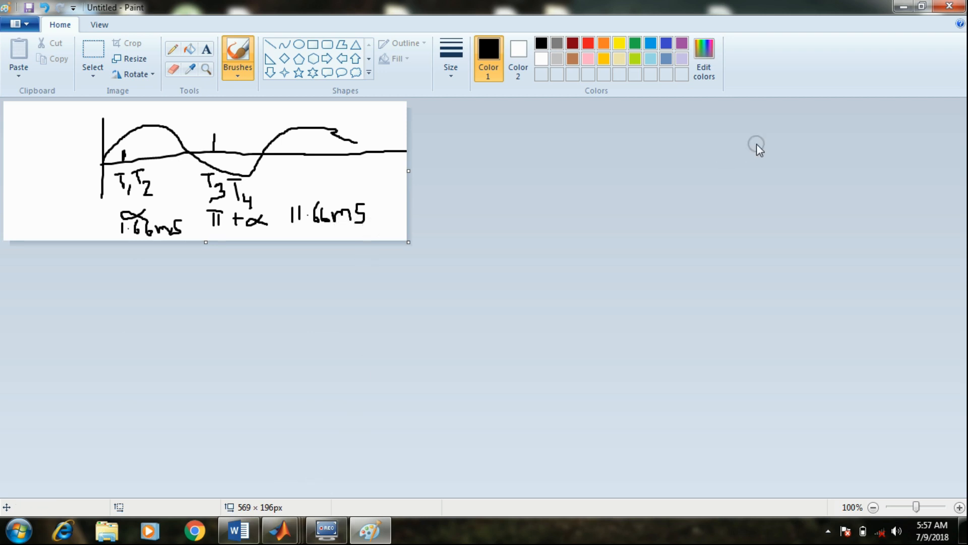
Switch back to the Simulink model and connect pulse generators G1, G2, G3 and G4 to the gates of thyristors T1, T2, T3 and T4
{"action": "left_click", "coordinate": [903, 6]}
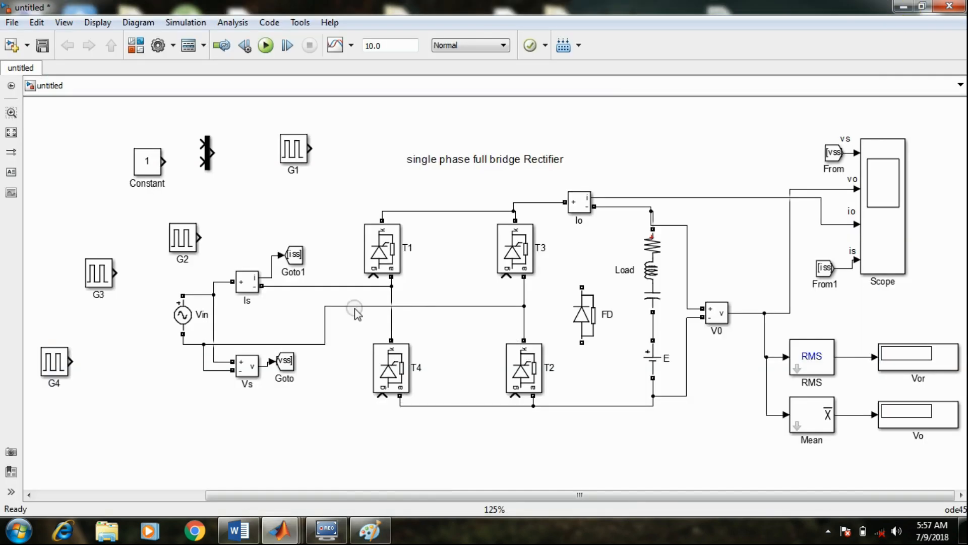
{"action": "left_click_drag", "start_coordinate": [300, 150], "coordinate": [374, 276]}
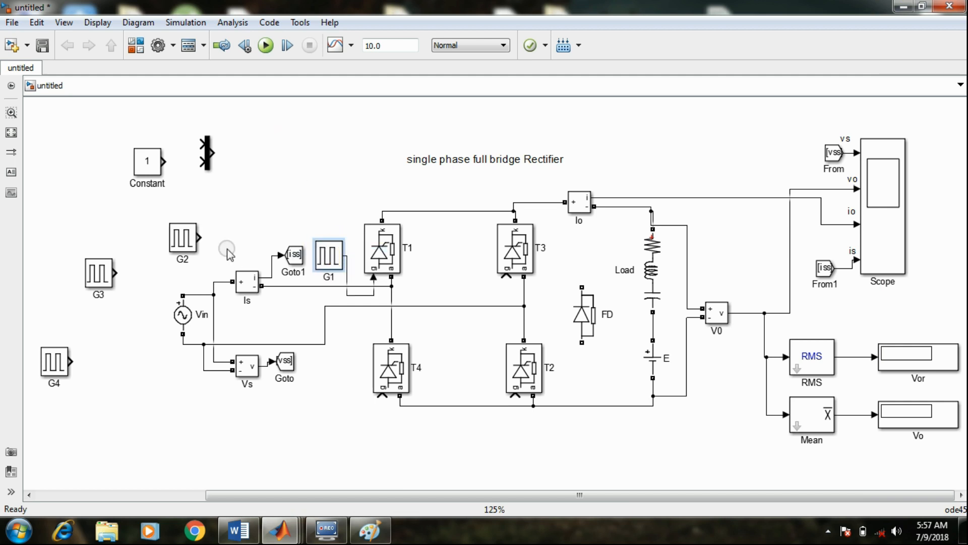
{"action": "left_click_drag", "start_coordinate": [182, 238], "coordinate": [516, 397]}
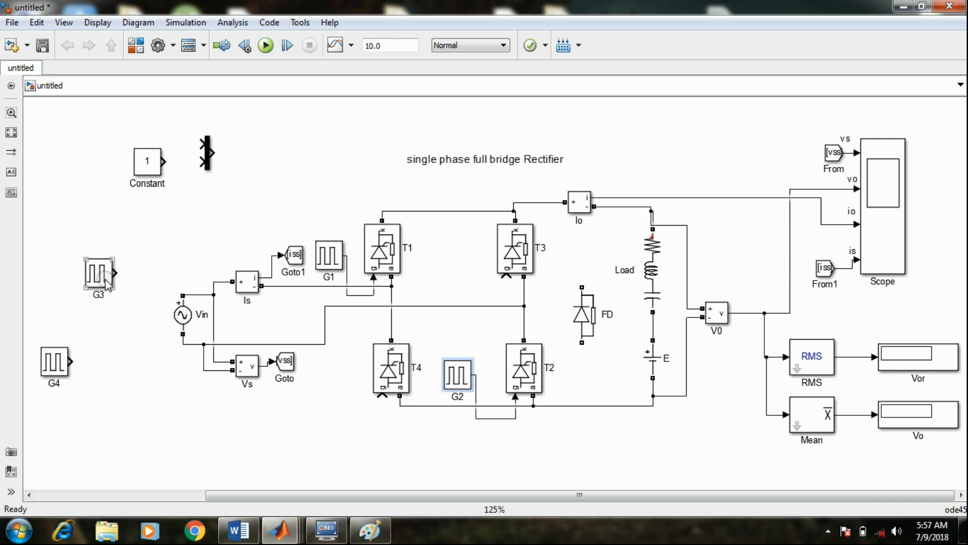
{"action": "mouse_move", "coordinate": [107, 284]}
{"action": "left_mouse_down"}
{"action": "mouse_move", "coordinate": [432, 297]}
{"action": "mouse_move", "coordinate": [505, 277]}
{"action": "left_mouse_up"}
{"action": "left_click_drag", "start_coordinate": [435, 279], "coordinate": [437, 300]}
{"action": "left_click_drag", "start_coordinate": [63, 364], "coordinate": [381, 396]}
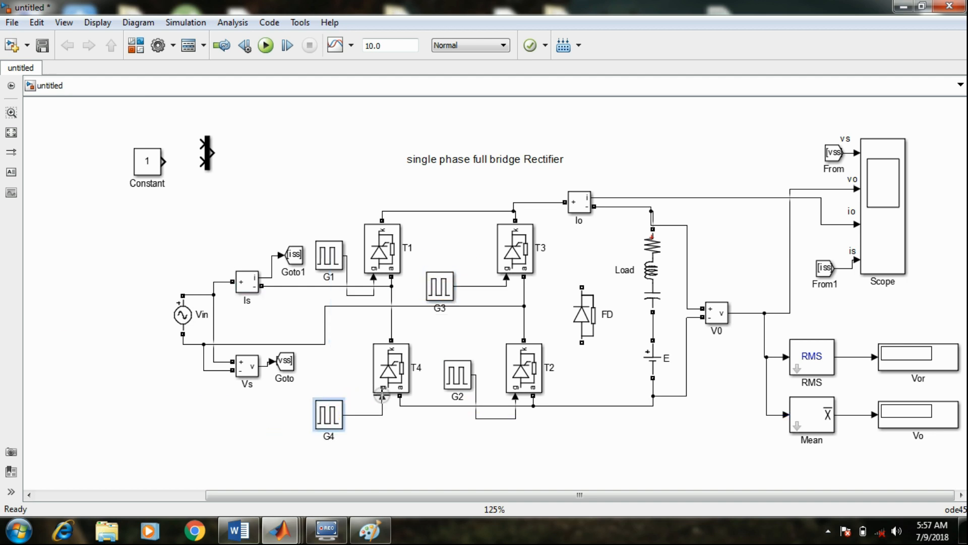
{"action": "left_click", "coordinate": [277, 203]}
{"action": "left_click", "coordinate": [344, 256]}
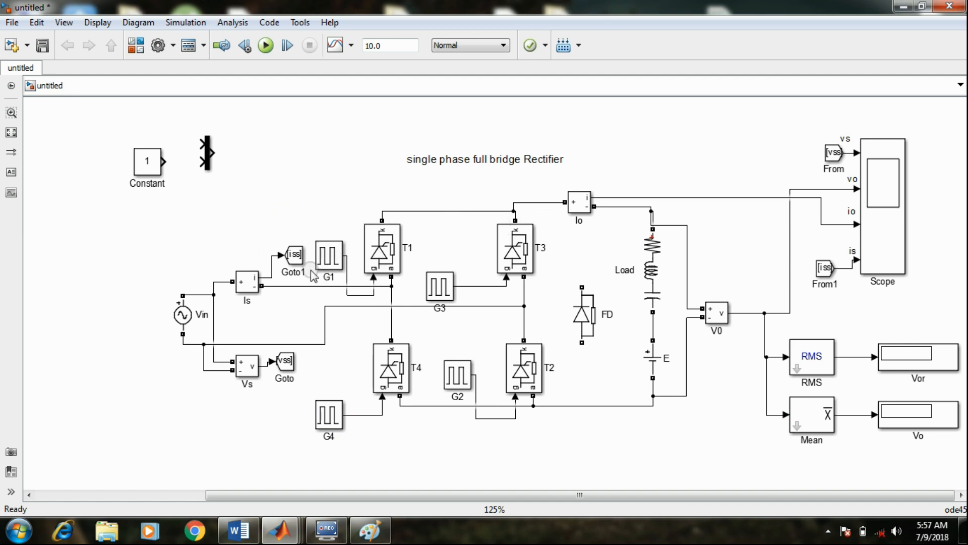
Open the parameters of pulse generator G1 and set its amplitude to 5
{"action": "double_click", "coordinate": [330, 258]}
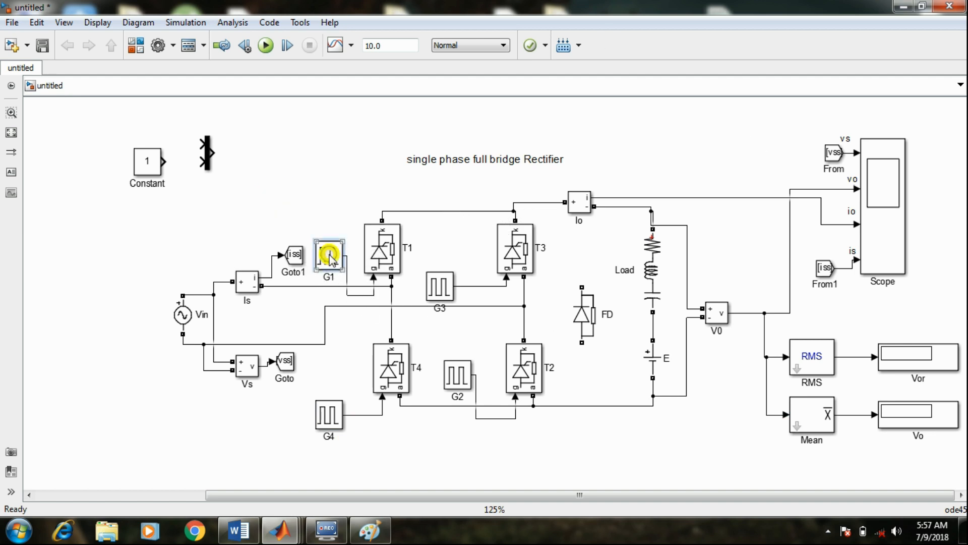
{"action": "left_click_drag", "start_coordinate": [553, 85], "coordinate": [544, 59]}
{"action": "left_click", "coordinate": [370, 332]}
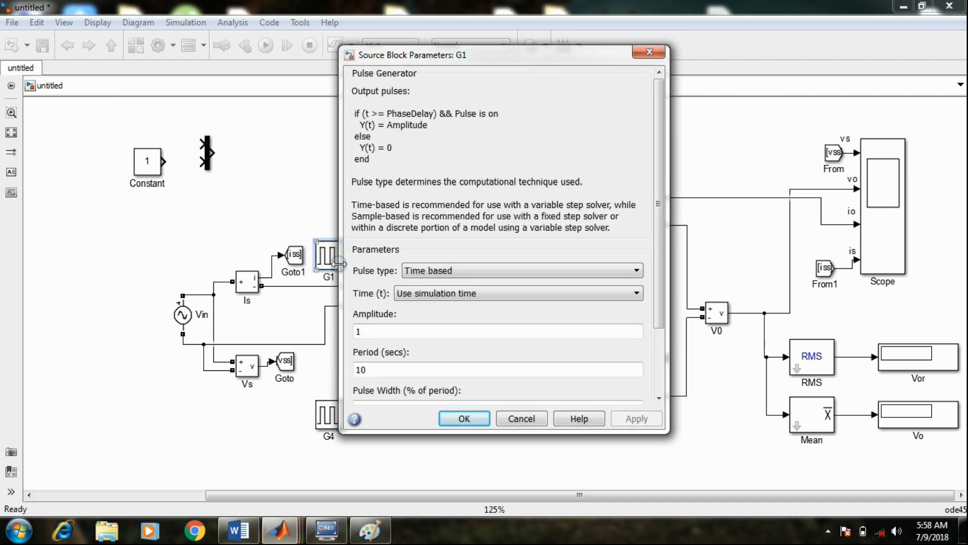
{"action": "left_click", "coordinate": [365, 331]}
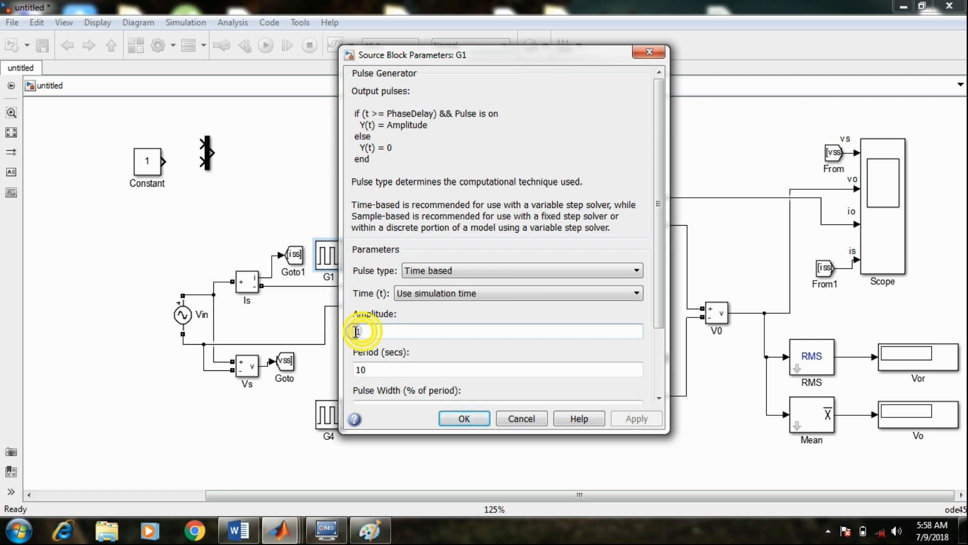
{"action": "left_click_drag", "start_coordinate": [363, 332], "coordinate": [351, 332]}
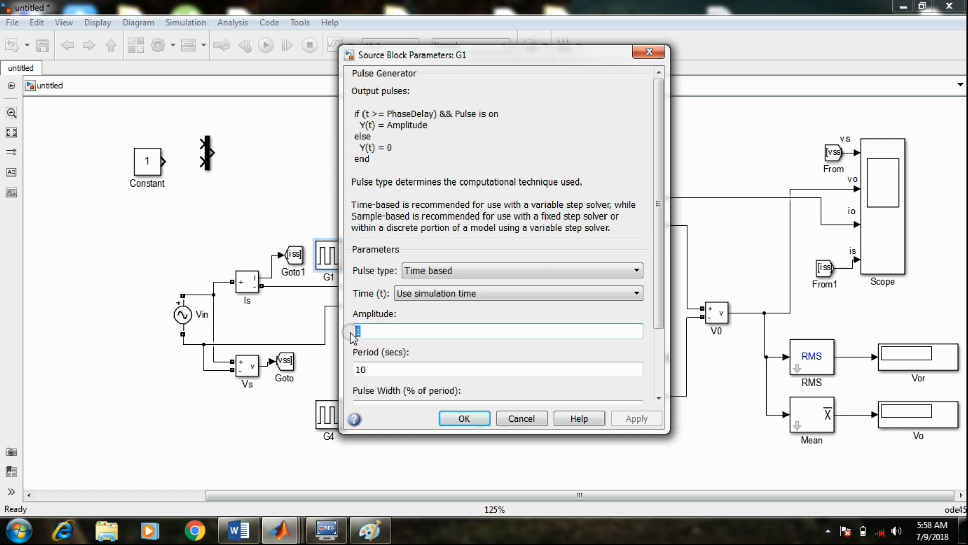
{"action": "type", "text": "5"}
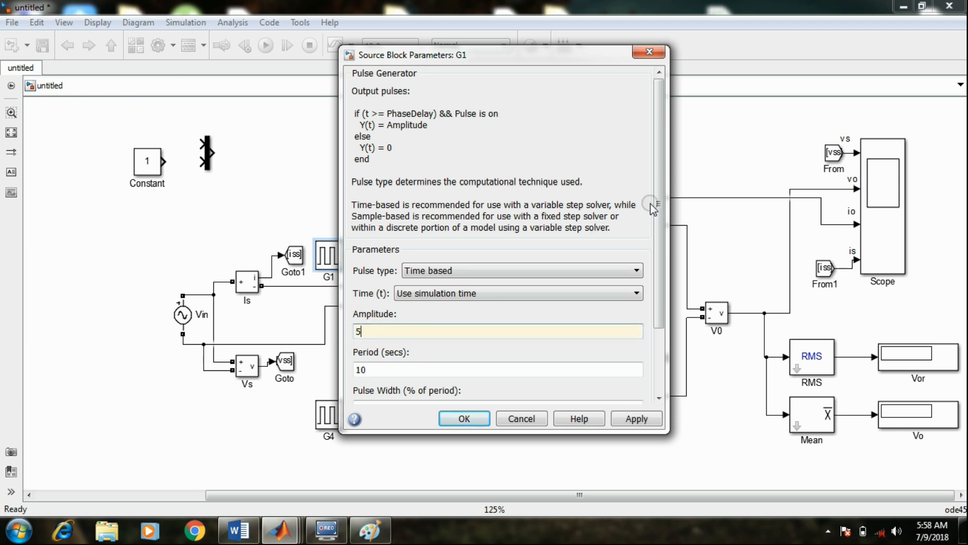
Set G1's period to 20e-3 seconds and its pulse width to 20 % of the period, consulting the waveform sketch in Paint
{"action": "left_click_drag", "start_coordinate": [661, 199], "coordinate": [657, 284]}
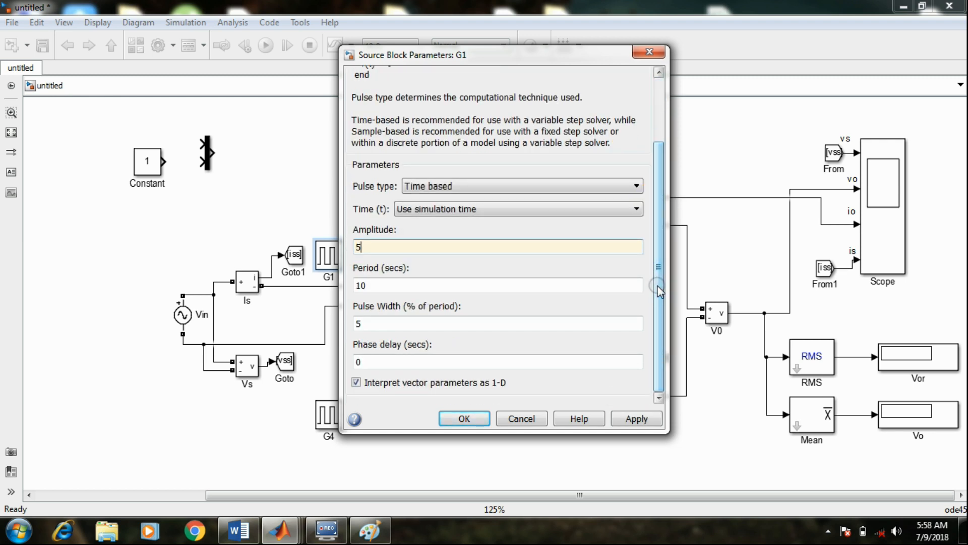
{"action": "left_click", "coordinate": [369, 532]}
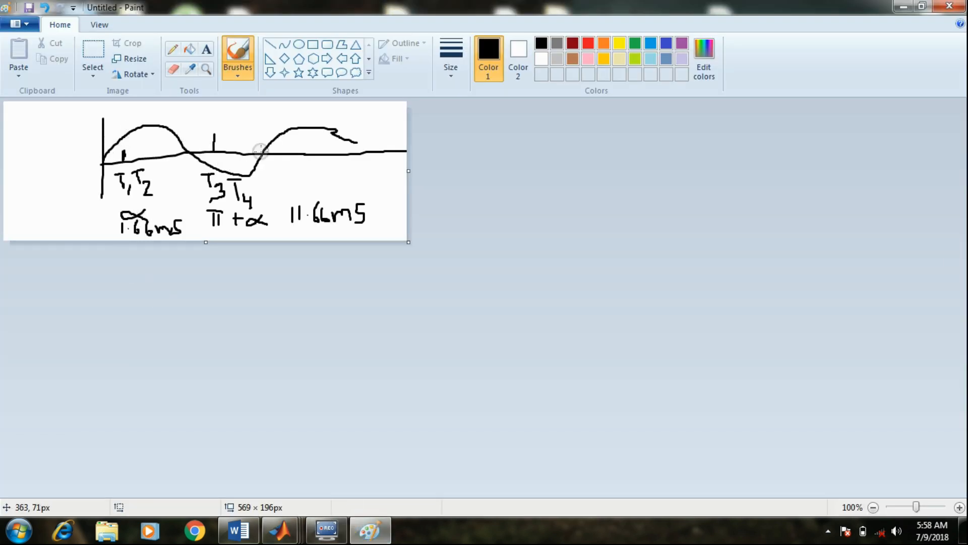
{"action": "left_click", "coordinate": [903, 6]}
{"action": "left_click", "coordinate": [379, 286]}
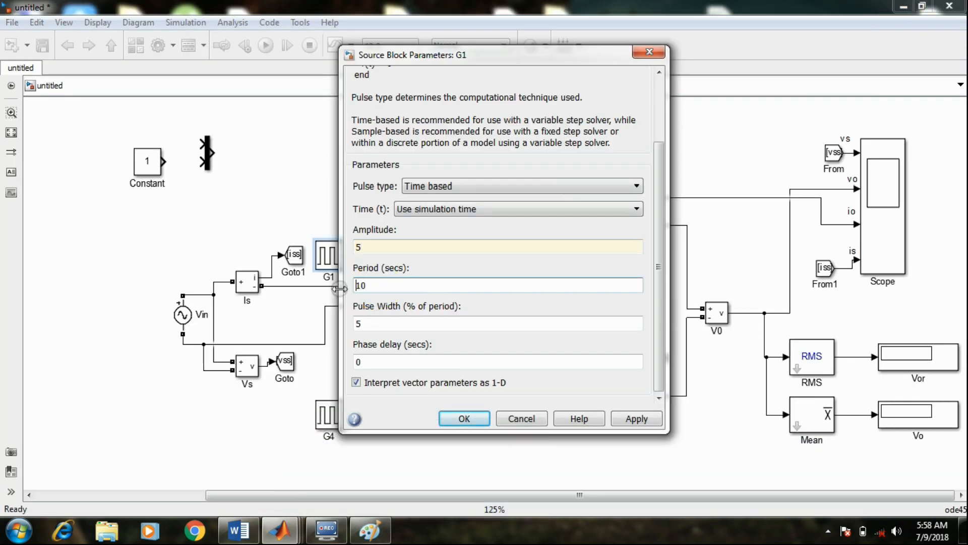
{"action": "double_click", "coordinate": [366, 286]}
{"action": "type", "text": "20e-3"}
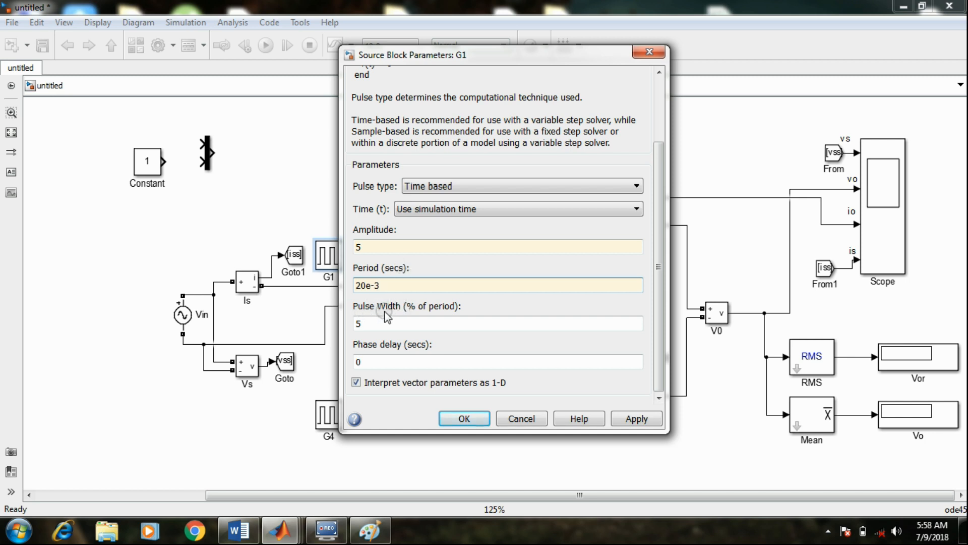
{"action": "double_click", "coordinate": [355, 327]}
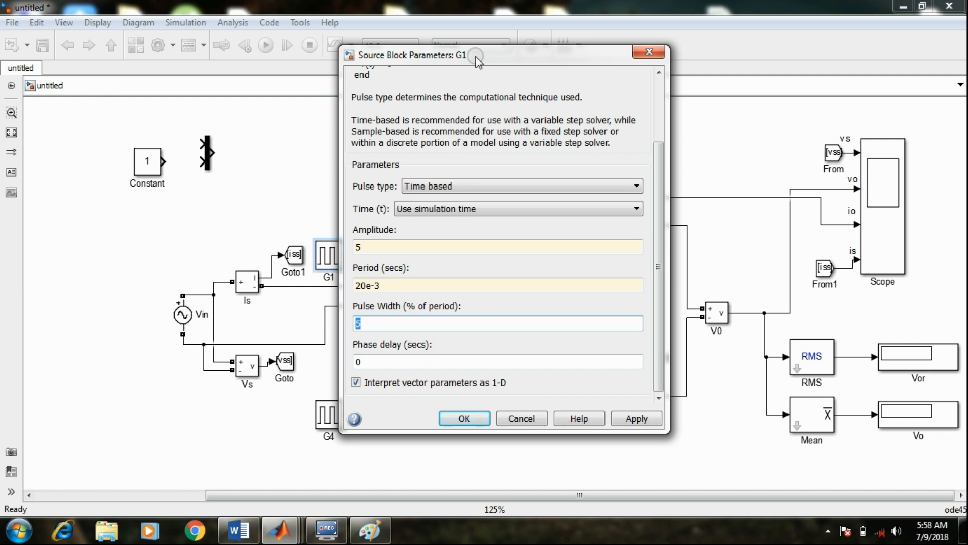
{"action": "type", "text": "20"}
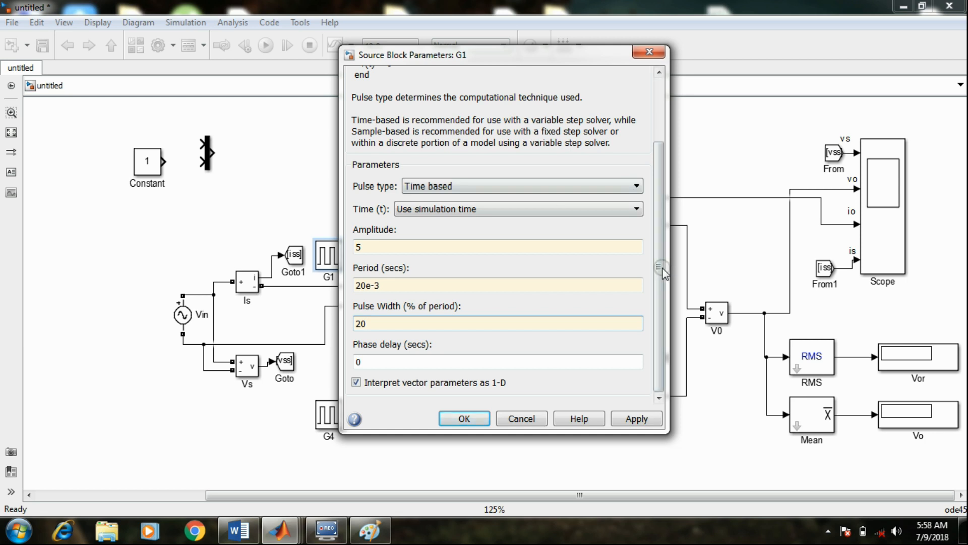
Check the T1, T2 firing time in the Paint sketch and apply a phase delay of 1.66e-3 seconds to G1
{"action": "double_click", "coordinate": [366, 362]}
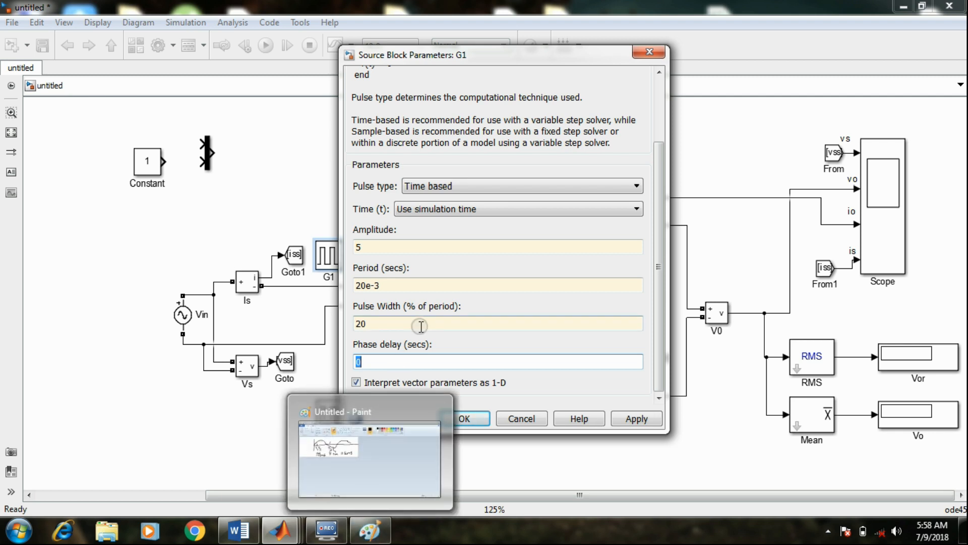
{"action": "left_click", "coordinate": [373, 527]}
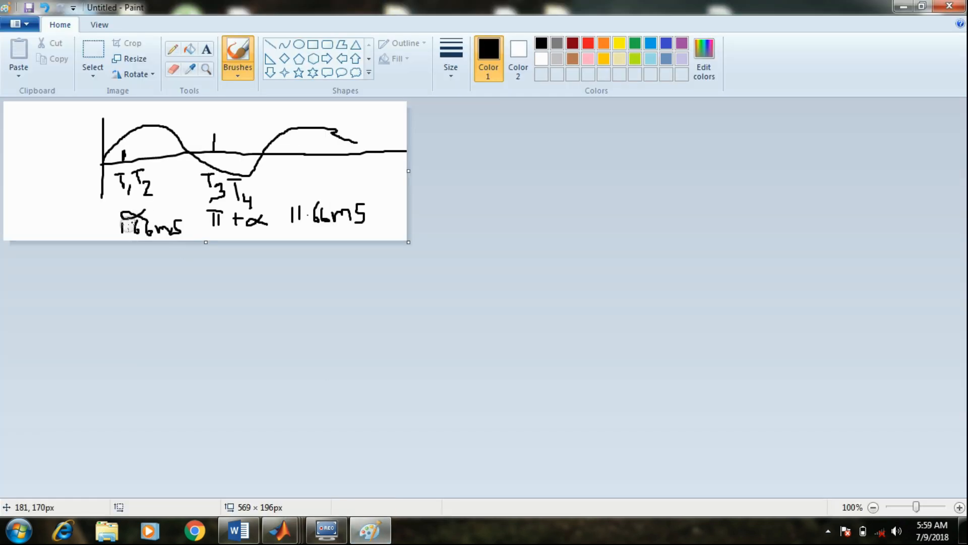
{"action": "left_click", "coordinate": [903, 9]}
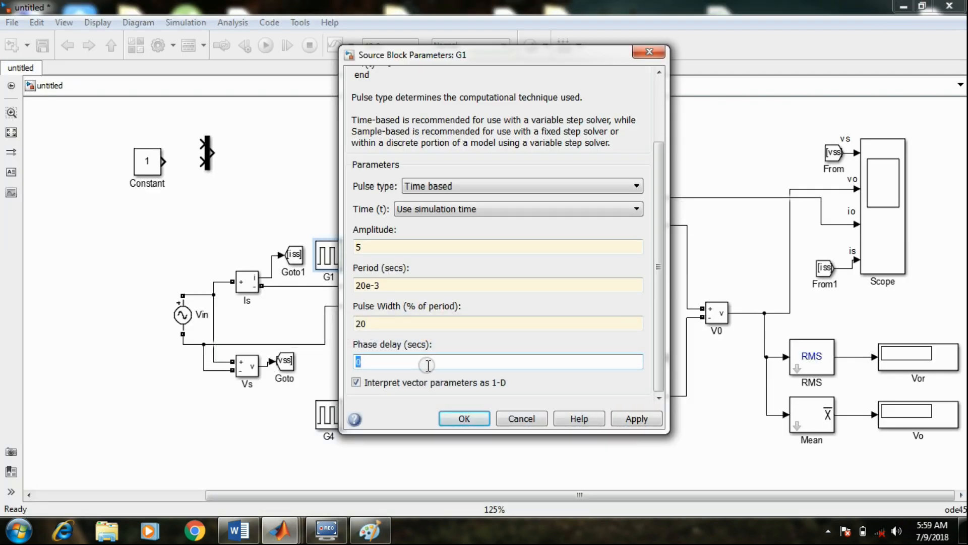
{"action": "type", "text": "1.66e-3"}
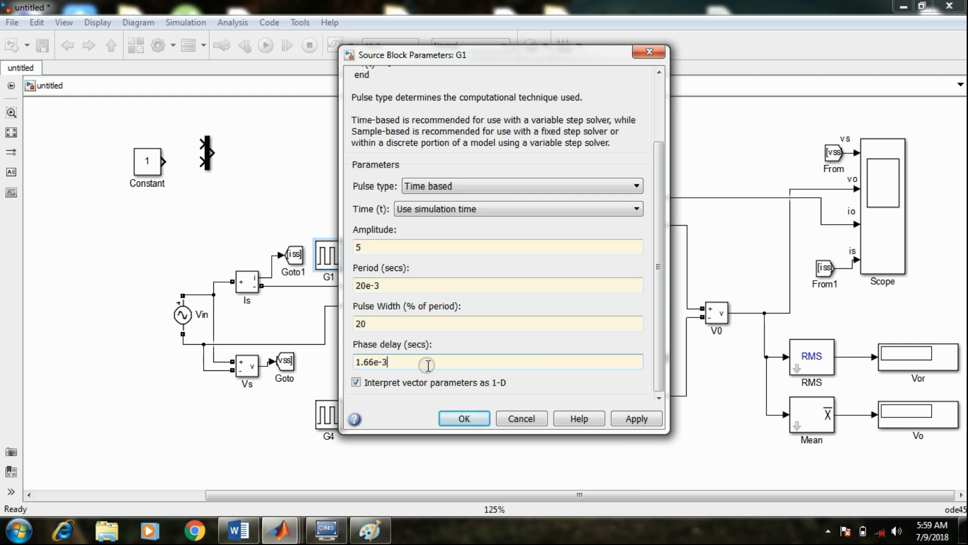
{"action": "left_click", "coordinate": [635, 418]}
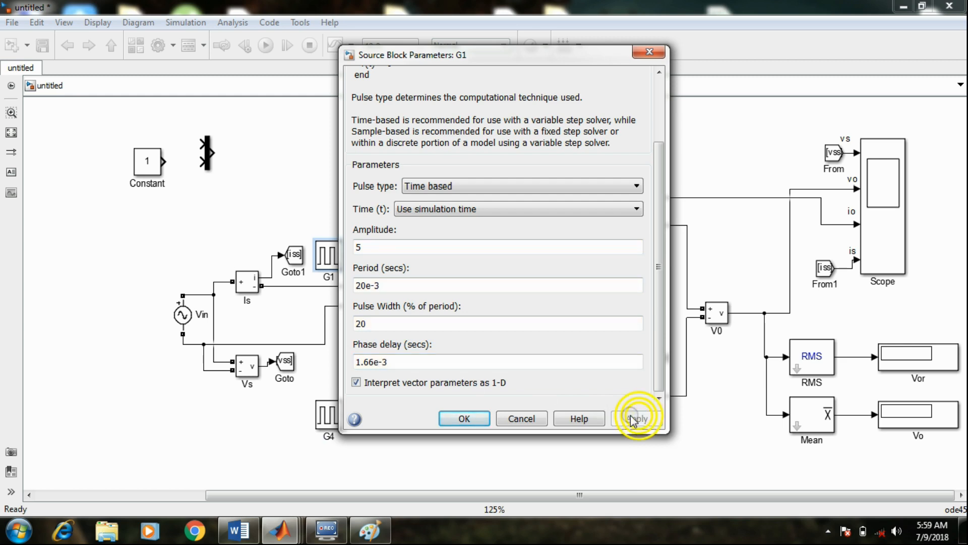
{"action": "left_click", "coordinate": [464, 418]}
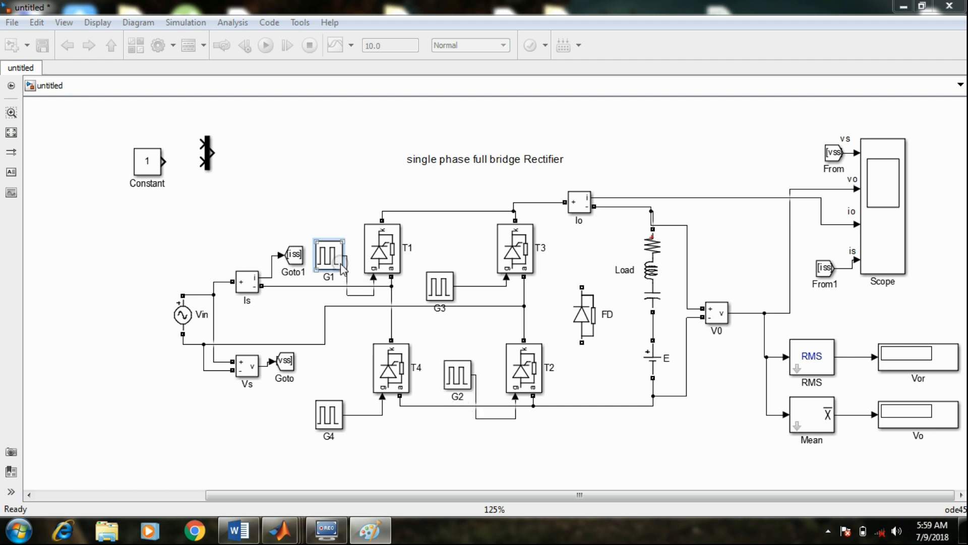
Open the parameters of pulse generator G2 and set its amplitude to 5 and its period to 20e-3 seconds
{"action": "double_click", "coordinate": [458, 377]}
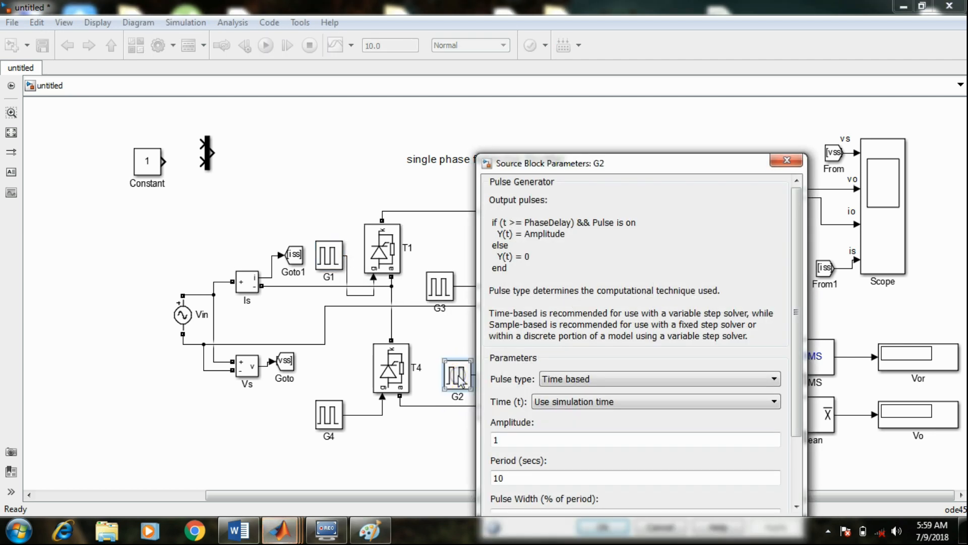
{"action": "left_click_drag", "start_coordinate": [638, 156], "coordinate": [598, 66]}
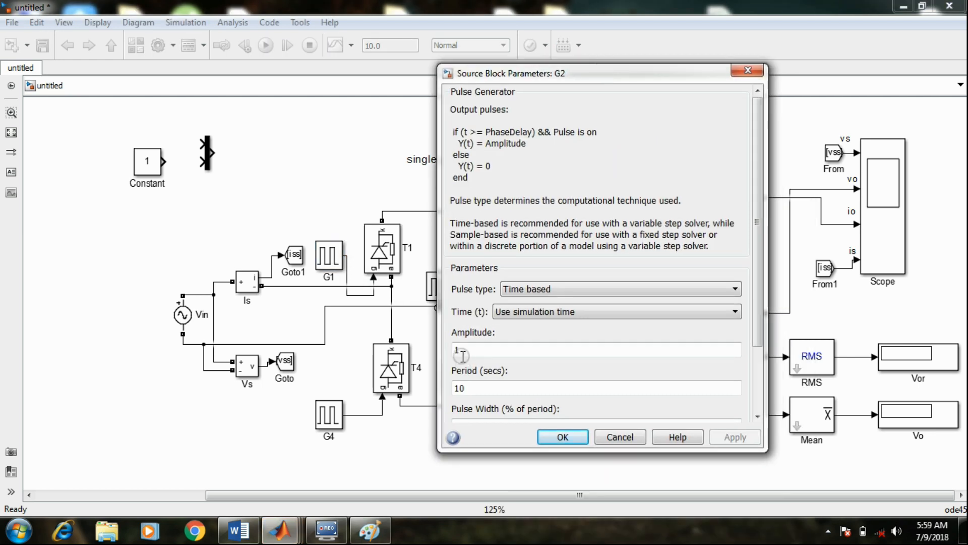
{"action": "double_click", "coordinate": [456, 350]}
{"action": "type", "text": "5"}
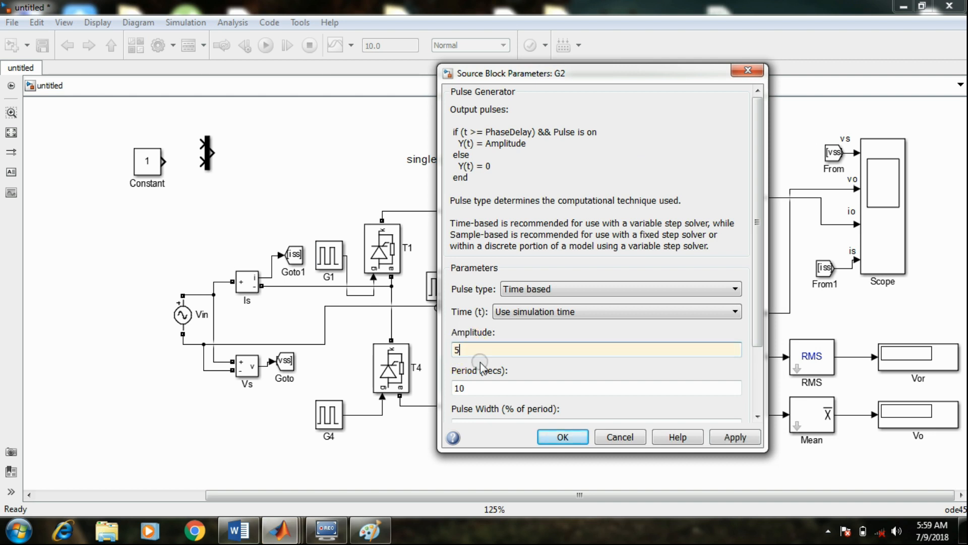
{"action": "double_click", "coordinate": [476, 389]}
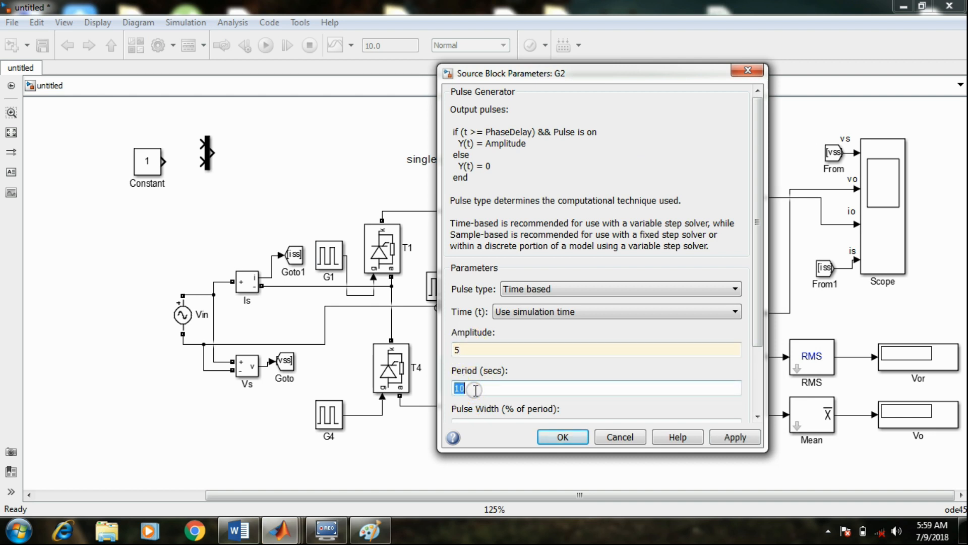
{"action": "type", "text": "20e"}
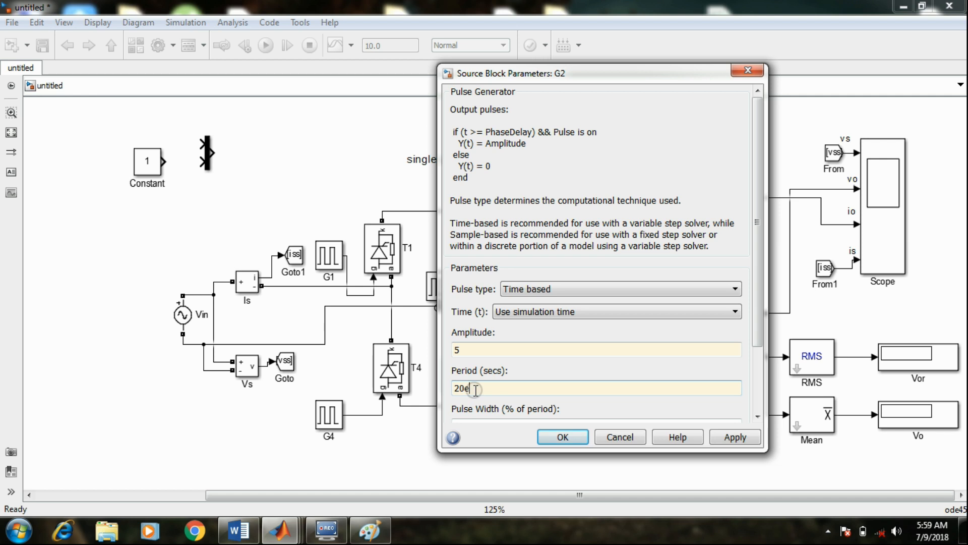
{"action": "type", "text": "-3"}
Set G2's pulse width to 20 % and its phase delay to 1.66e-3 seconds, and apply the parameters
{"action": "scroll", "coordinate": [757, 313], "scroll_direction": "down", "scroll_amount": 3}
{"action": "double_click", "coordinate": [483, 348]}
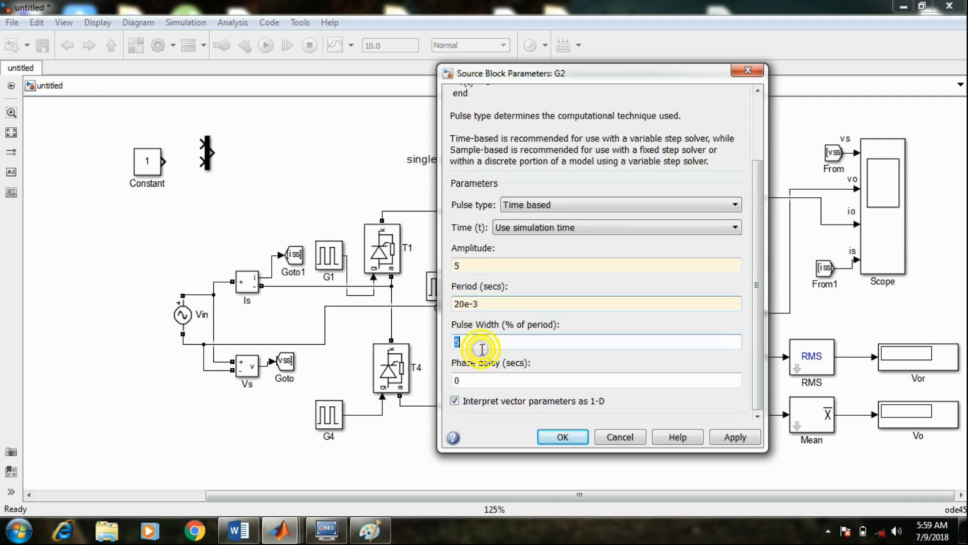
{"action": "type", "text": "20"}
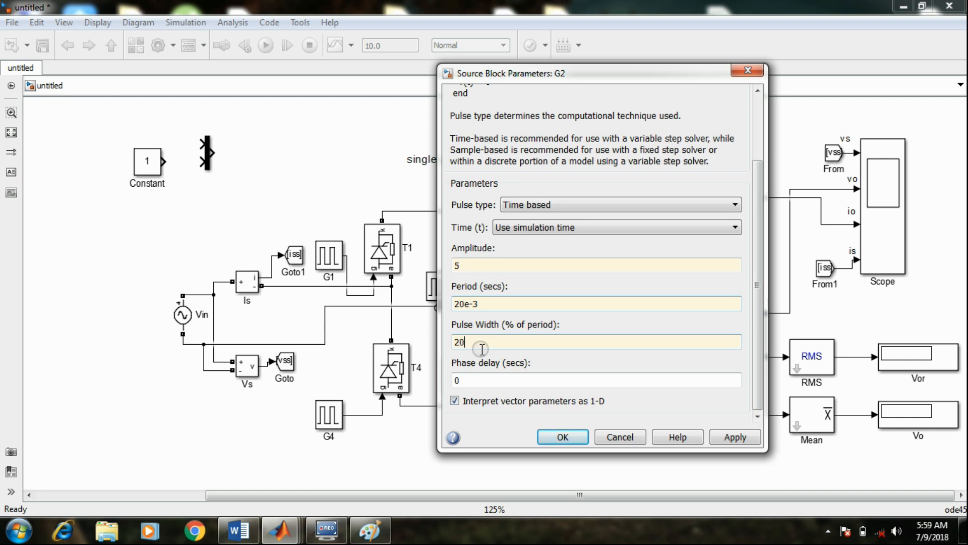
{"action": "double_click", "coordinate": [465, 382]}
{"action": "type", "text": "1.66e-3"}
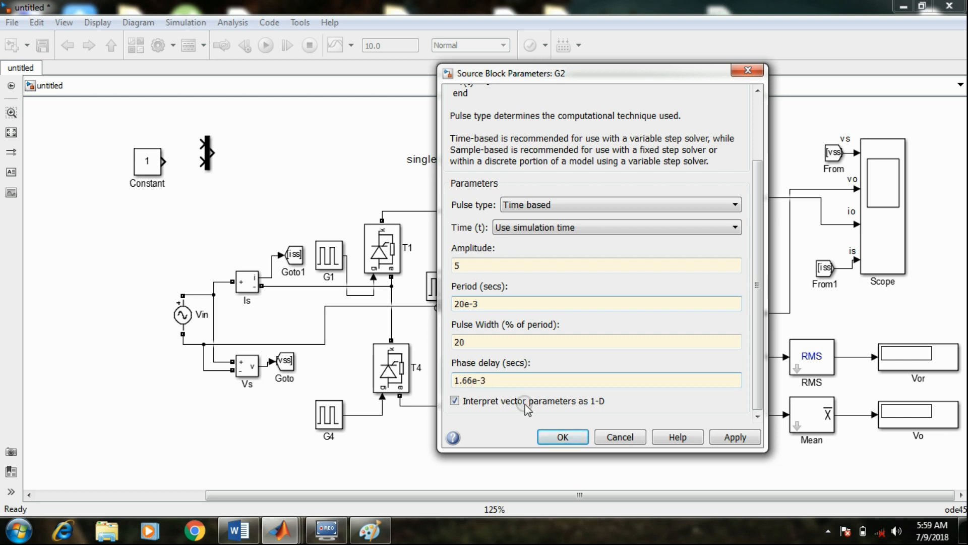
{"action": "left_click", "coordinate": [727, 436]}
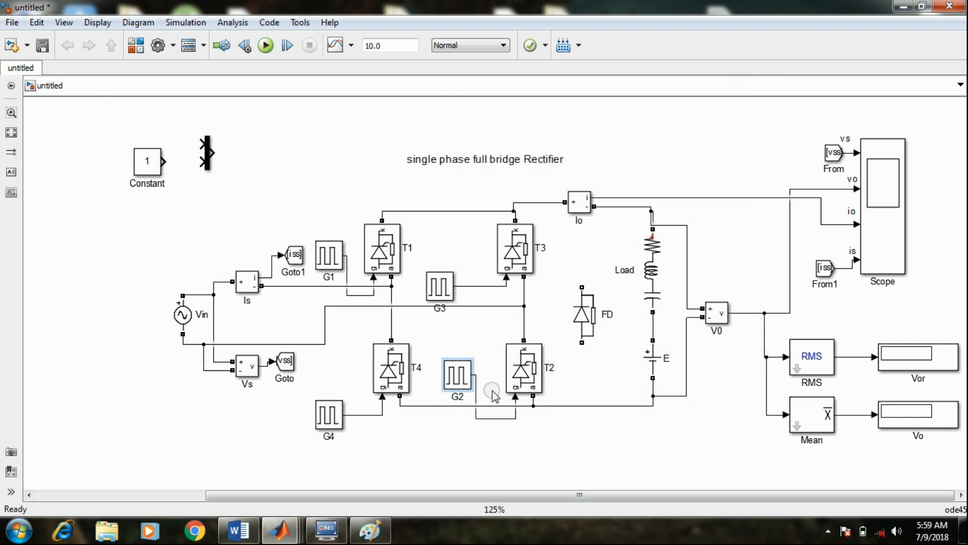
Open the parameters of pulse generator G3 and set its amplitude to 5 and its period to 20e-3 seconds
{"action": "double_click", "coordinate": [441, 286]}
{"action": "double_click", "coordinate": [491, 391]}
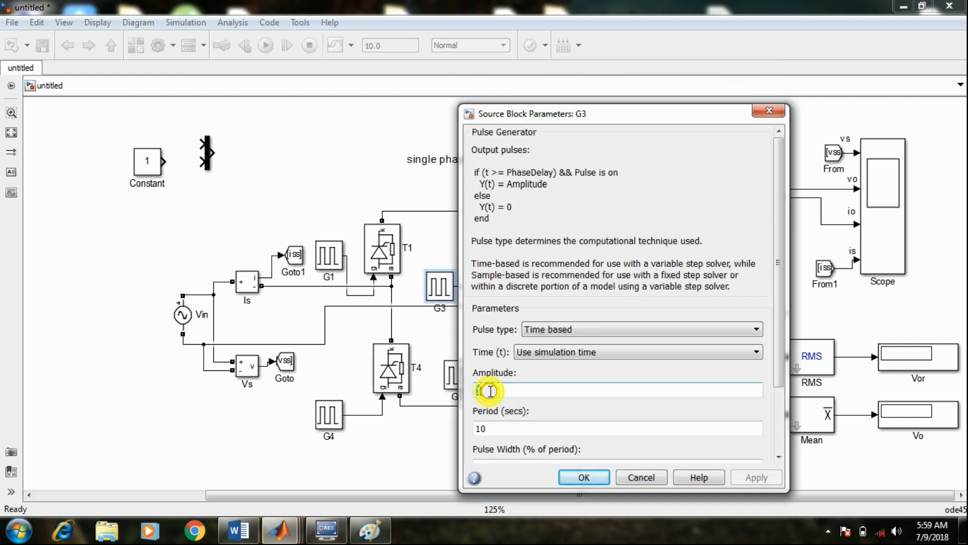
{"action": "type", "text": "5"}
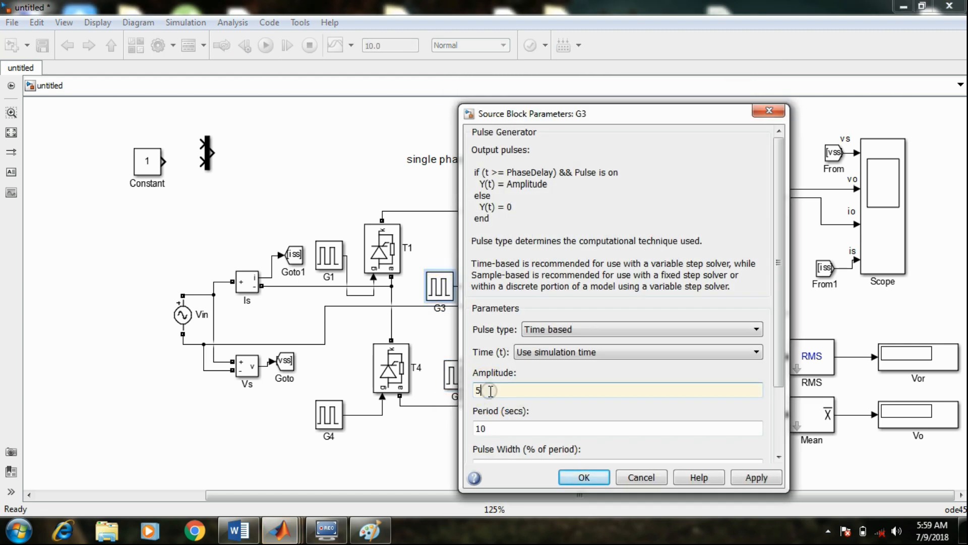
{"action": "double_click", "coordinate": [486, 428]}
{"action": "type", "text": "20e-3"}
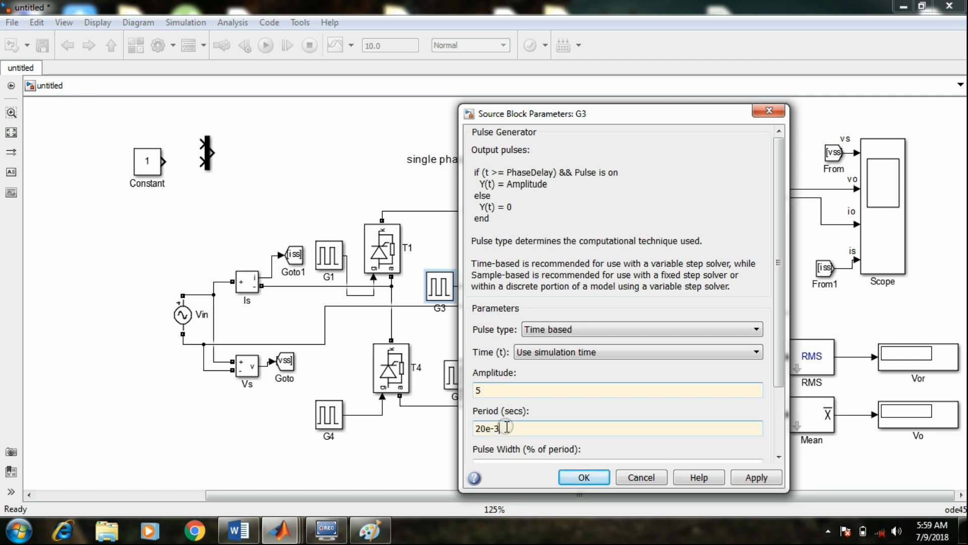
Set G3's pulse width to 20 % of the period
{"action": "scroll", "coordinate": [780, 363], "scroll_direction": "down", "scroll_amount": 3}
{"action": "double_click", "coordinate": [487, 400]}
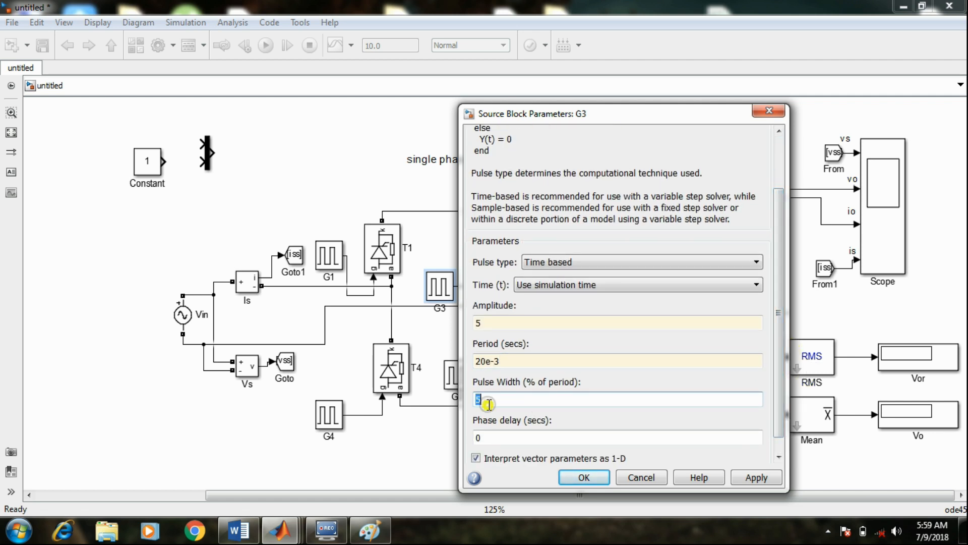
{"action": "type", "text": "20"}
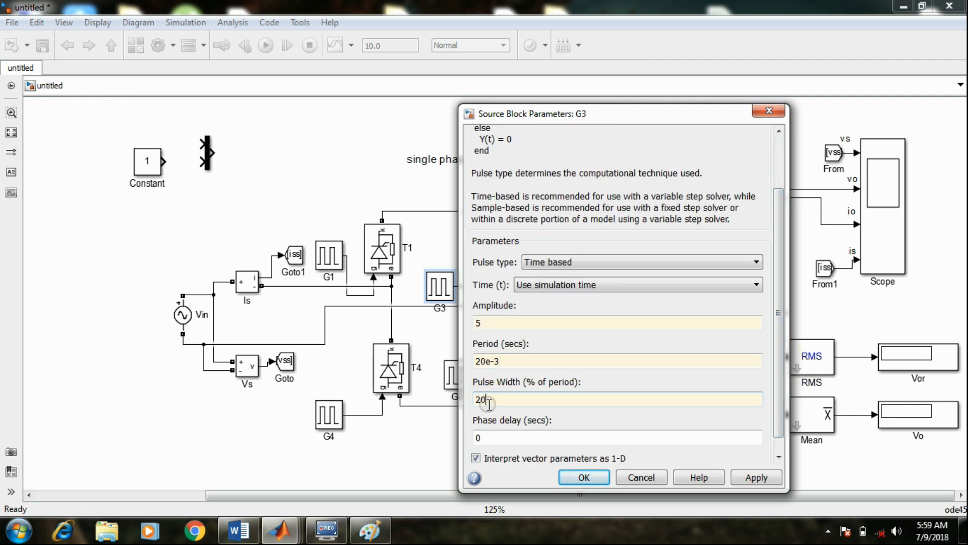
{"action": "left_click_drag", "start_coordinate": [780, 353], "coordinate": [784, 409]}
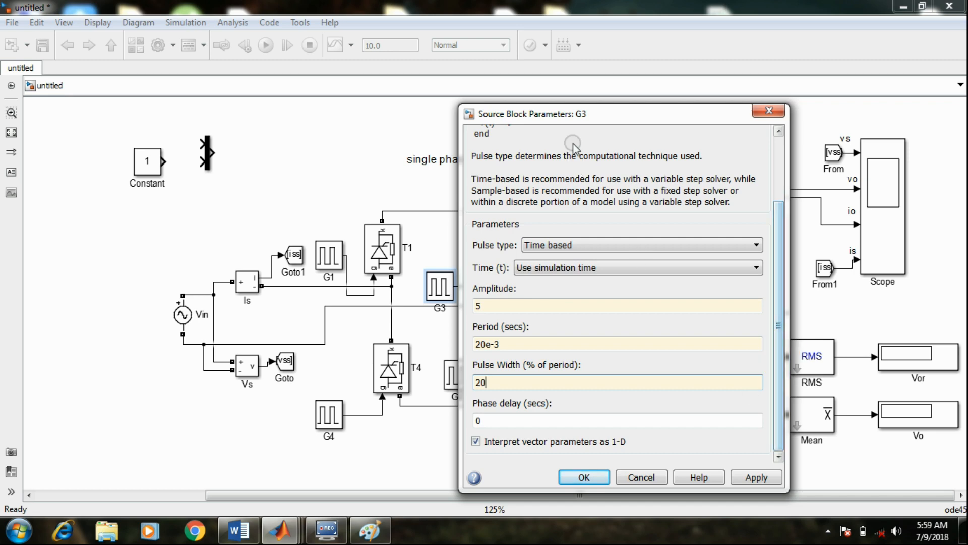
Check the T3, T4 firing time in the Paint sketch and apply a phase delay of 11.66e-3 seconds to G3
{"action": "left_click", "coordinate": [370, 529]}
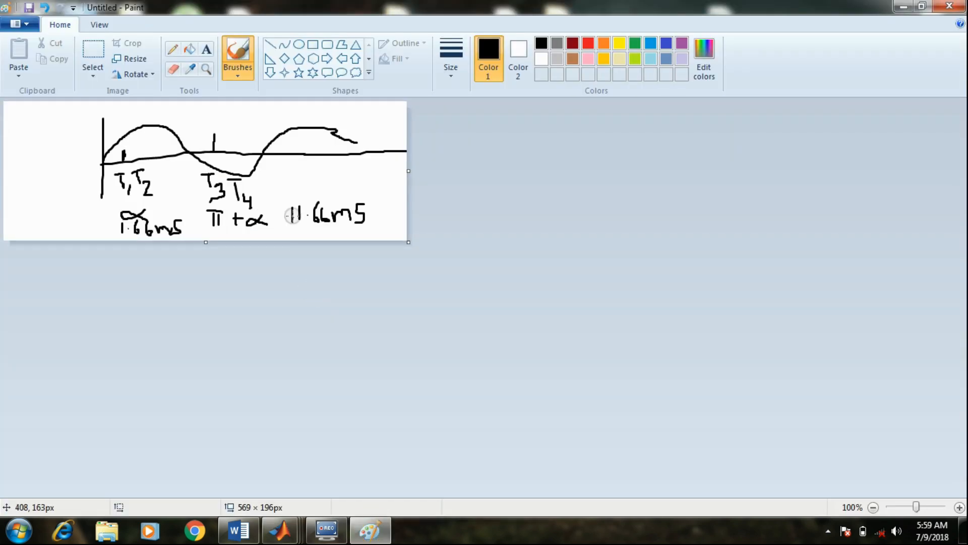
{"action": "left_click", "coordinate": [374, 538]}
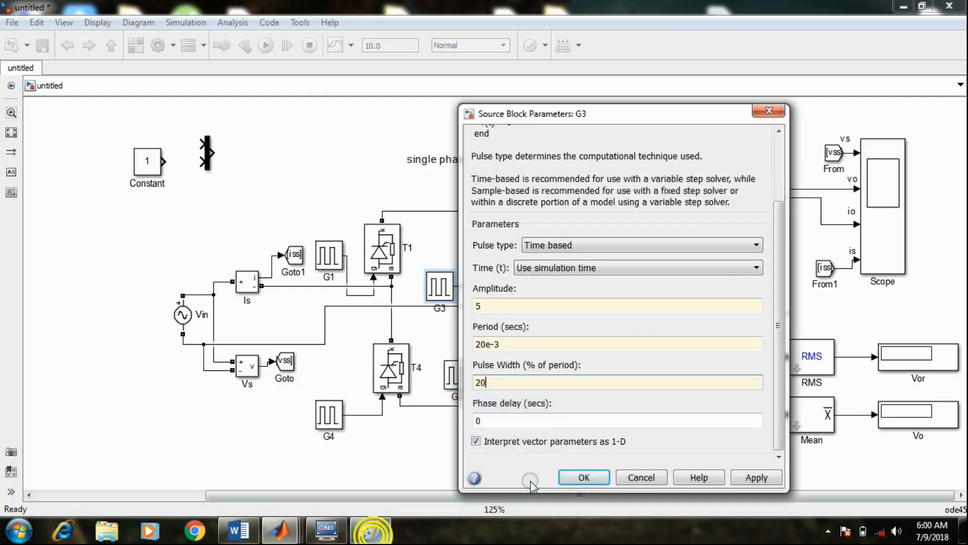
{"action": "double_click", "coordinate": [491, 418]}
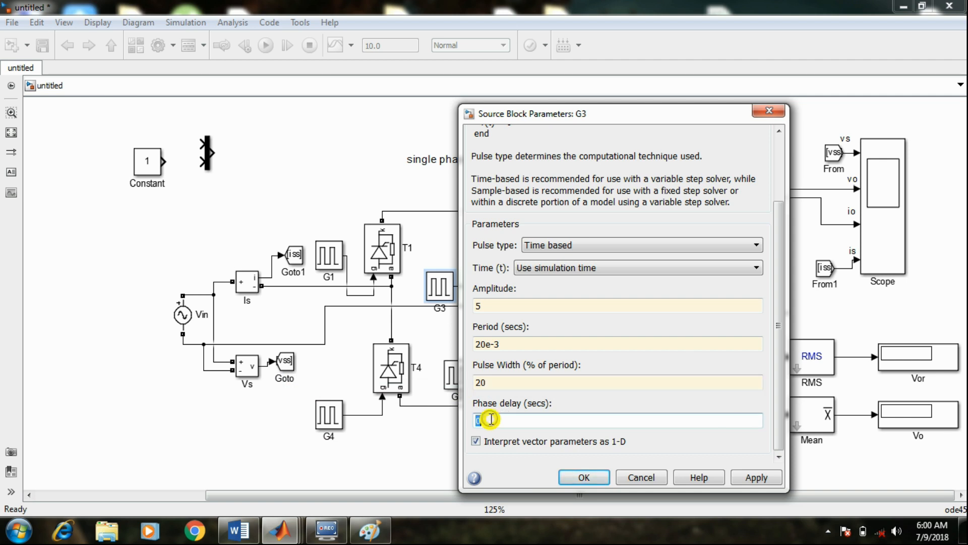
{"action": "type", "text": "11.66"}
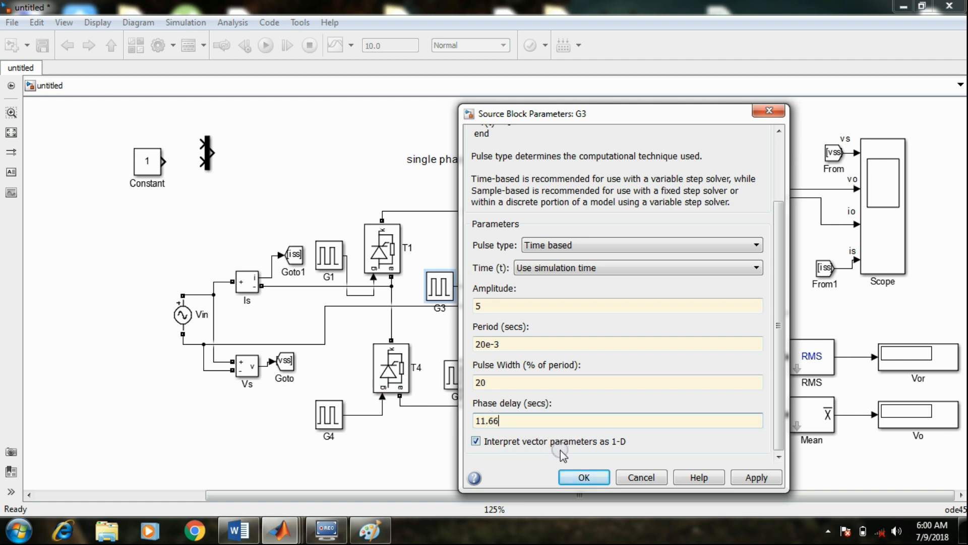
{"action": "type", "text": "e-3"}
{"action": "left_click", "coordinate": [756, 478]}
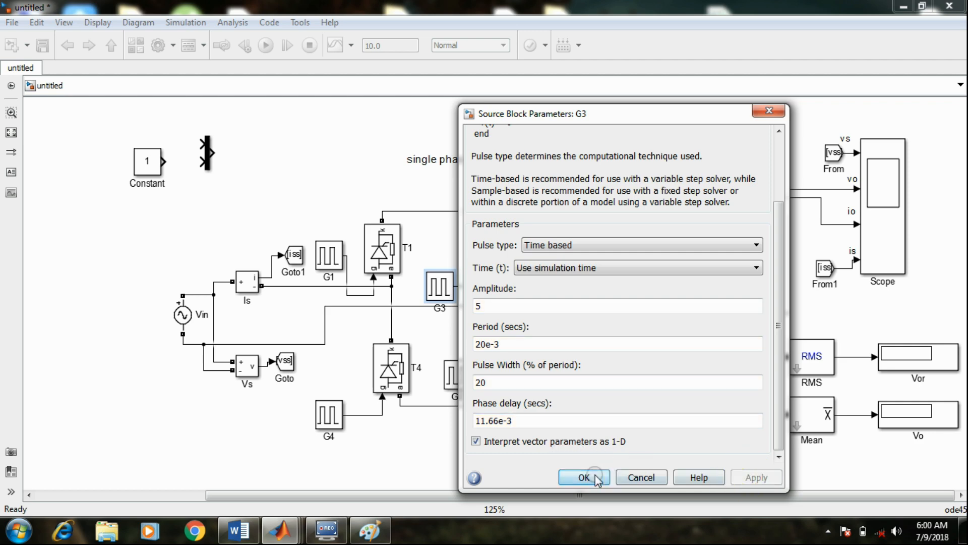
{"action": "left_click", "coordinate": [585, 477]}
Open the parameters of pulse generator G4 and set its amplitude to 5 and its period to 20e-3 seconds
{"action": "left_click", "coordinate": [331, 417]}
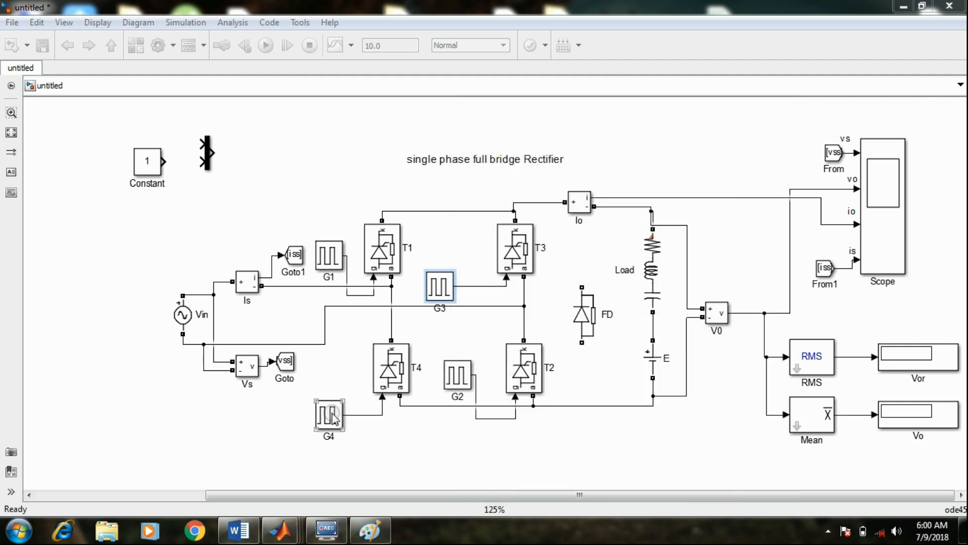
{"action": "double_click", "coordinate": [332, 418]}
{"action": "double_click", "coordinate": [380, 437]}
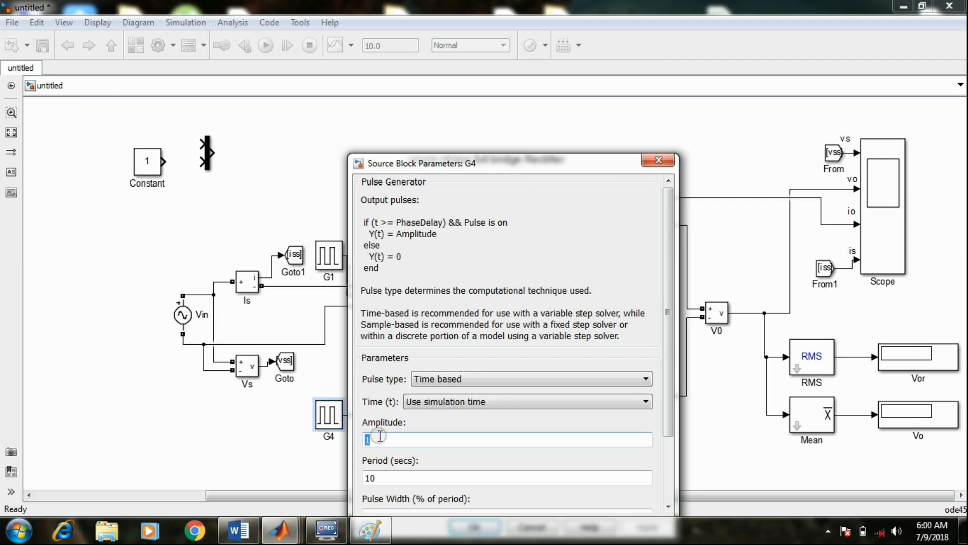
{"action": "type", "text": "5"}
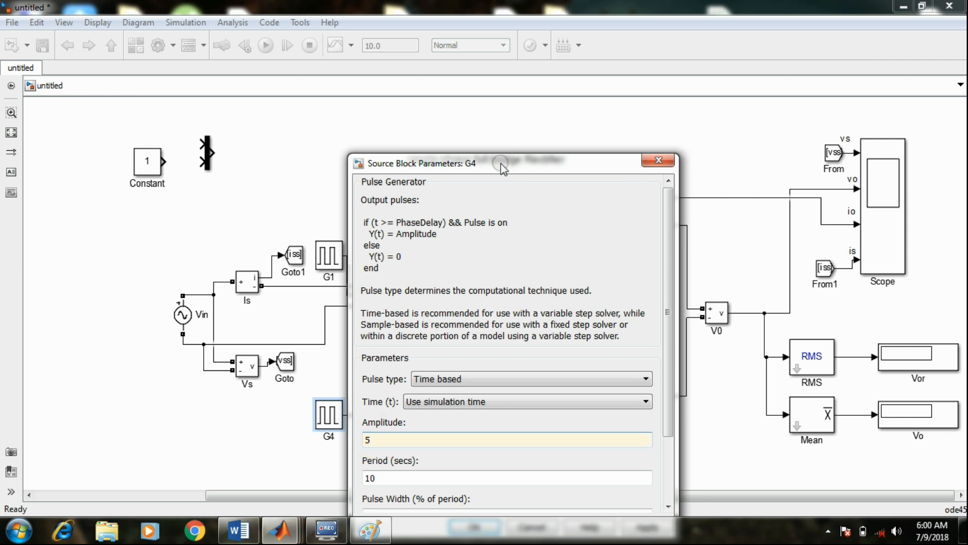
{"action": "left_click_drag", "start_coordinate": [502, 168], "coordinate": [527, 56]}
{"action": "double_click", "coordinate": [405, 365]}
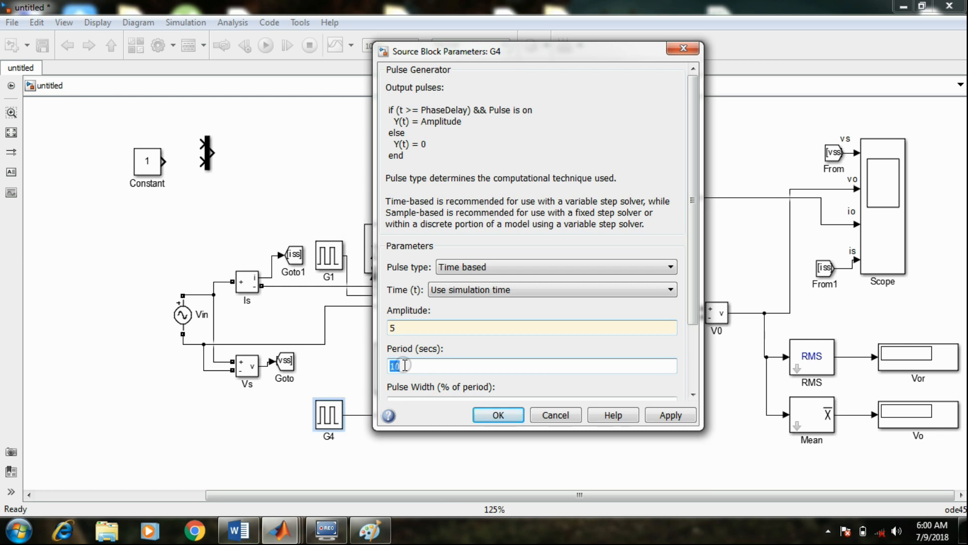
{"action": "type", "text": "20e-3"}
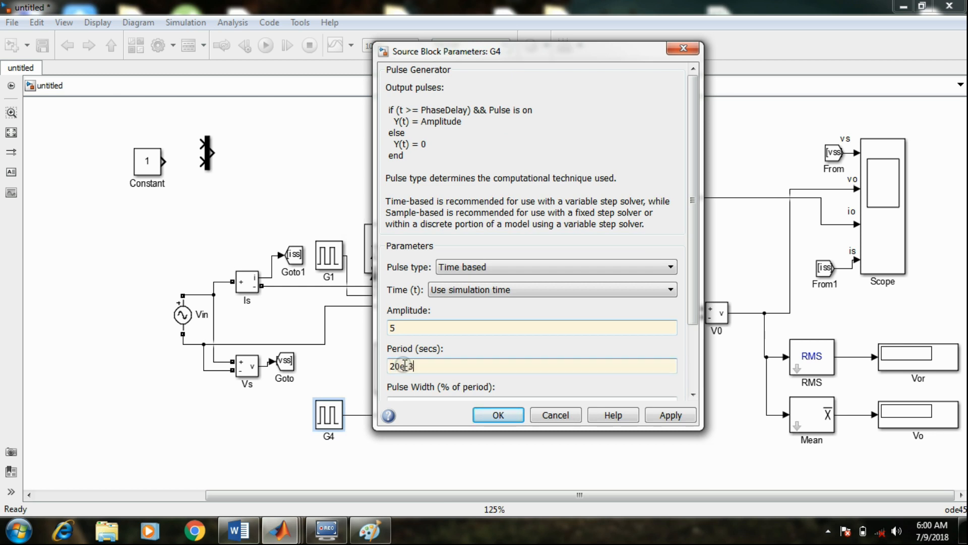
Set G4's pulse width to 20 % and its phase delay to 11.66e-3 seconds, and apply the parameters
{"action": "scroll", "coordinate": [694, 295], "scroll_direction": "down", "scroll_amount": 3}
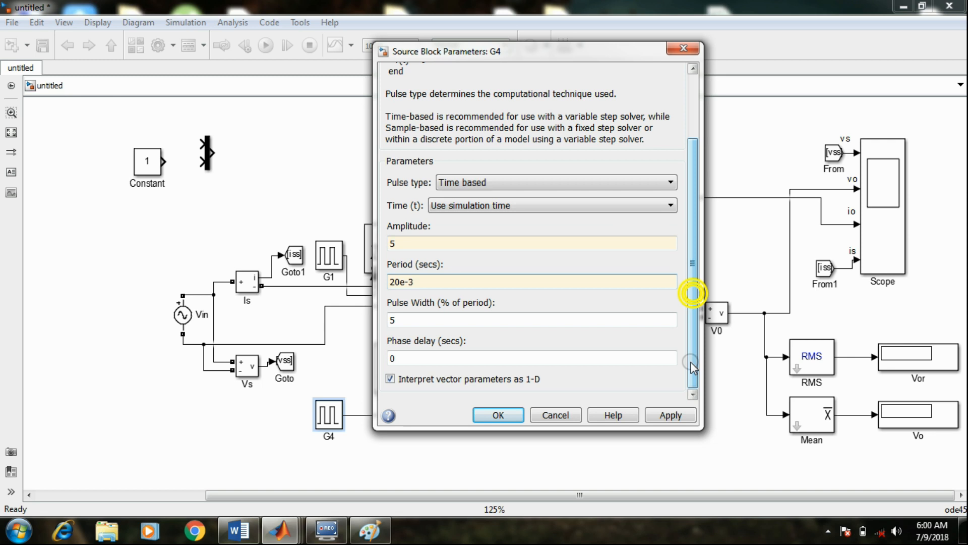
{"action": "double_click", "coordinate": [399, 322]}
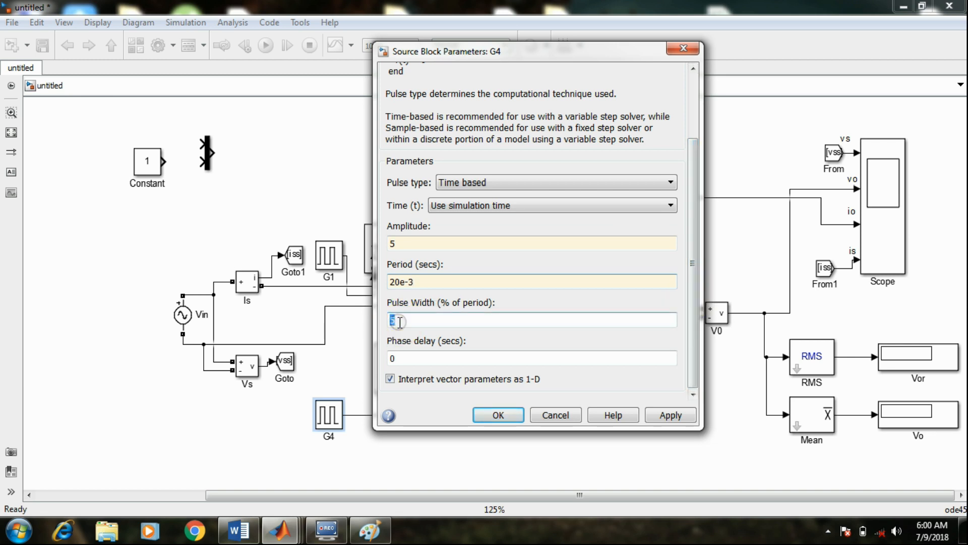
{"action": "type", "text": "20"}
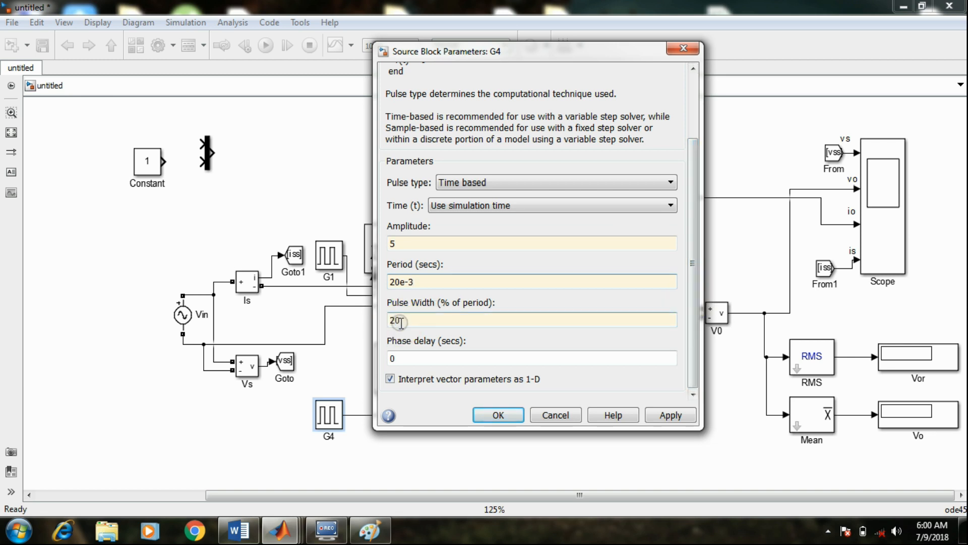
{"action": "key", "text": "Tab"}
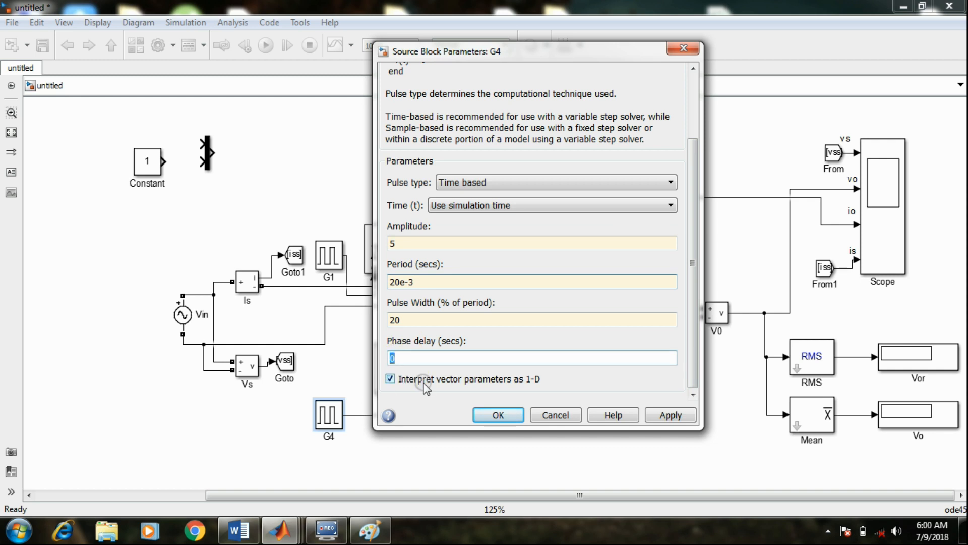
{"action": "type", "text": "11.66e-3"}
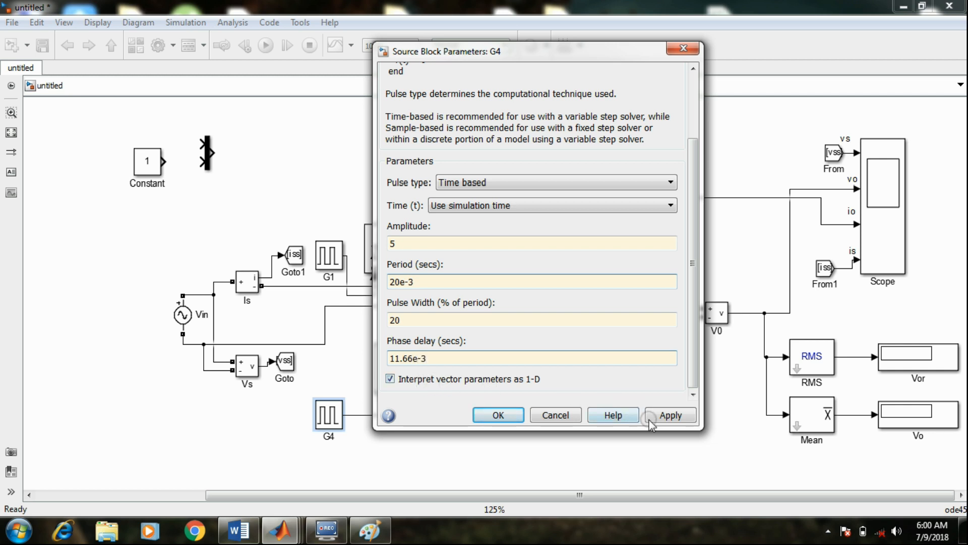
{"action": "left_click", "coordinate": [665, 415]}
{"action": "left_click", "coordinate": [485, 418]}
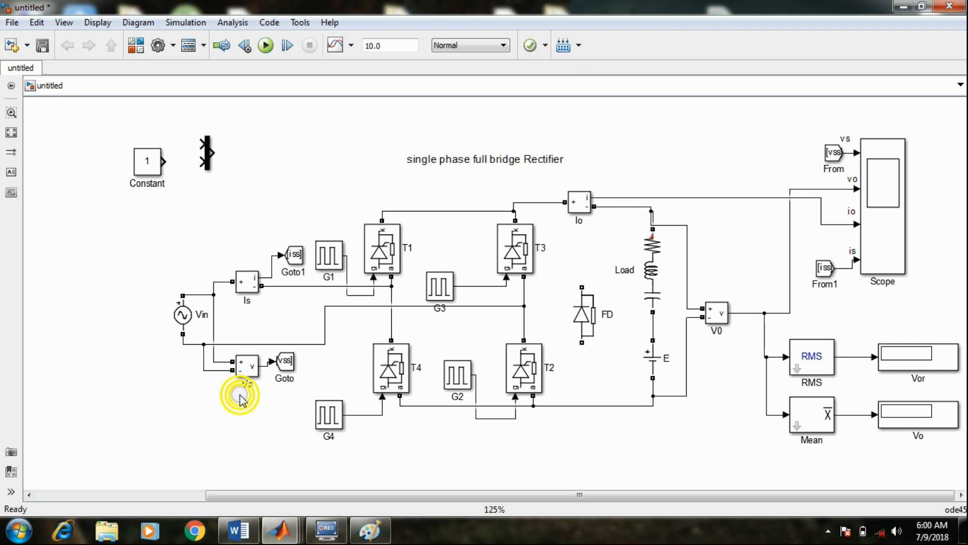
{"action": "left_click", "coordinate": [185, 315]}
{"action": "double_click", "coordinate": [186, 317]}
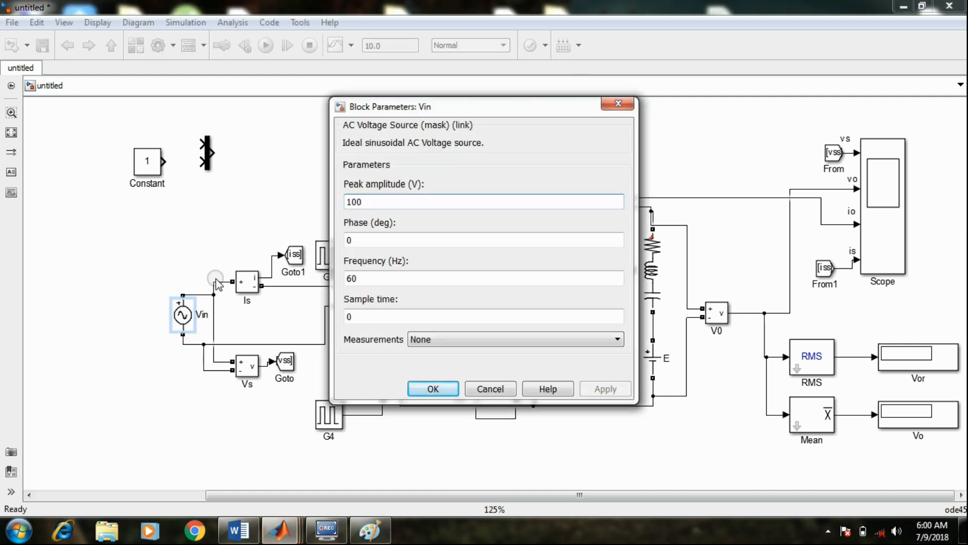
{"action": "left_click", "coordinate": [618, 107]}
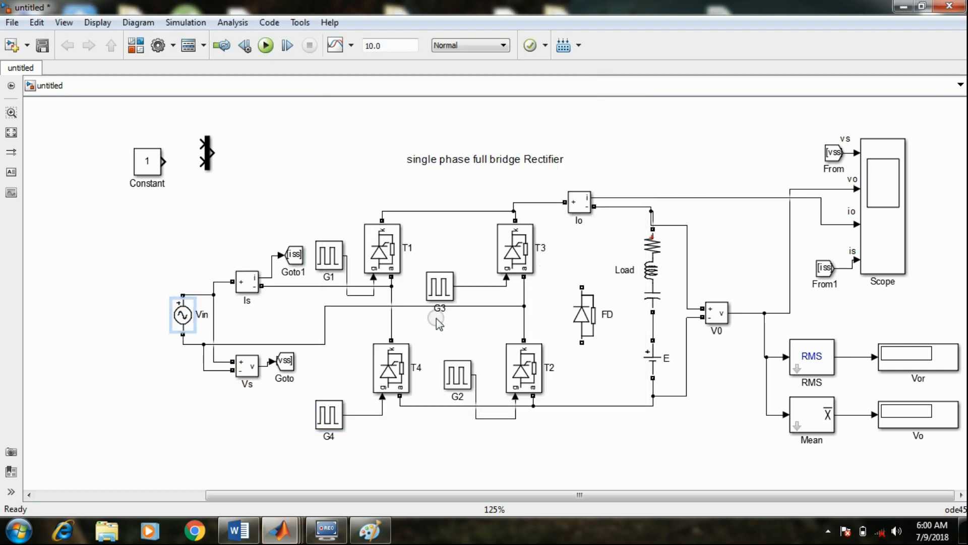
Open the parameters of the AC voltage source Vin and set its peak amplitude to 230 V
{"action": "double_click", "coordinate": [183, 323]}
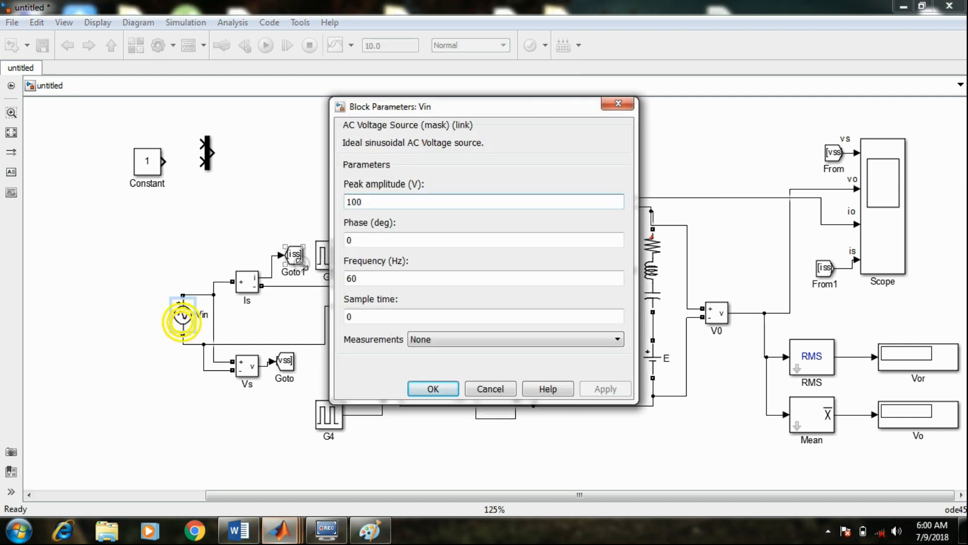
{"action": "left_click", "coordinate": [376, 201]}
{"action": "left_click_drag", "start_coordinate": [376, 200], "coordinate": [335, 201]}
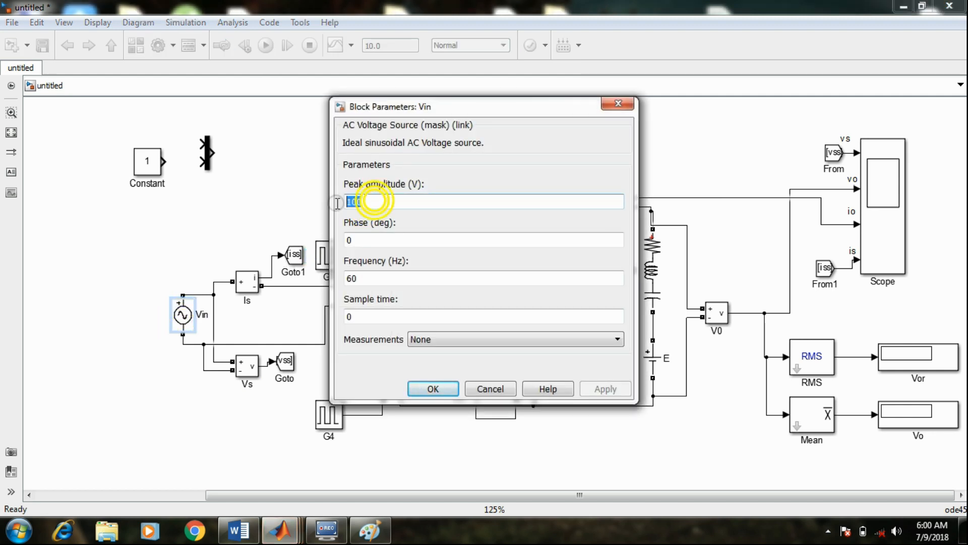
{"action": "type", "text": "2"}
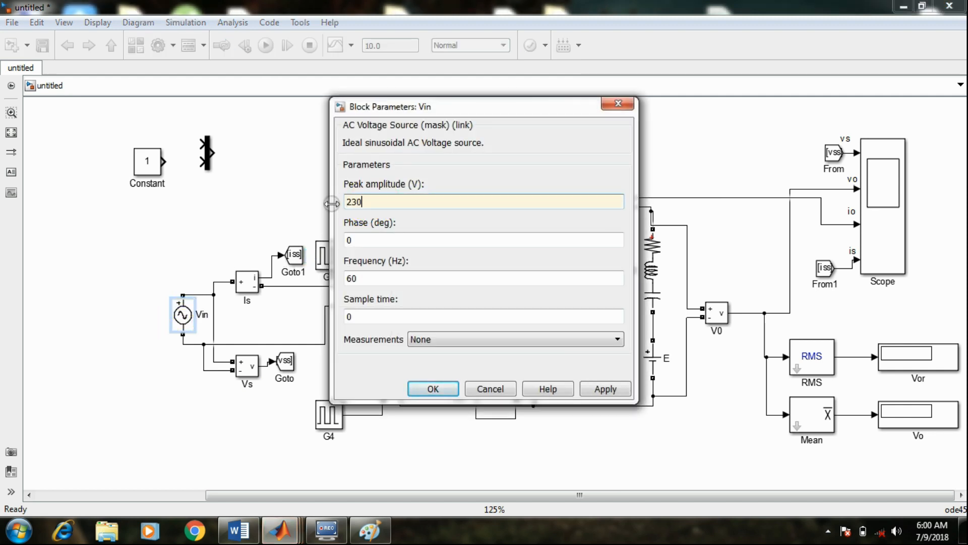
{"action": "type", "text": "30"}
Set Vin's frequency to 50 Hz and apply the source parameters
{"action": "left_click", "coordinate": [362, 238]}
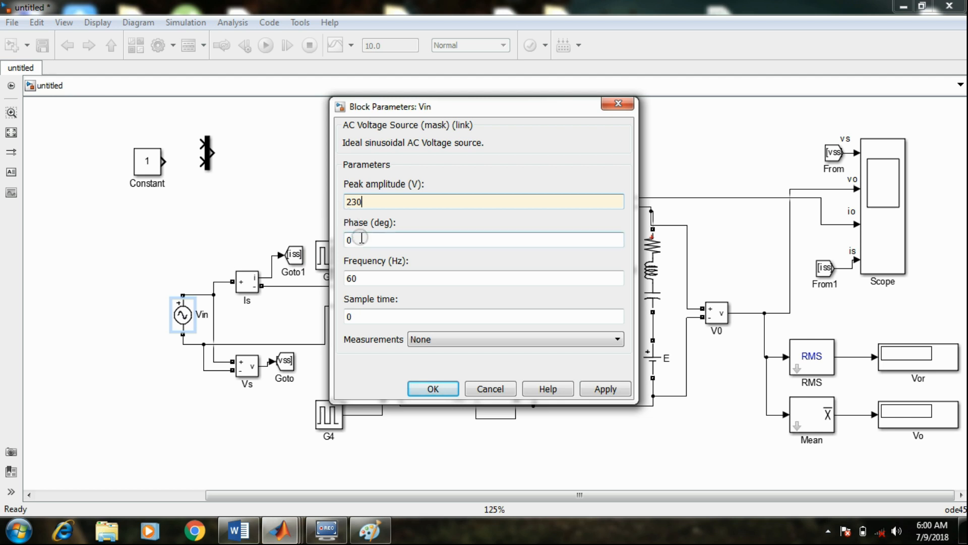
{"action": "left_click", "coordinate": [356, 279]}
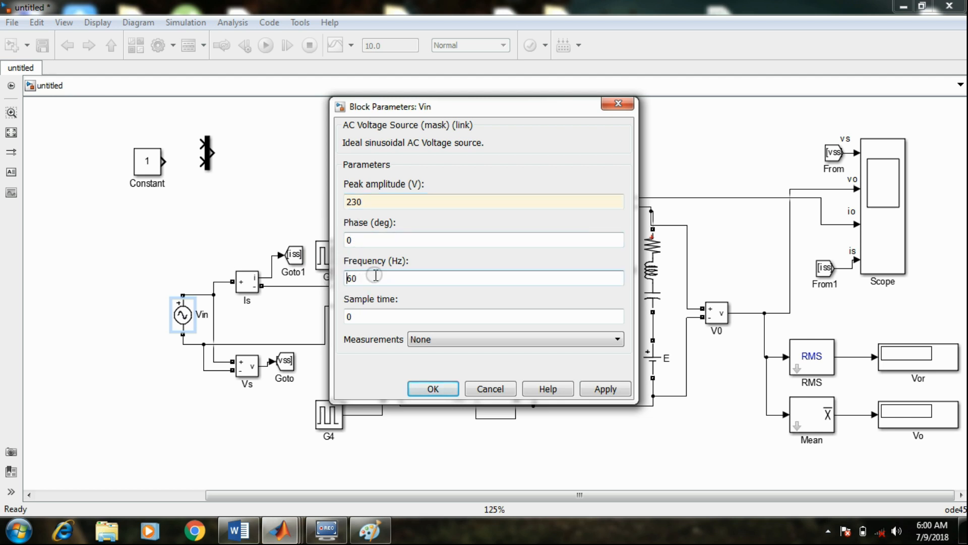
{"action": "left_click_drag", "start_coordinate": [364, 277], "coordinate": [337, 283]}
{"action": "type", "text": "50"}
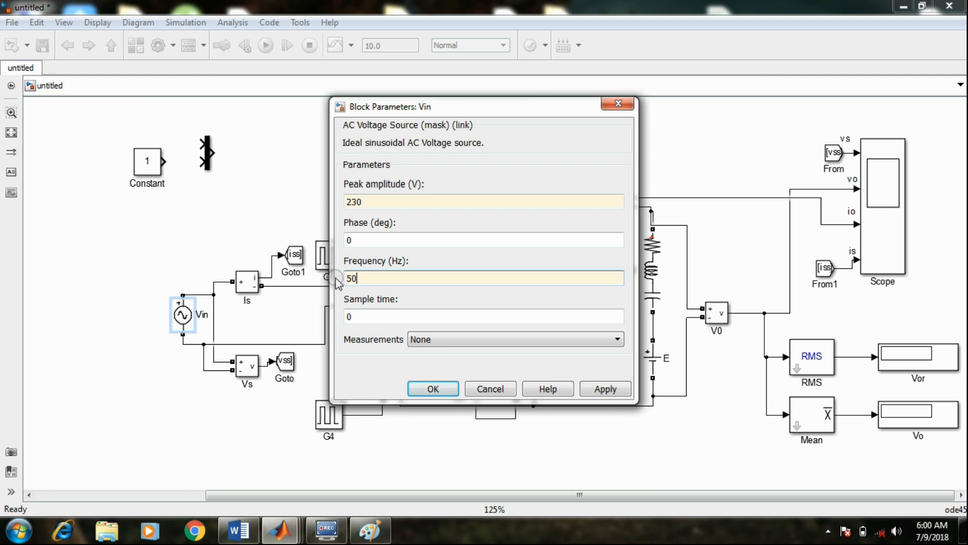
{"action": "left_click", "coordinate": [353, 241]}
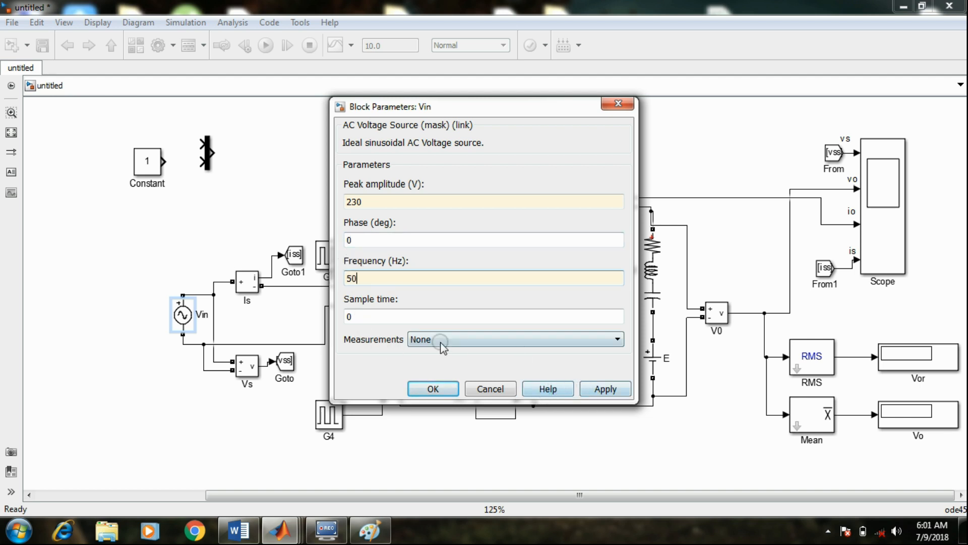
{"action": "left_click", "coordinate": [604, 389]}
{"action": "left_click", "coordinate": [429, 388]}
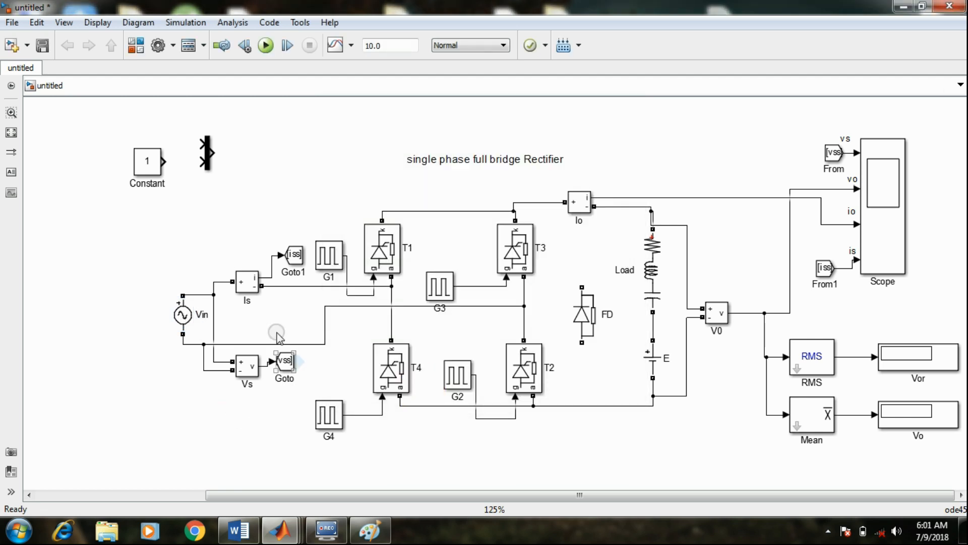
{"action": "left_click", "coordinate": [394, 277]}
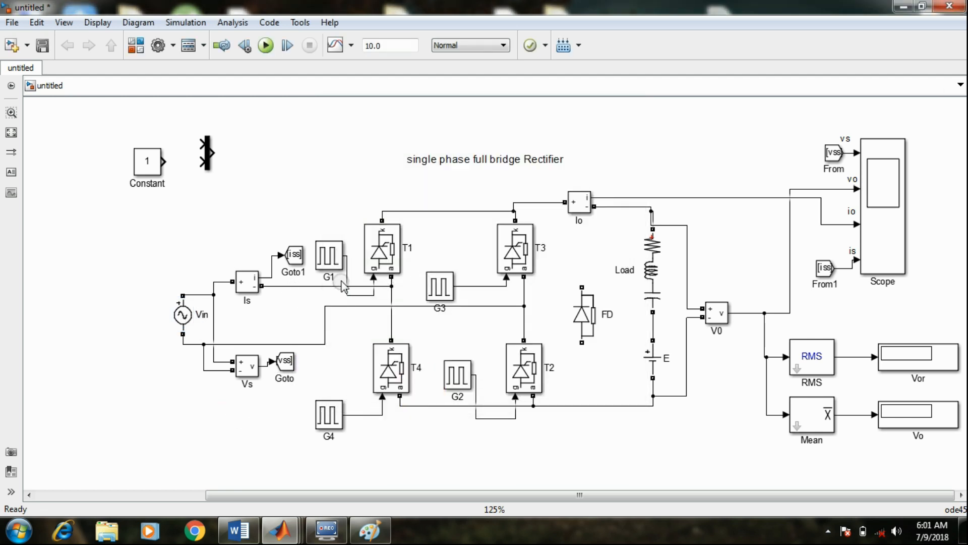
{"action": "left_click", "coordinate": [340, 269]}
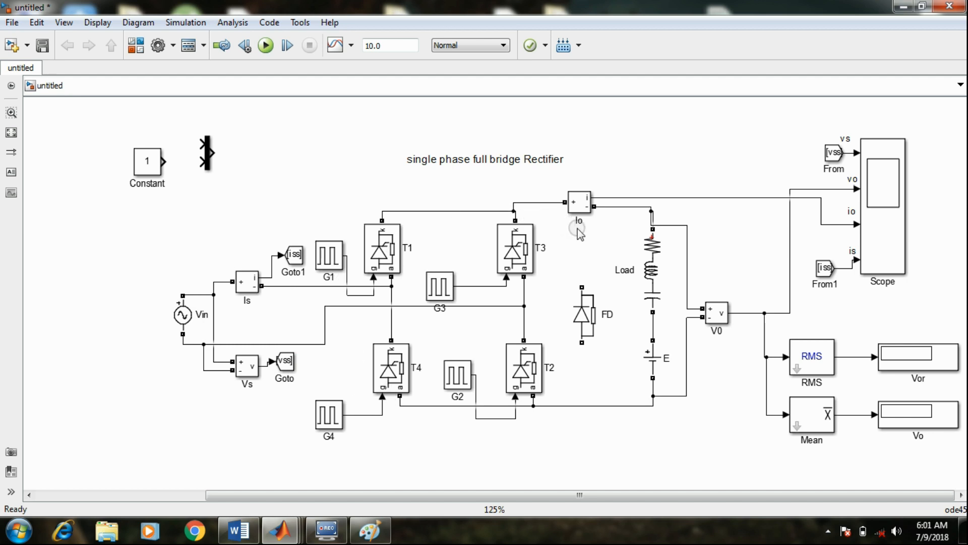
Set the Load block's branch type to RL and its resistance to 10 ohms
{"action": "left_click", "coordinate": [670, 263]}
{"action": "double_click", "coordinate": [652, 267]}
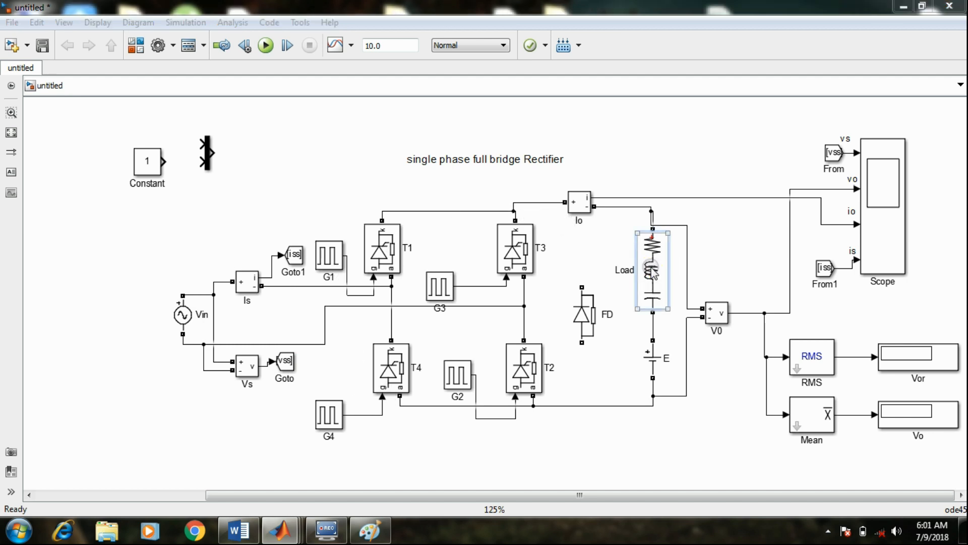
{"action": "left_click", "coordinate": [429, 192]}
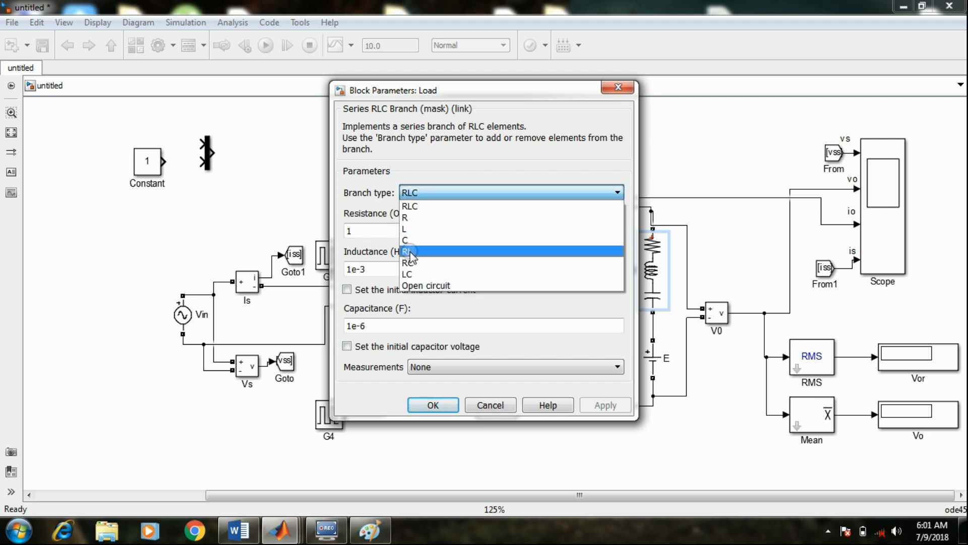
{"action": "left_click", "coordinate": [413, 251]}
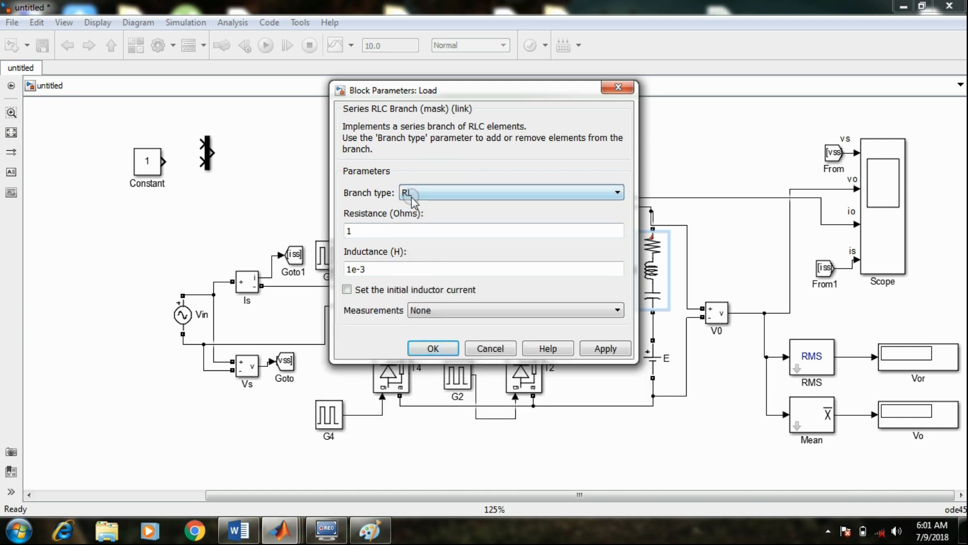
{"action": "left_click", "coordinate": [352, 232]}
{"action": "double_click", "coordinate": [353, 232]}
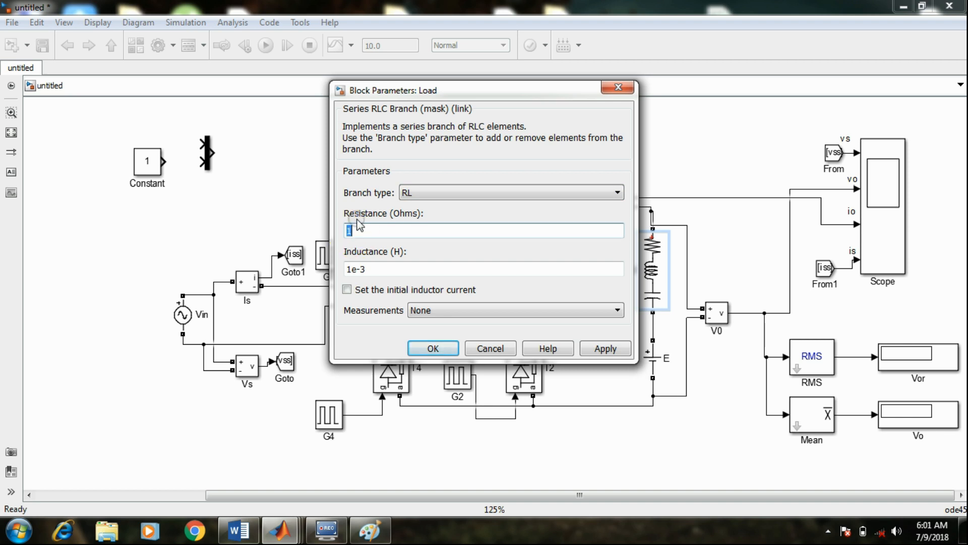
{"action": "type", "text": "10"}
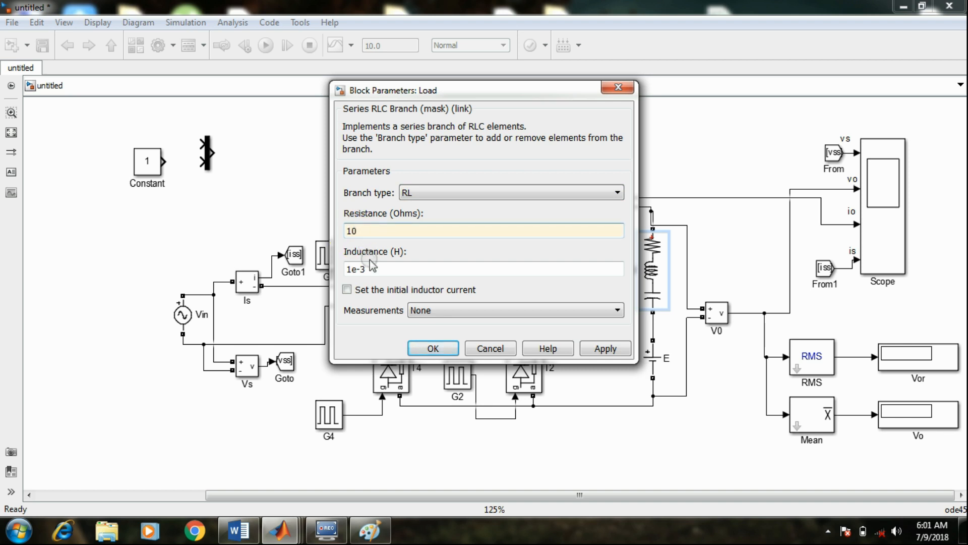
Set the Load's inductance to 30e-3 H, checking it against the continuous conduction data in the Word document, and apply the parameters
{"action": "double_click", "coordinate": [351, 269]}
{"action": "left_click", "coordinate": [353, 271]}
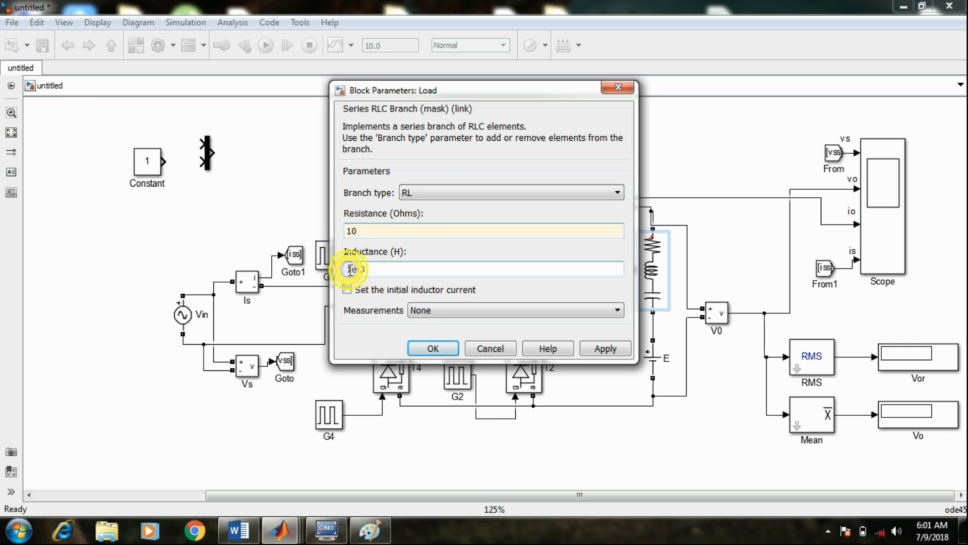
{"action": "key", "text": "BackSpace"}
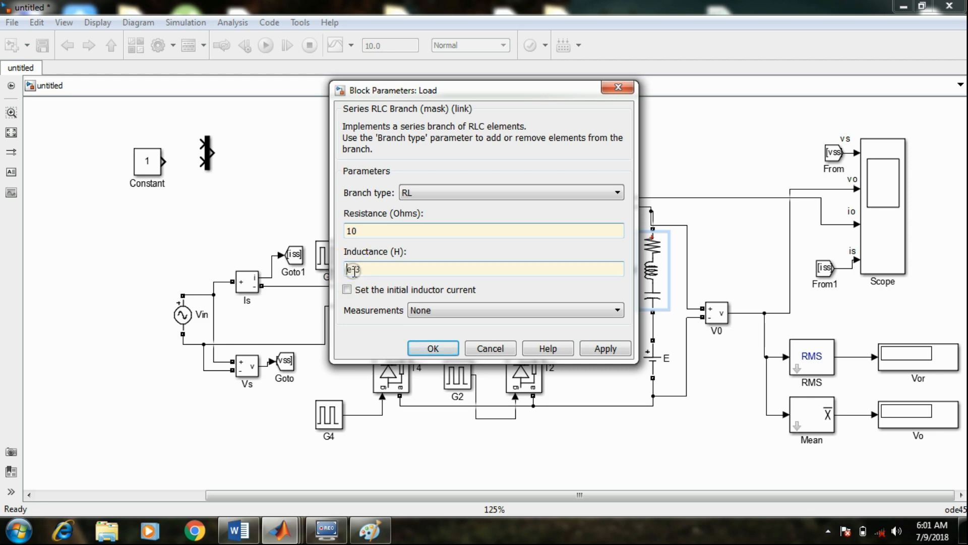
{"action": "type", "text": "30"}
{"action": "left_click", "coordinate": [239, 530]}
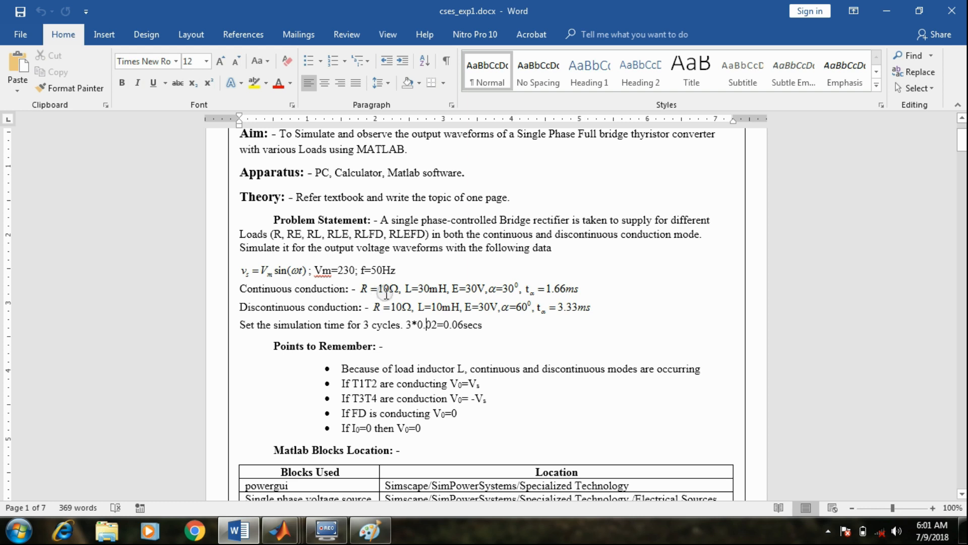
{"action": "left_click", "coordinate": [448, 288]}
{"action": "key", "text": "alt+Tab"}
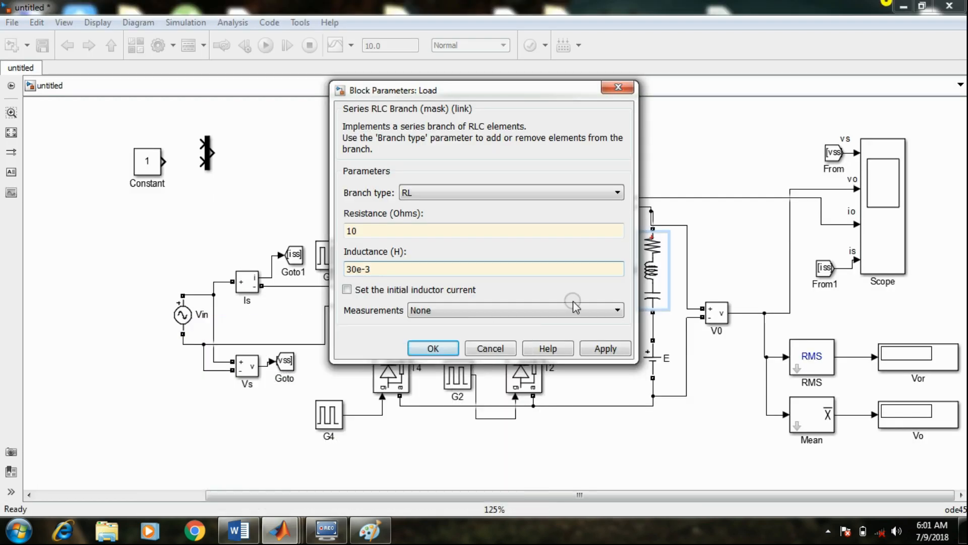
{"action": "left_click", "coordinate": [601, 343]}
{"action": "left_click", "coordinate": [436, 347]}
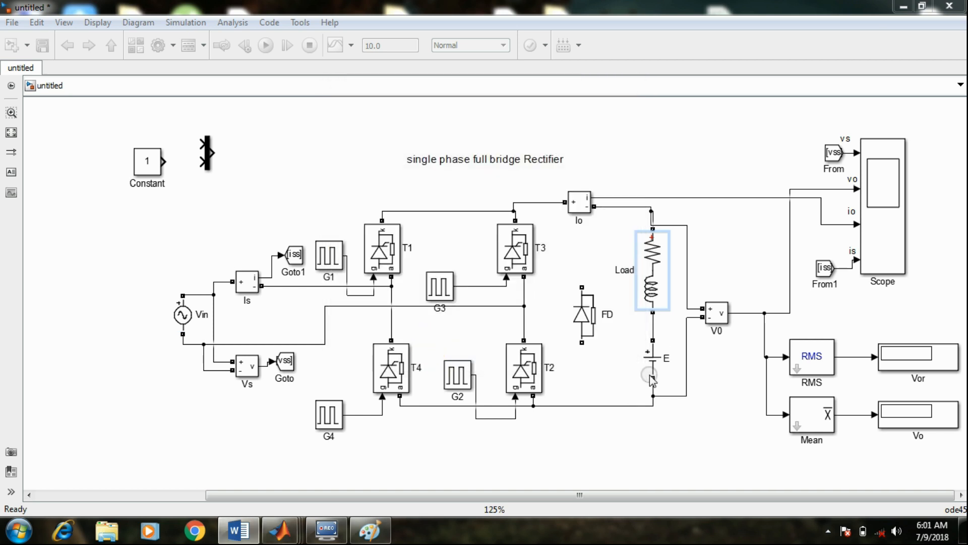
Set the amplitude of the DC voltage source E to 0 V and apply the parameters
{"action": "double_click", "coordinate": [650, 375]}
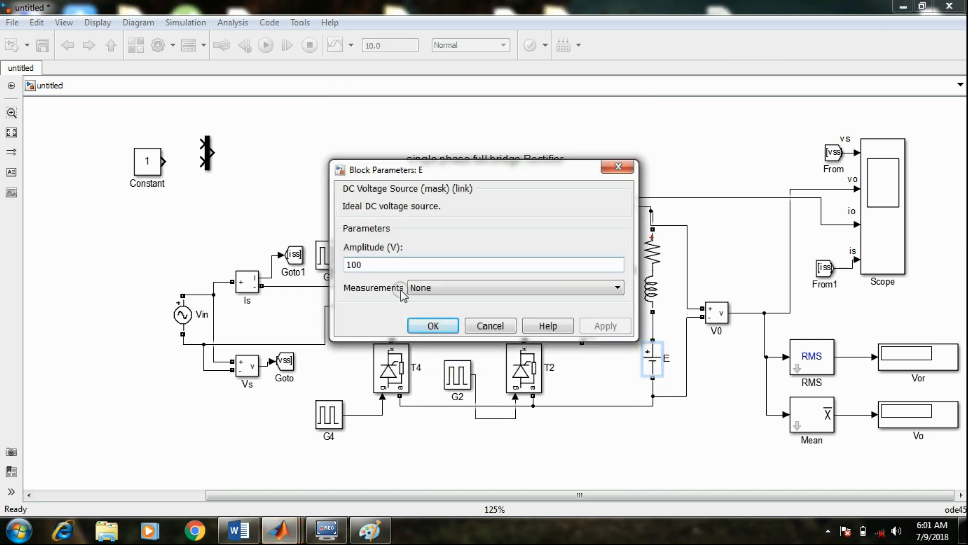
{"action": "left_click", "coordinate": [372, 267]}
{"action": "key", "text": "BackSpace"}
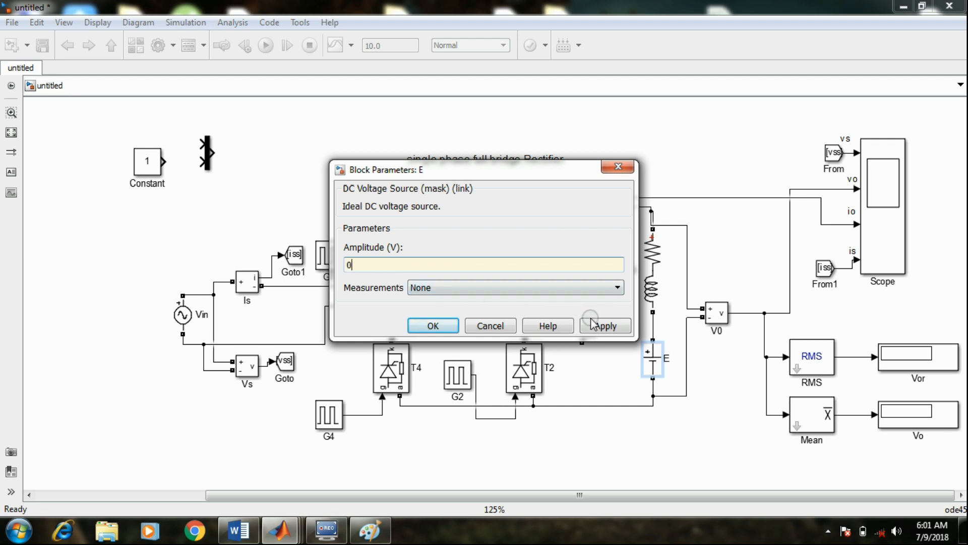
{"action": "left_click", "coordinate": [594, 326]}
{"action": "left_click", "coordinate": [427, 326]}
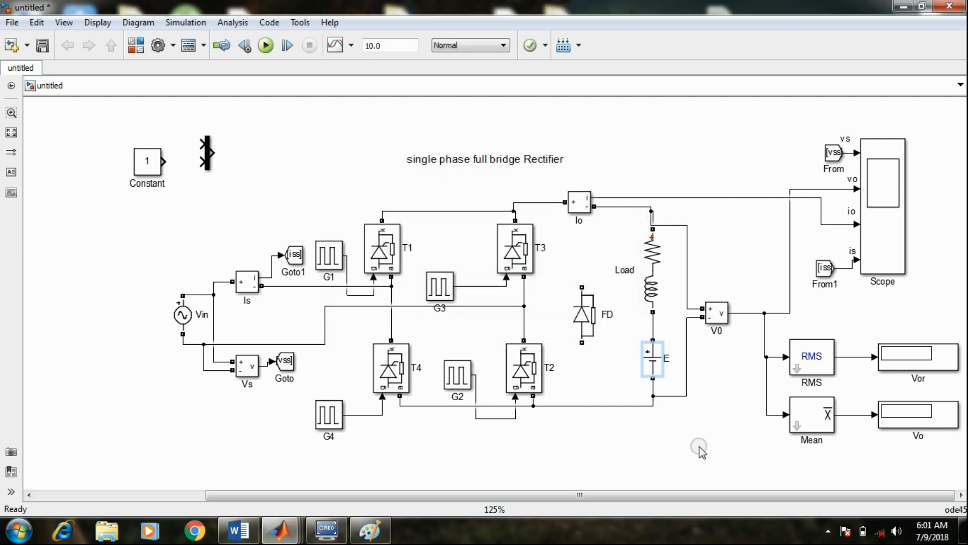
{"action": "left_click", "coordinate": [698, 447]}
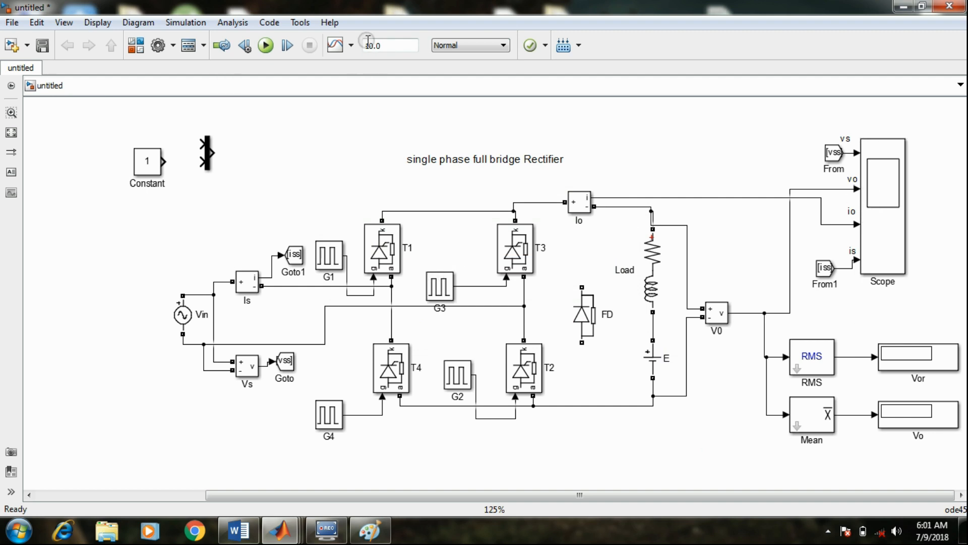
Set the simulation stop time to 0.06 and save the model as you1 in the exp1 folder
{"action": "double_click", "coordinate": [385, 46]}
{"action": "left_click", "coordinate": [43, 45]}
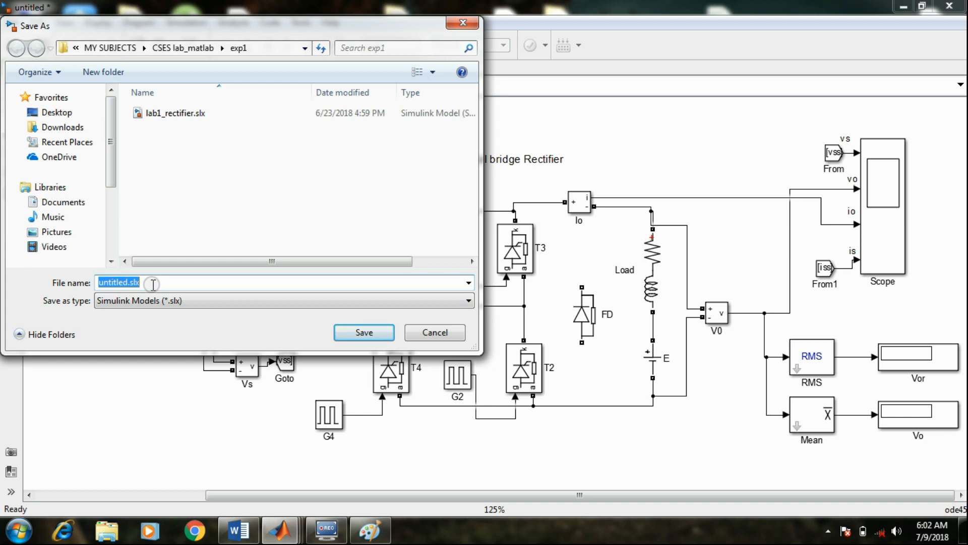
{"action": "type", "text": "you1"}
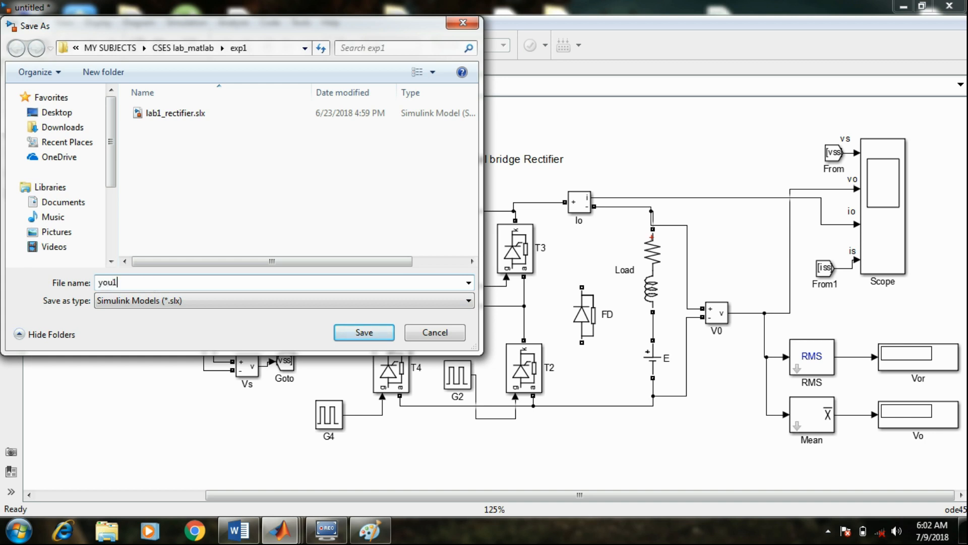
{"action": "left_click", "coordinate": [364, 333]}
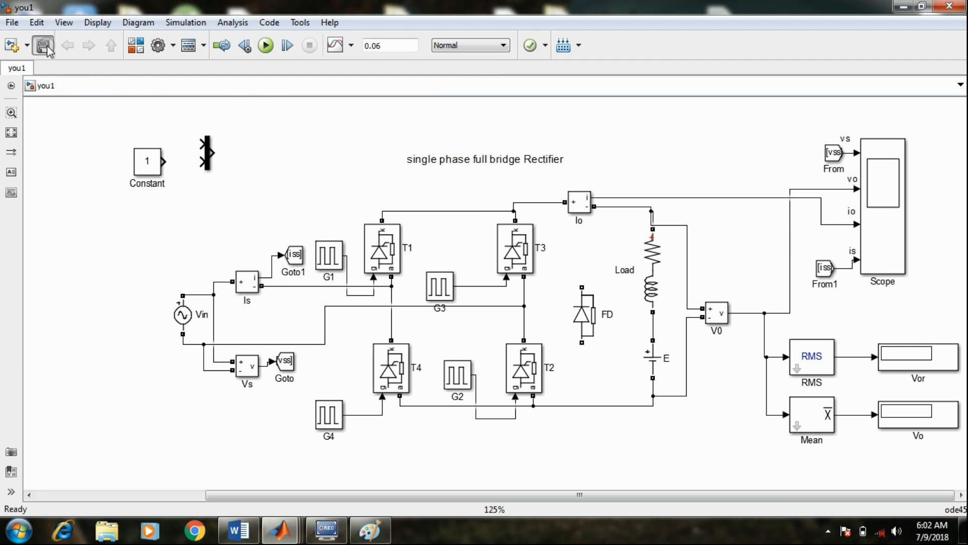
Run the simulation and examine the Vor and Vo displays and the autoscaled scope waveforms
{"action": "left_click", "coordinate": [266, 46]}
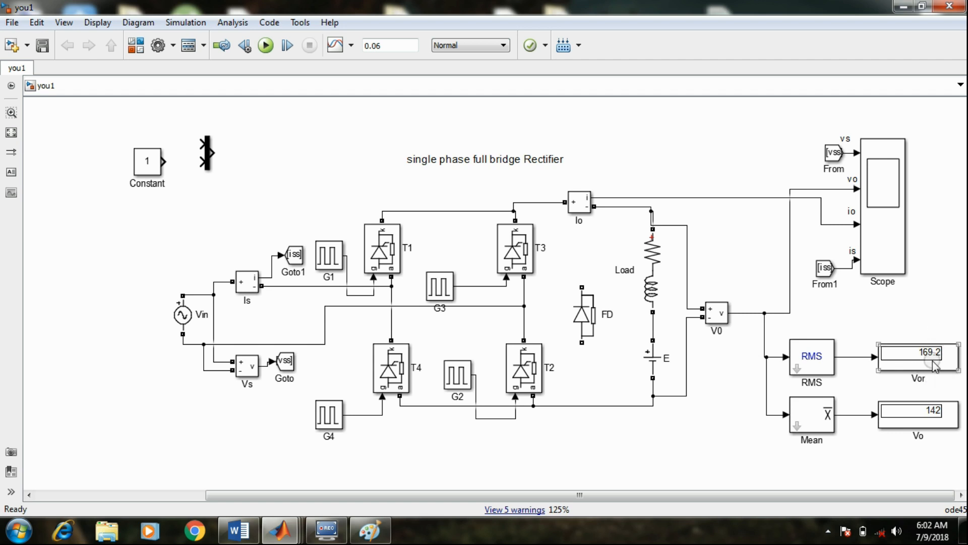
{"action": "left_click", "coordinate": [927, 422]}
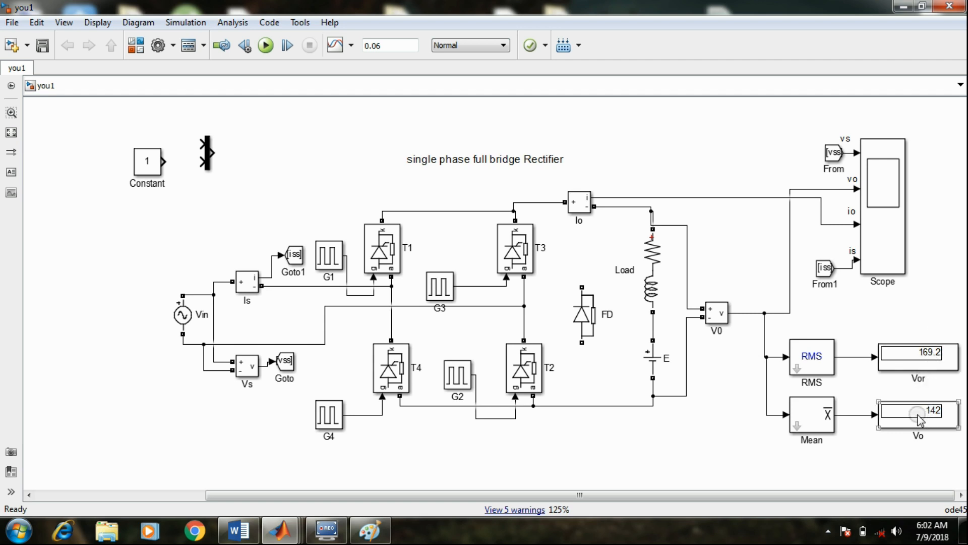
{"action": "left_click", "coordinate": [883, 256]}
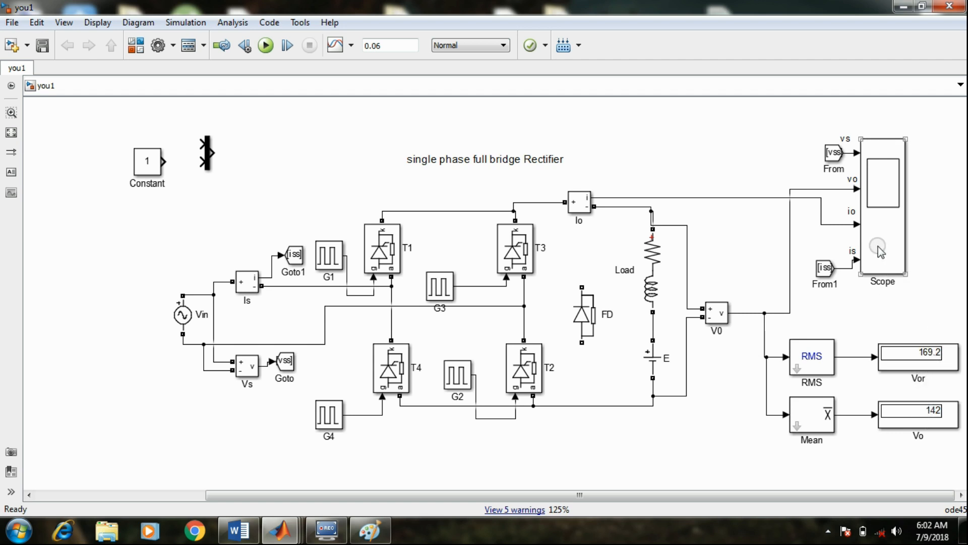
{"action": "double_click", "coordinate": [877, 247]}
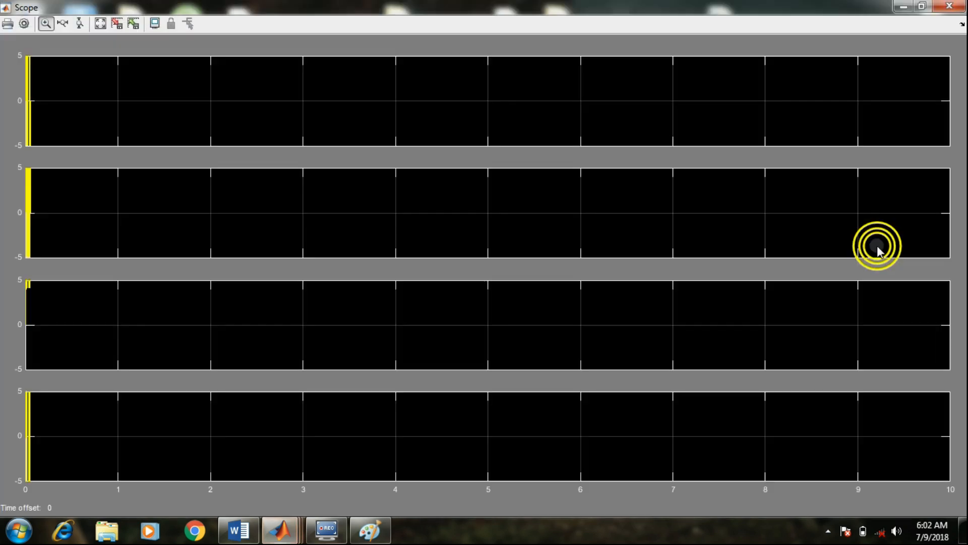
{"action": "left_click", "coordinate": [100, 23]}
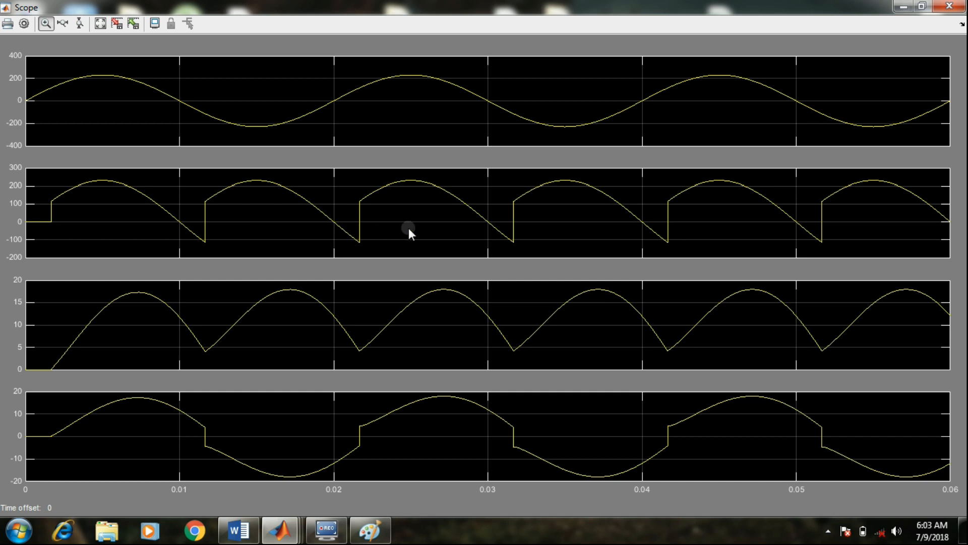
{"action": "left_click", "coordinate": [950, 6]}
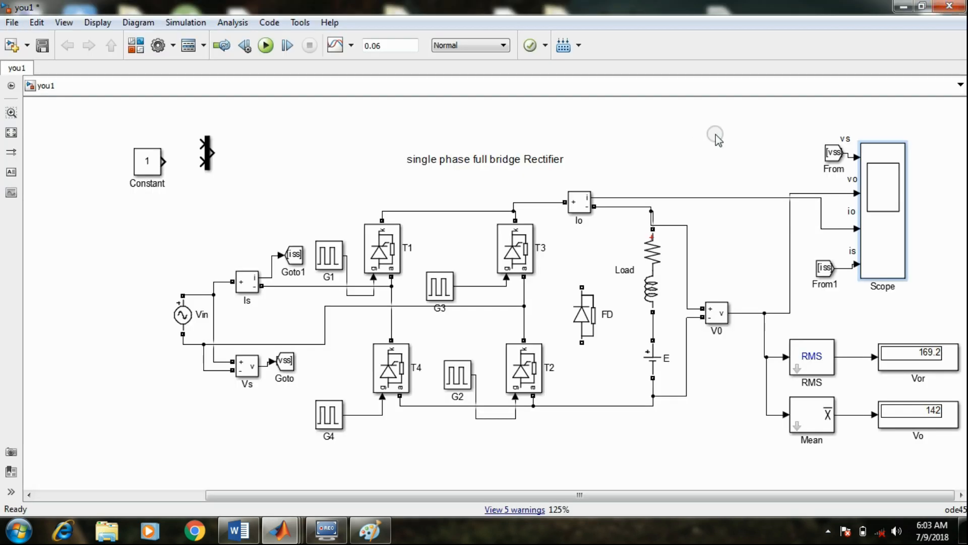
Disconnect the vss From block from the scope and wire it to the first input of the mux, placed between them
{"action": "left_click_drag", "start_coordinate": [832, 152], "coordinate": [679, 162]}
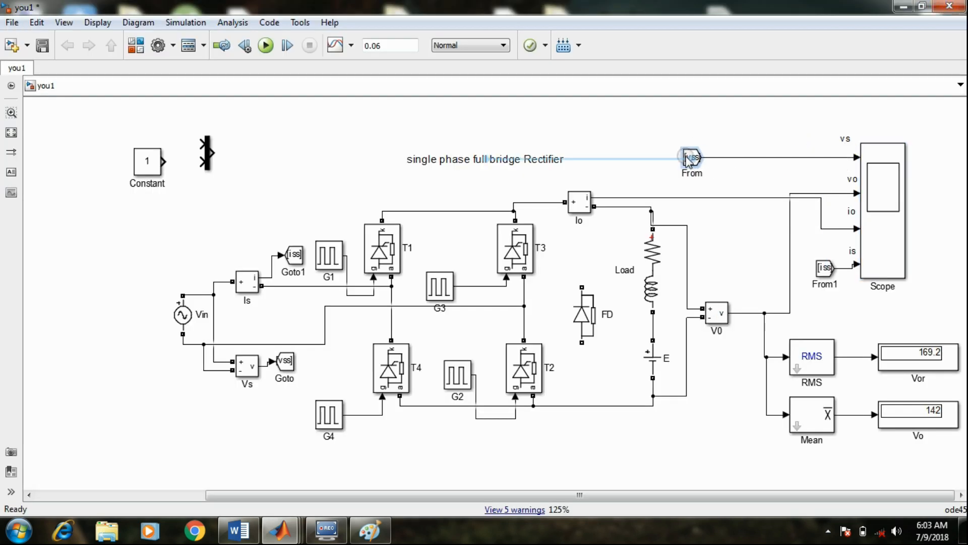
{"action": "left_click", "coordinate": [755, 158]}
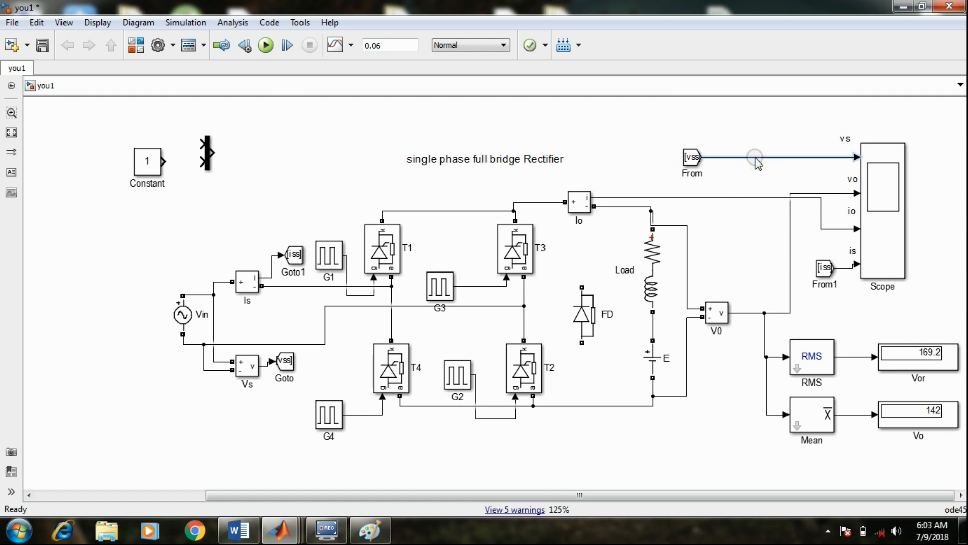
{"action": "key", "text": "Delete"}
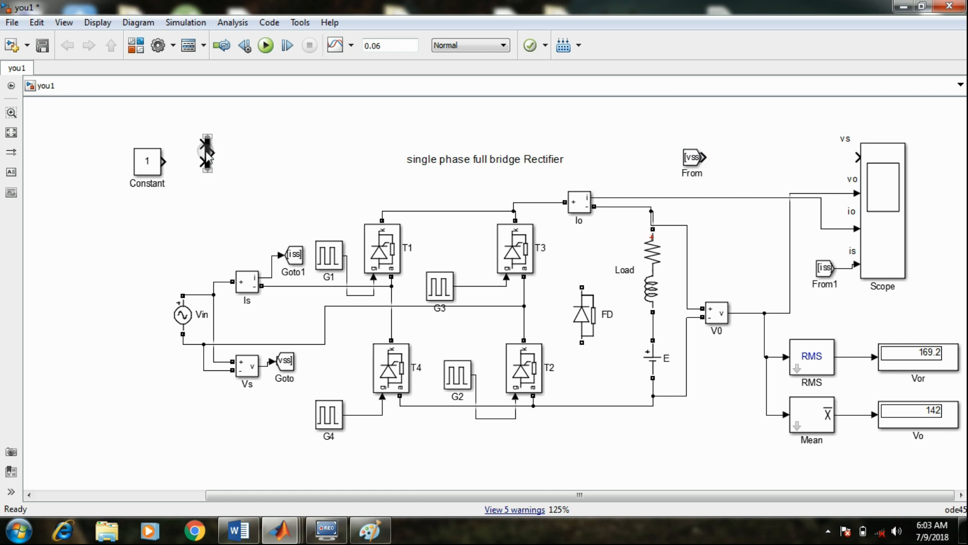
{"action": "mouse_move", "coordinate": [210, 153]}
{"action": "left_mouse_down"}
{"action": "mouse_move", "coordinate": [685, 125]}
{"action": "mouse_move", "coordinate": [761, 152]}
{"action": "mouse_move", "coordinate": [740, 135]}
{"action": "mouse_move", "coordinate": [708, 164]}
{"action": "mouse_move", "coordinate": [689, 154]}
{"action": "mouse_move", "coordinate": [692, 140]}
{"action": "left_mouse_up"}
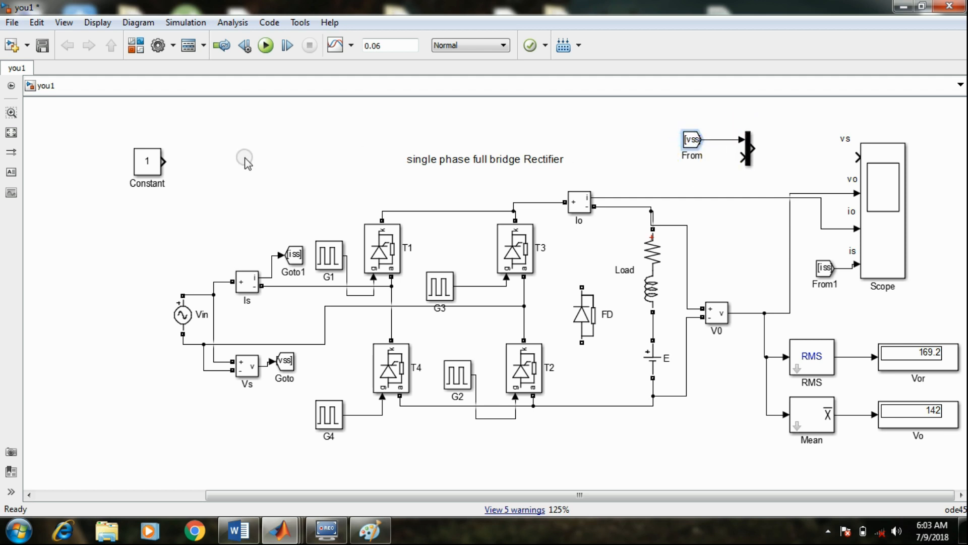
Move the Constant block below the vss From block and set its constant value to 0
{"action": "left_click_drag", "start_coordinate": [148, 161], "coordinate": [675, 181]}
{"action": "double_click", "coordinate": [674, 180]}
{"action": "key", "text": "Escape"}
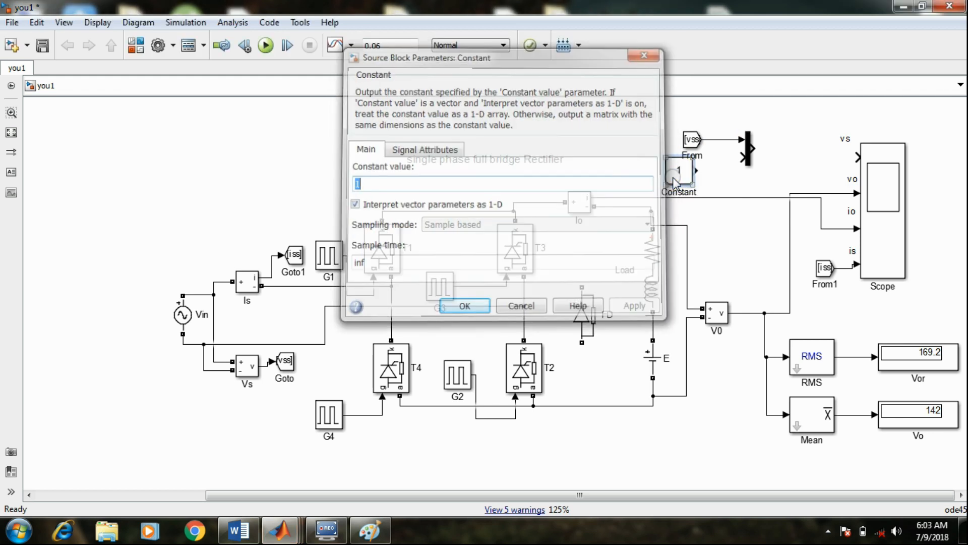
{"action": "double_click", "coordinate": [674, 180]}
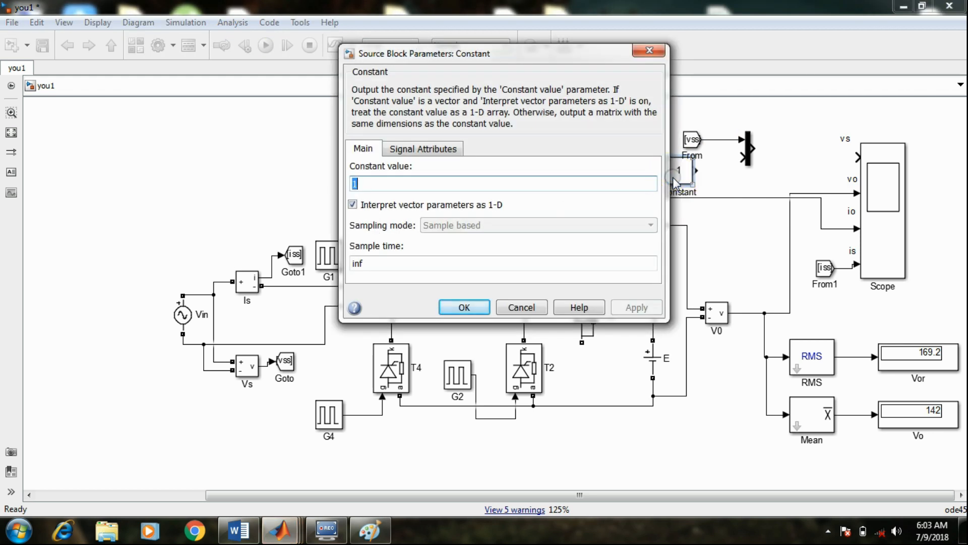
{"action": "type", "text": "0"}
{"action": "key", "text": "Return"}
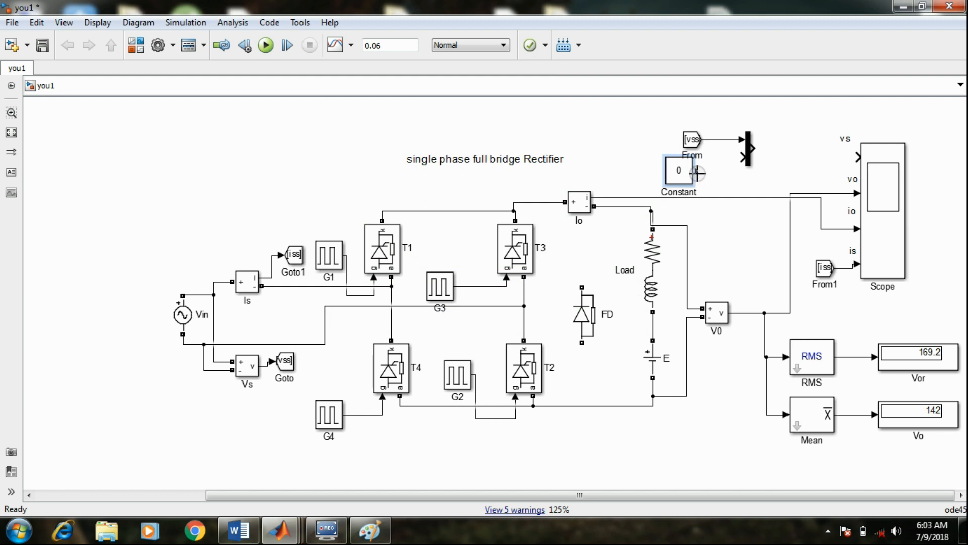
Wire the Constant to the mux's second input and the mux output to the scope's vs input, and save the model
{"action": "left_click_drag", "start_coordinate": [697, 170], "coordinate": [857, 158]}
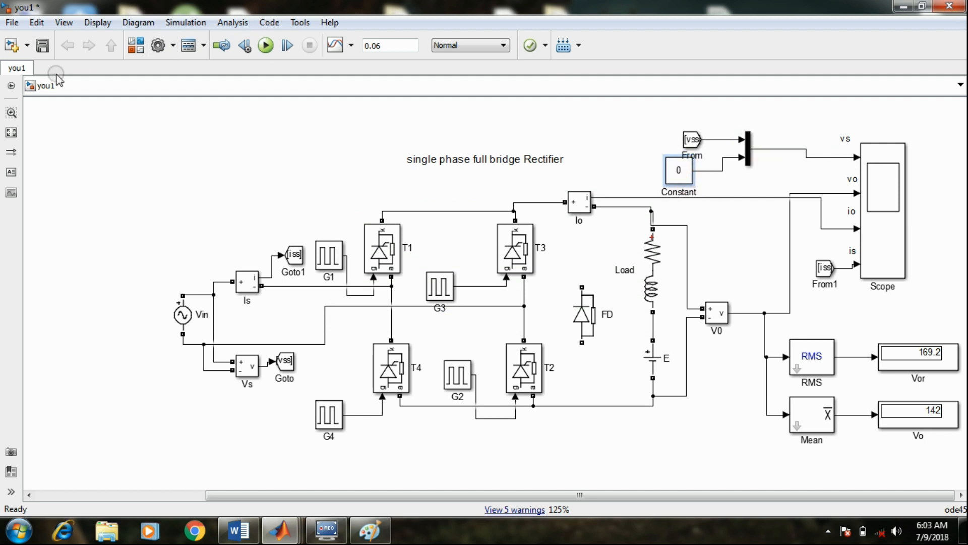
{"action": "left_click", "coordinate": [42, 45]}
Run the simulation again and view the autoscaled scope waveforms with the zero reference line on the source voltage plot
{"action": "left_click", "coordinate": [266, 45]}
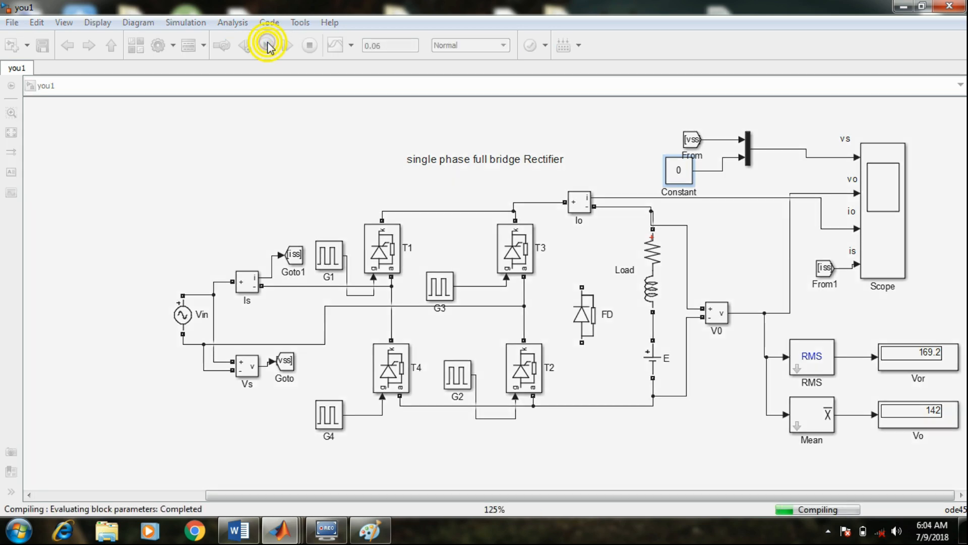
{"action": "left_click", "coordinate": [874, 203]}
{"action": "double_click", "coordinate": [875, 203]}
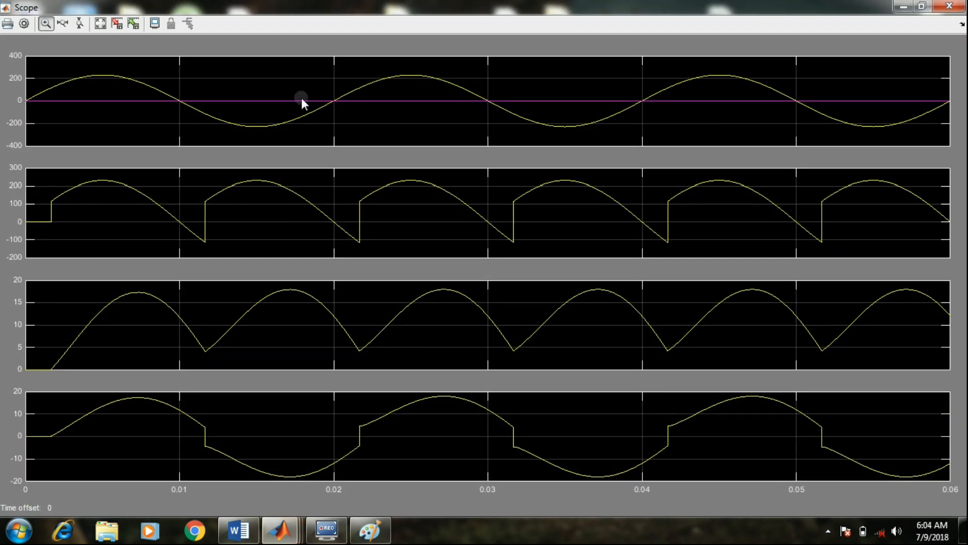
{"action": "left_click", "coordinate": [99, 28]}
{"action": "left_click", "coordinate": [950, 6]}
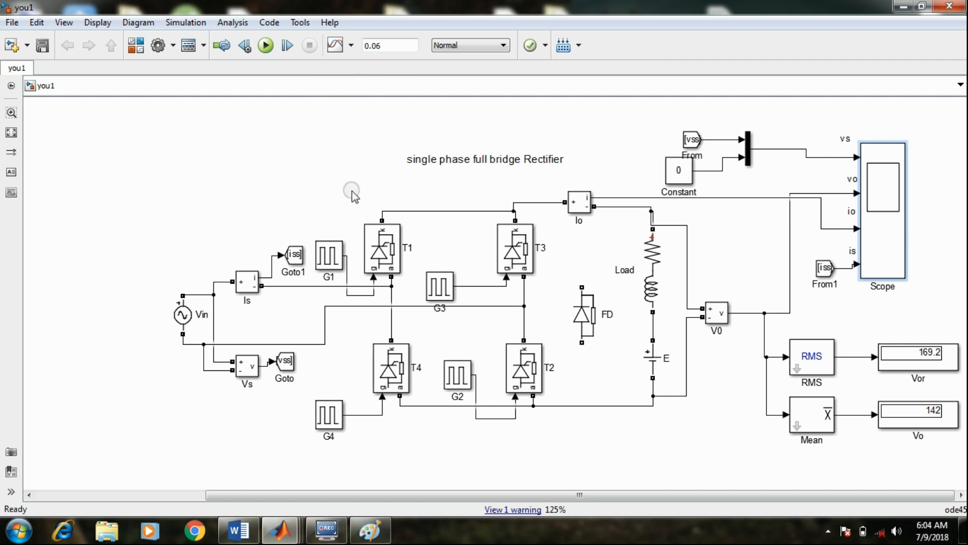
{"action": "left_click", "coordinate": [888, 198]}
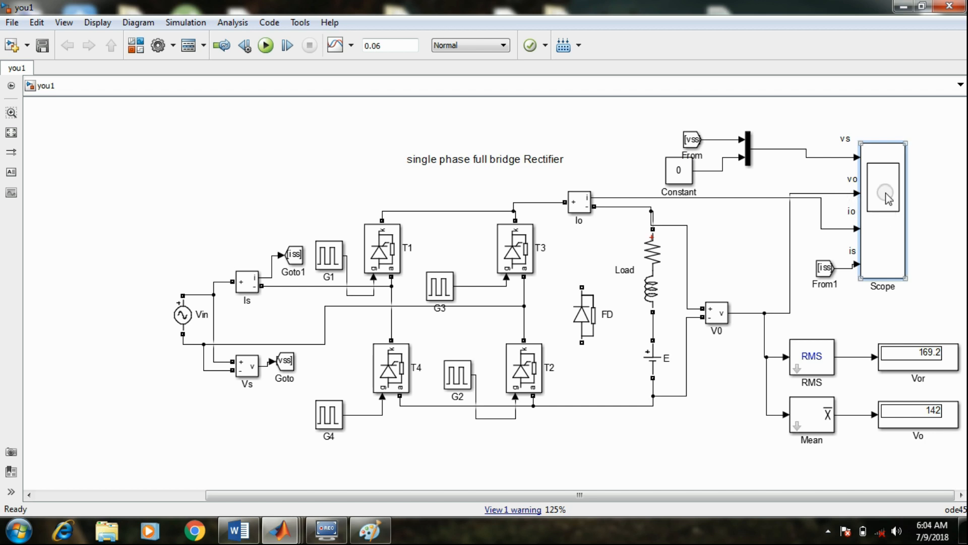